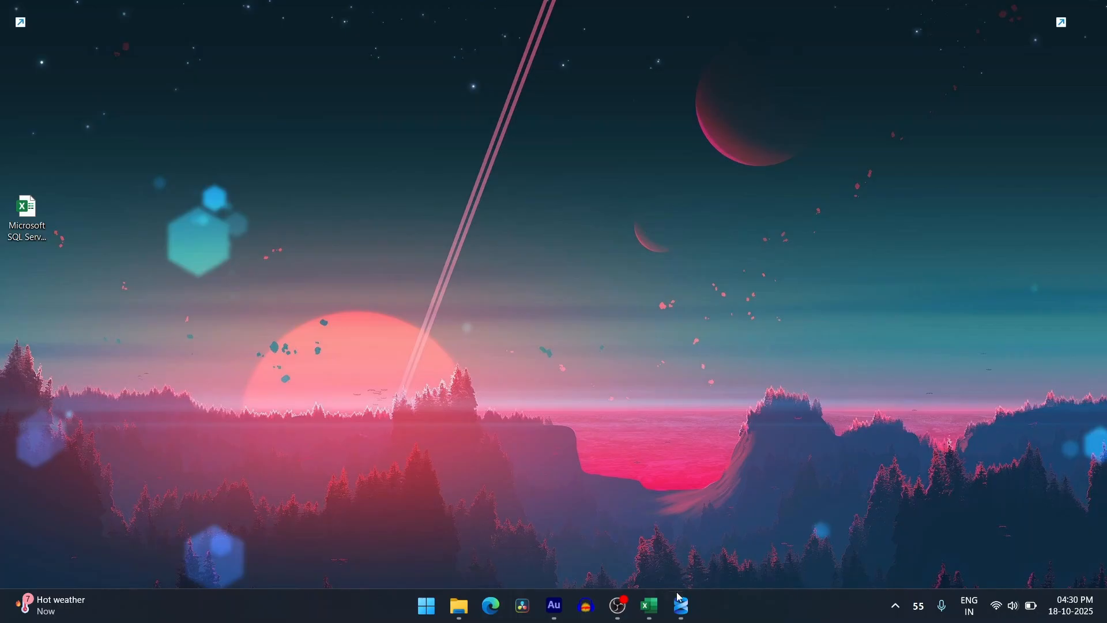
Switch to the Excel audit trail workbook and compare the meaning of the three methods on the Difference between methods sheet
{"action": "left_click", "coordinate": [650, 605]}
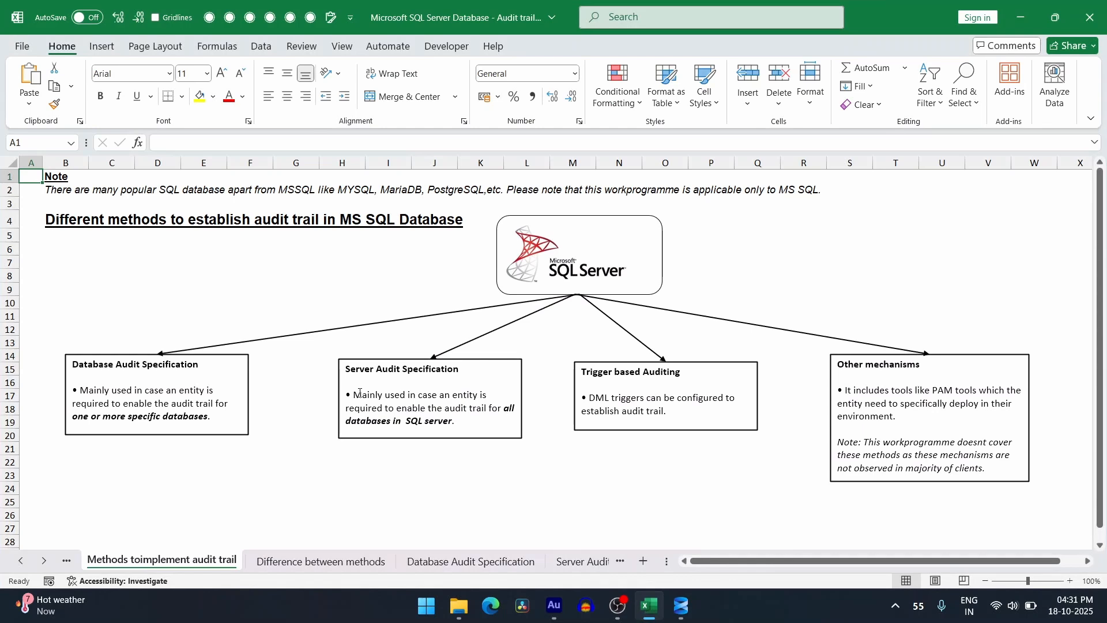
{"action": "left_click", "coordinate": [51, 192]}
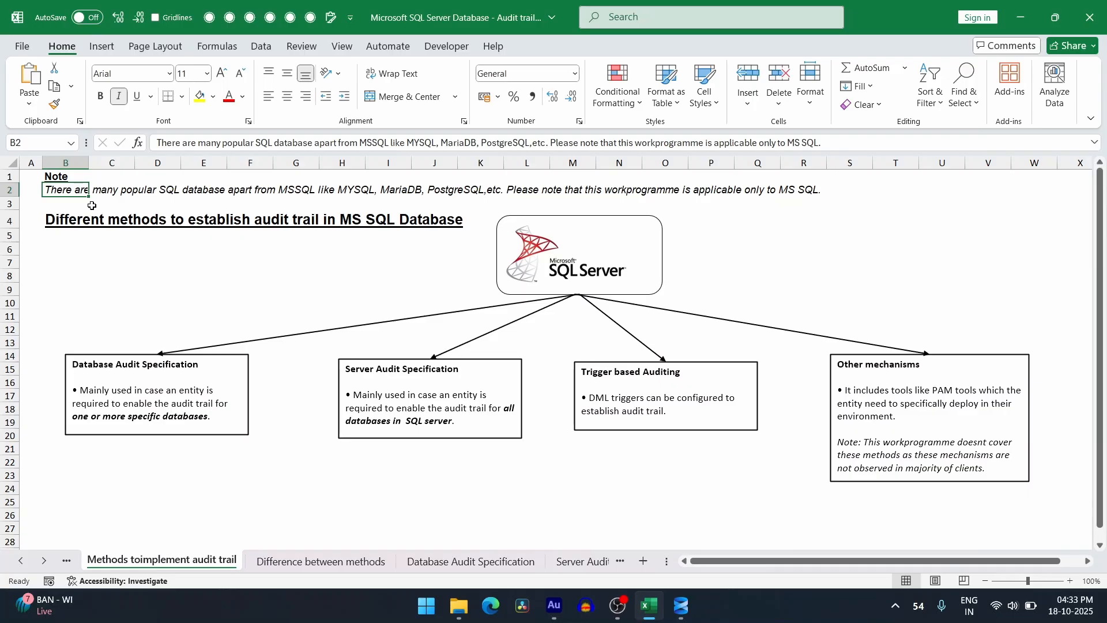
{"action": "left_click", "coordinate": [320, 562]}
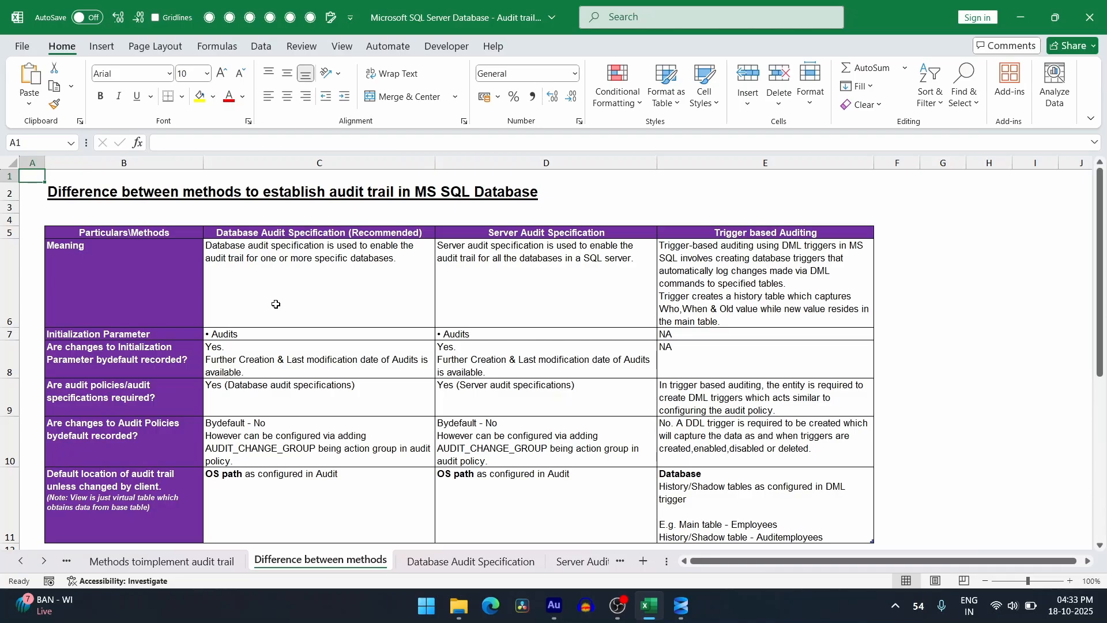
{"action": "left_click", "coordinate": [249, 274]}
{"action": "left_click", "coordinate": [465, 298]}
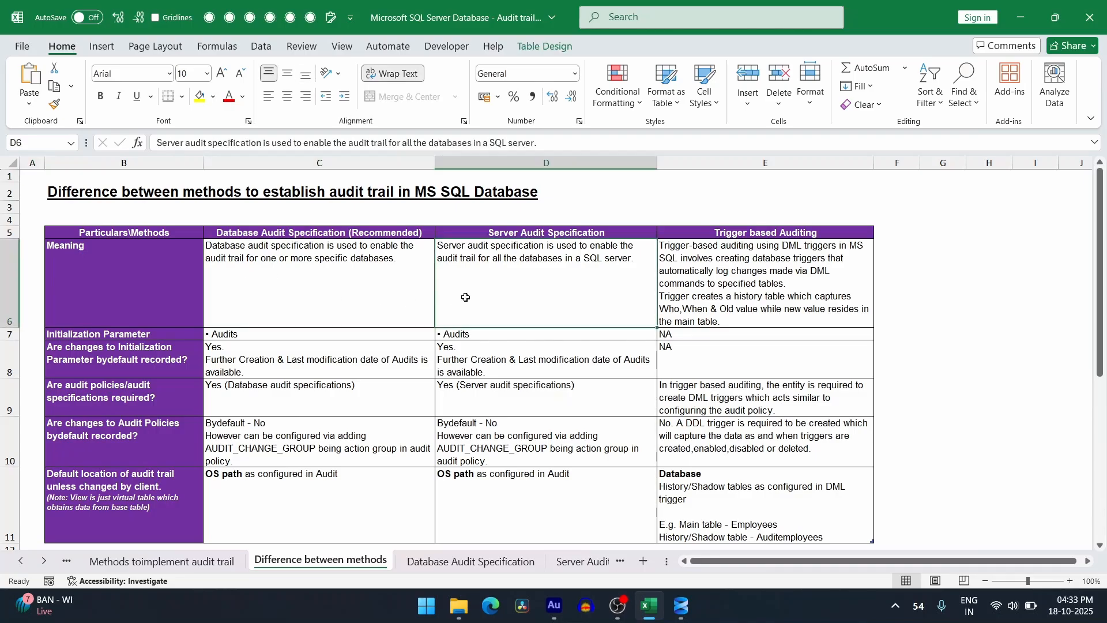
{"action": "left_click", "coordinate": [308, 263]}
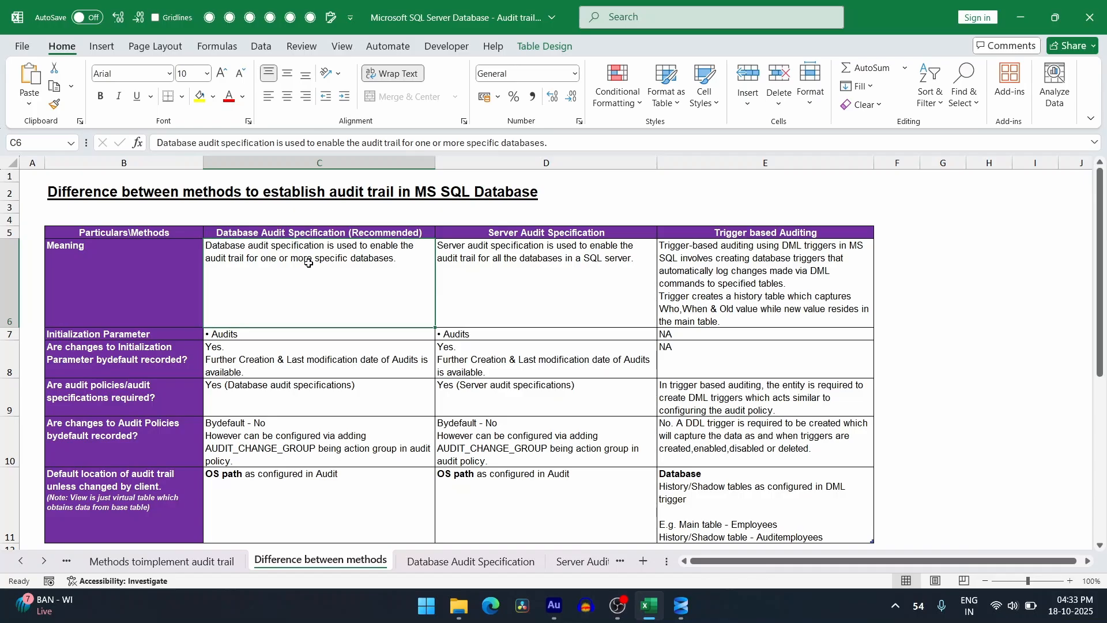
{"action": "left_click", "coordinate": [489, 274]}
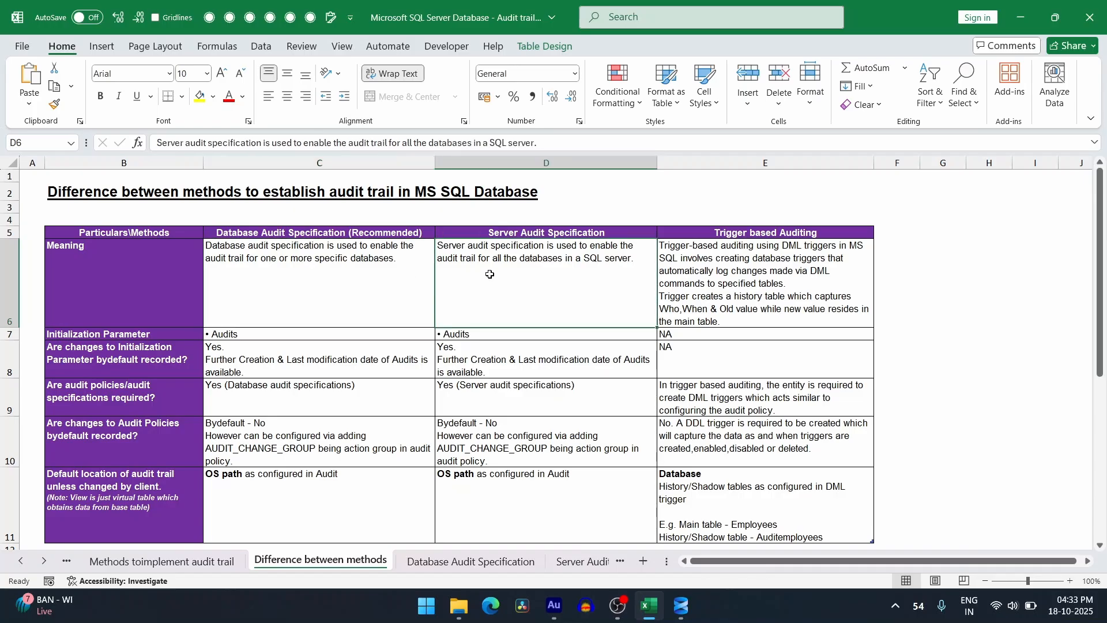
{"action": "left_click", "coordinate": [694, 303]}
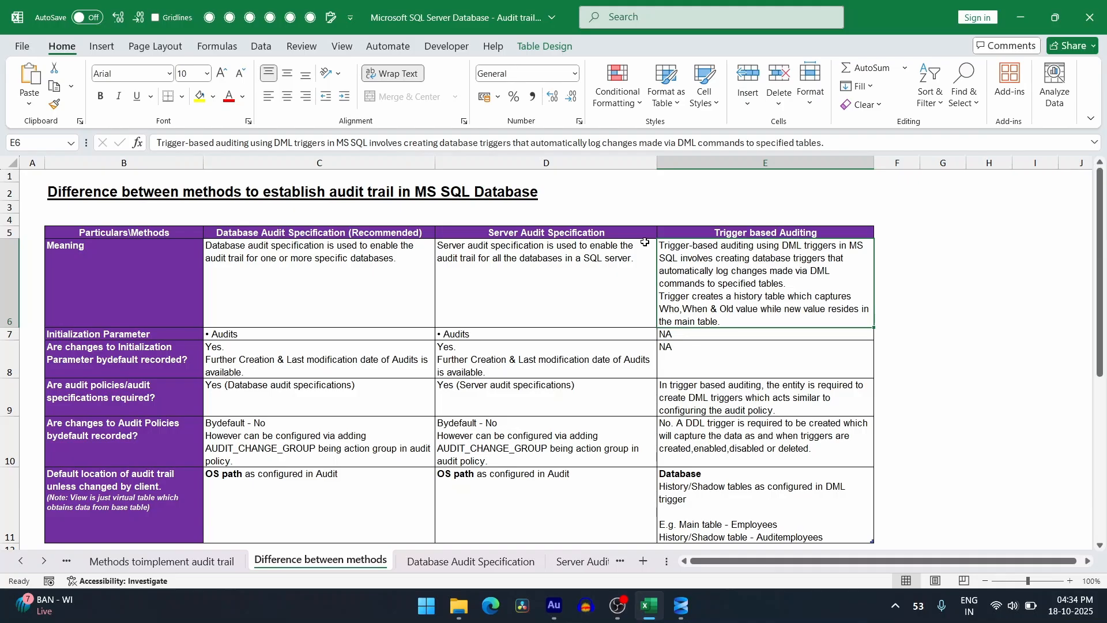
Compare the three methods on the initialization parameter, the recording of its changes, and the need for audit policies or specifications
{"action": "left_click", "coordinate": [185, 330]}
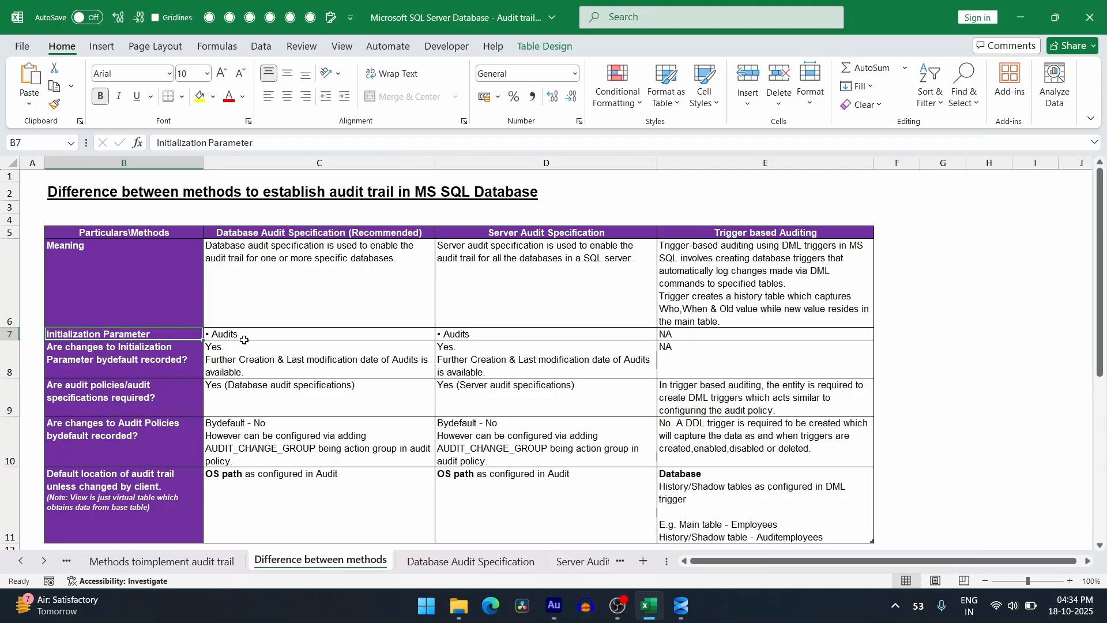
{"action": "left_click", "coordinate": [669, 333]}
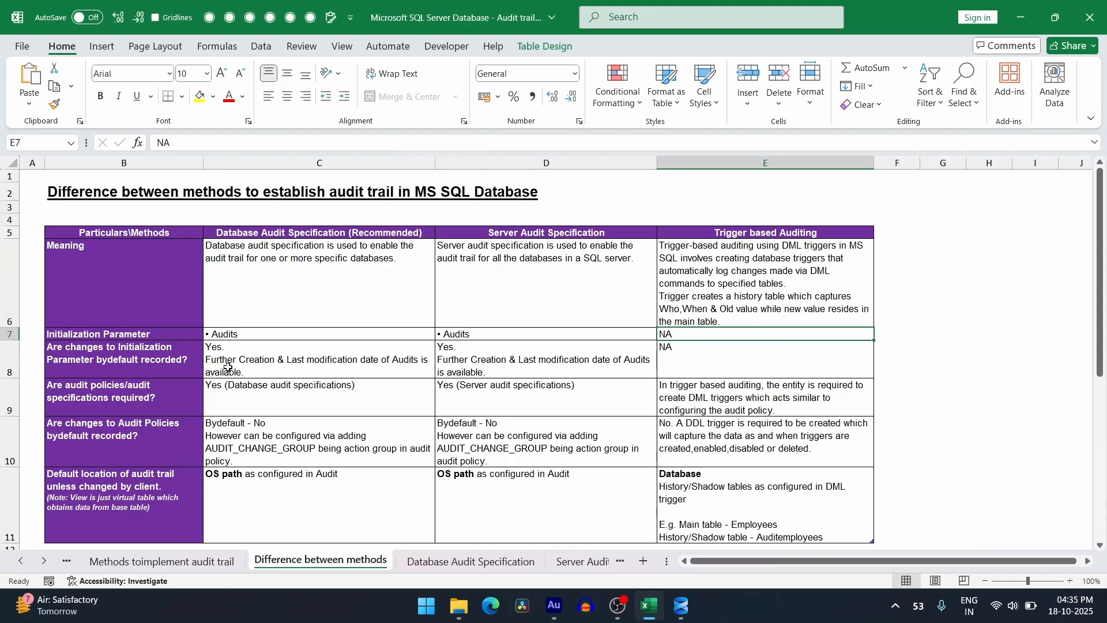
{"action": "left_click", "coordinate": [769, 344]}
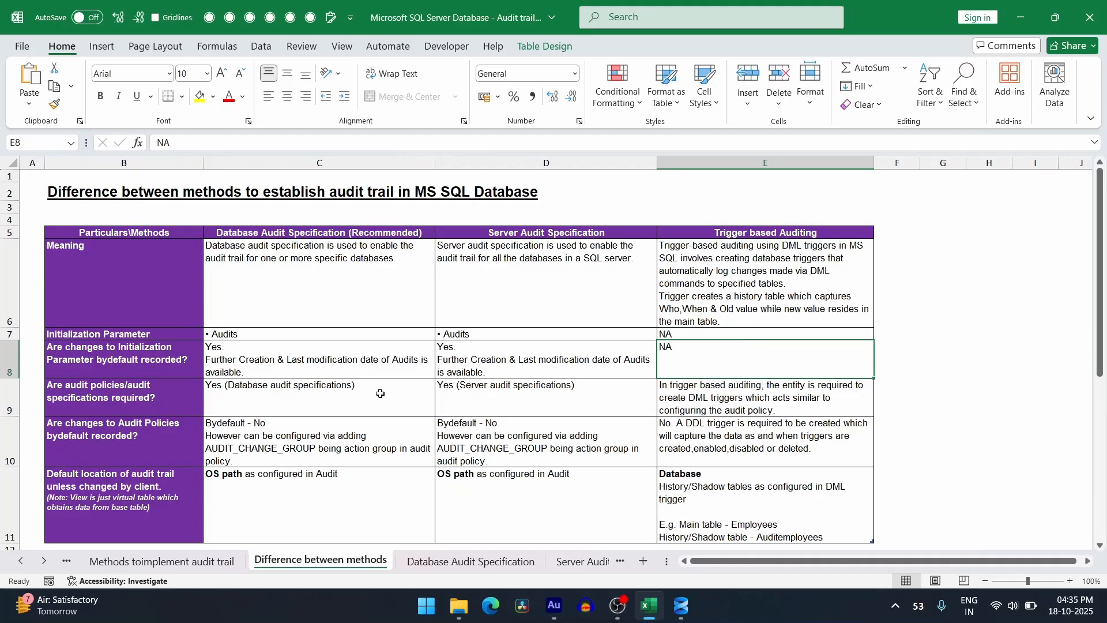
{"action": "left_click", "coordinate": [346, 400]}
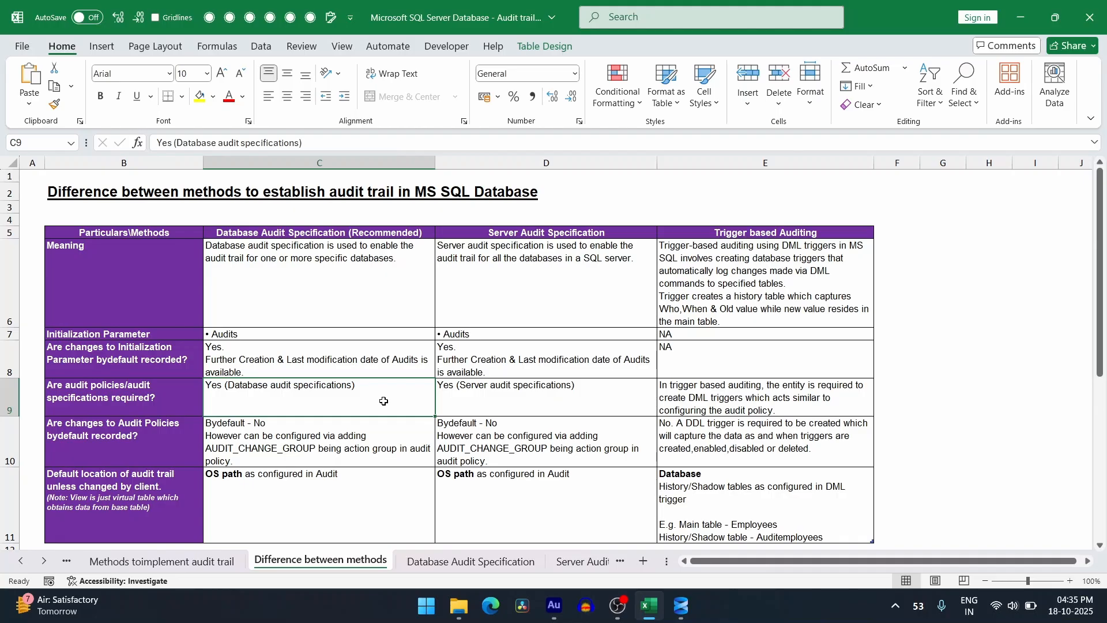
{"action": "left_click", "coordinate": [747, 402]}
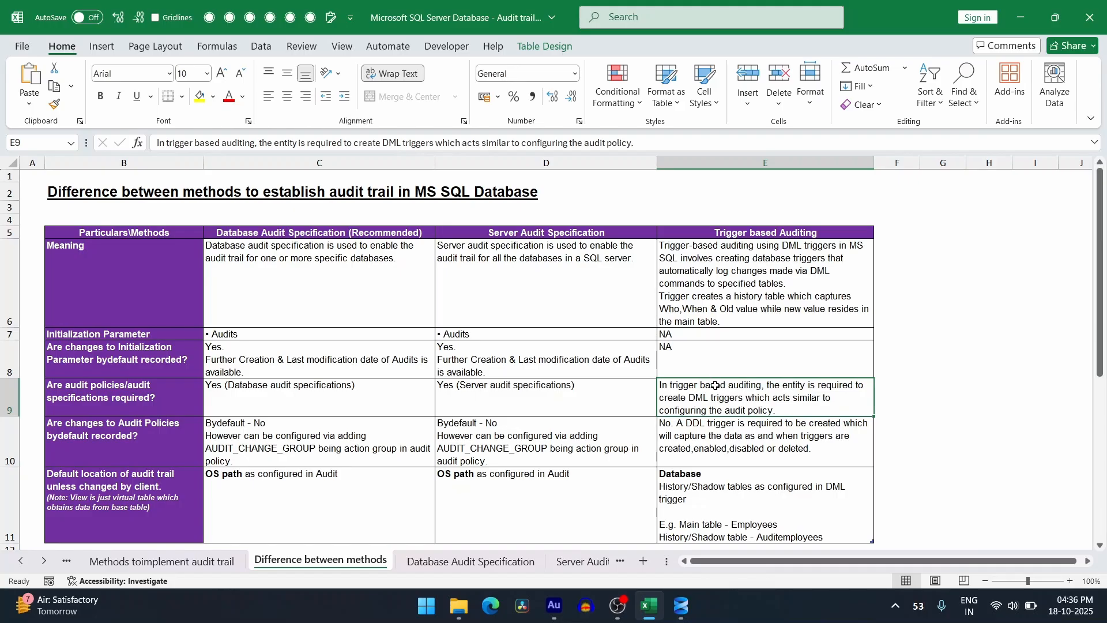
Compare how each method records changes to audit policies and where it stores the audit trail by default
{"action": "left_click", "coordinate": [138, 436]}
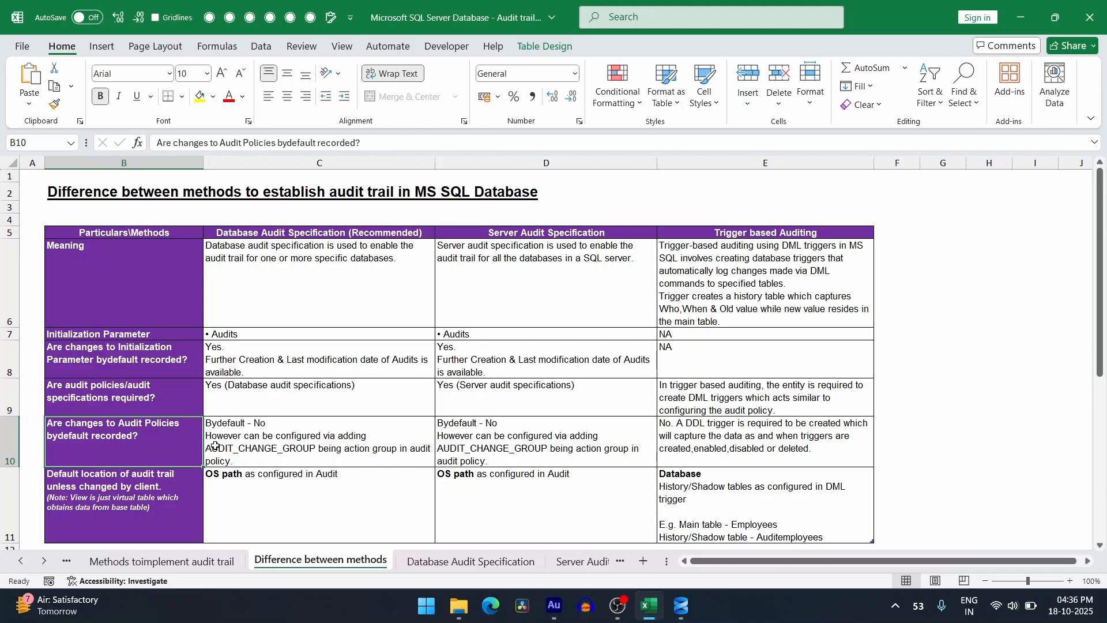
{"action": "left_click", "coordinate": [239, 441]}
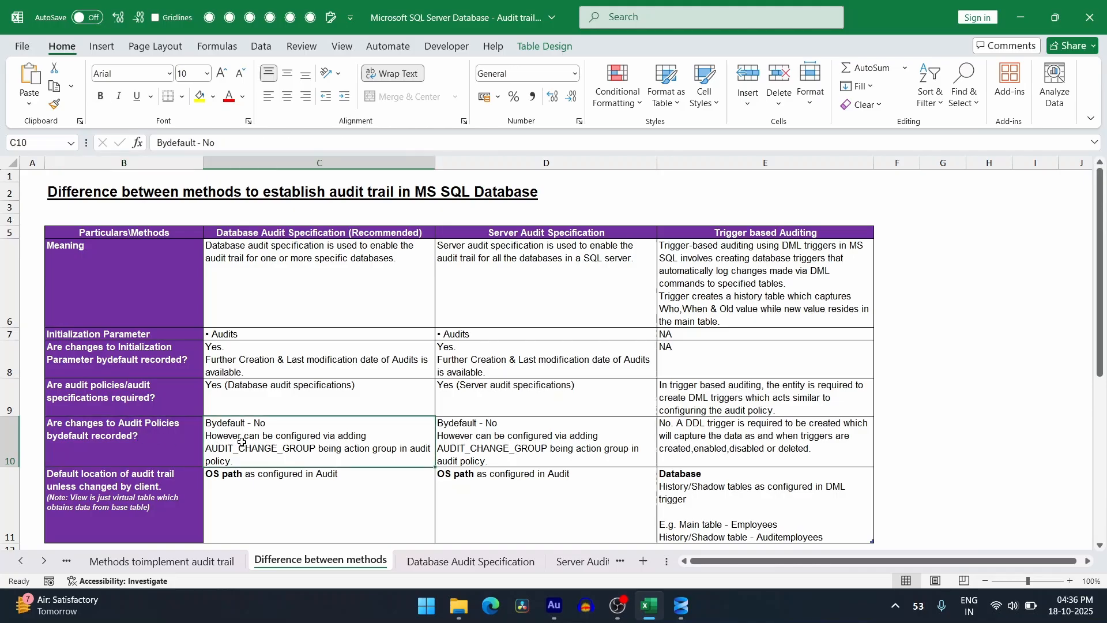
{"action": "left_click", "coordinate": [473, 447]}
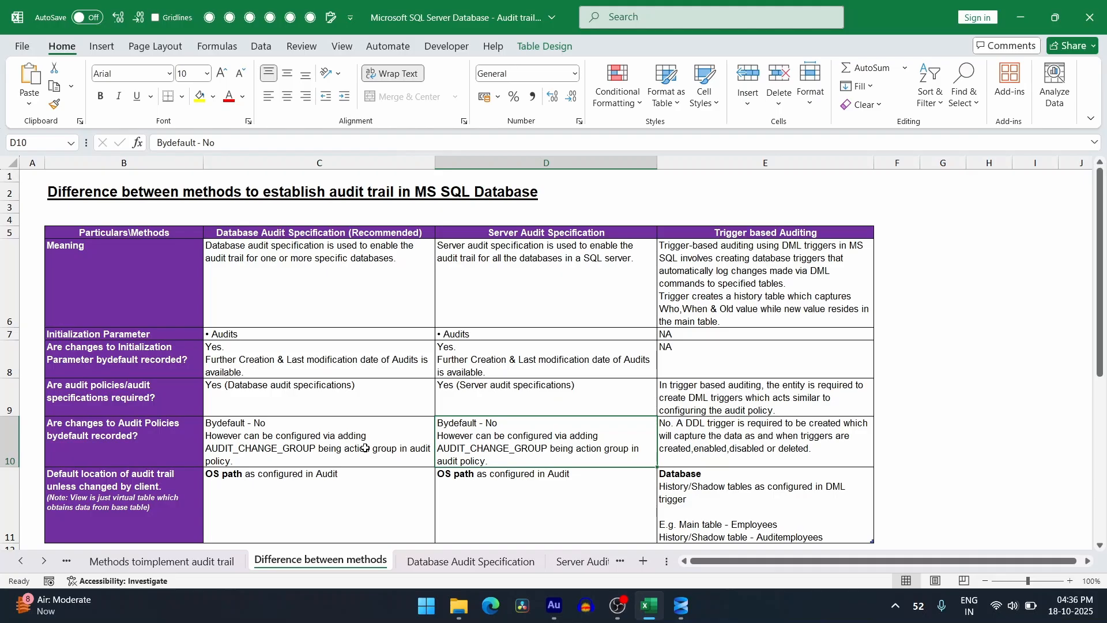
{"action": "left_click", "coordinate": [701, 430]}
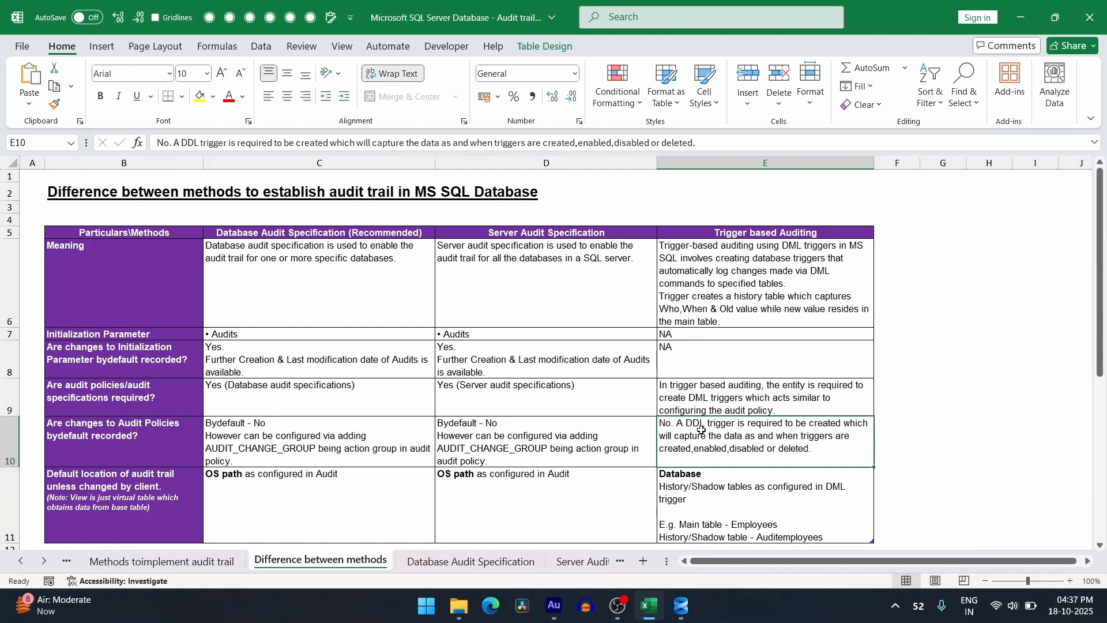
{"action": "left_click", "coordinate": [79, 501]}
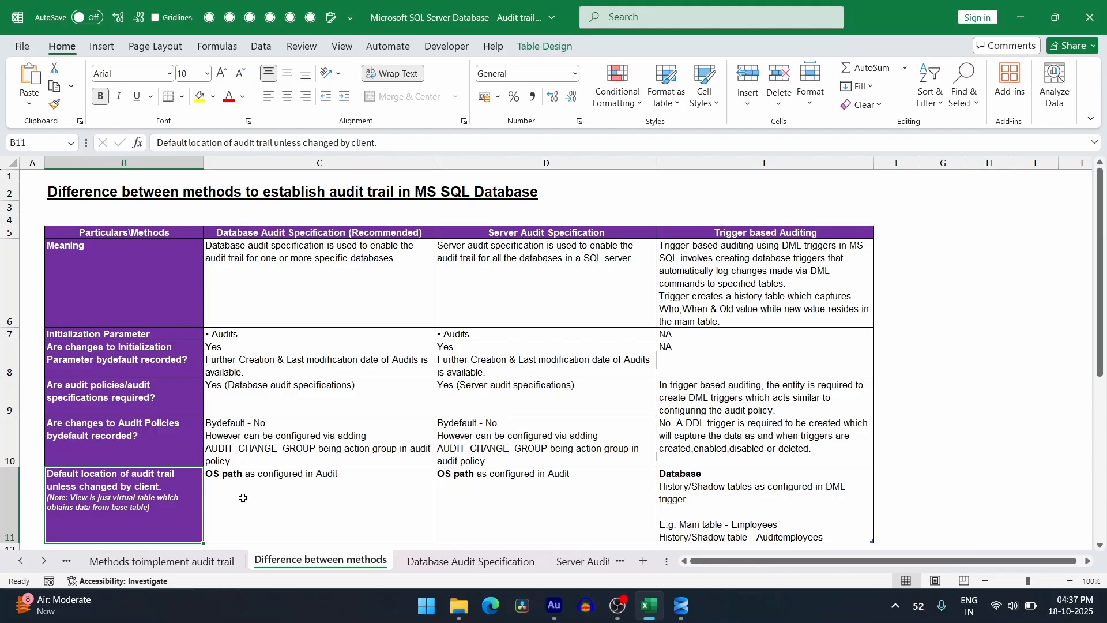
{"action": "left_click", "coordinate": [701, 506]}
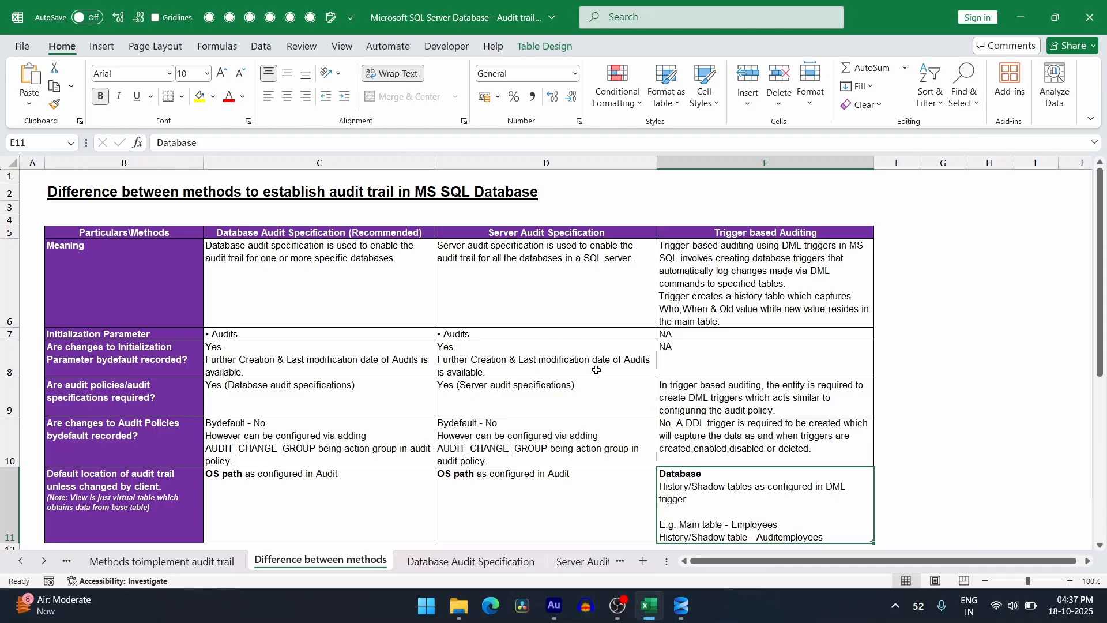
Open the Database Audit Specification sheet of the workbook
{"action": "left_click", "coordinate": [686, 606]}
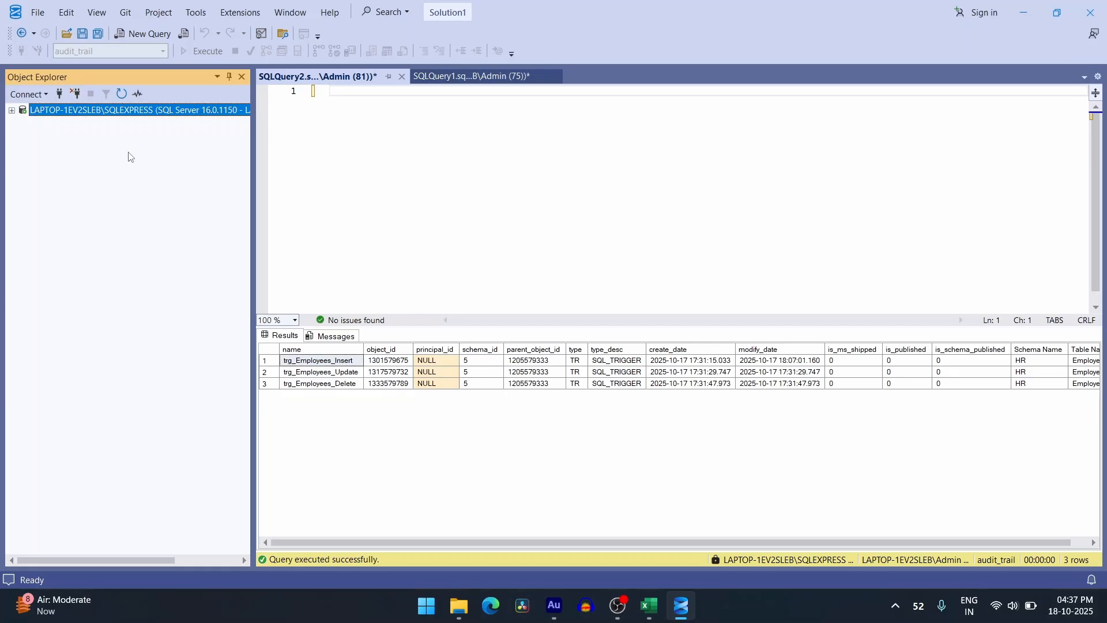
{"action": "key", "text": "alt+Tab"}
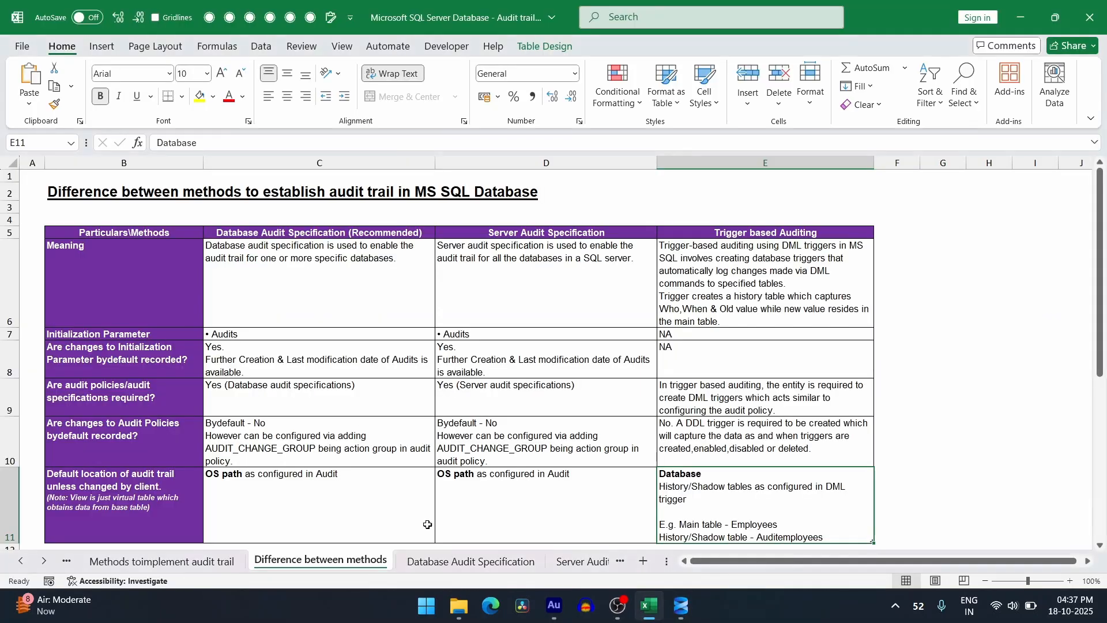
{"action": "left_click", "coordinate": [442, 565]}
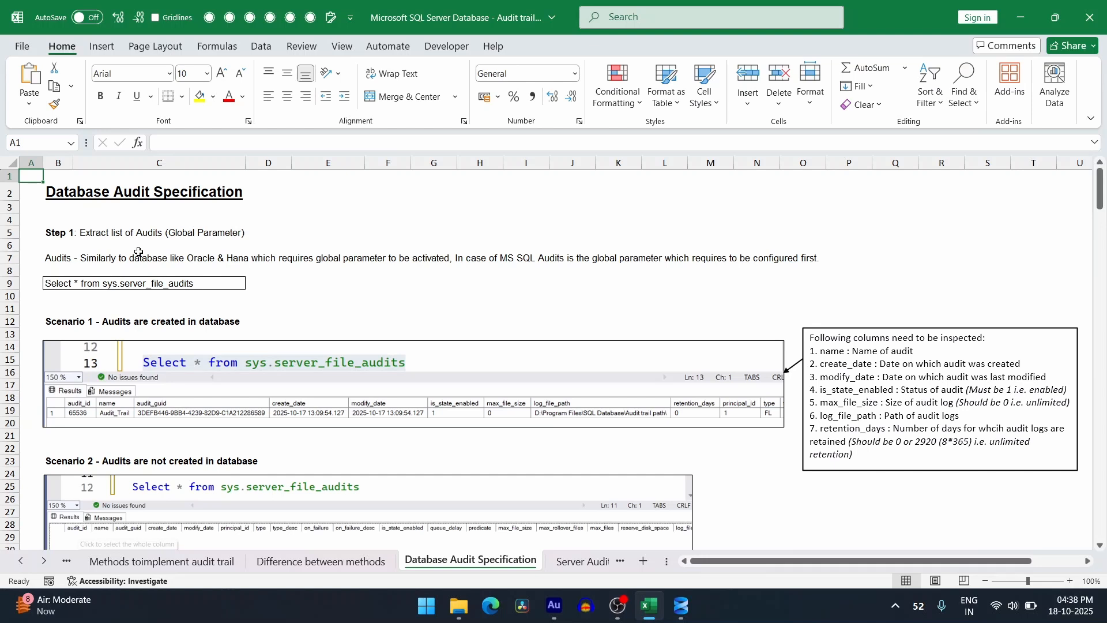
Switch to SQL Server Management Studio and expand the server's Security folder, with the Databases folder collapsed
{"action": "key", "text": "alt+Tab"}
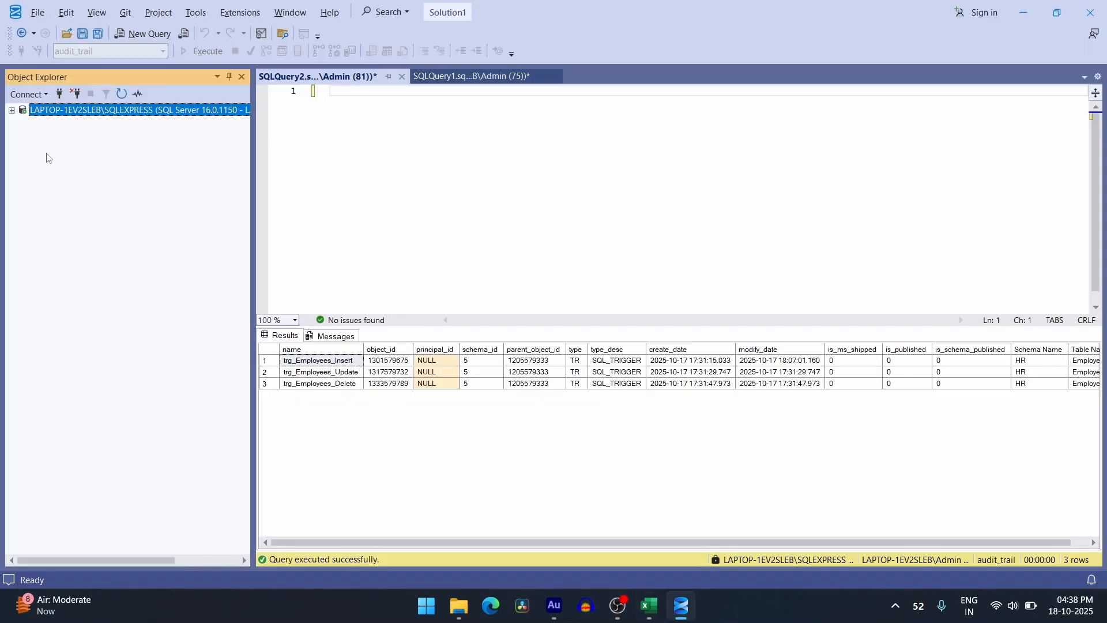
{"action": "left_click", "coordinate": [11, 110]}
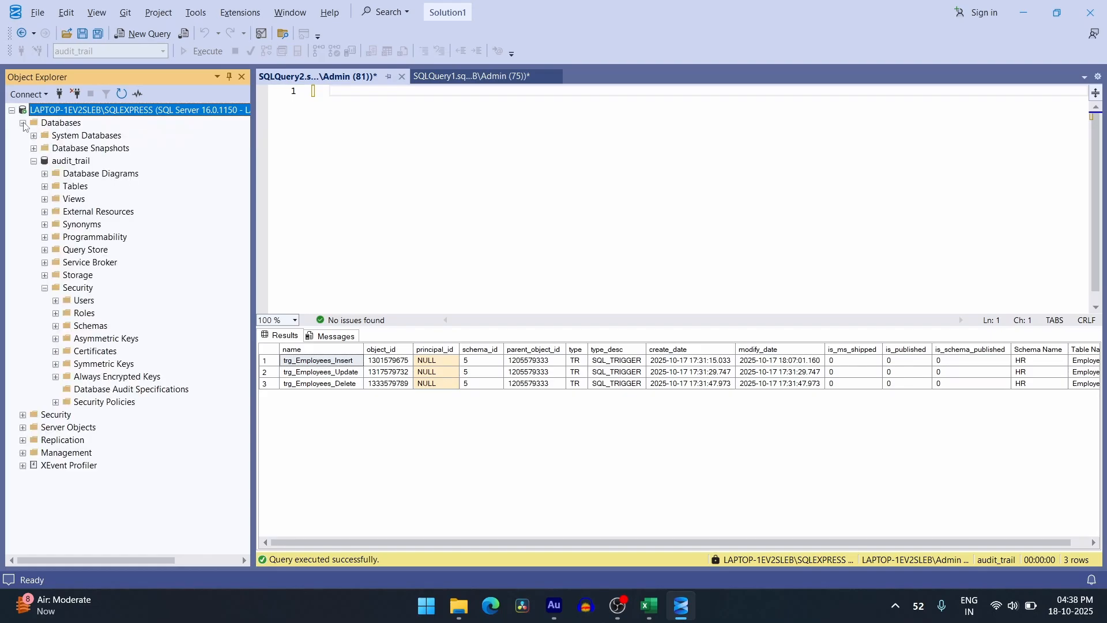
{"action": "left_click", "coordinate": [22, 122]}
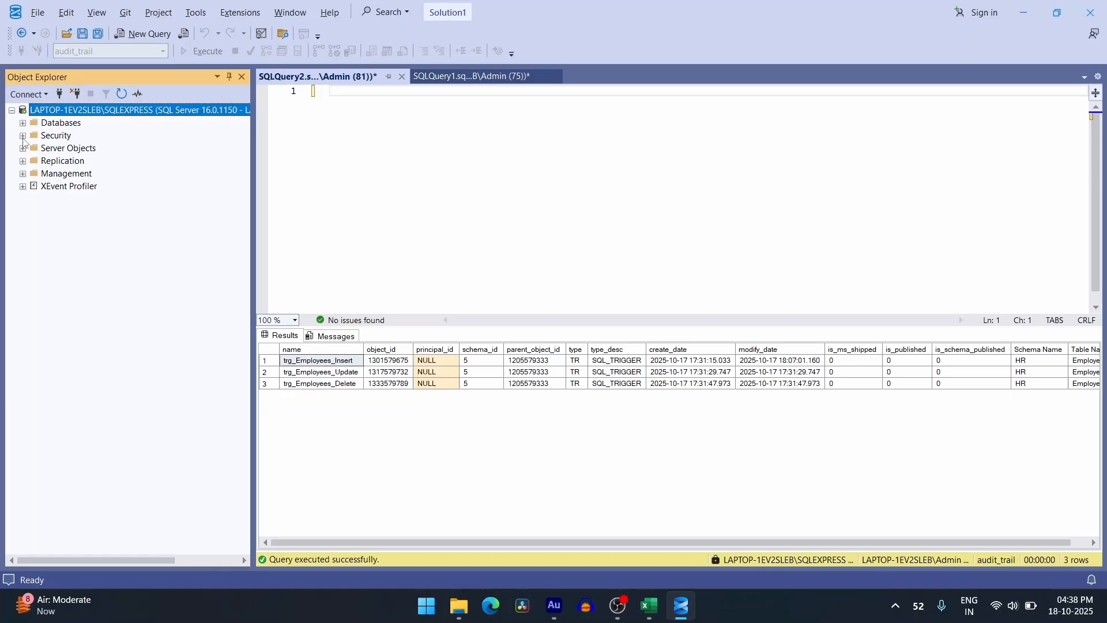
{"action": "left_click", "coordinate": [22, 135]}
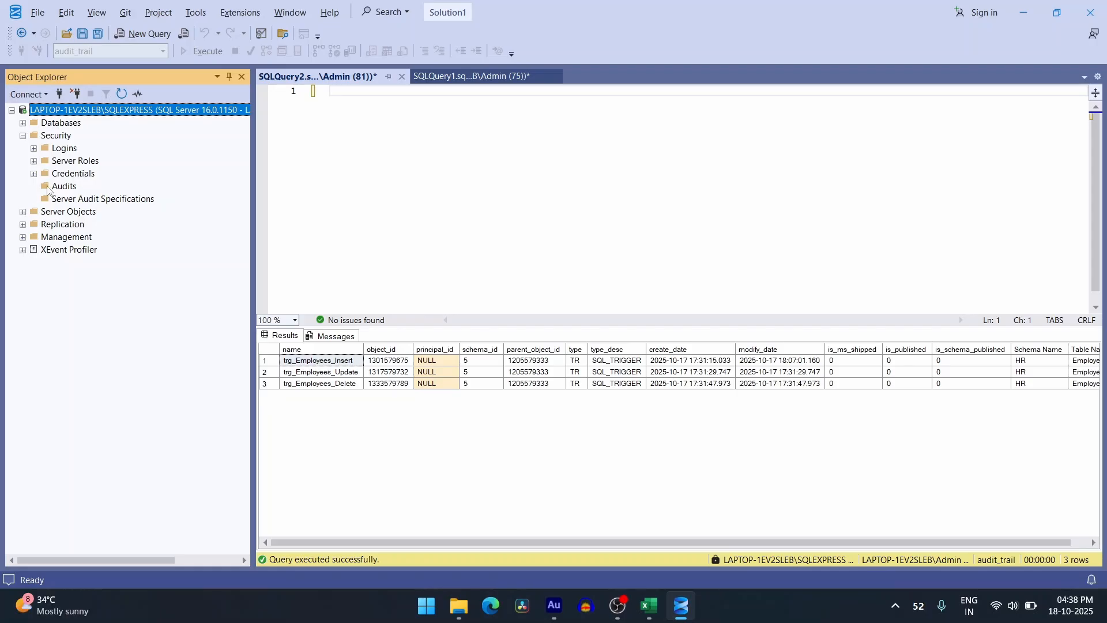
Copy "Select * from sys.server_file_audits" from cell B9 of the Excel sheet into the SQL Server Management Studio query and execute it
{"action": "key", "text": "alt+Tab"}
{"action": "left_click", "coordinate": [67, 284]}
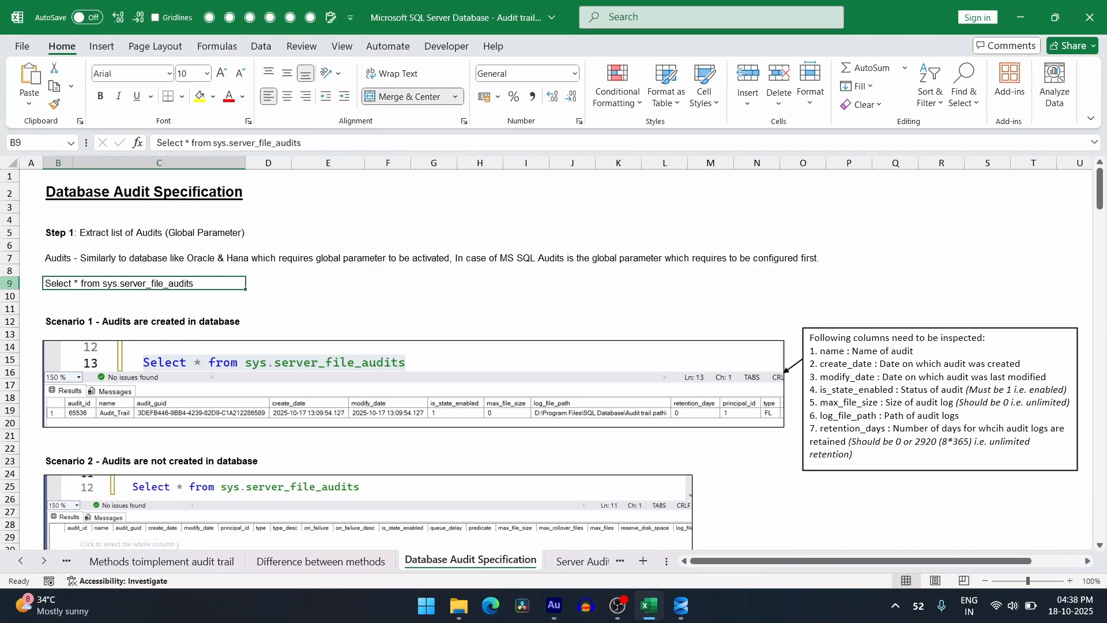
{"action": "key", "text": "F2"}
{"action": "key", "text": "shift+Home"}
{"action": "key", "text": "ctrl+c"}
{"action": "key", "text": "alt+Tab"}
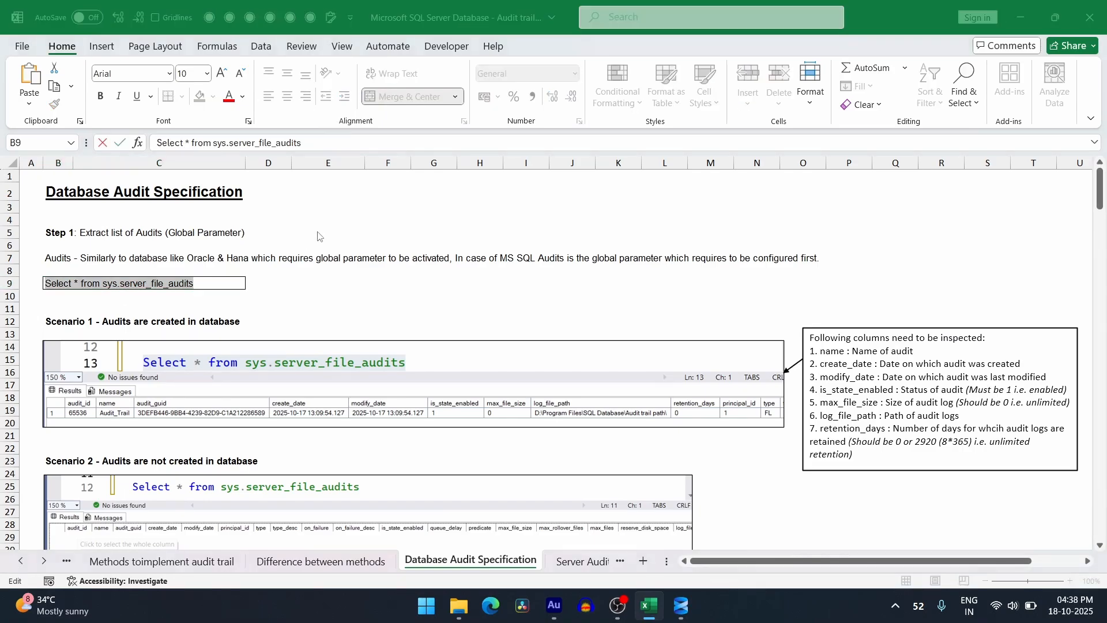
{"action": "left_click", "coordinate": [341, 101]}
{"action": "key", "text": "ctrl+v"}
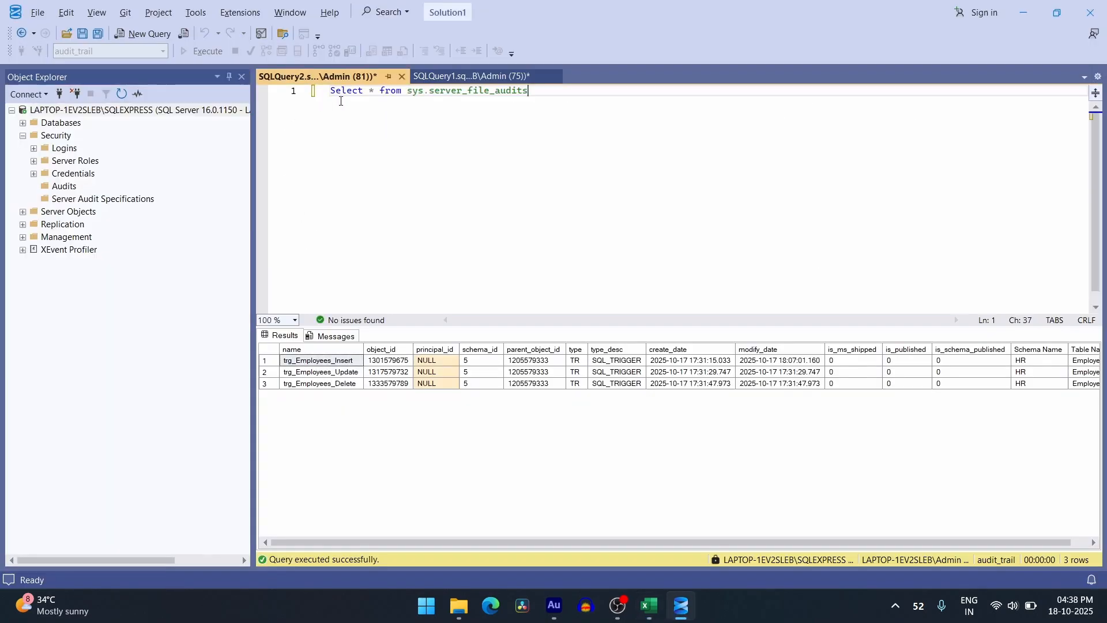
{"action": "key", "text": "ctrl+a"}
{"action": "left_click", "coordinate": [206, 52]}
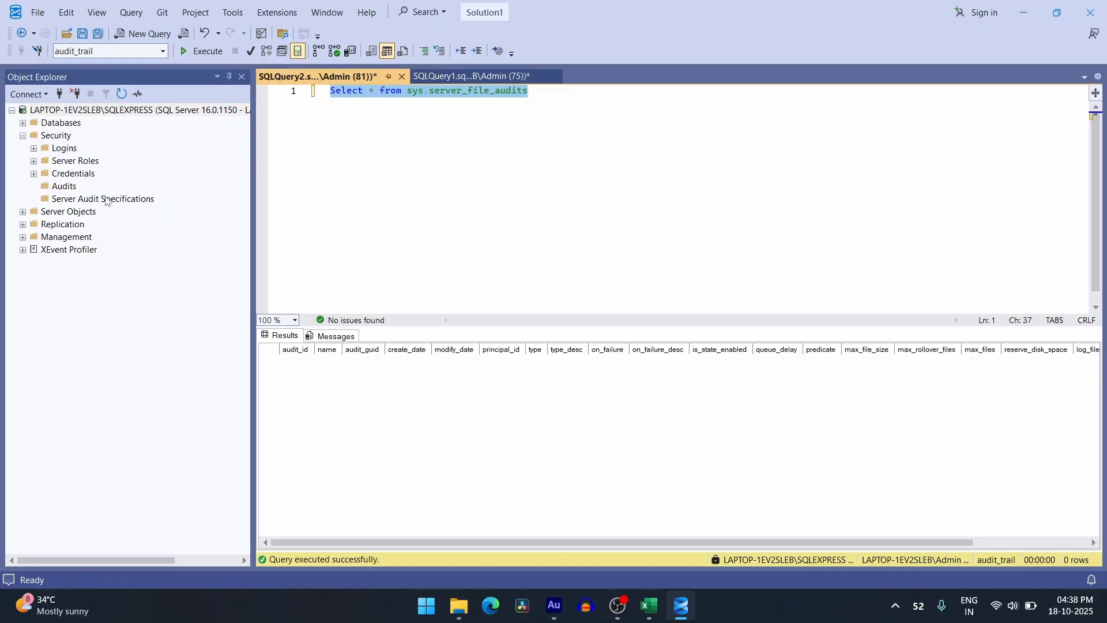
Start a new audit under the server's Audits folder, named Audit_trail, with File as the audit destination
{"action": "right_click", "coordinate": [71, 190]}
{"action": "left_click", "coordinate": [82, 196]}
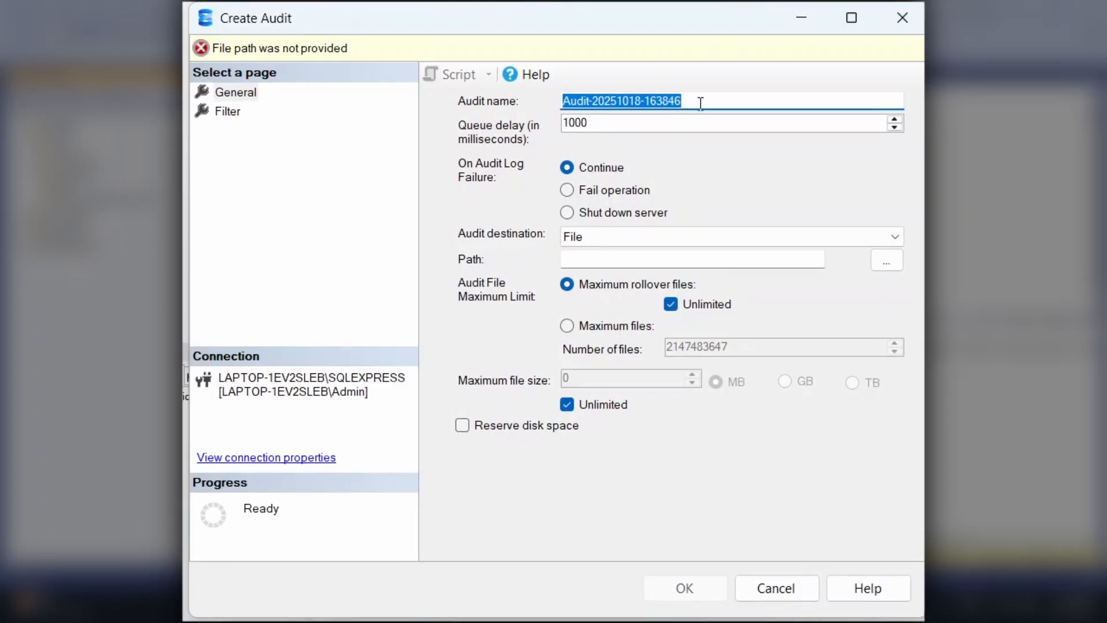
{"action": "left_click_drag", "start_coordinate": [712, 101], "coordinate": [469, 100]}
{"action": "type", "text": "Audit"}
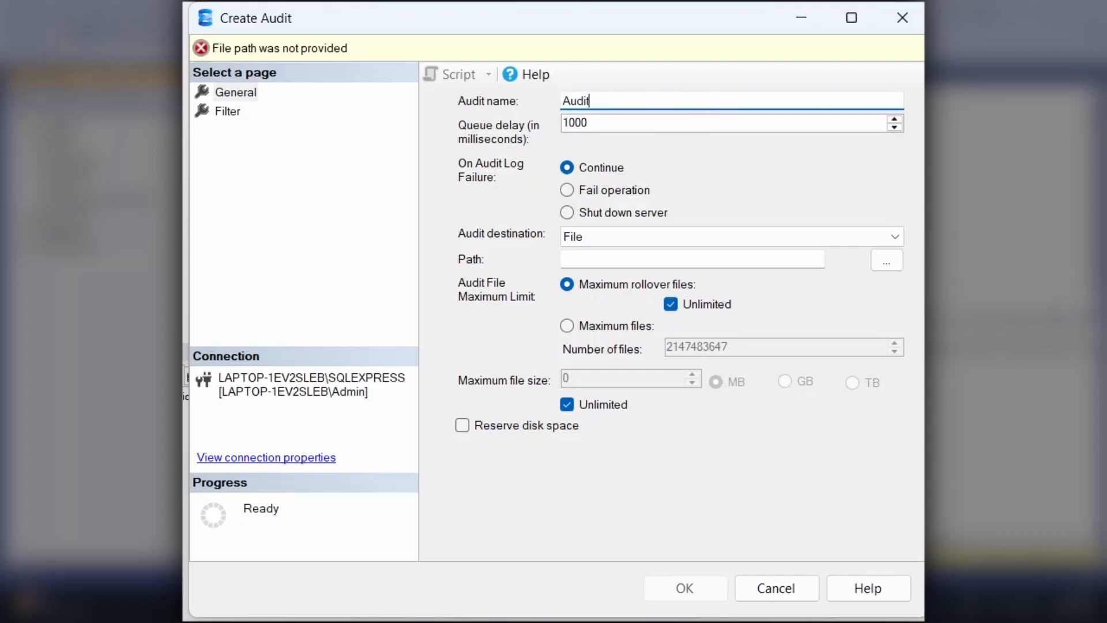
{"action": "type", "text": "_trail"}
{"action": "left_click", "coordinate": [588, 241]}
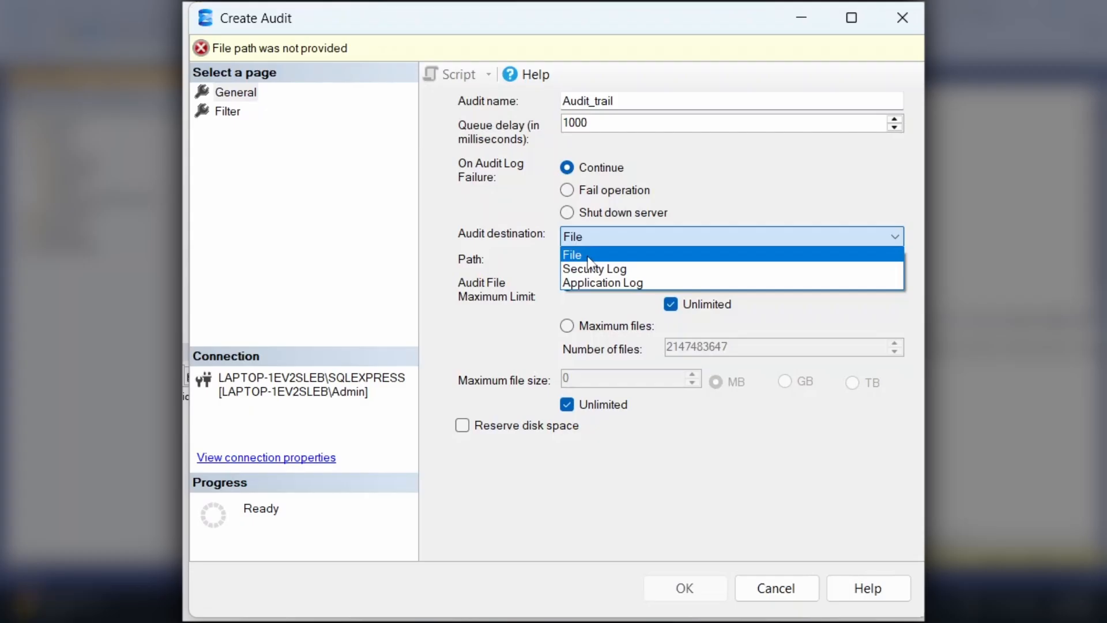
{"action": "left_click", "coordinate": [587, 257]}
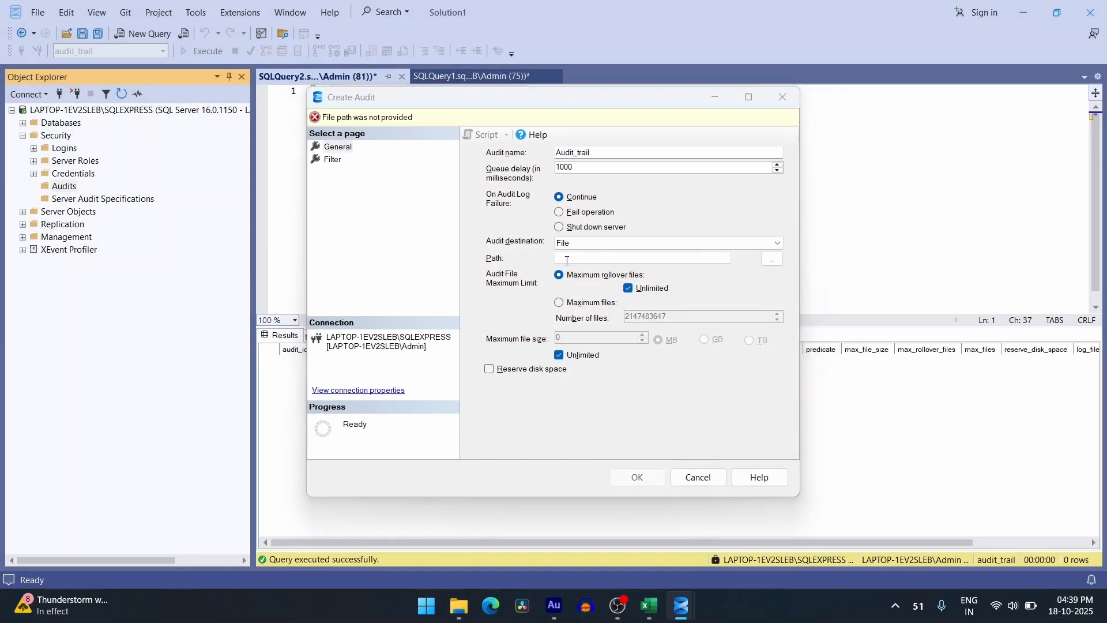
Switch to File Explorer, open the Database audit specification folder and permanently delete all the old audit files in it
{"action": "key", "text": "alt+Tab"}
{"action": "left_click", "coordinate": [580, 406]}
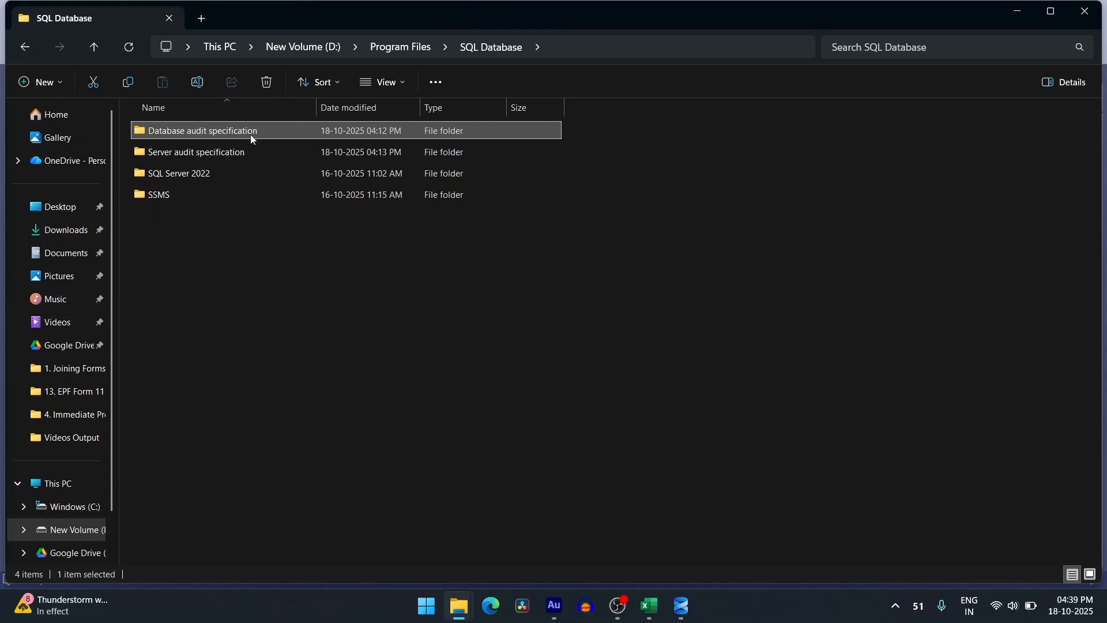
{"action": "double_click", "coordinate": [250, 136]}
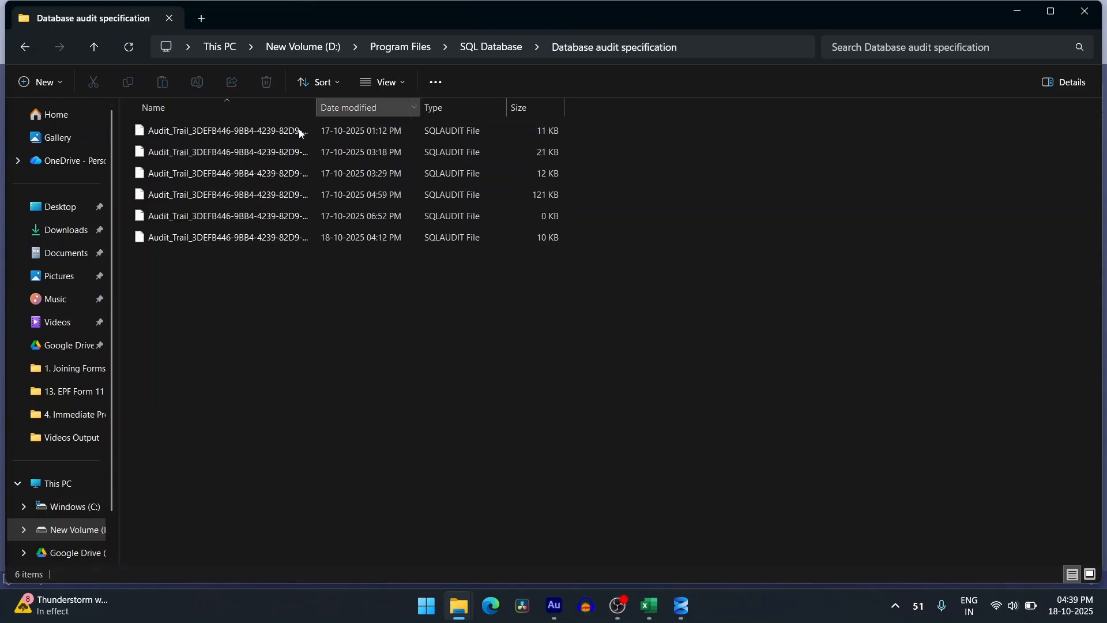
{"action": "left_click", "coordinate": [213, 195]}
{"action": "key", "text": "ctrl+a"}
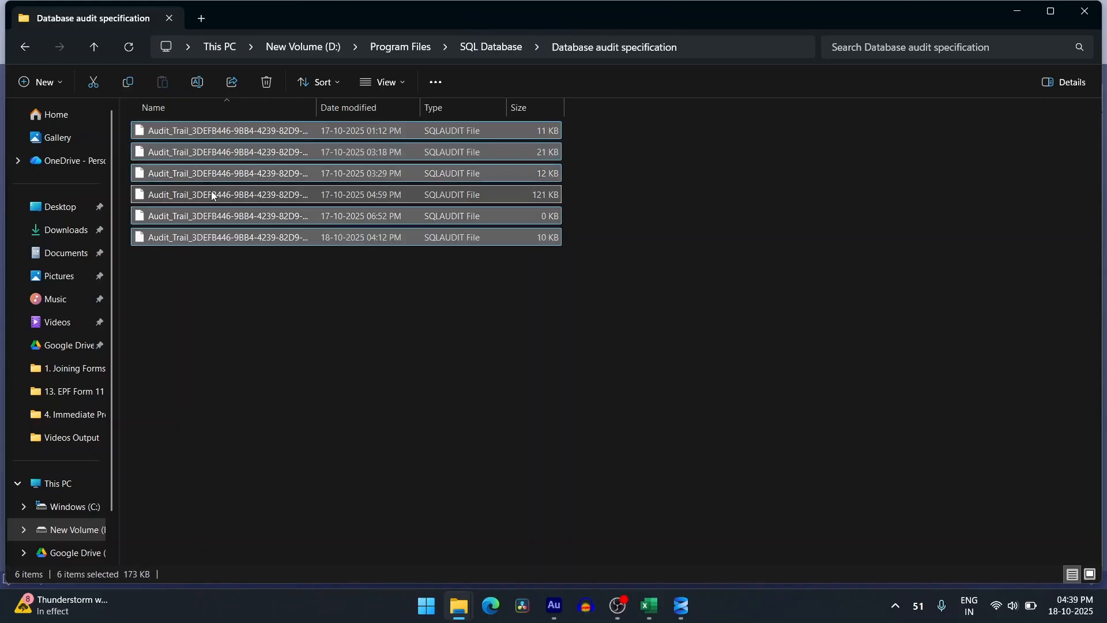
{"action": "key", "text": "shift+Delete"}
{"action": "key", "text": "Return"}
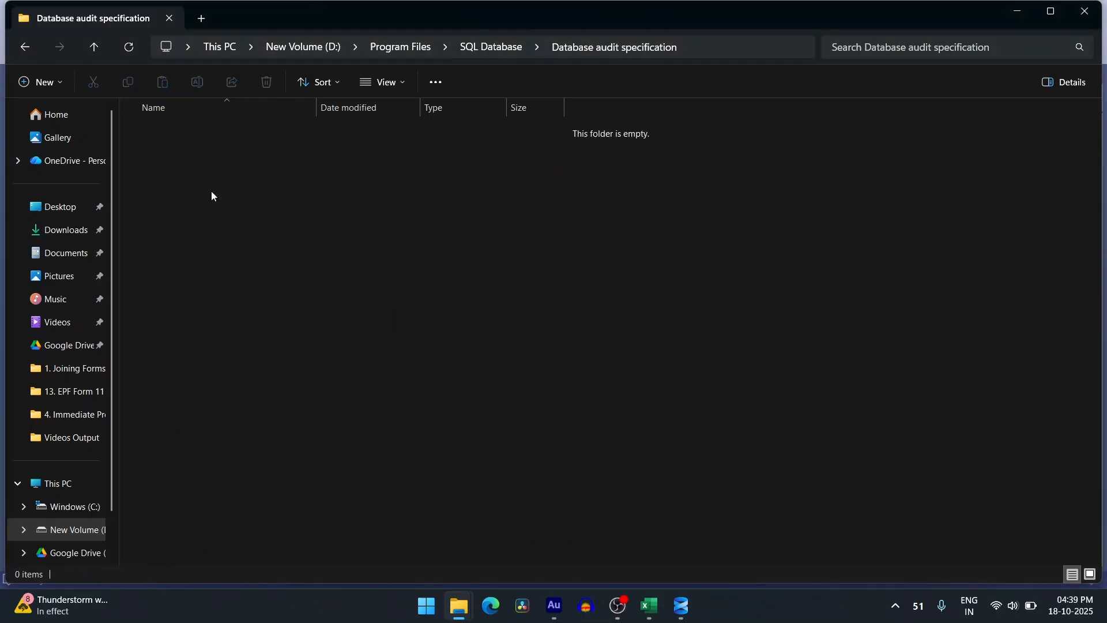
Copy the folder path D:\Program Files\SQL Database\Database audit specification into the file path of the new audit
{"action": "left_click", "coordinate": [709, 50]}
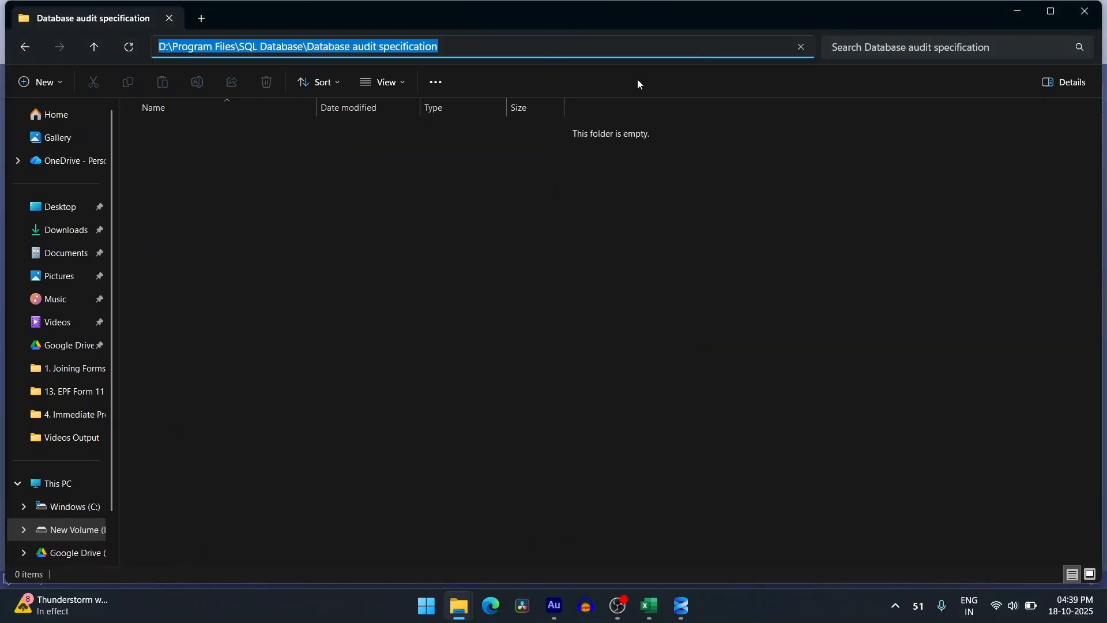
{"action": "key", "text": "alt+Tab"}
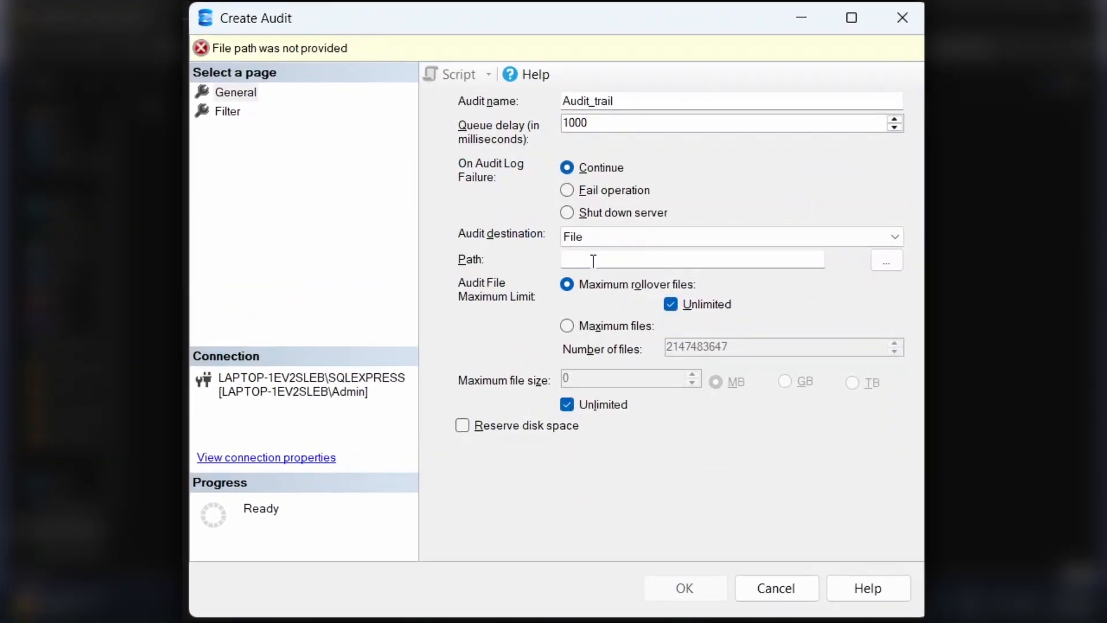
{"action": "left_click", "coordinate": [593, 261]}
{"action": "key", "text": "ctrl+v"}
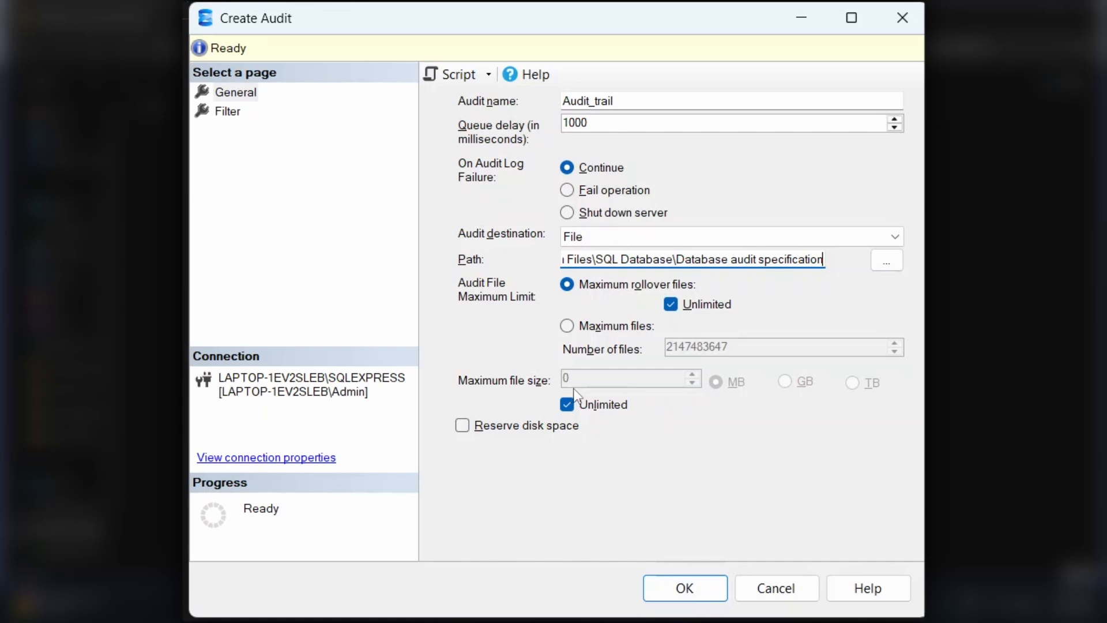
Try a maximum audit file size of 2 GB and restore the unlimited file size
{"action": "left_click", "coordinate": [567, 406]}
{"action": "left_click_drag", "start_coordinate": [579, 378], "coordinate": [519, 380]}
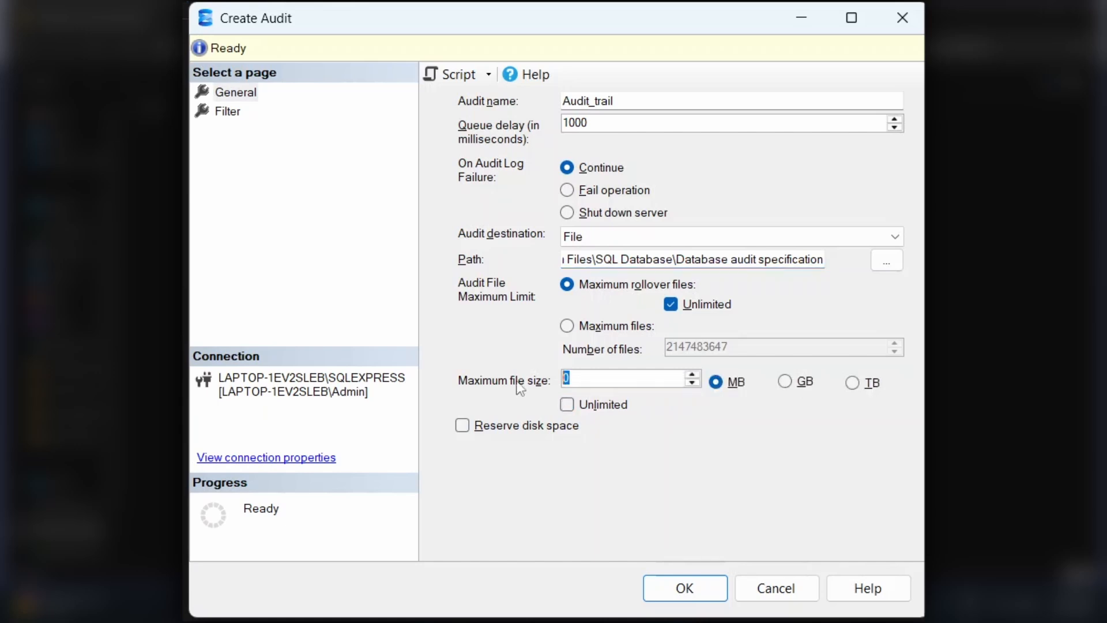
{"action": "type", "text": "2"}
{"action": "left_click", "coordinate": [785, 382]}
{"action": "left_click", "coordinate": [573, 406]}
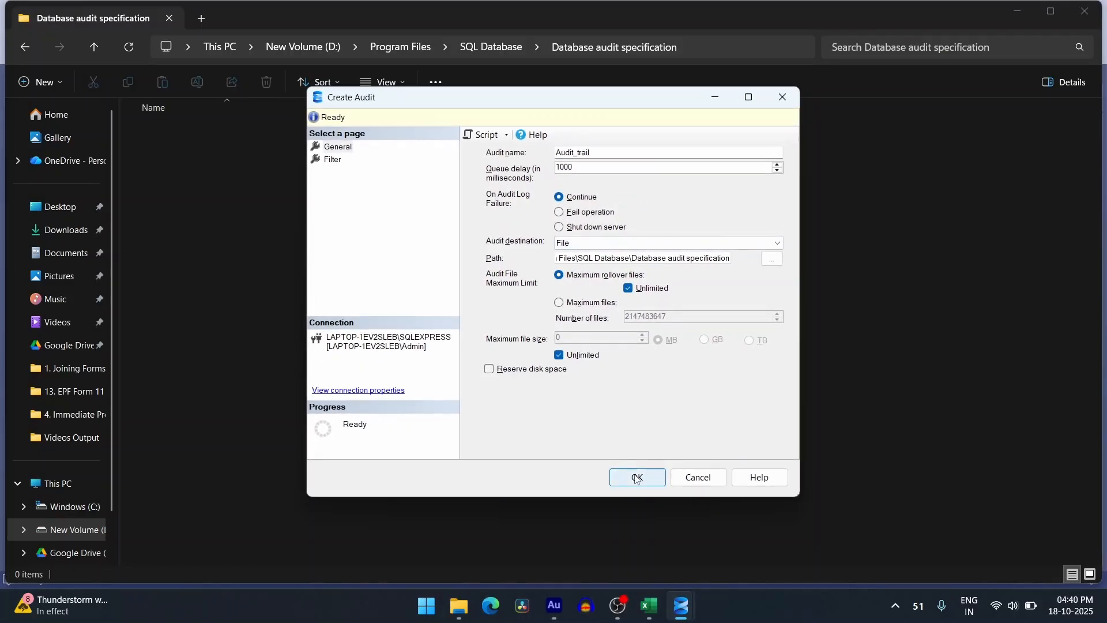
Confirm the creation of the Audit_trail audit and rerun the sys.server_file_audits query in SQL Server Management Studio
{"action": "left_click", "coordinate": [634, 479]}
{"action": "key", "text": "alt+Tab"}
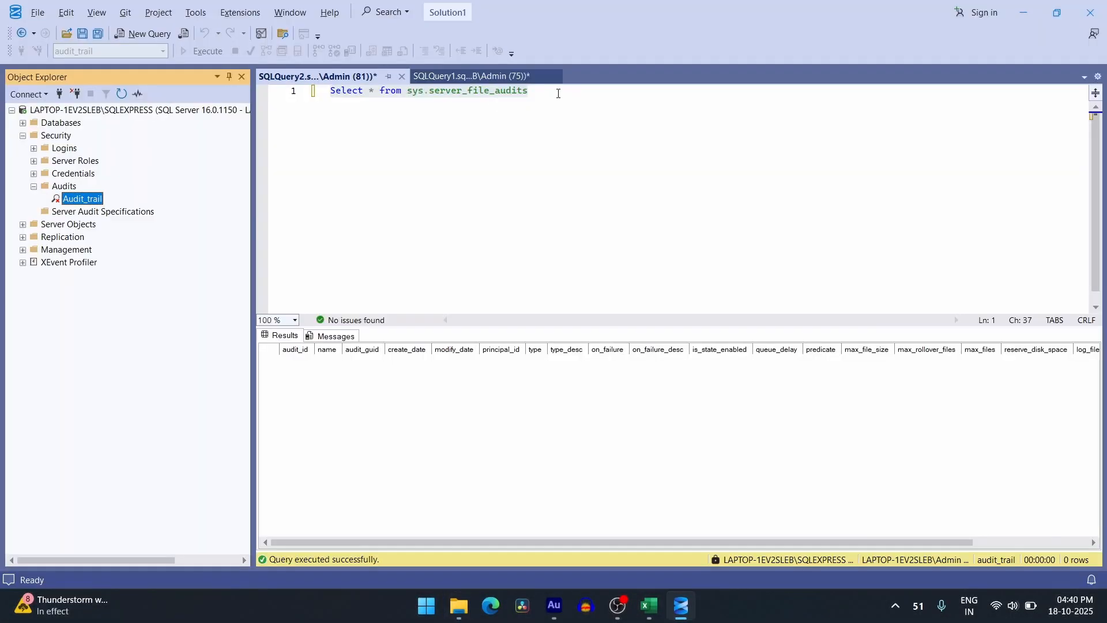
{"action": "left_click_drag", "start_coordinate": [558, 93], "coordinate": [330, 90]}
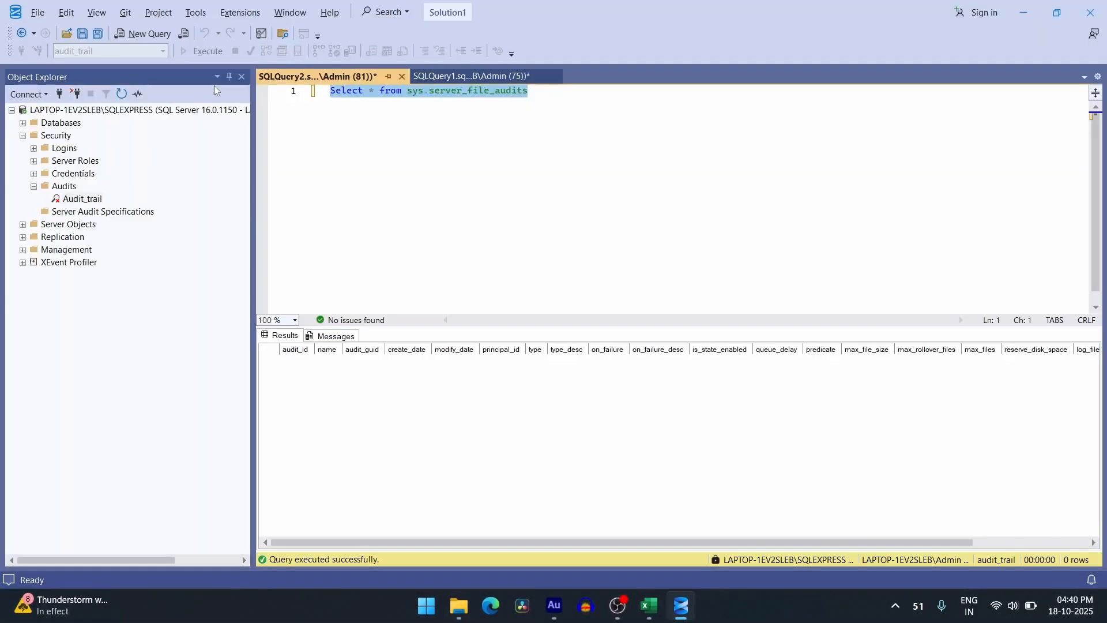
{"action": "left_click", "coordinate": [196, 51]}
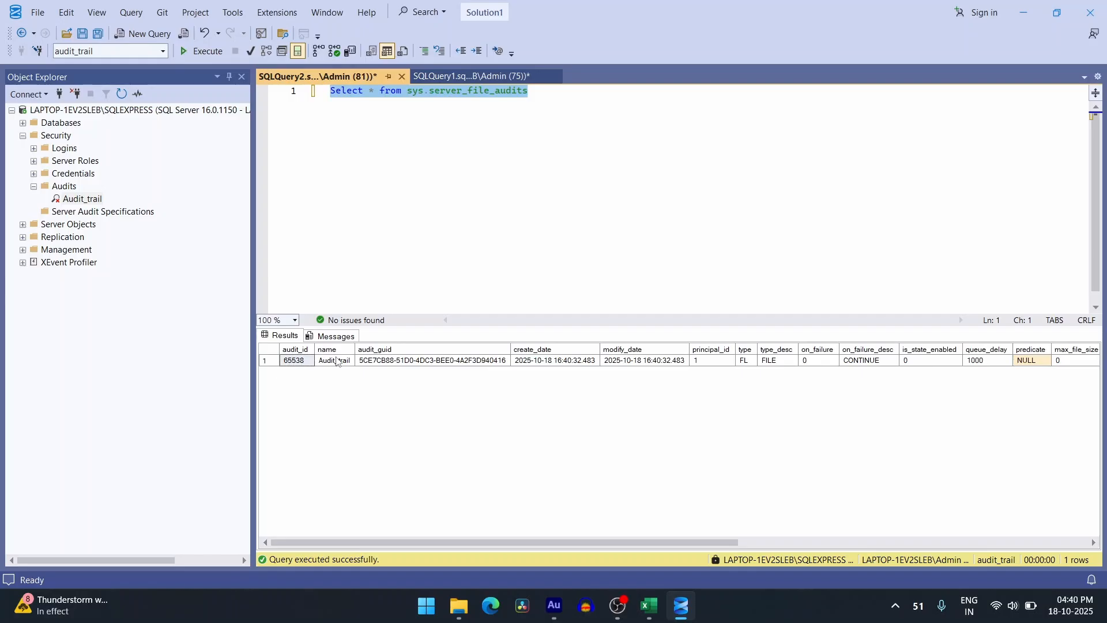
Enable the Audit_trail audit and execute the sys.server_file_audits query again
{"action": "right_click", "coordinate": [69, 200]}
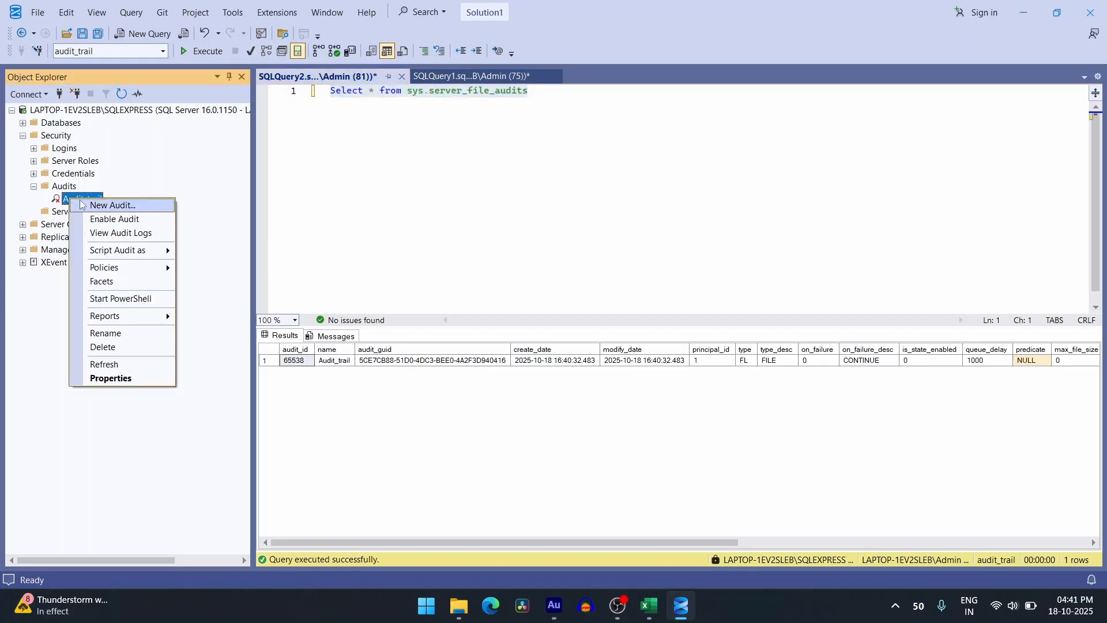
{"action": "left_click", "coordinate": [92, 219]}
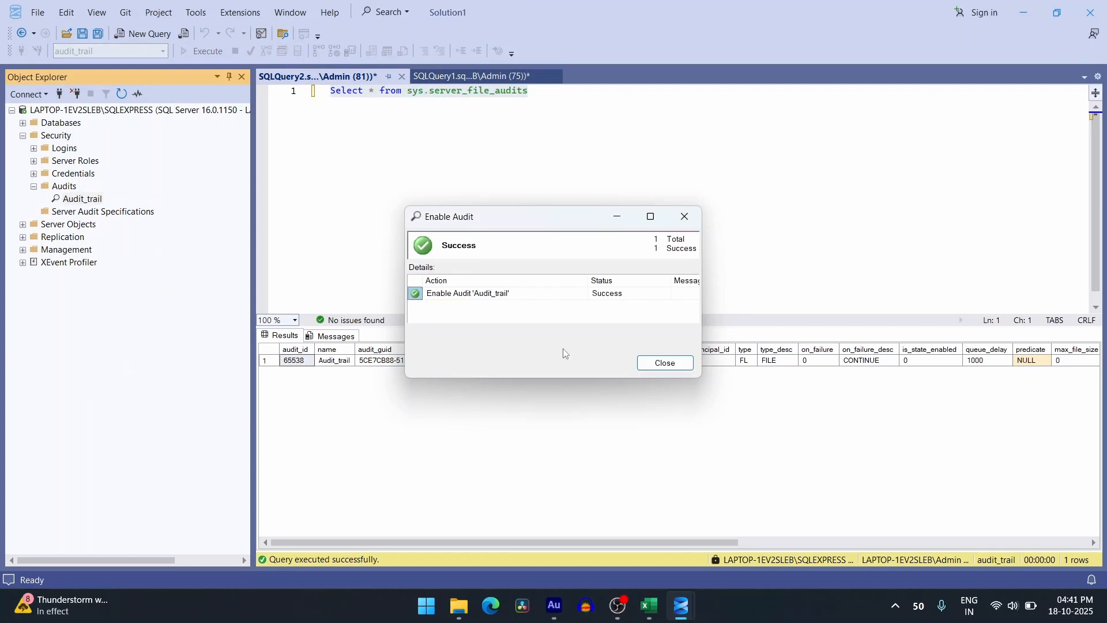
{"action": "left_click", "coordinate": [663, 362]}
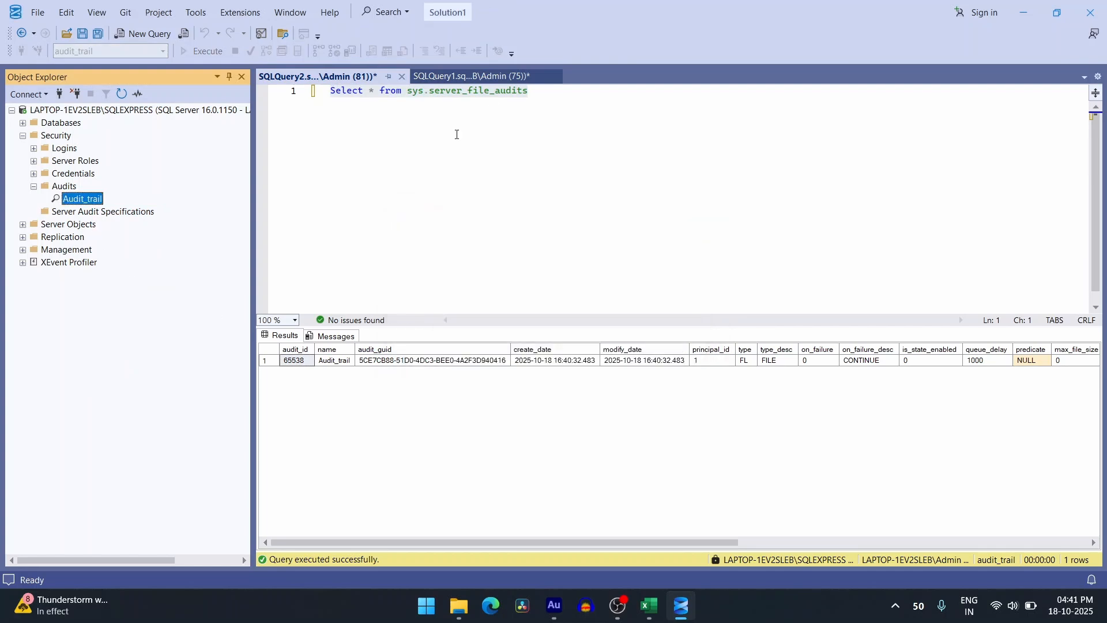
{"action": "left_click_drag", "start_coordinate": [567, 88], "coordinate": [330, 91]}
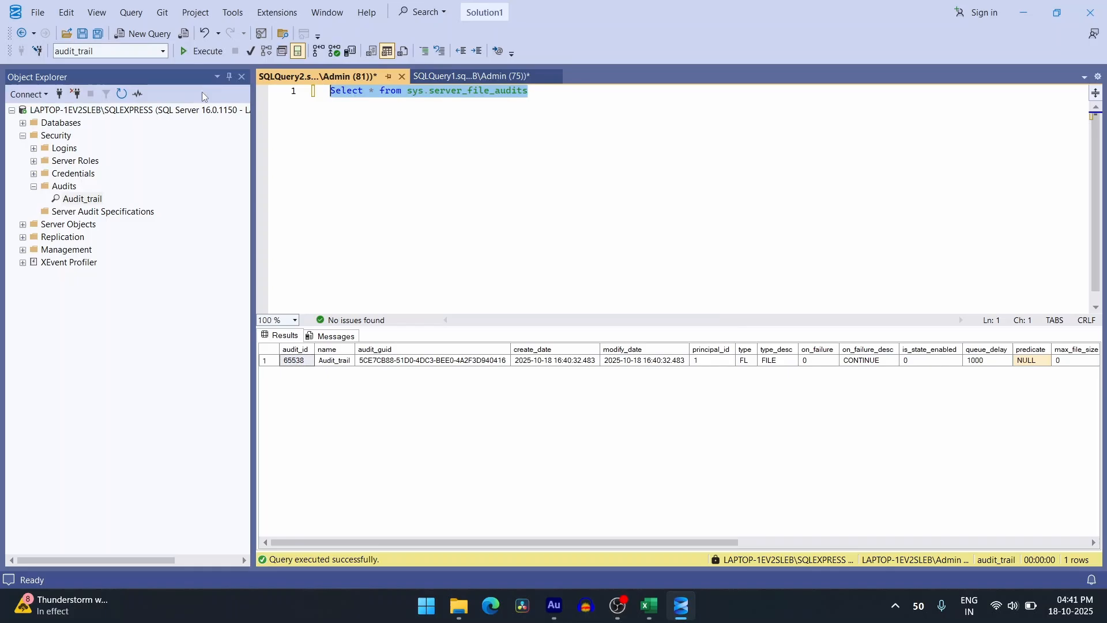
{"action": "left_click", "coordinate": [198, 50]}
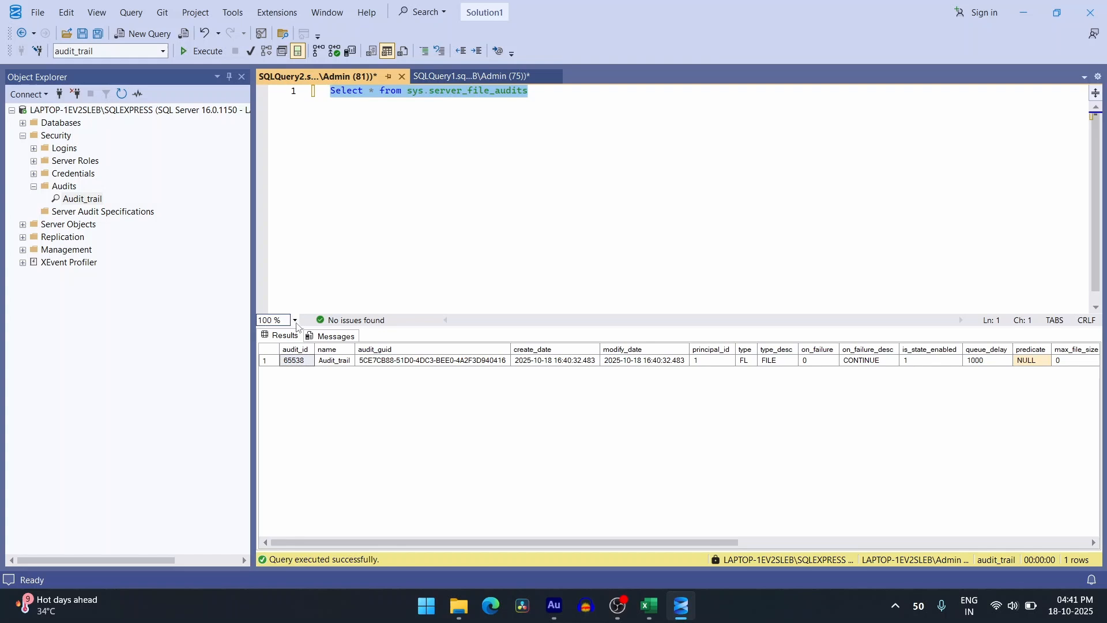
Set the query editor's zoom to 150 %
{"action": "left_click", "coordinate": [294, 320]}
{"action": "left_click", "coordinate": [277, 390]}
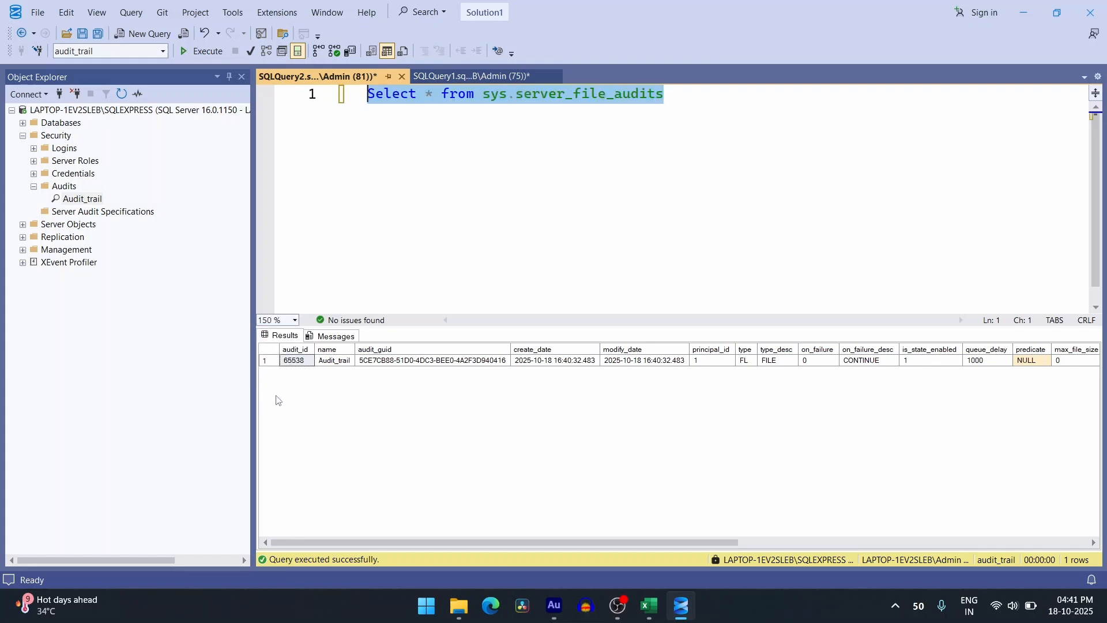
{"action": "left_click", "coordinate": [312, 392]}
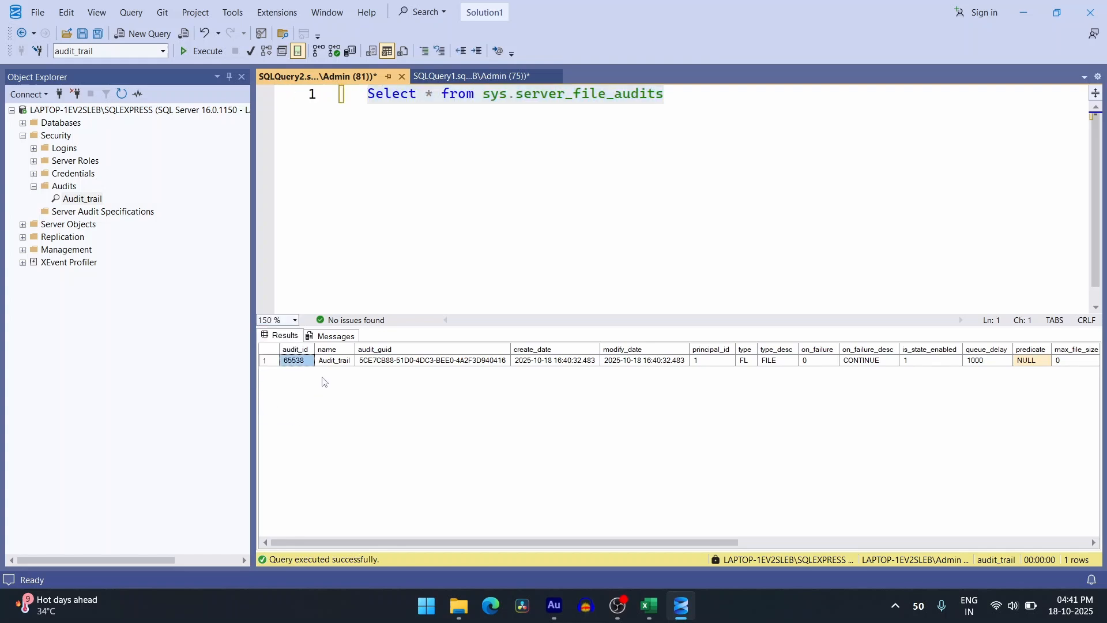
Examine the audit's name, creation and modification dates, enabled state, maximum file size, log file path and retention days in the query results
{"action": "left_click", "coordinate": [326, 337]}
{"action": "left_click", "coordinate": [276, 336]}
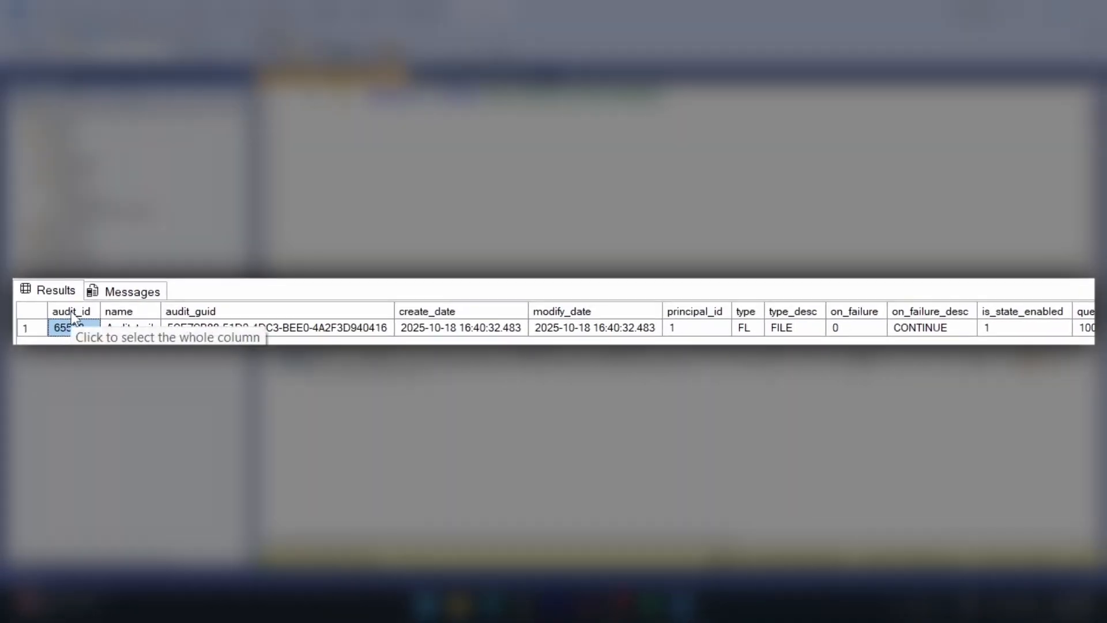
{"action": "left_click", "coordinate": [124, 316]}
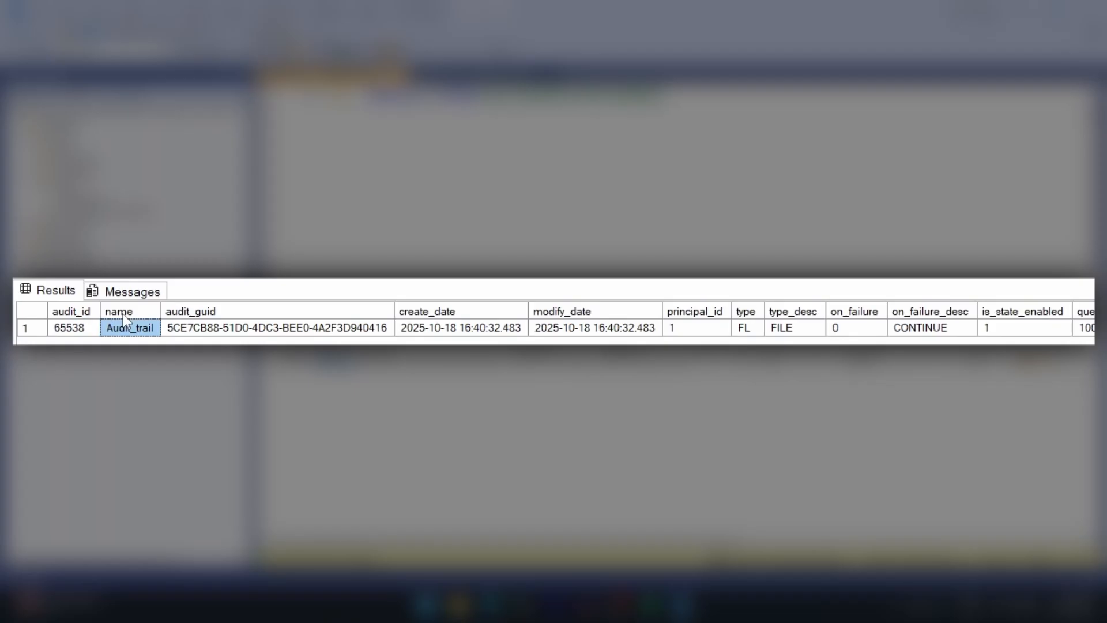
{"action": "left_click", "coordinate": [453, 315]}
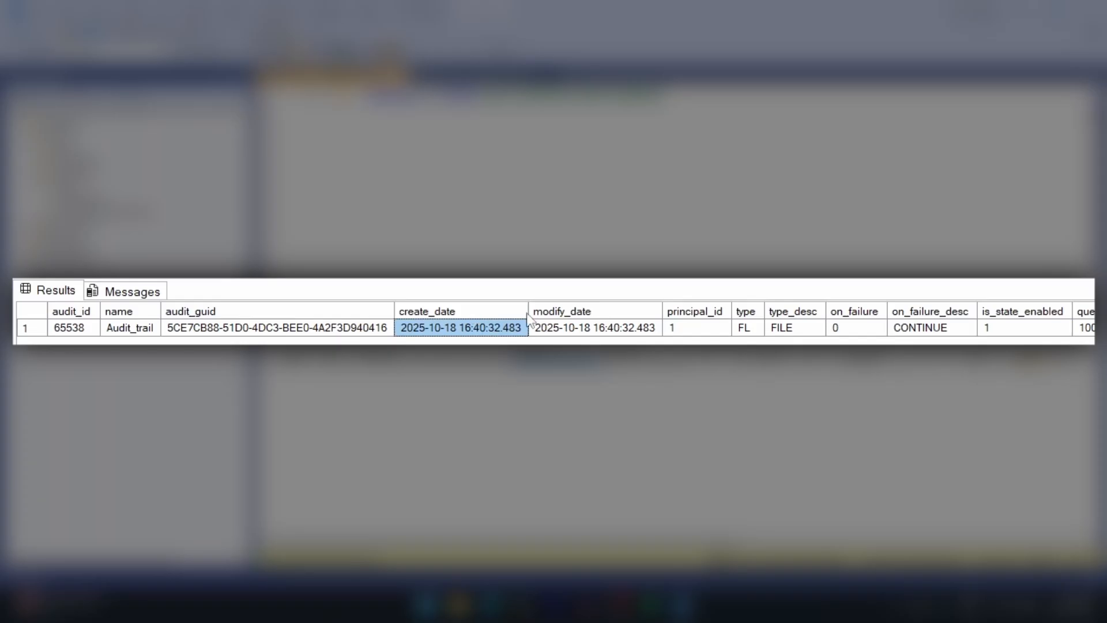
{"action": "left_click", "coordinate": [560, 312]}
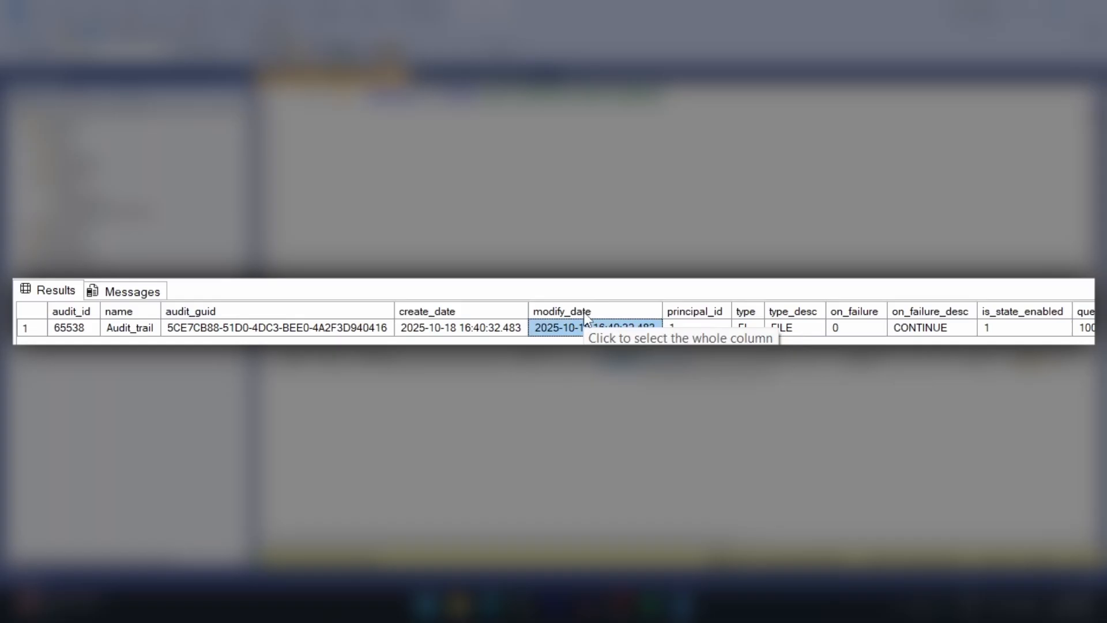
{"action": "left_click_drag", "start_coordinate": [483, 543], "coordinate": [536, 543]}
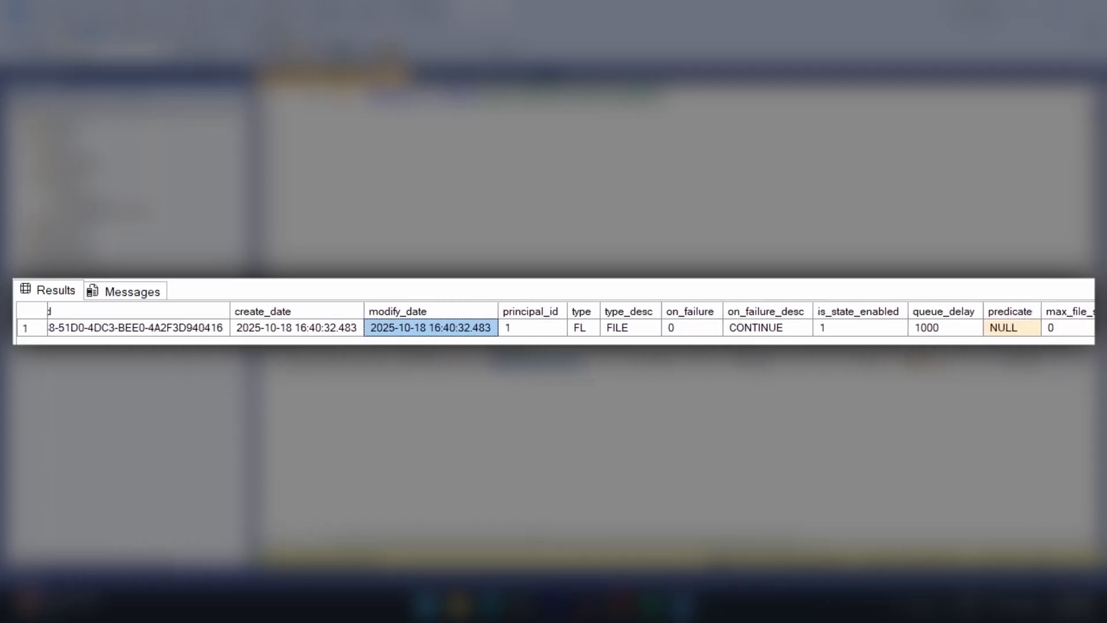
{"action": "left_click", "coordinate": [850, 310]}
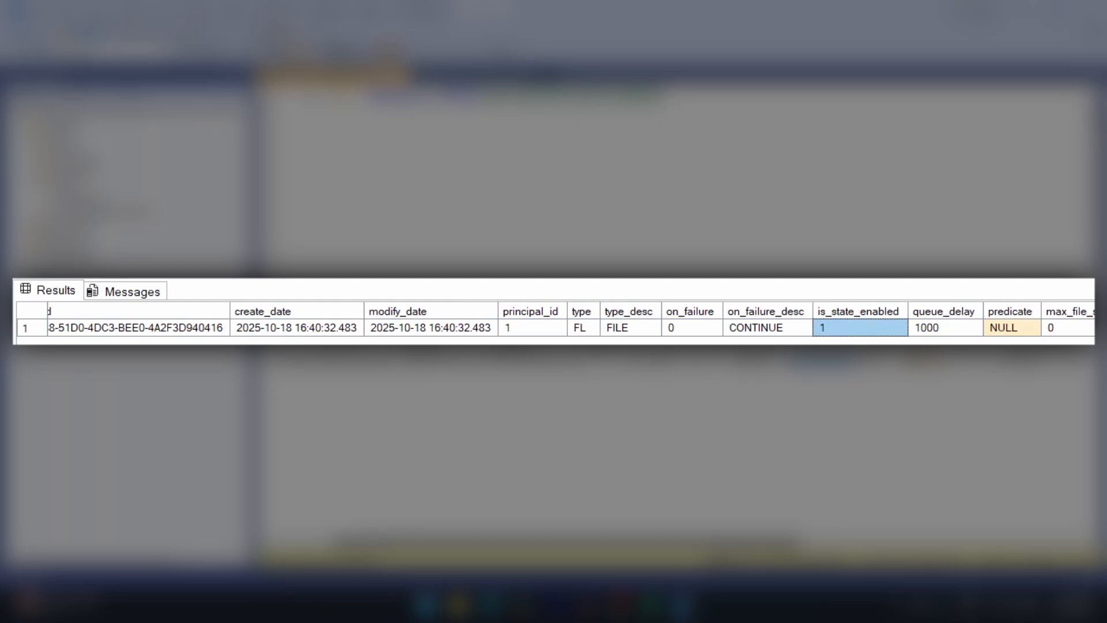
{"action": "left_click_drag", "start_coordinate": [709, 543], "coordinate": [764, 543]}
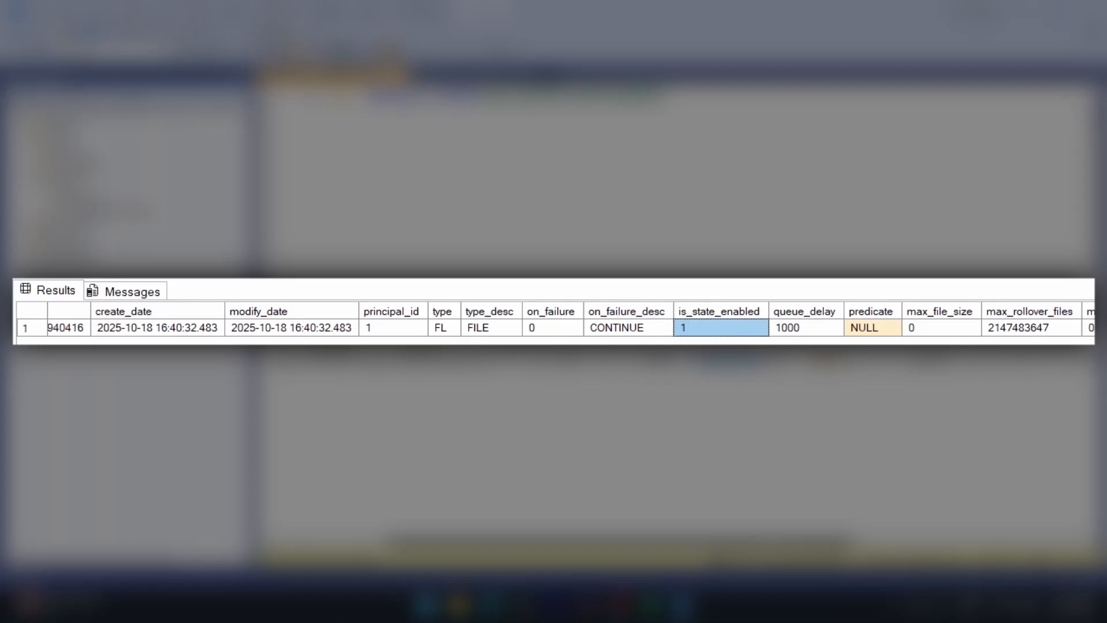
{"action": "left_click", "coordinate": [930, 327]}
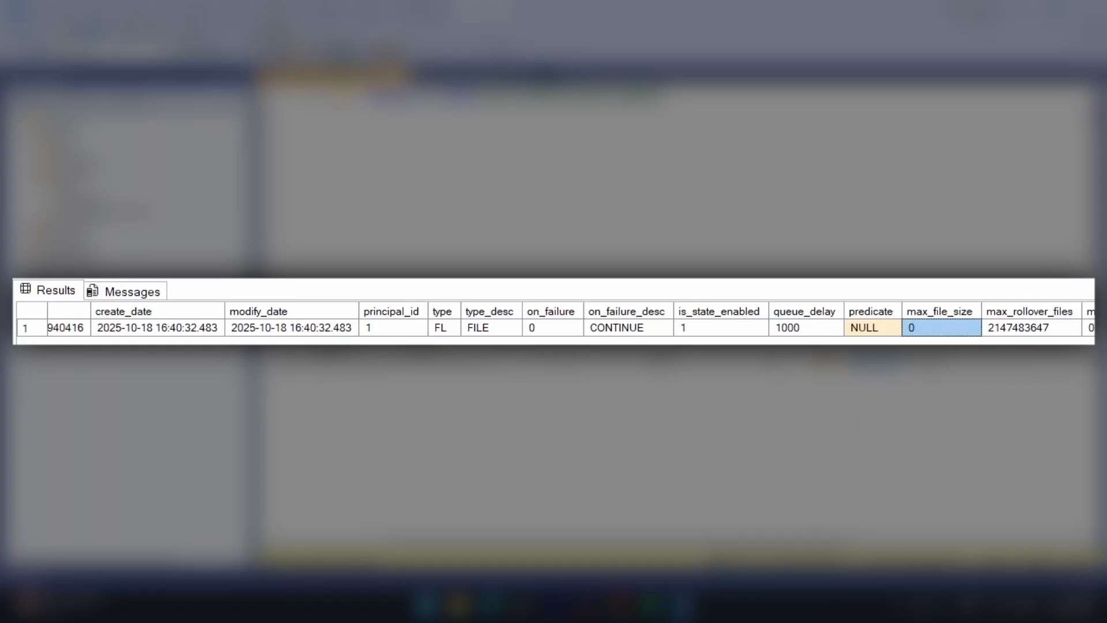
{"action": "left_click_drag", "start_coordinate": [622, 542], "coordinate": [631, 542]}
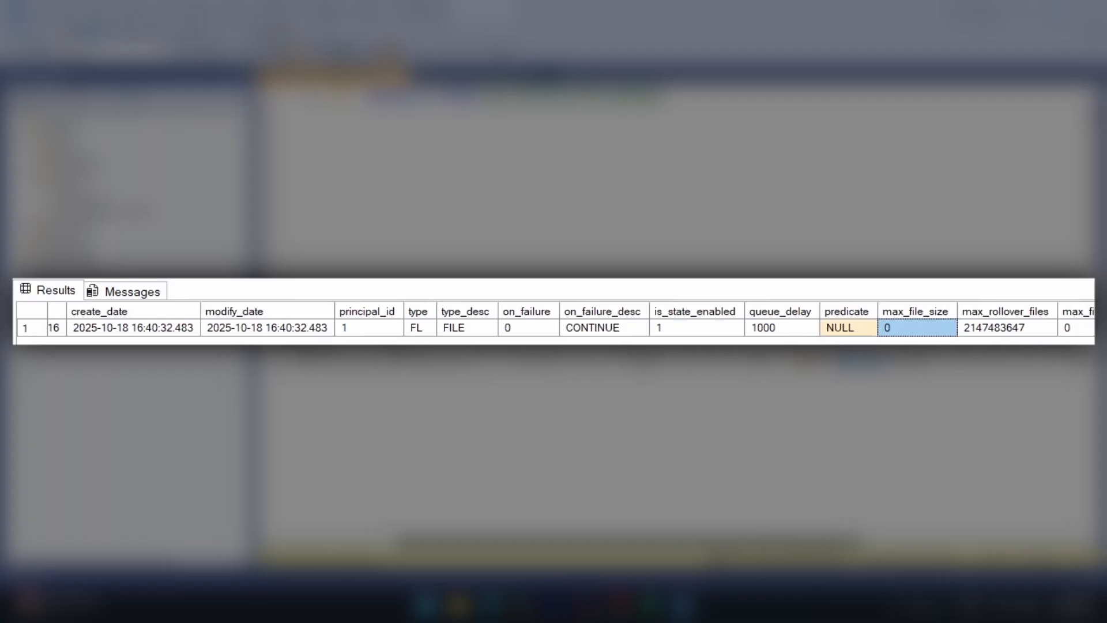
{"action": "left_click_drag", "start_coordinate": [632, 542], "coordinate": [866, 543]}
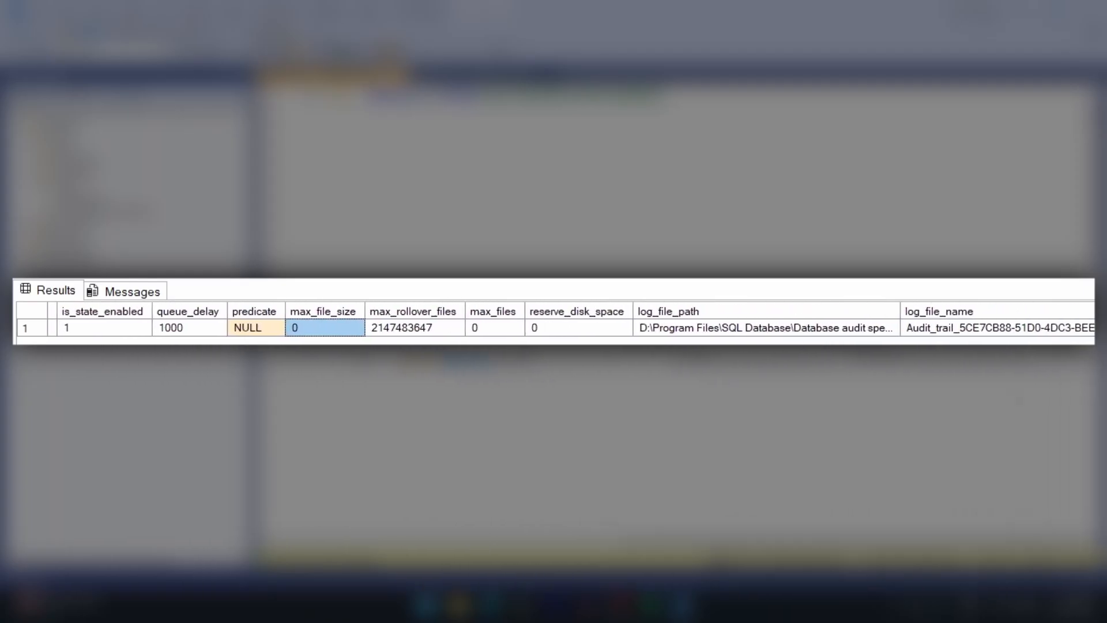
{"action": "left_click", "coordinate": [781, 327]}
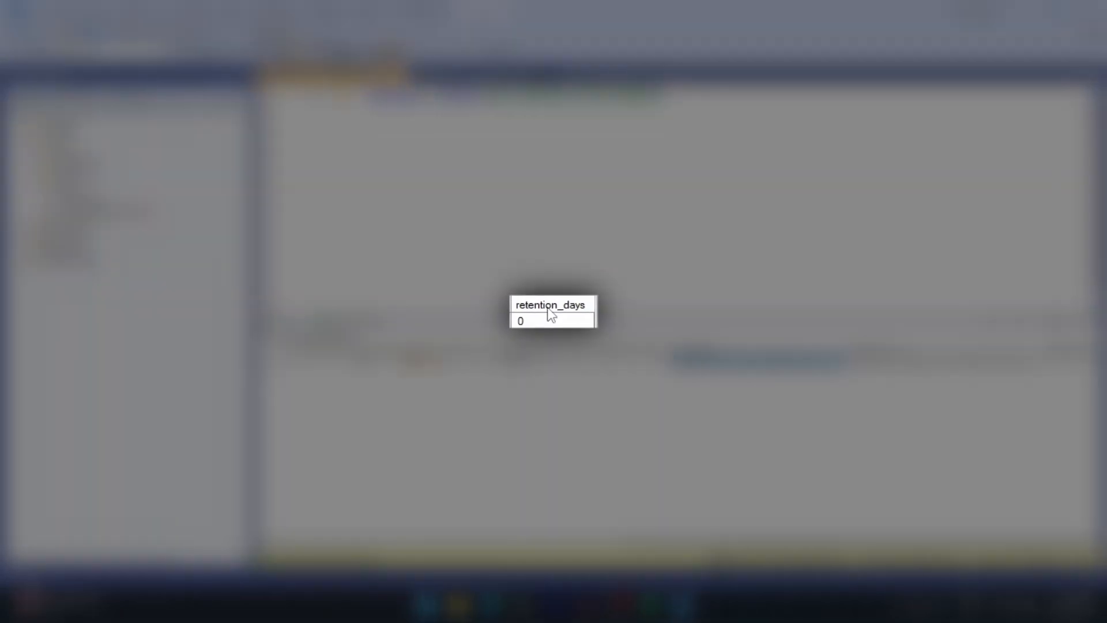
{"action": "left_click", "coordinate": [1069, 356]}
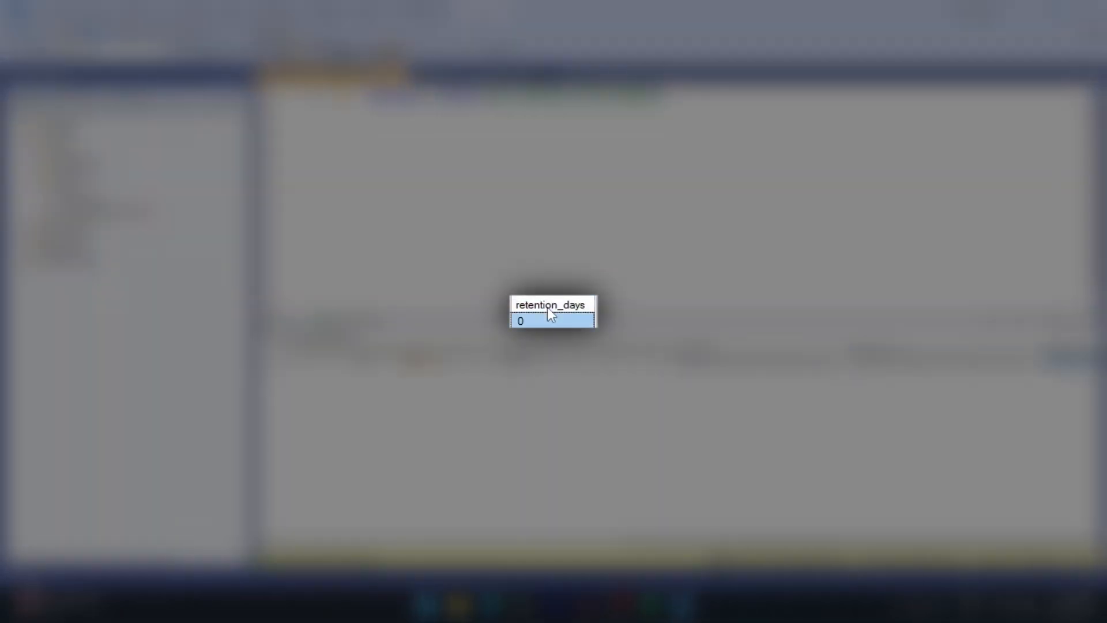
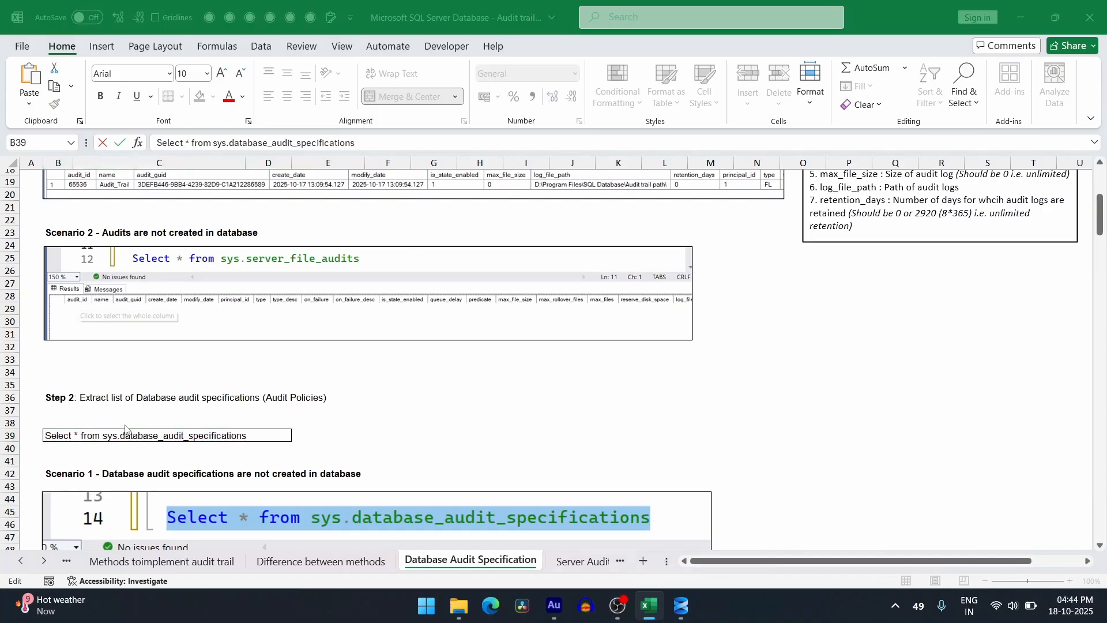
Add "Select * from sys.database_audit_specifications" from cell B39 of the Excel sheet as the query's second line and execute only that line
{"action": "key", "text": "alt+Tab"}
{"action": "left_click", "coordinate": [699, 101]}
{"action": "key", "text": "Return"}
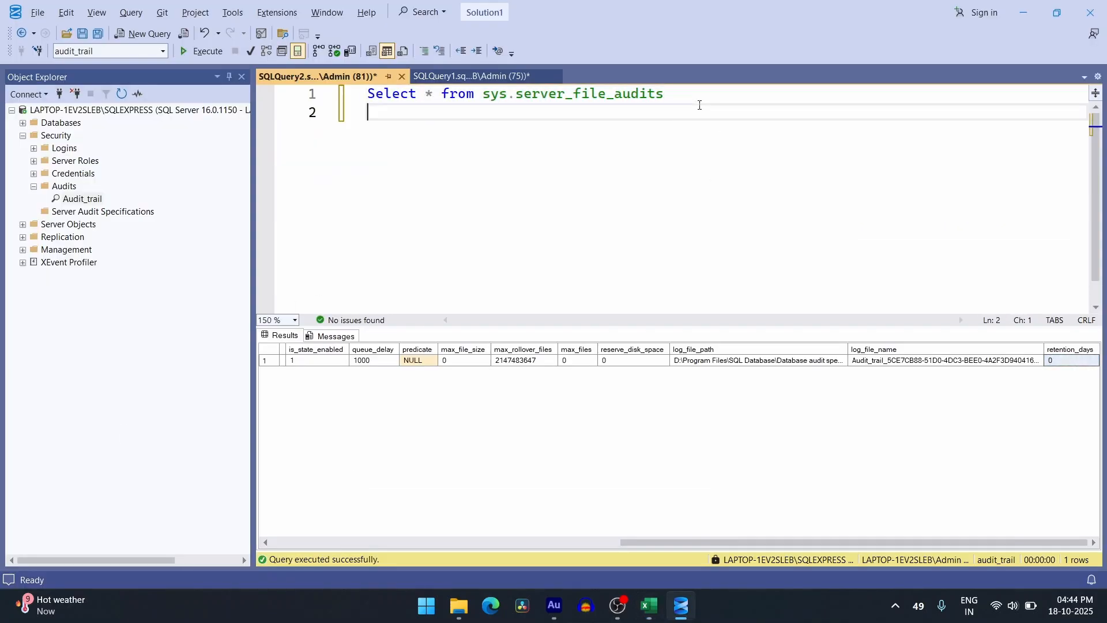
{"action": "type", "text": "Select * from sys.database_audit_specifications"}
{"action": "left_click_drag", "start_coordinate": [763, 110], "coordinate": [366, 111]}
{"action": "left_click", "coordinate": [208, 52]}
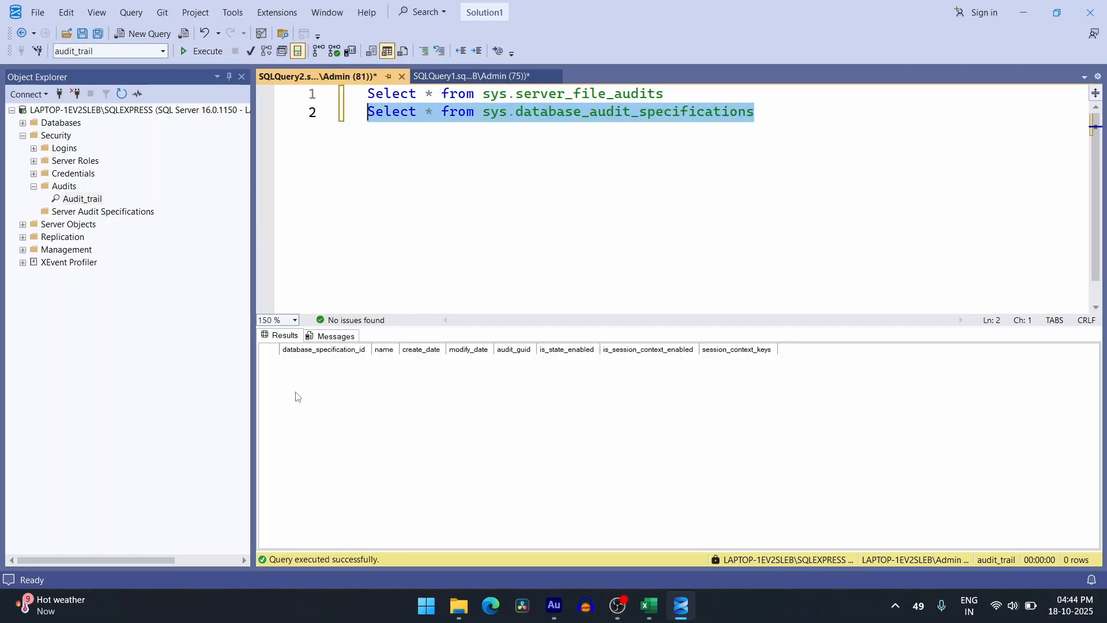
Collapse the server's Security folder and expand the Databases folder to reach the audit_trail database's security items
{"action": "left_click", "coordinate": [23, 137]}
{"action": "left_click", "coordinate": [23, 124]}
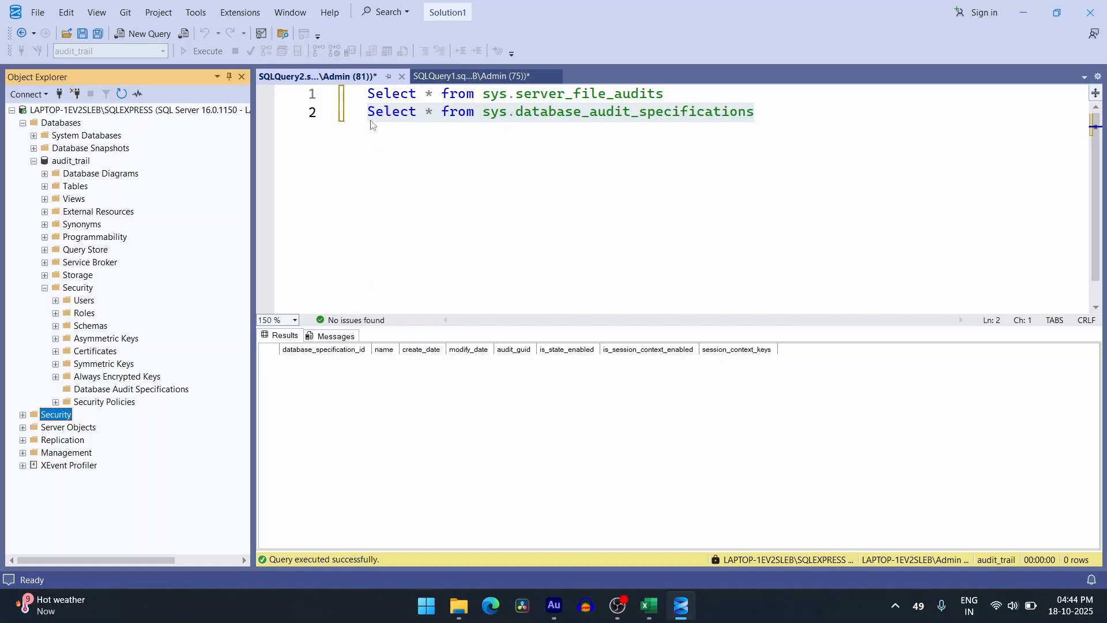
Start a new database audit specification for the audit_trail database and maximize its creation window
{"action": "right_click", "coordinate": [93, 391]}
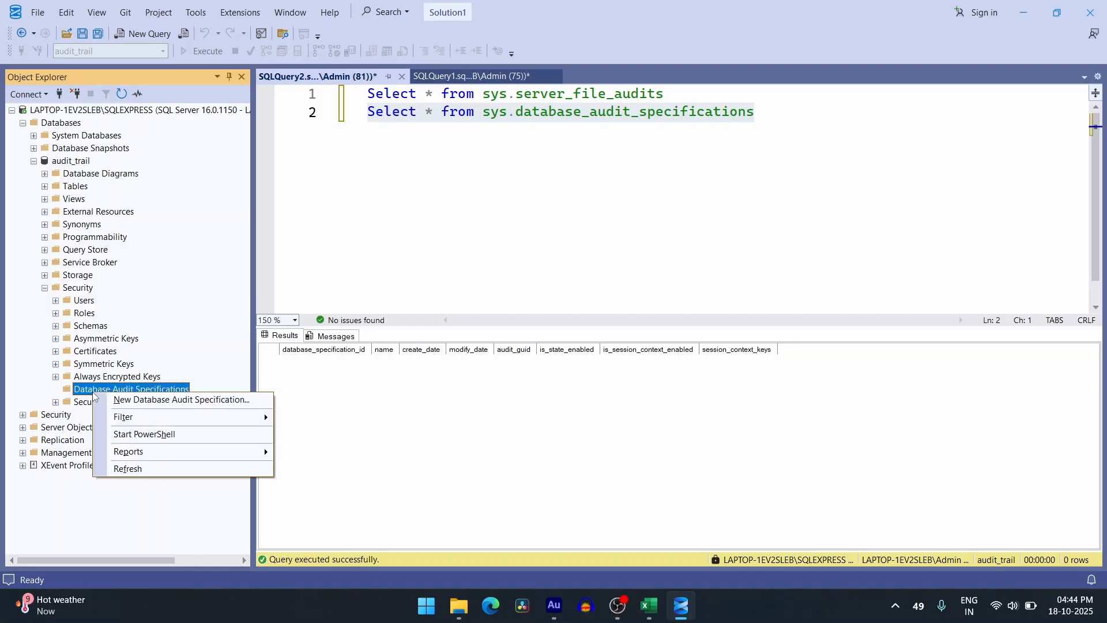
{"action": "left_click", "coordinate": [109, 400]}
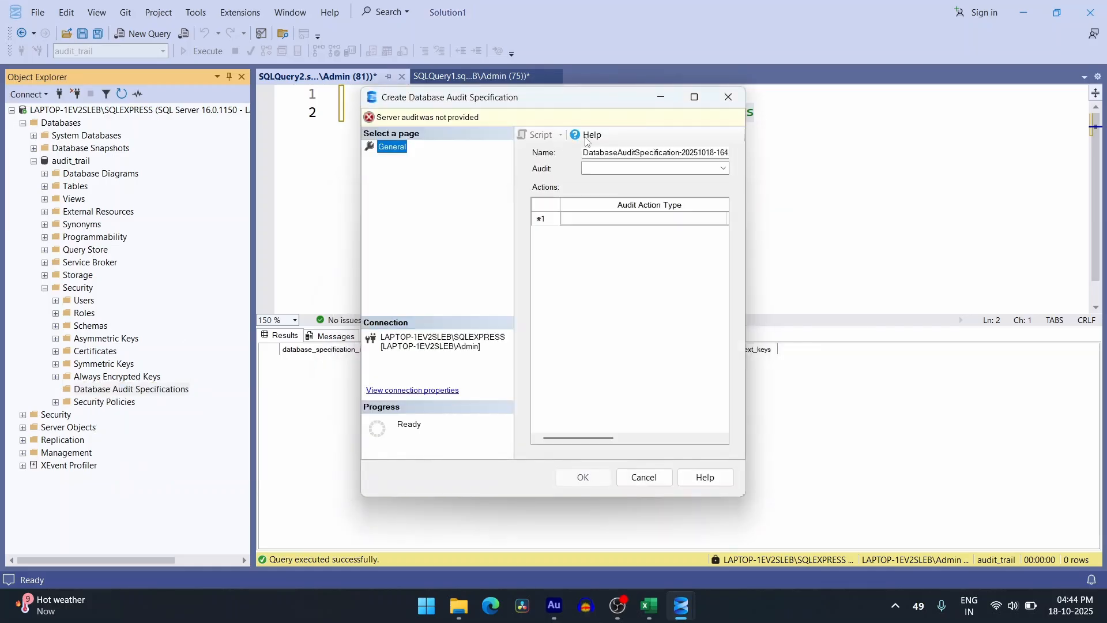
{"action": "left_click", "coordinate": [698, 98]}
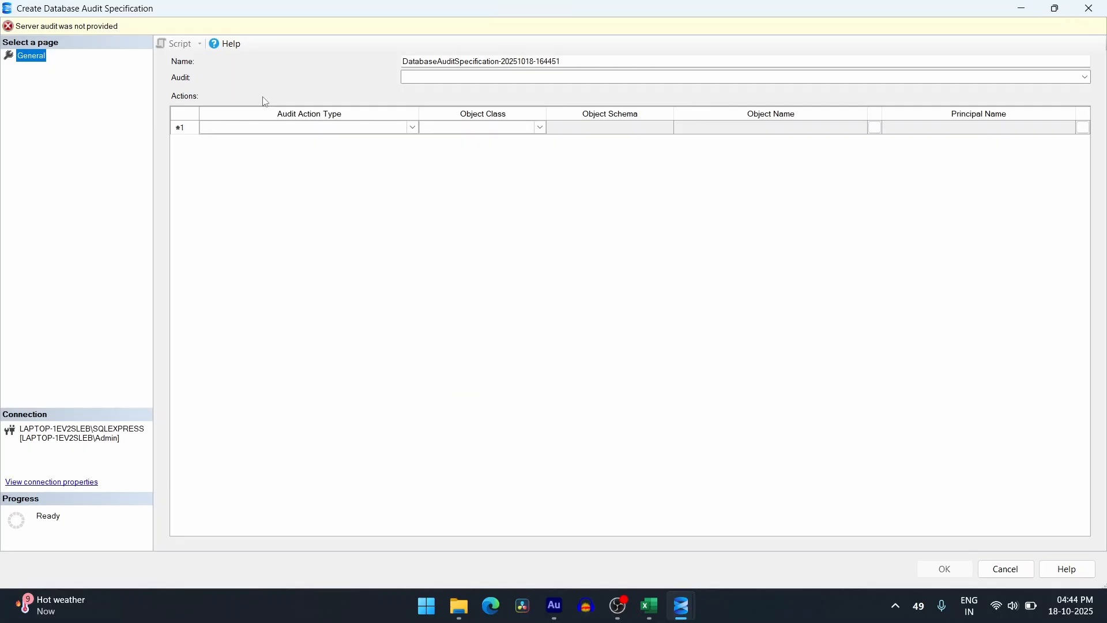
Switch to the Excel workbook and examine the audit creation flowchart on the "Difference between methods" sheet, returning to the audit specification window
{"action": "left_click", "coordinate": [646, 607]}
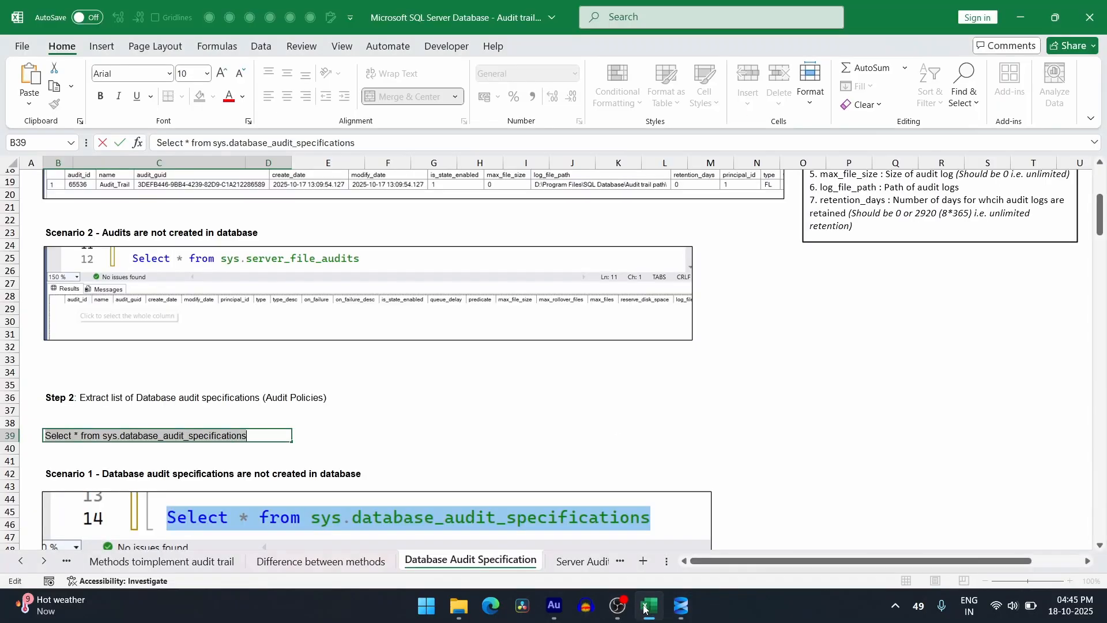
{"action": "left_click", "coordinate": [288, 561]}
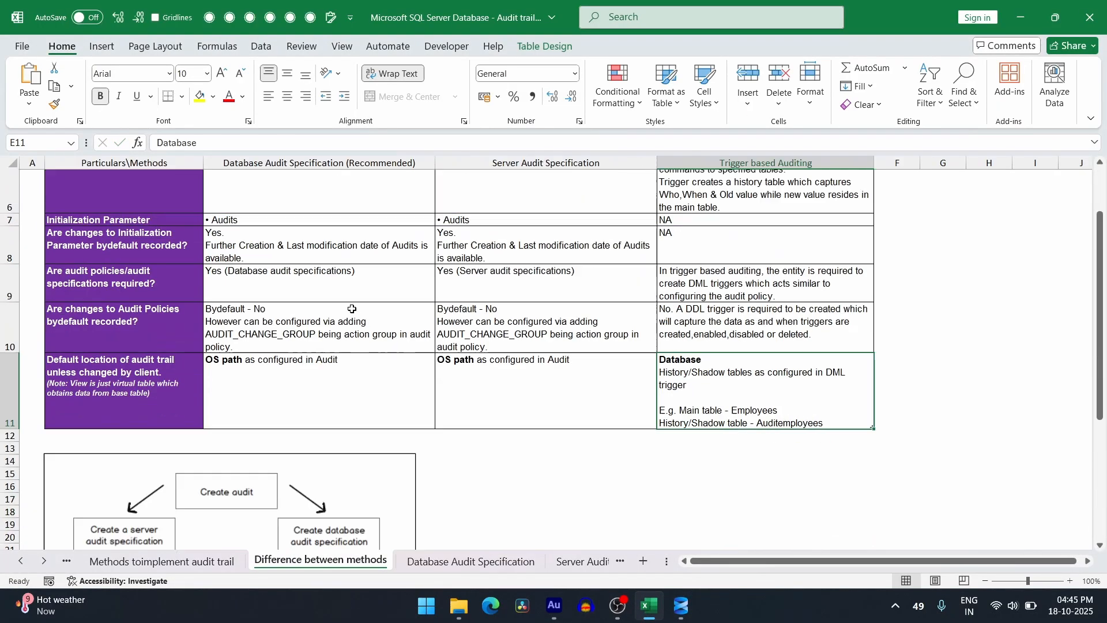
{"action": "scroll", "coordinate": [352, 309], "scroll_direction": "down", "scroll_amount": 2}
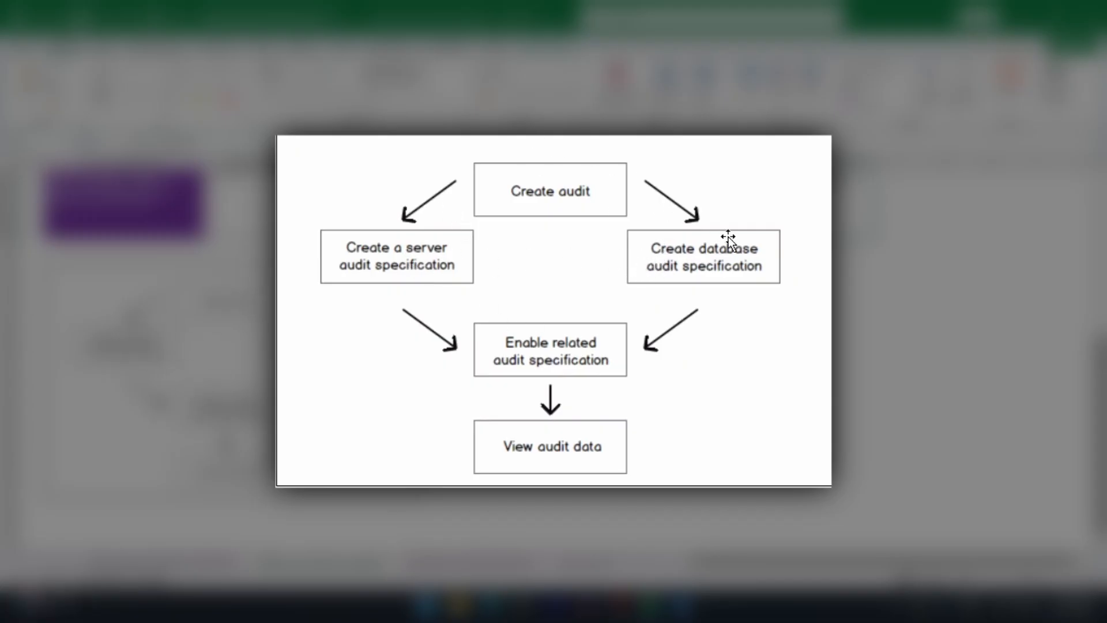
{"action": "key", "text": "alt+Tab"}
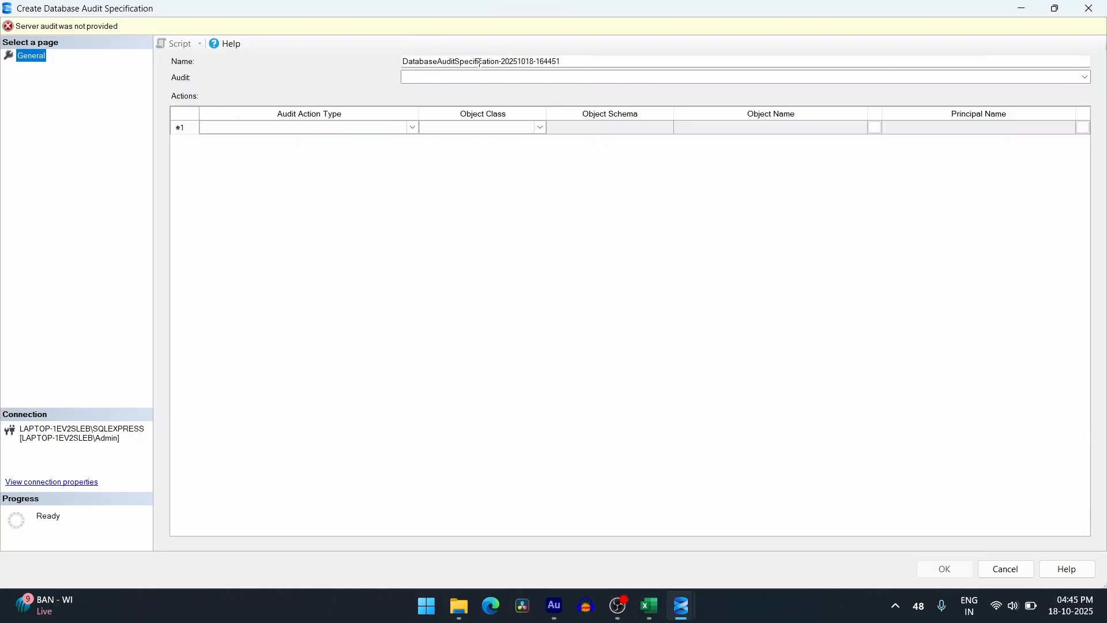
Name the audit specification DB_AUDIT_SPECIFICATION and assign it to the Audit_trail audit
{"action": "left_click", "coordinate": [442, 60]}
{"action": "key", "text": "ctrl+a"}
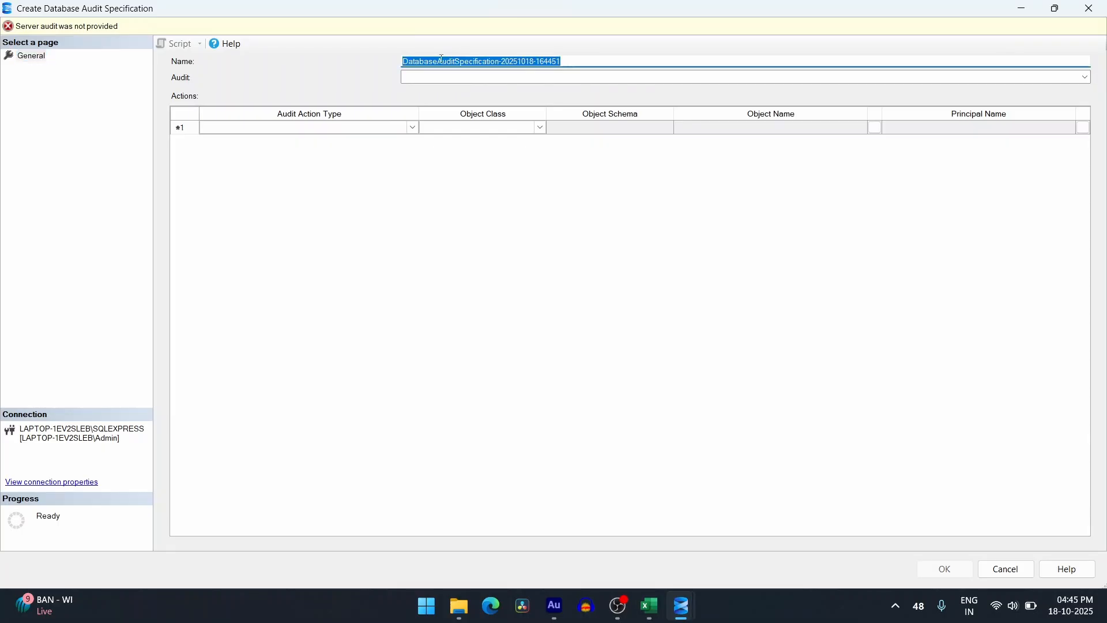
{"action": "type", "text": "DB_"}
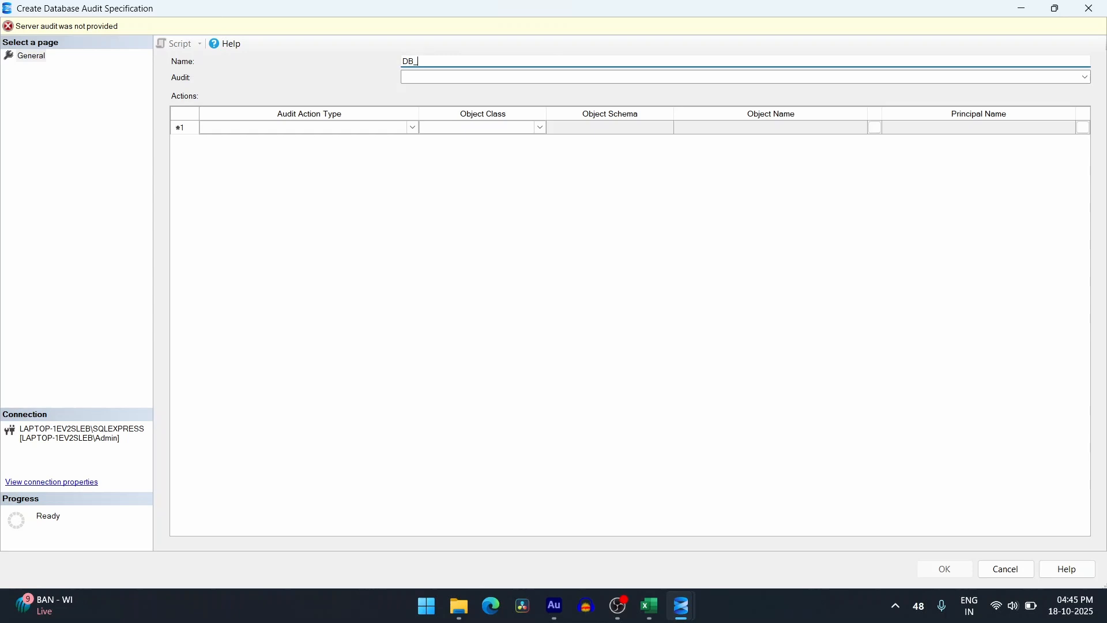
{"action": "type", "text": "AUDIT_SPECIFICATION"}
{"action": "left_click", "coordinate": [1086, 81]}
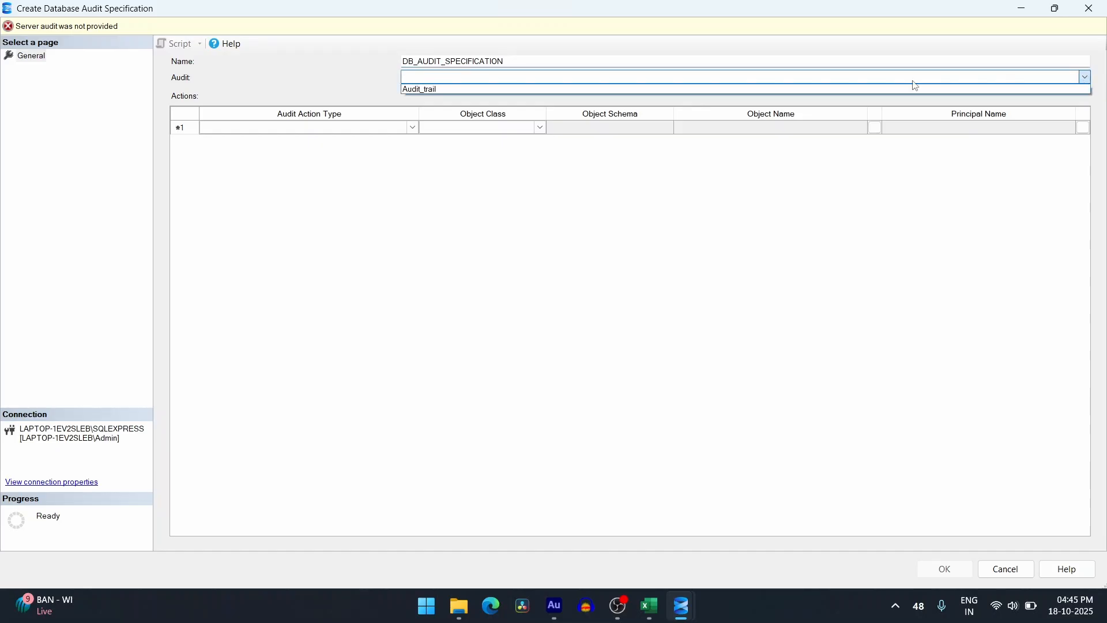
{"action": "left_click", "coordinate": [653, 89]}
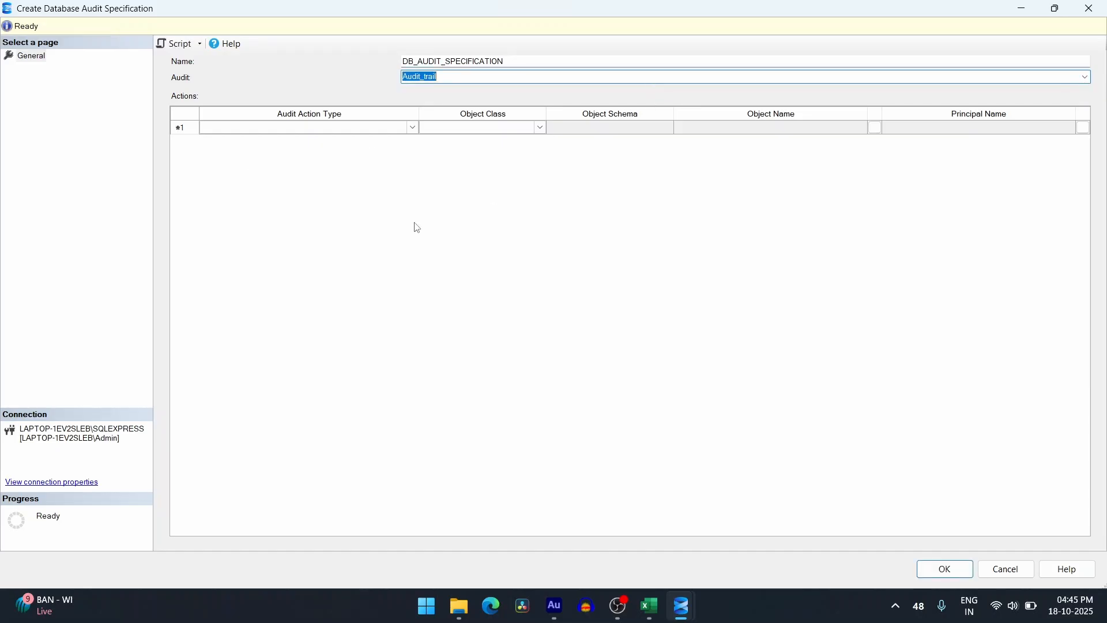
Set the first audit action's type to INSERT and its object class to DATABASE
{"action": "left_click", "coordinate": [282, 131]}
{"action": "left_click", "coordinate": [413, 129]}
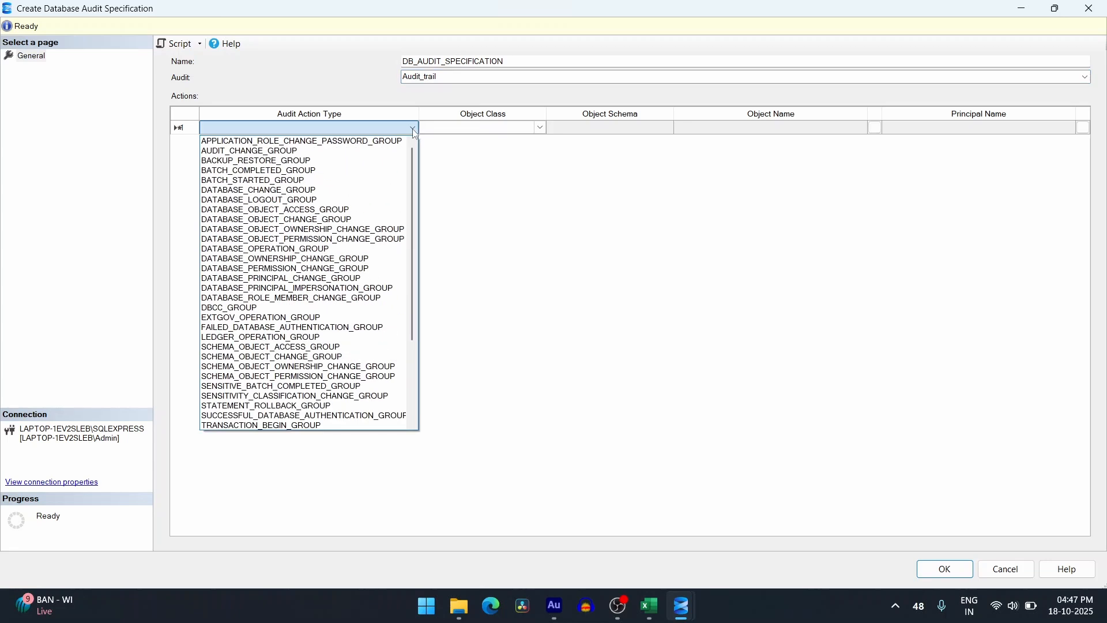
{"action": "scroll", "coordinate": [374, 190], "scroll_direction": "down", "scroll_amount": 4}
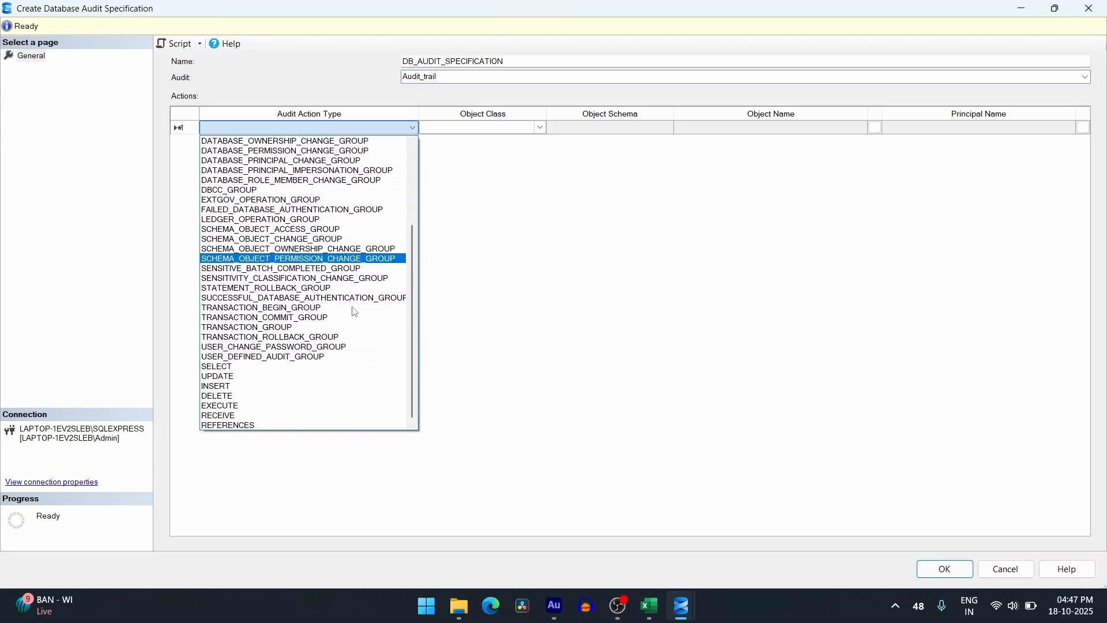
{"action": "left_click", "coordinate": [260, 385]}
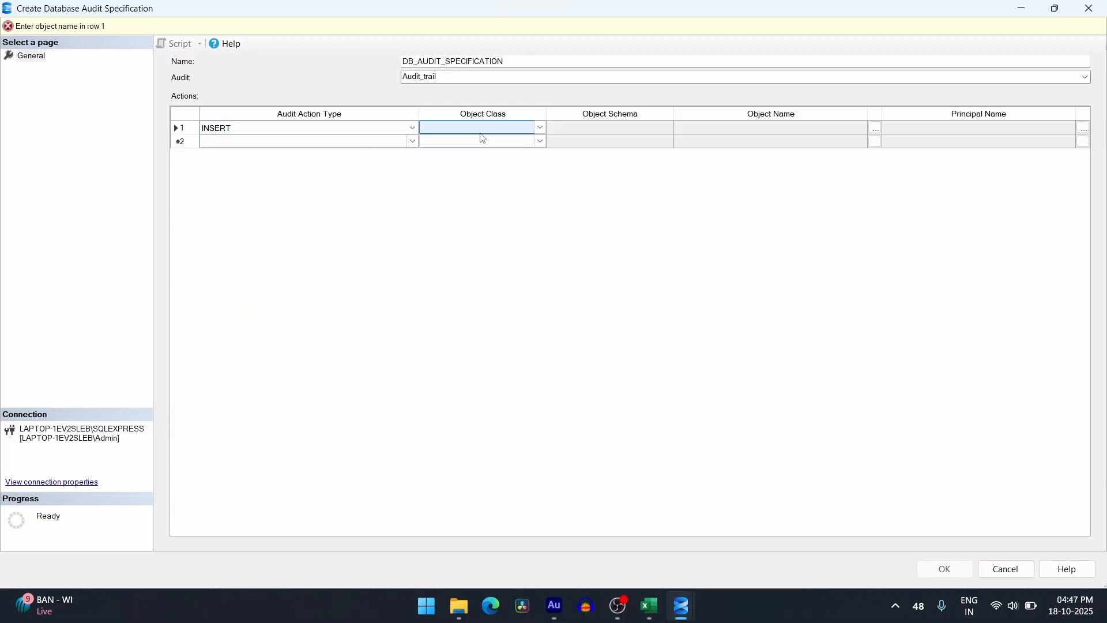
{"action": "left_click", "coordinate": [541, 129]}
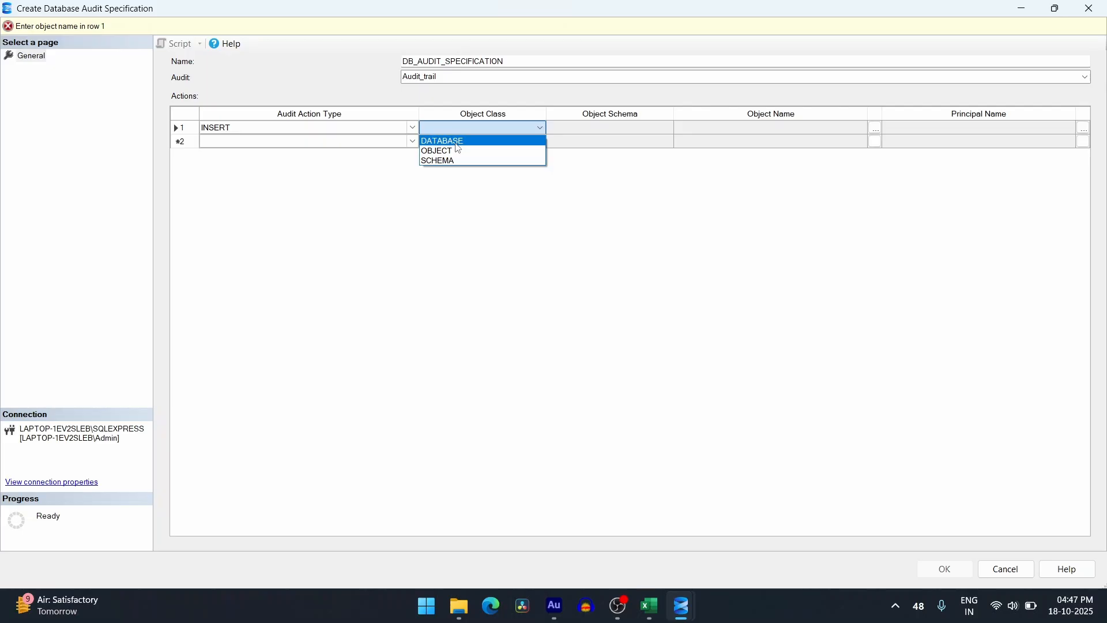
{"action": "left_click", "coordinate": [457, 144]}
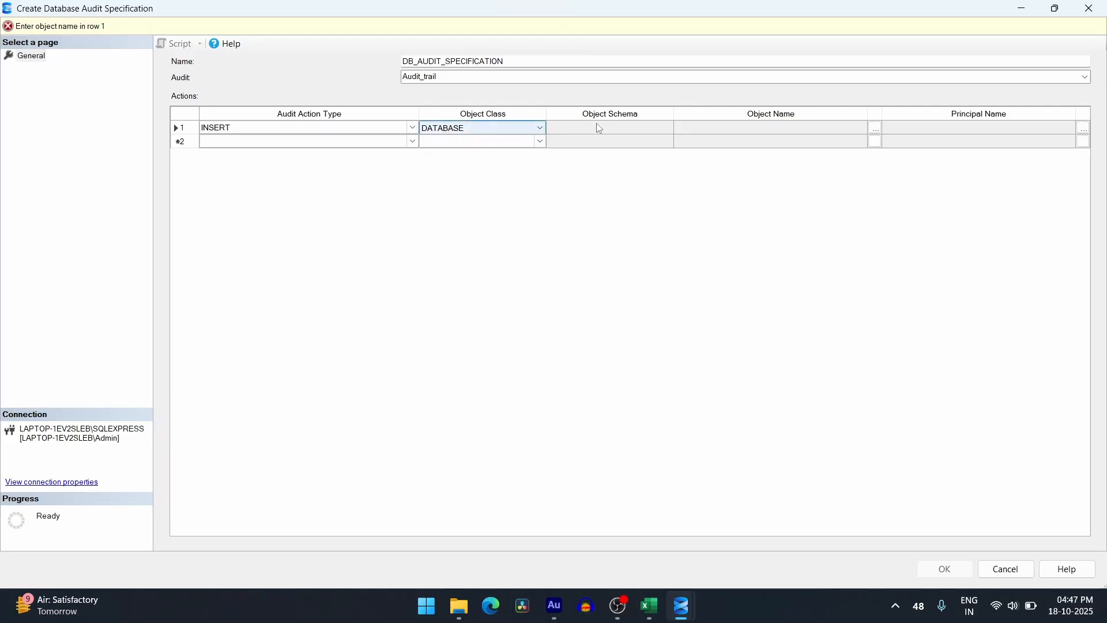
Choose the audit_trail database as the object name of the INSERT action
{"action": "left_click", "coordinate": [875, 129]}
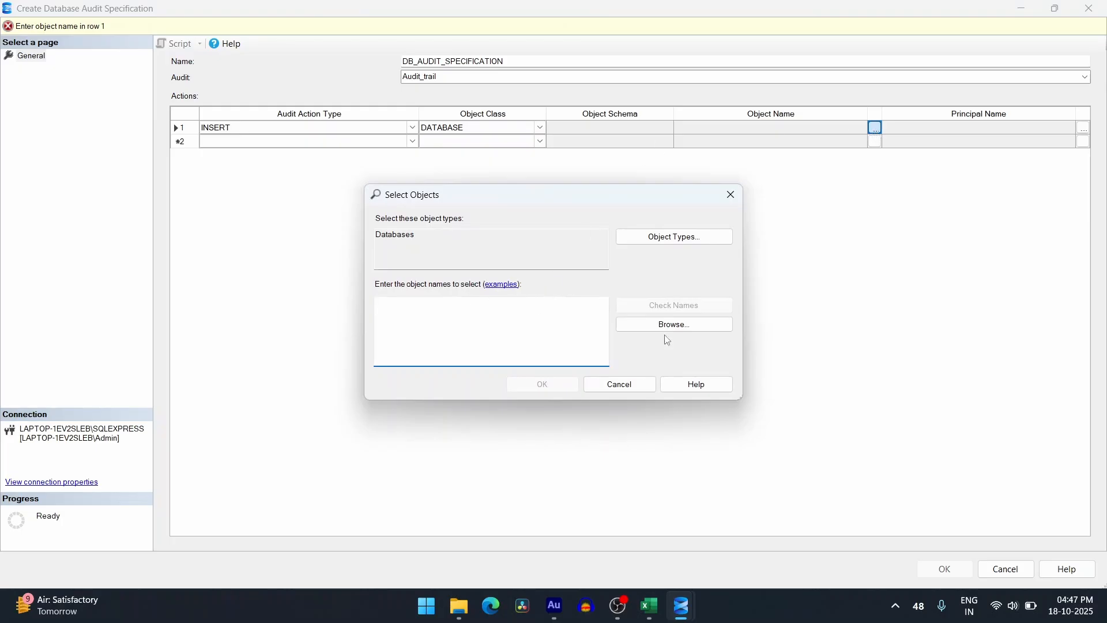
{"action": "left_click", "coordinate": [678, 326]}
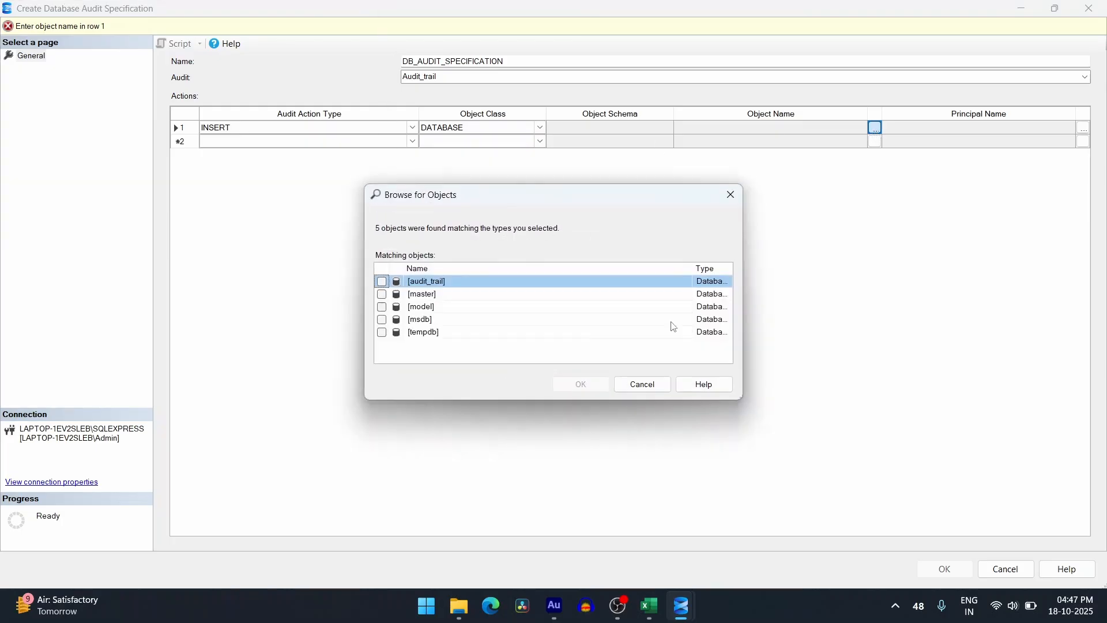
{"action": "left_click", "coordinate": [382, 281]}
{"action": "left_click", "coordinate": [581, 385]}
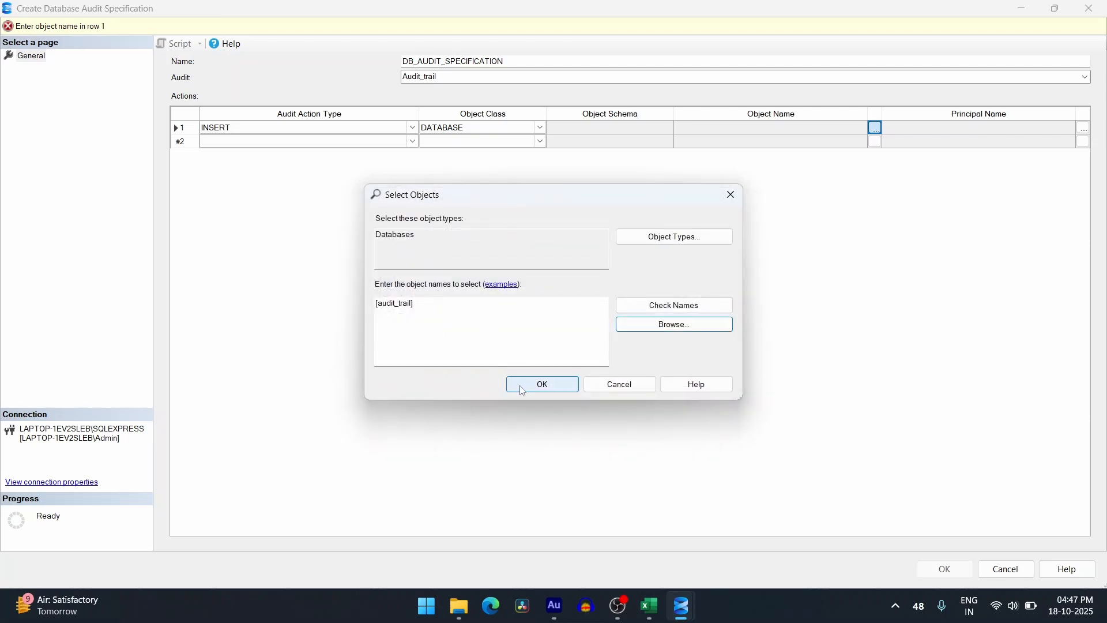
{"action": "left_click", "coordinate": [539, 383]}
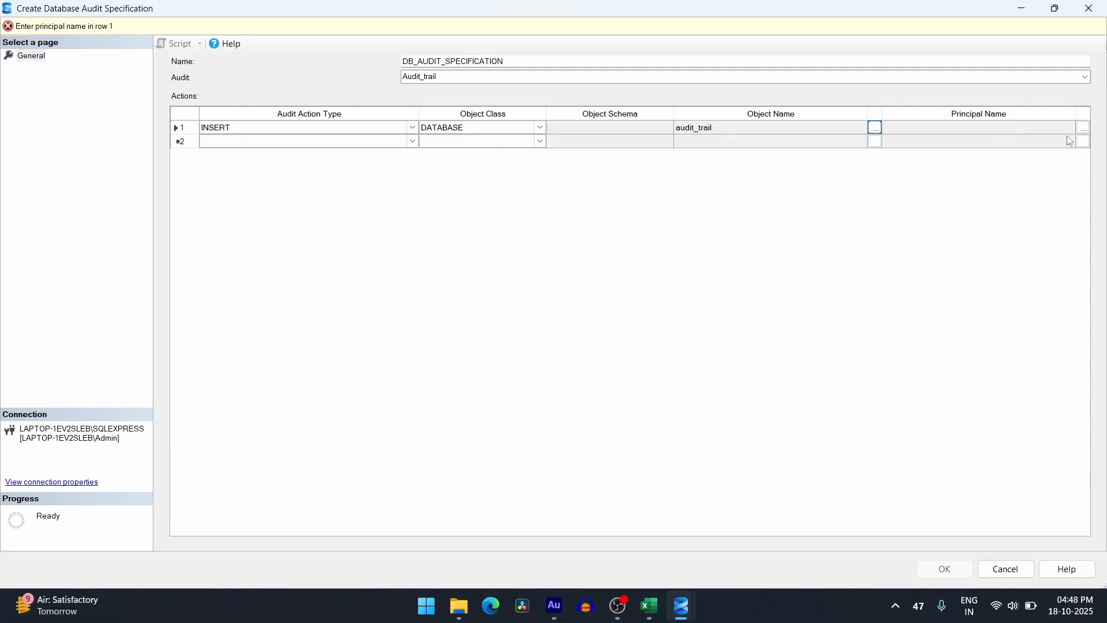
Choose the public database role as the principal of the INSERT action
{"action": "left_click", "coordinate": [1083, 128]}
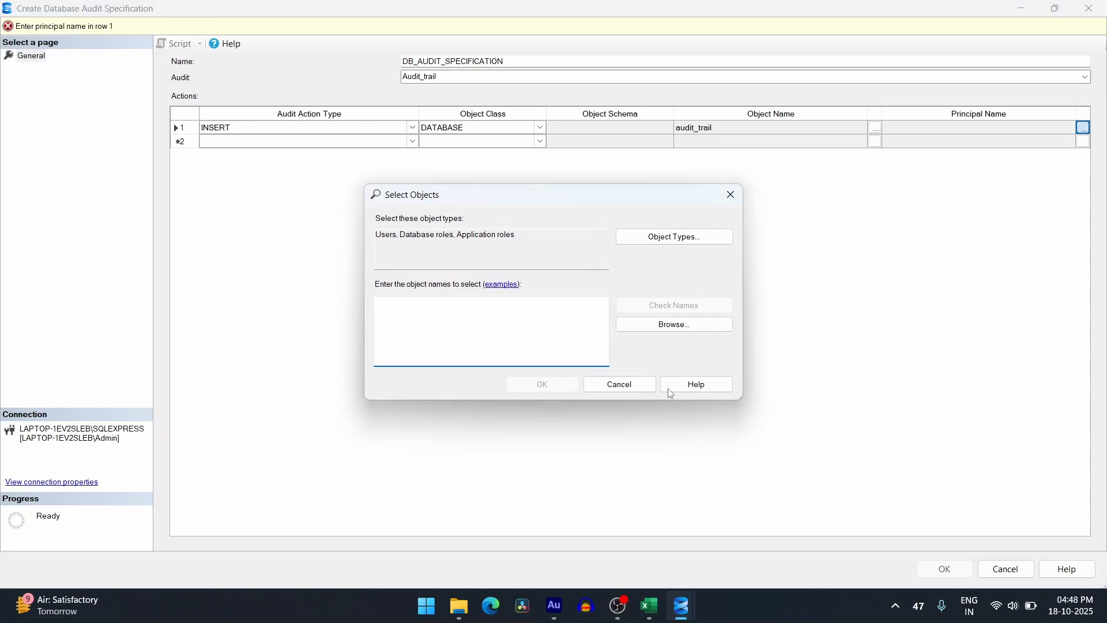
{"action": "left_click", "coordinate": [635, 324]}
{"action": "scroll", "coordinate": [516, 295], "scroll_direction": "down", "scroll_amount": 3}
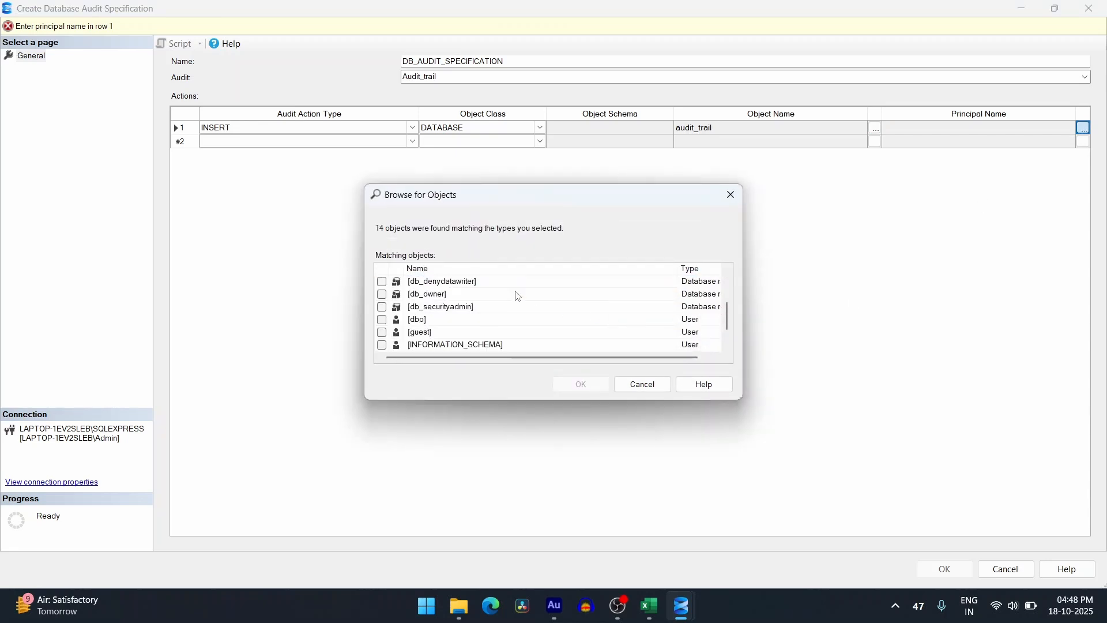
{"action": "left_click", "coordinate": [382, 332]}
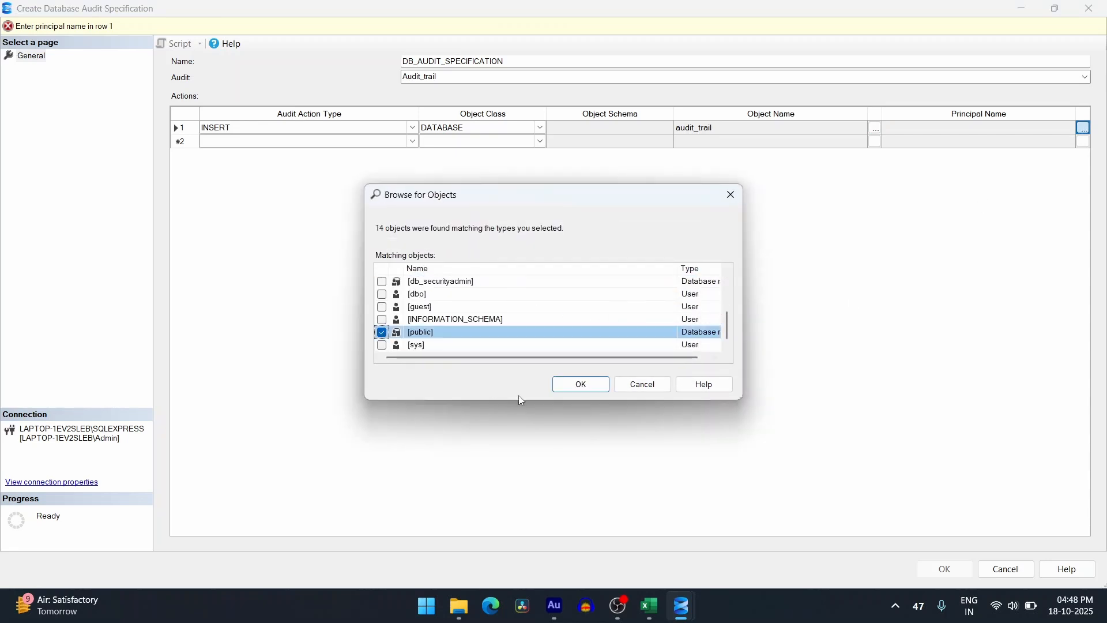
{"action": "left_click", "coordinate": [580, 384]}
{"action": "left_click", "coordinate": [548, 386]}
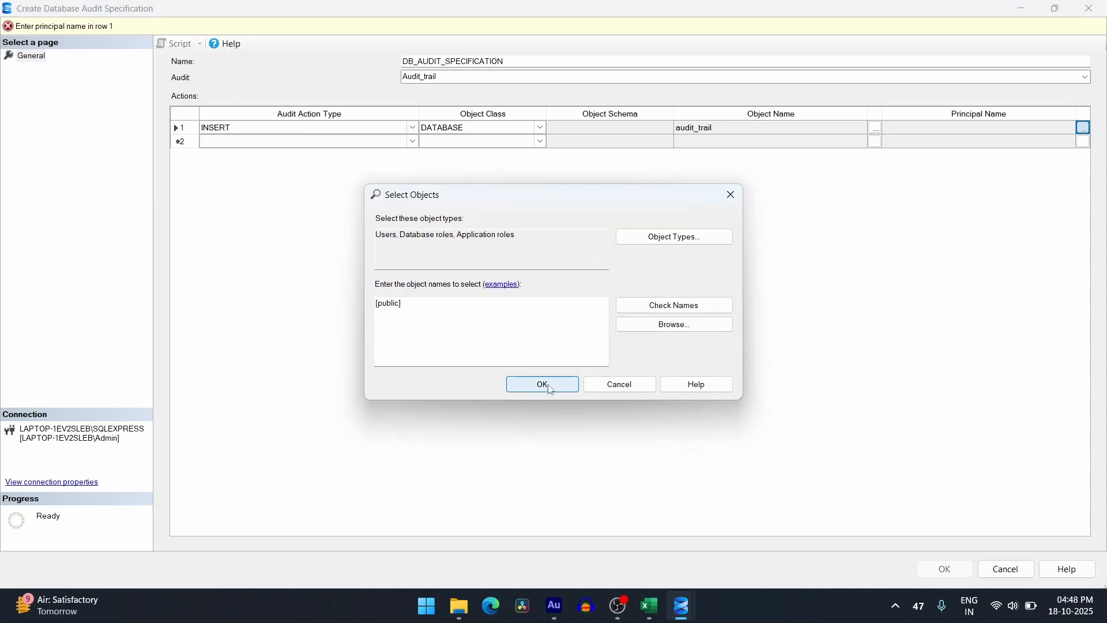
Add a second audit action with type UPDATE and object class DATABASE
{"action": "left_click", "coordinate": [223, 129]}
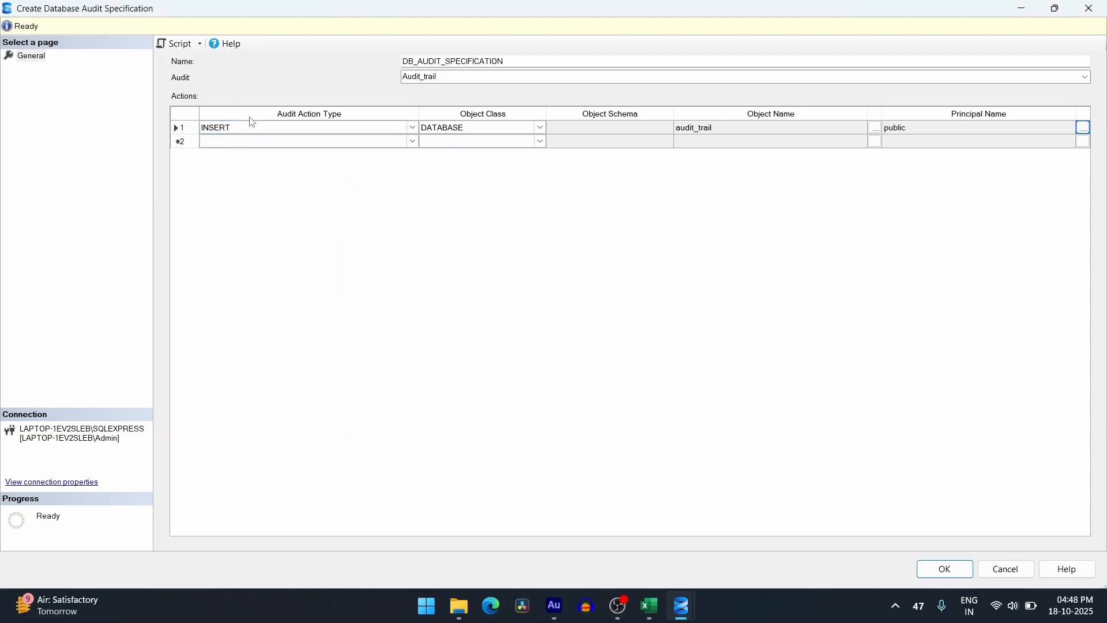
{"action": "left_click", "coordinate": [430, 145]}
{"action": "left_click", "coordinate": [415, 146]}
{"action": "left_click", "coordinate": [413, 141]}
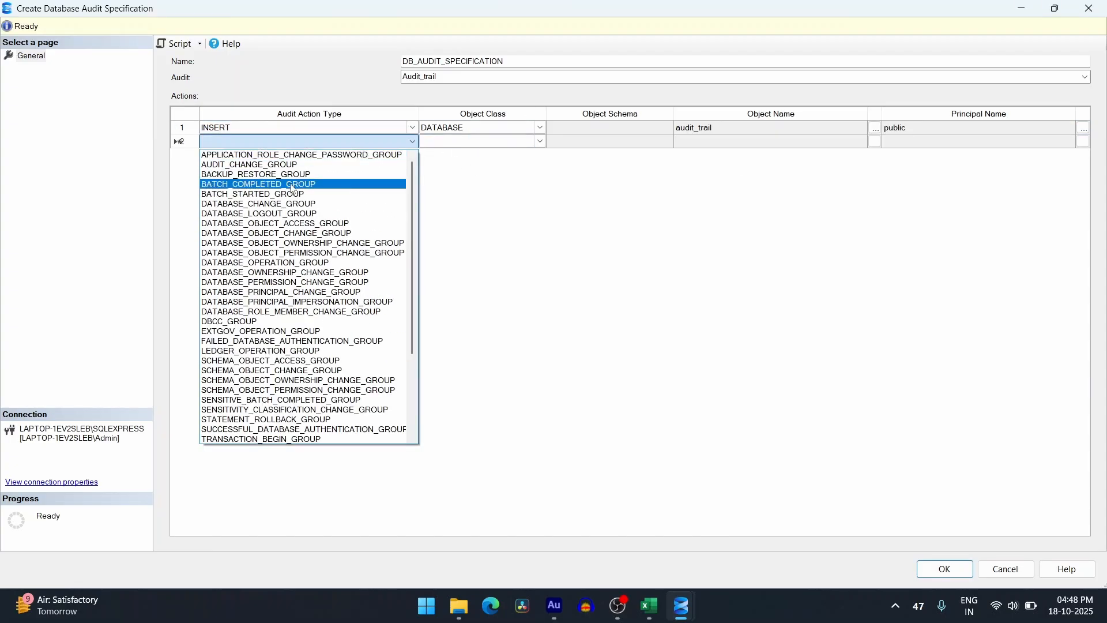
{"action": "scroll", "coordinate": [288, 271], "scroll_direction": "down", "scroll_amount": 4}
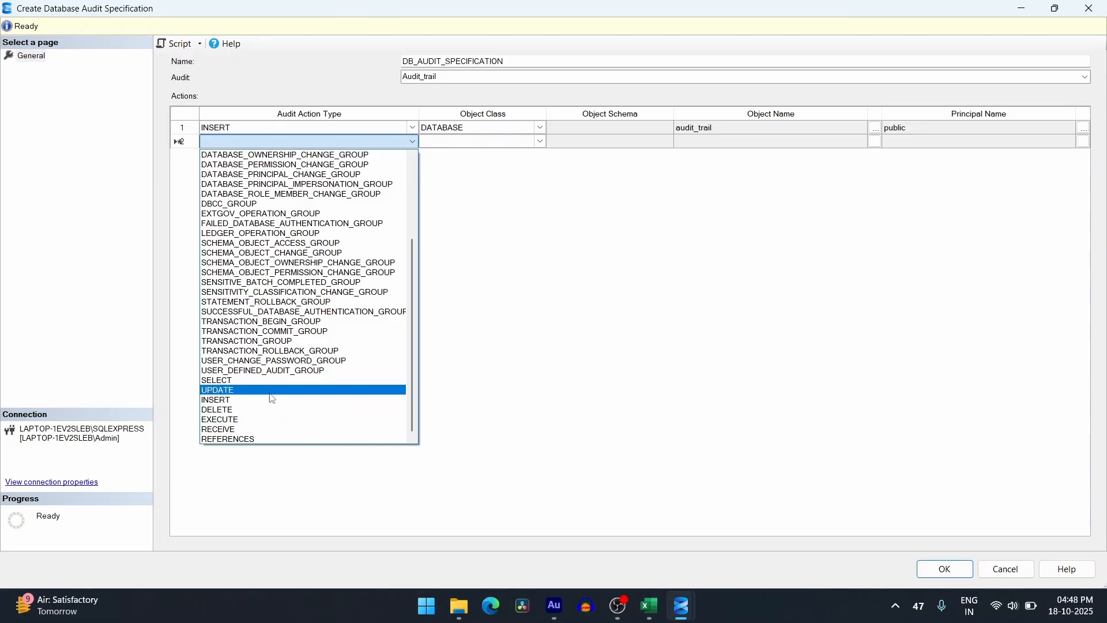
{"action": "left_click", "coordinate": [218, 390]}
{"action": "left_click", "coordinate": [461, 143]}
{"action": "left_click", "coordinate": [540, 142]}
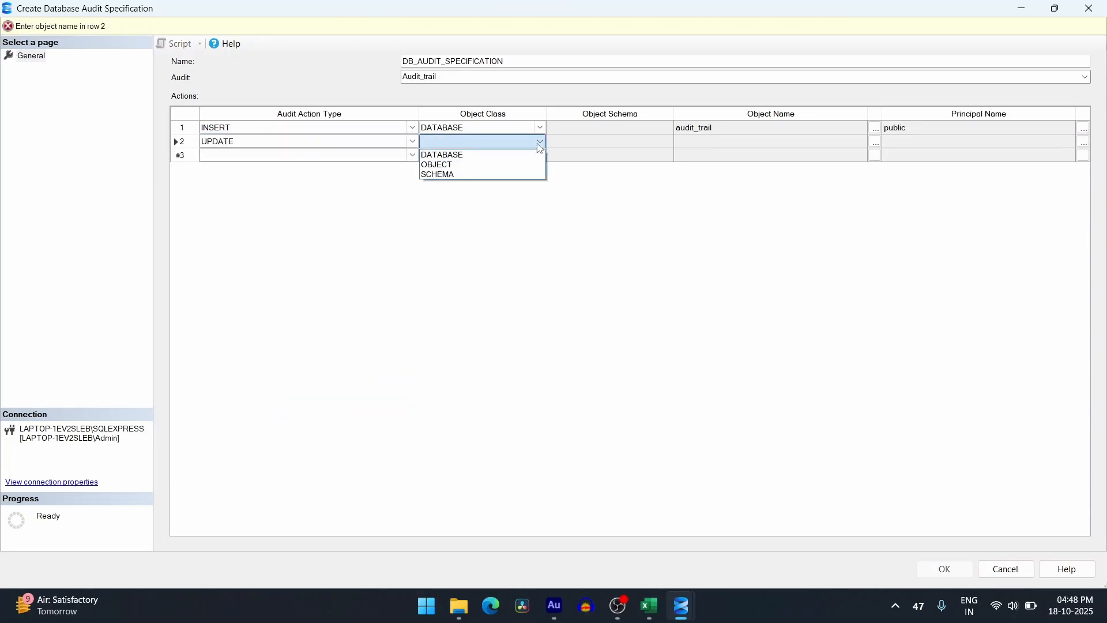
{"action": "left_click", "coordinate": [510, 153]}
Choose the audit_trail database as the object name of the UPDATE action
{"action": "left_click", "coordinate": [875, 141]}
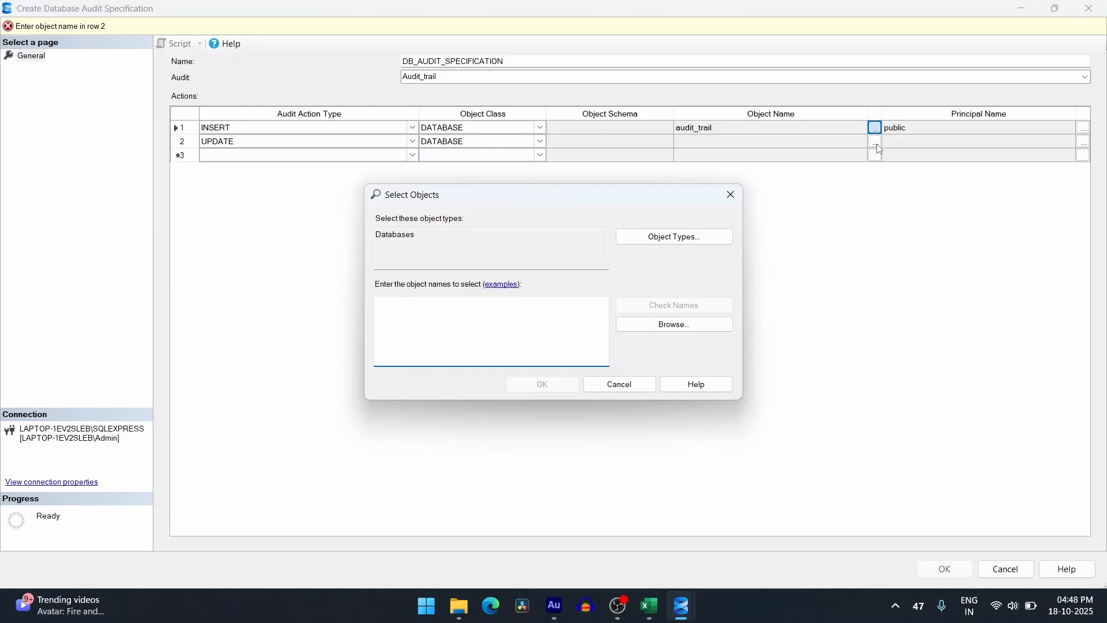
{"action": "left_click", "coordinate": [874, 141]}
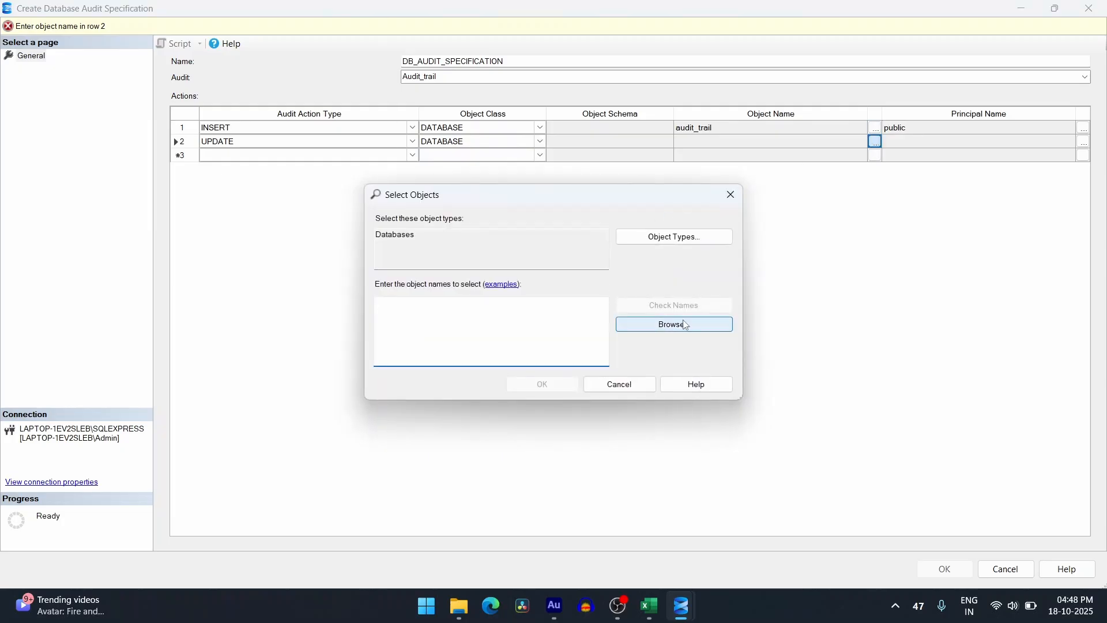
{"action": "left_click", "coordinate": [683, 324]}
{"action": "left_click", "coordinate": [383, 282]}
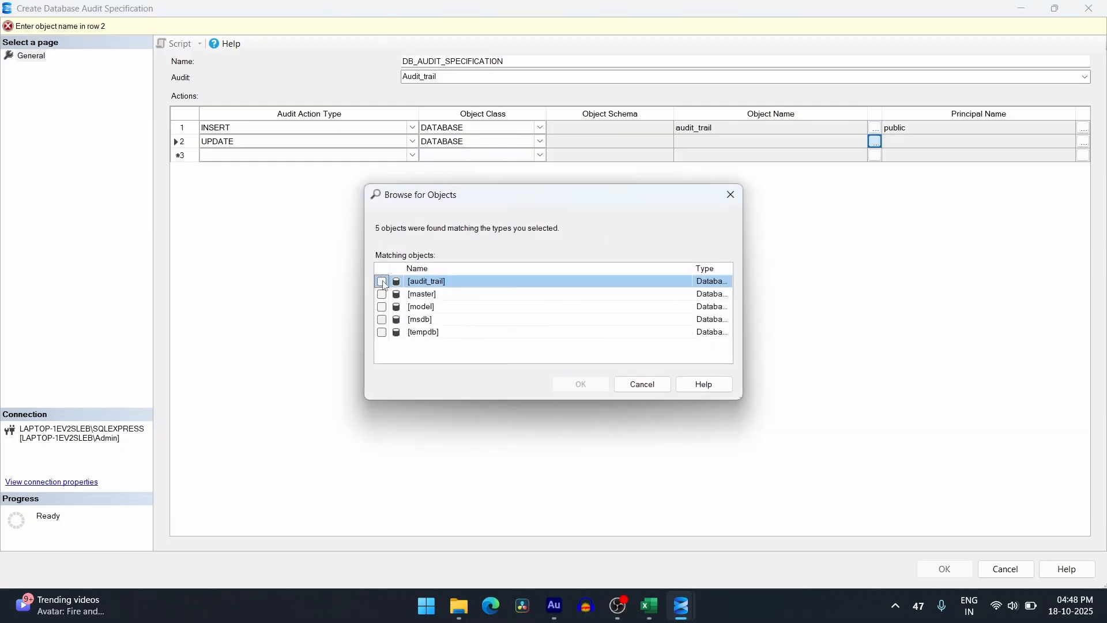
{"action": "left_click", "coordinate": [605, 383]}
{"action": "left_click", "coordinate": [541, 384]}
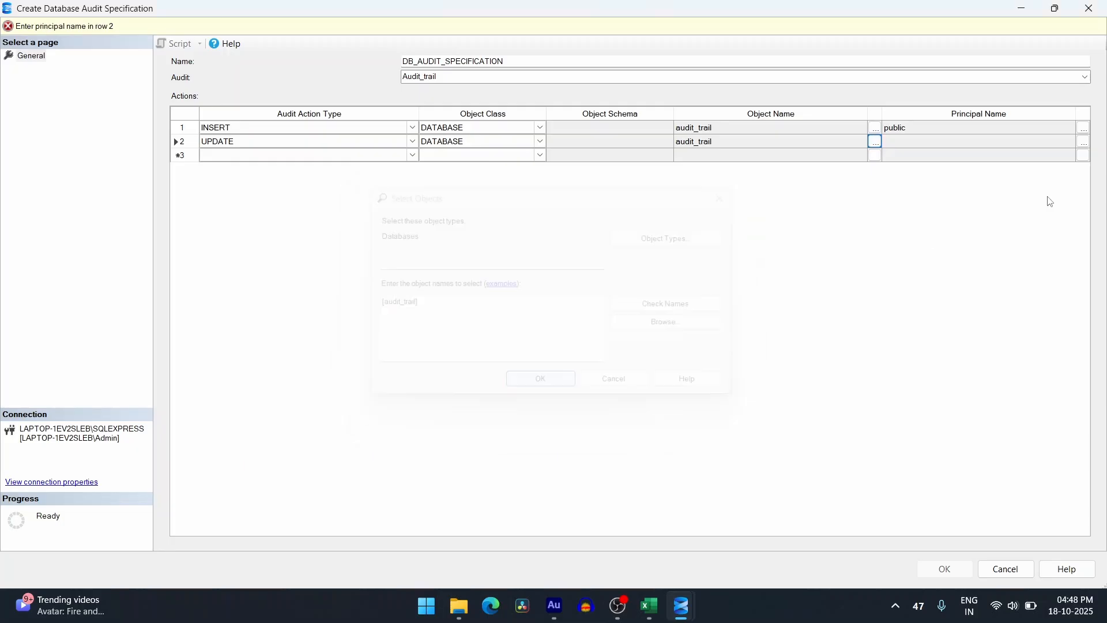
Choose the public database role as the principal of the UPDATE action
{"action": "left_click", "coordinate": [1083, 142]}
{"action": "left_click", "coordinate": [669, 321]}
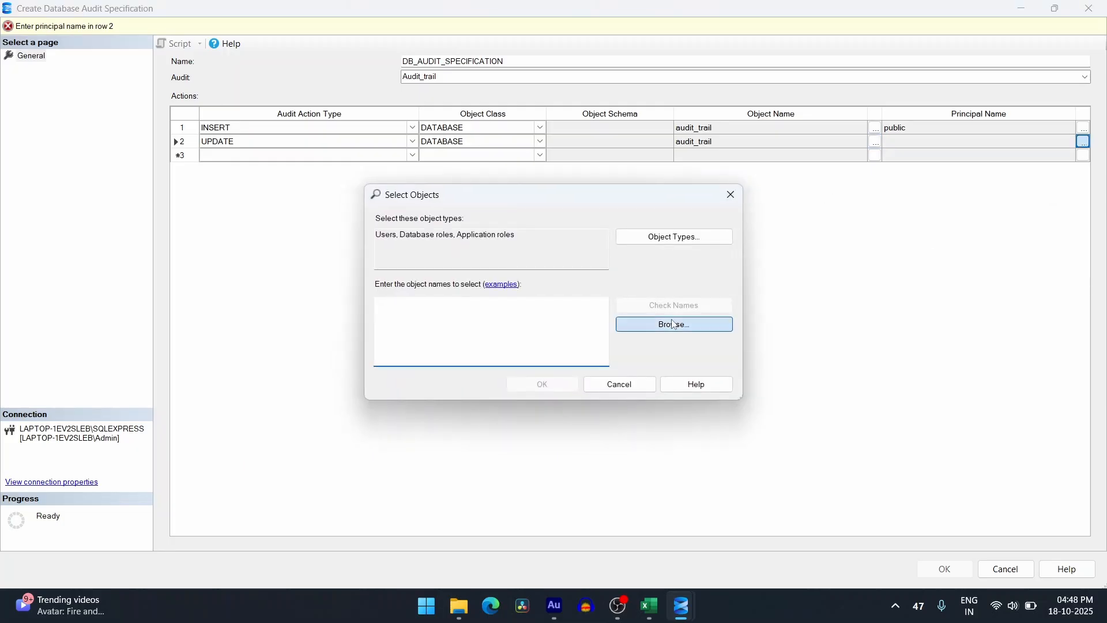
{"action": "scroll", "coordinate": [437, 304], "scroll_direction": "down", "scroll_amount": 3}
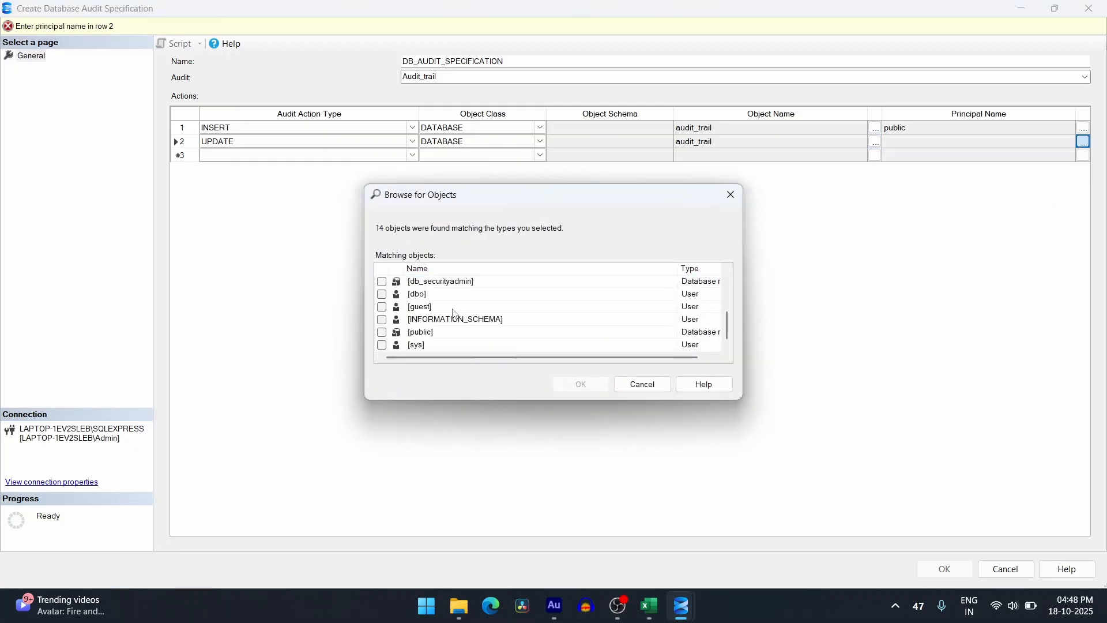
{"action": "left_click", "coordinate": [382, 332]}
{"action": "left_click", "coordinate": [581, 384]}
{"action": "left_click", "coordinate": [542, 384]}
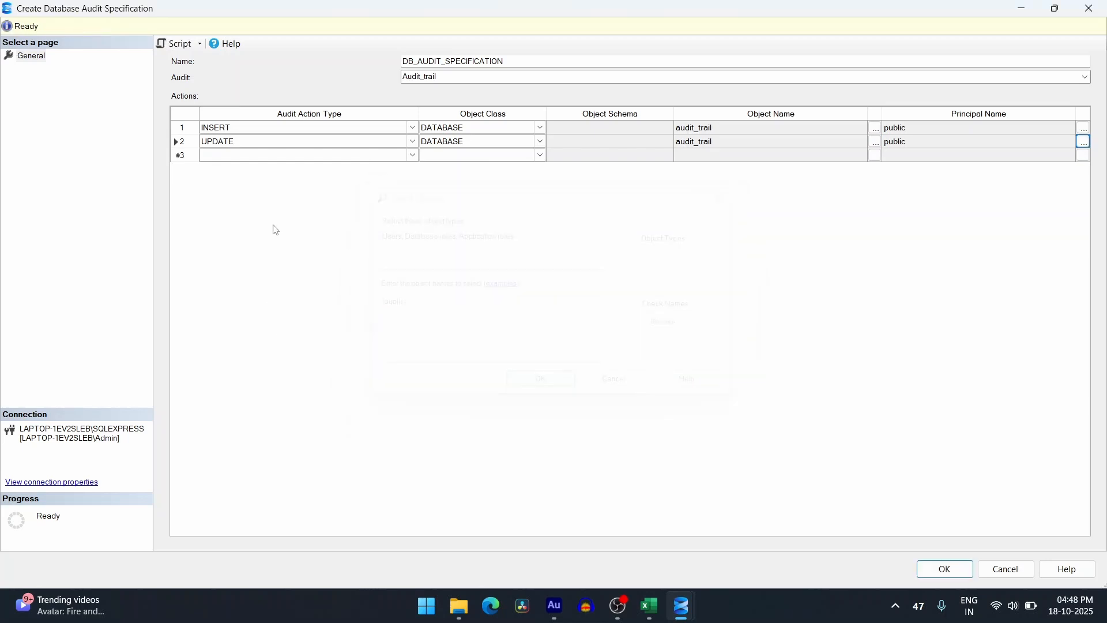
Add a third audit action with type DELETE and object class DATABASE
{"action": "left_click", "coordinate": [407, 159]}
{"action": "left_click", "coordinate": [412, 155]}
{"action": "scroll", "coordinate": [259, 346], "scroll_direction": "down", "scroll_amount": 5}
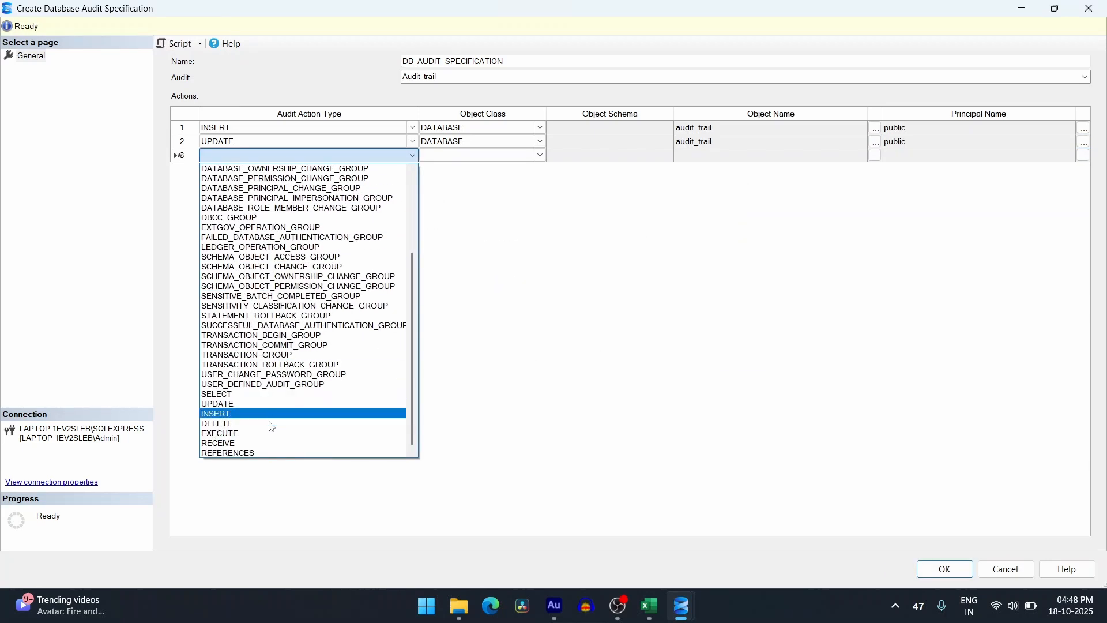
{"action": "left_click", "coordinate": [242, 423]}
{"action": "left_click", "coordinate": [508, 155]}
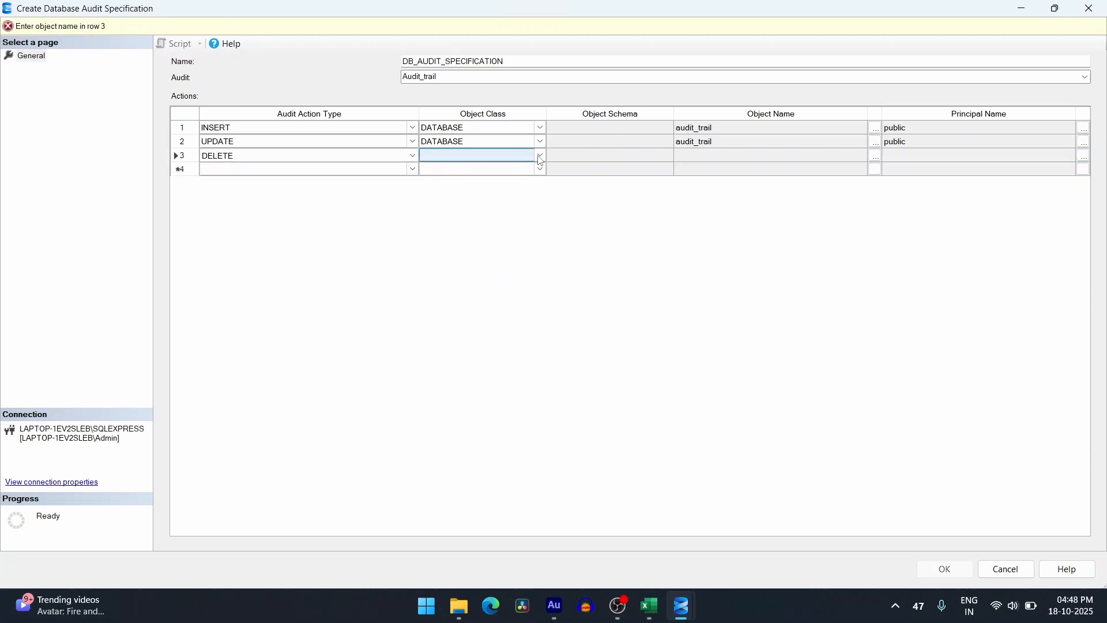
{"action": "left_click", "coordinate": [540, 156]}
{"action": "left_click", "coordinate": [507, 168]}
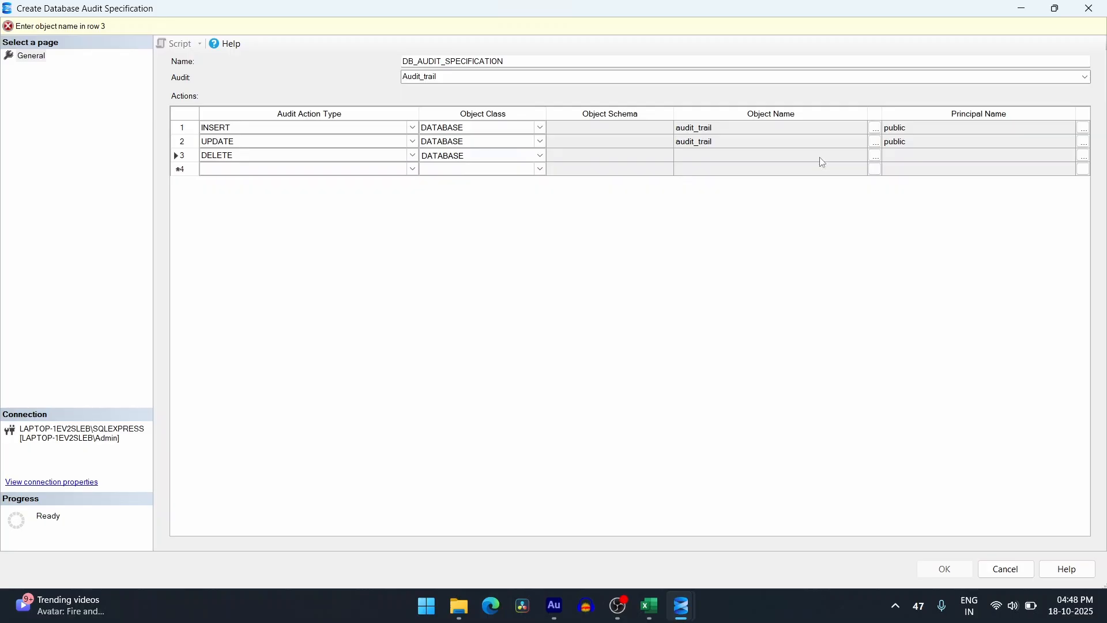
Choose the audit_trail database as the object name of the DELETE action
{"action": "left_click", "coordinate": [875, 155]}
{"action": "left_click", "coordinate": [694, 324]}
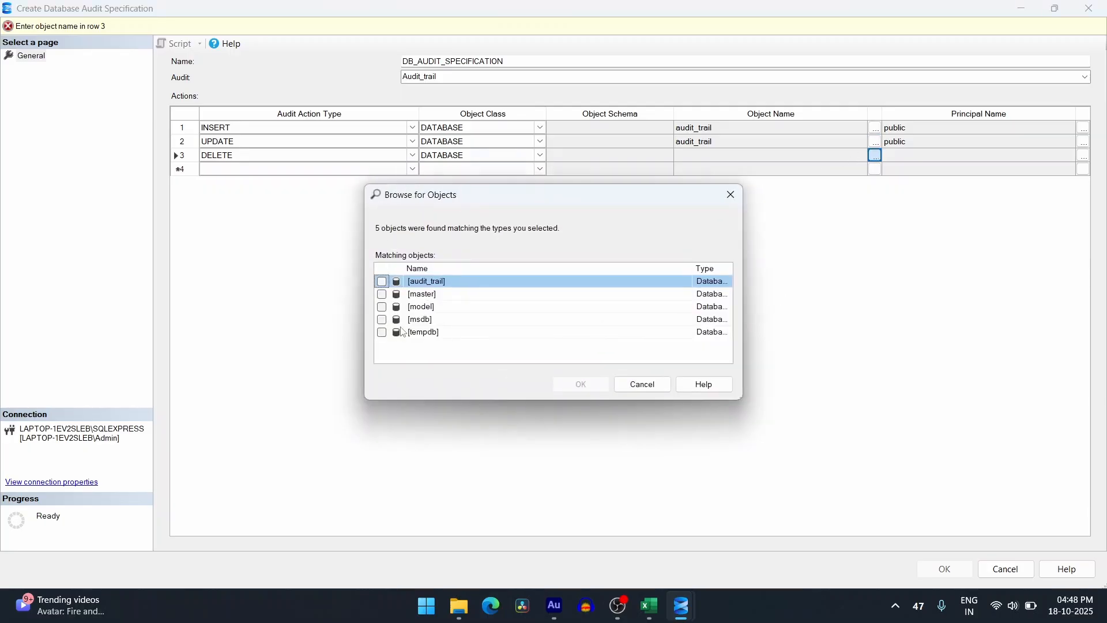
{"action": "left_click", "coordinate": [382, 281]}
{"action": "left_click", "coordinate": [564, 383]}
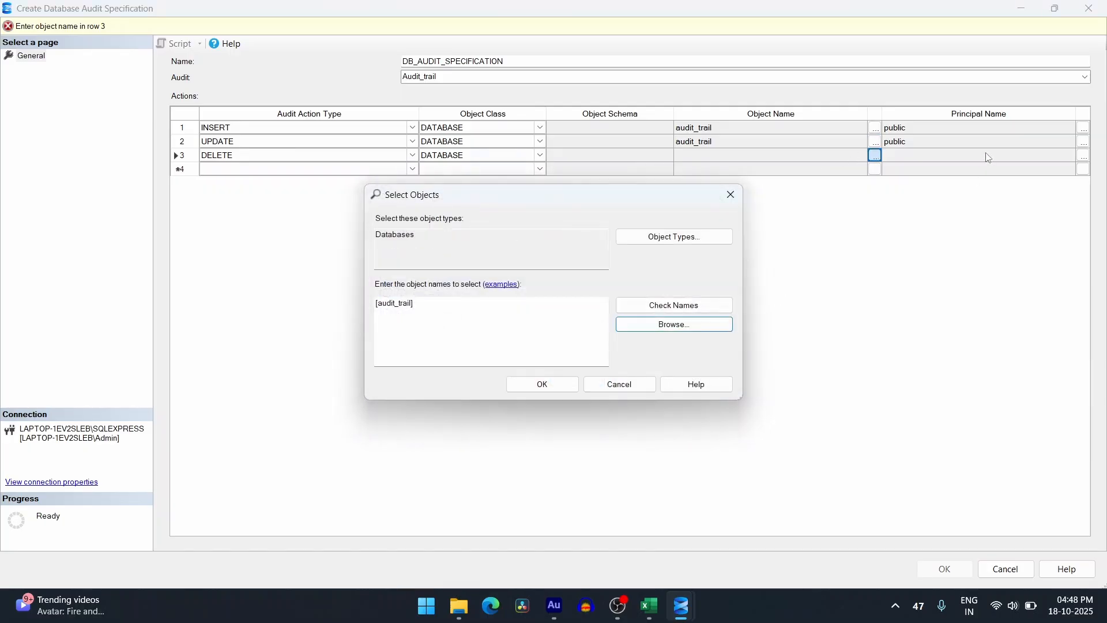
{"action": "left_click", "coordinate": [542, 384]}
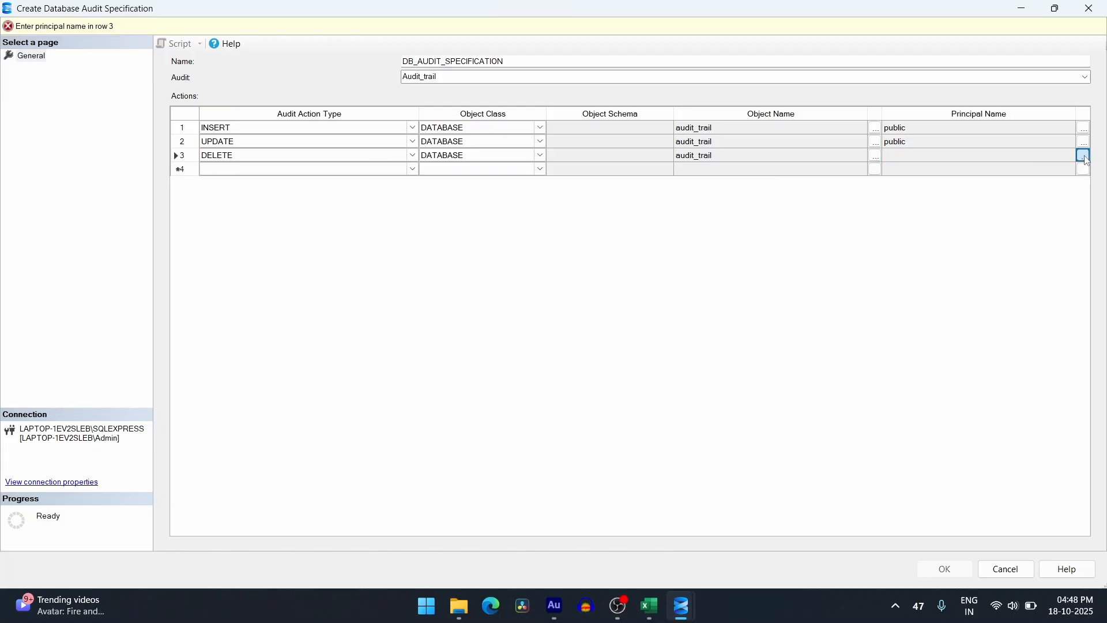
Choose the public database role as the principal of the DELETE action
{"action": "left_click", "coordinate": [1083, 155]}
{"action": "left_click", "coordinate": [650, 323]}
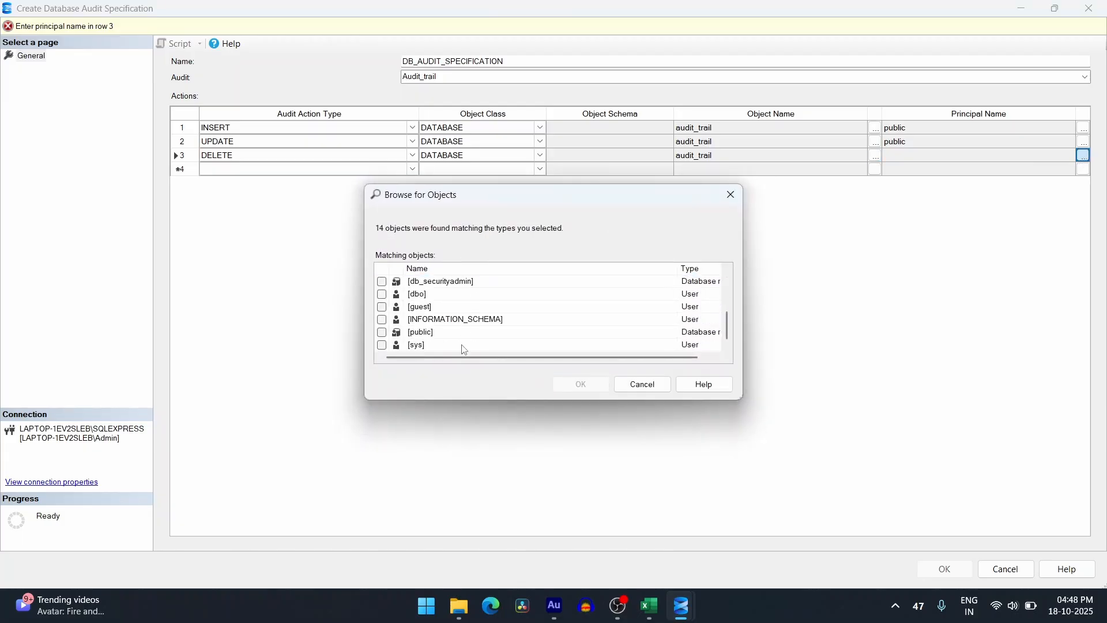
{"action": "left_click", "coordinate": [381, 332]}
{"action": "left_click", "coordinate": [580, 384]}
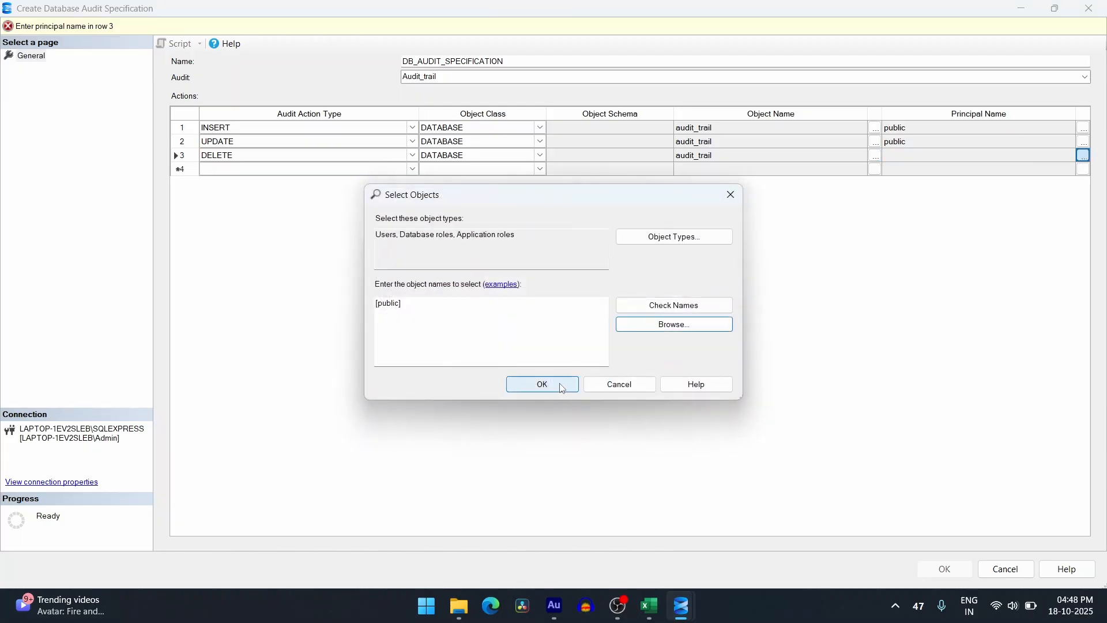
{"action": "left_click", "coordinate": [533, 384]}
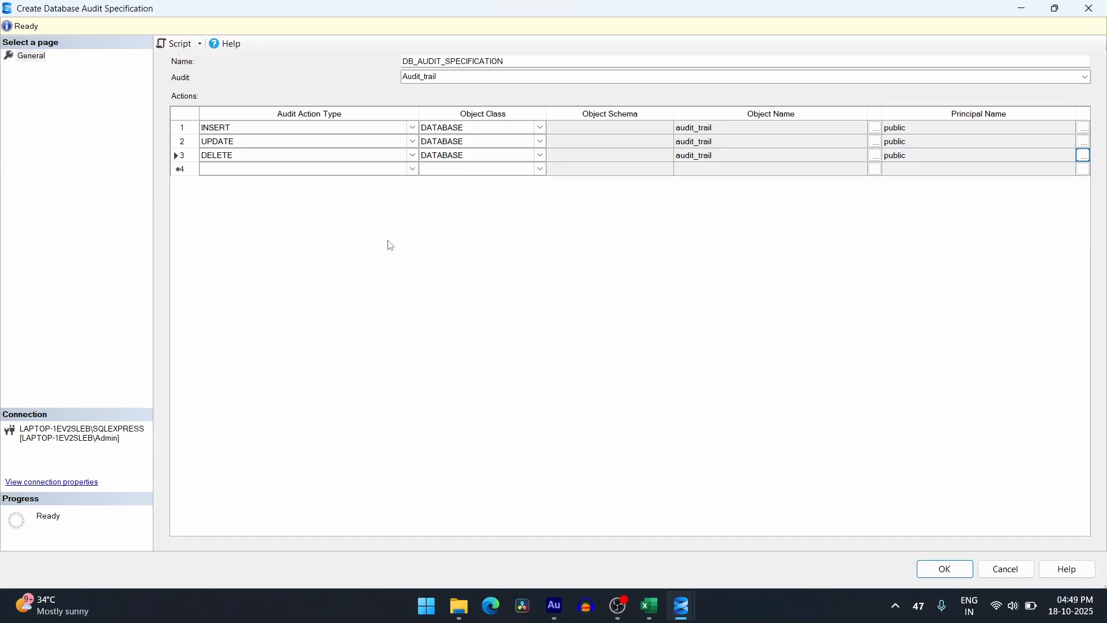
Change the object class of the INSERT, UPDATE and DELETE actions to SCHEMA
{"action": "left_click", "coordinate": [542, 128]}
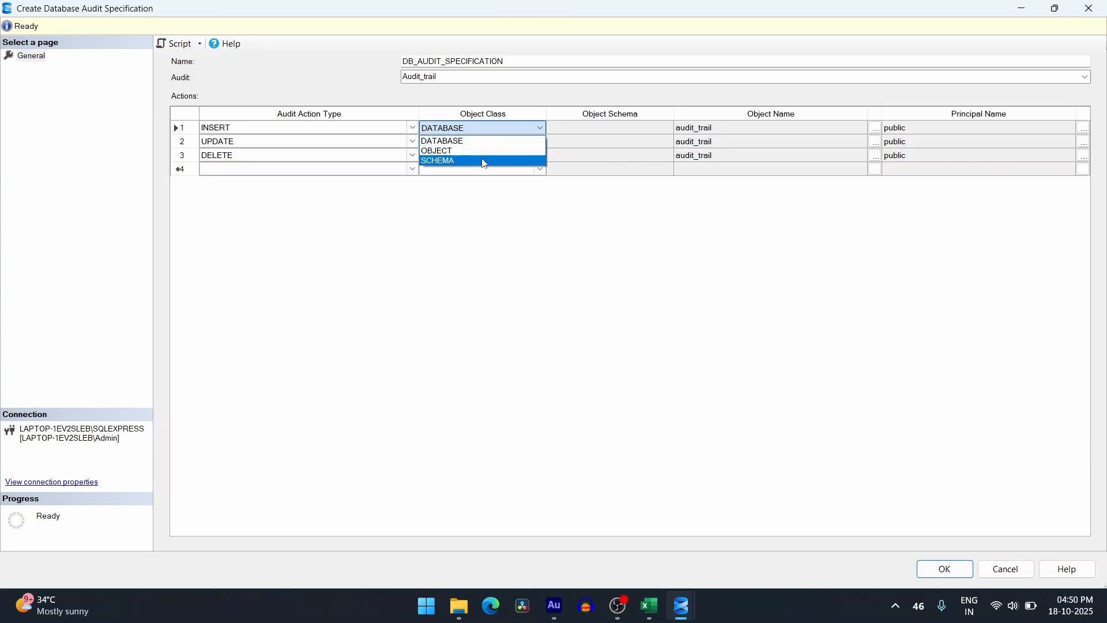
{"action": "left_click", "coordinate": [484, 161]}
{"action": "left_click", "coordinate": [522, 141]}
{"action": "left_click", "coordinate": [522, 142]}
{"action": "left_click", "coordinate": [527, 175]}
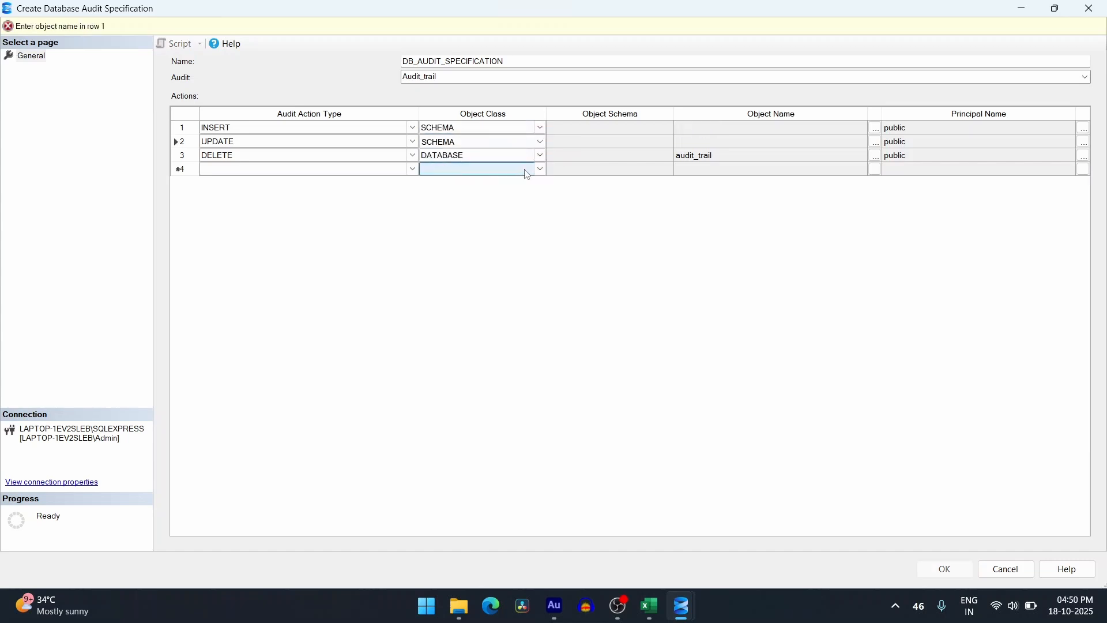
{"action": "left_click", "coordinate": [538, 157]}
{"action": "left_click", "coordinate": [538, 157]}
{"action": "left_click", "coordinate": [476, 189]}
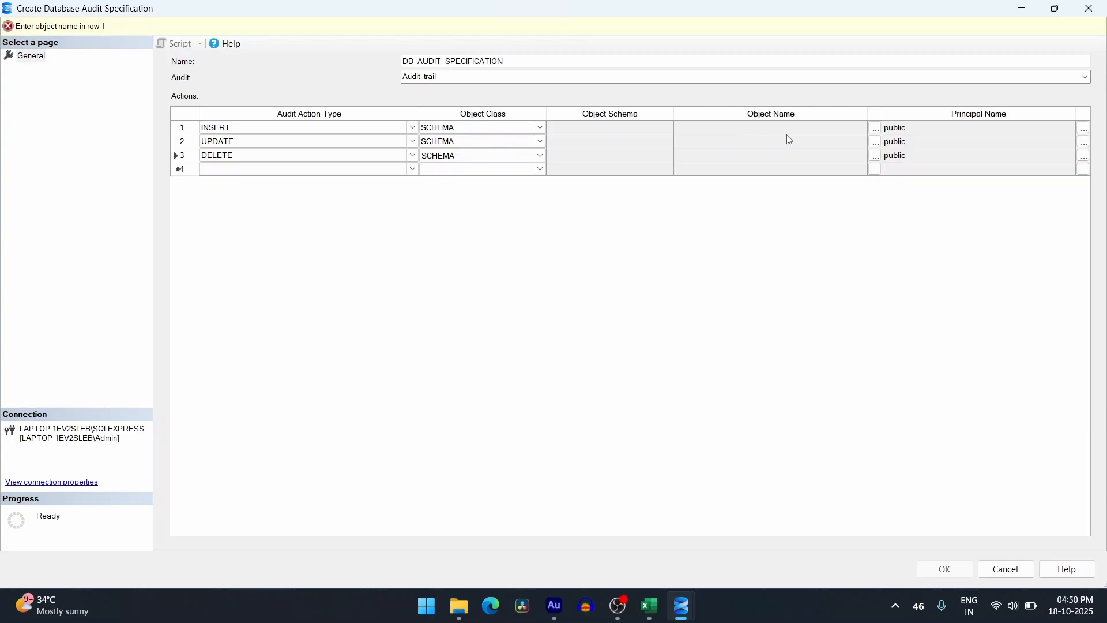
Check the schema of the Employees table among the audit_trail database's tables in Object Explorer and return to the audit specification window
{"action": "left_click", "coordinate": [1021, 8]}
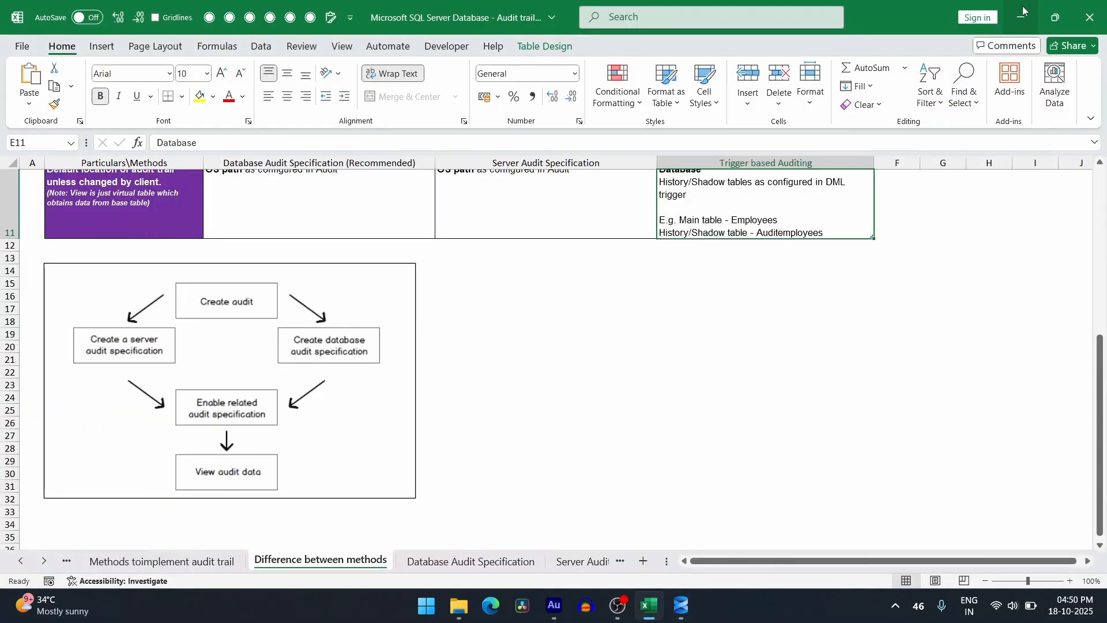
{"action": "mouse_move", "coordinate": [680, 606]}
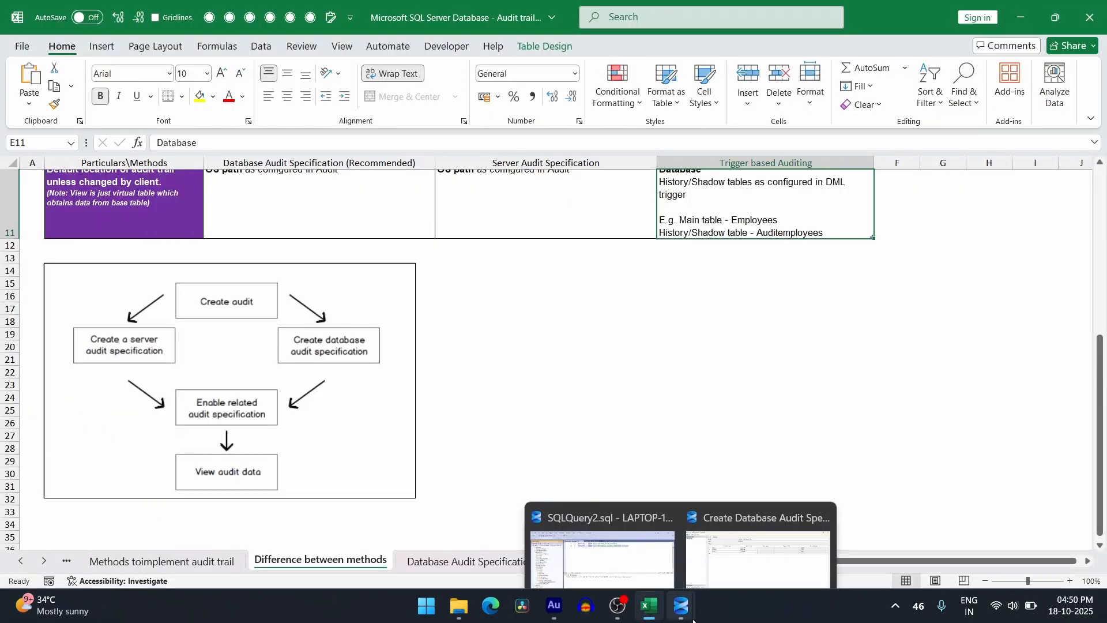
{"action": "left_click", "coordinate": [603, 527]}
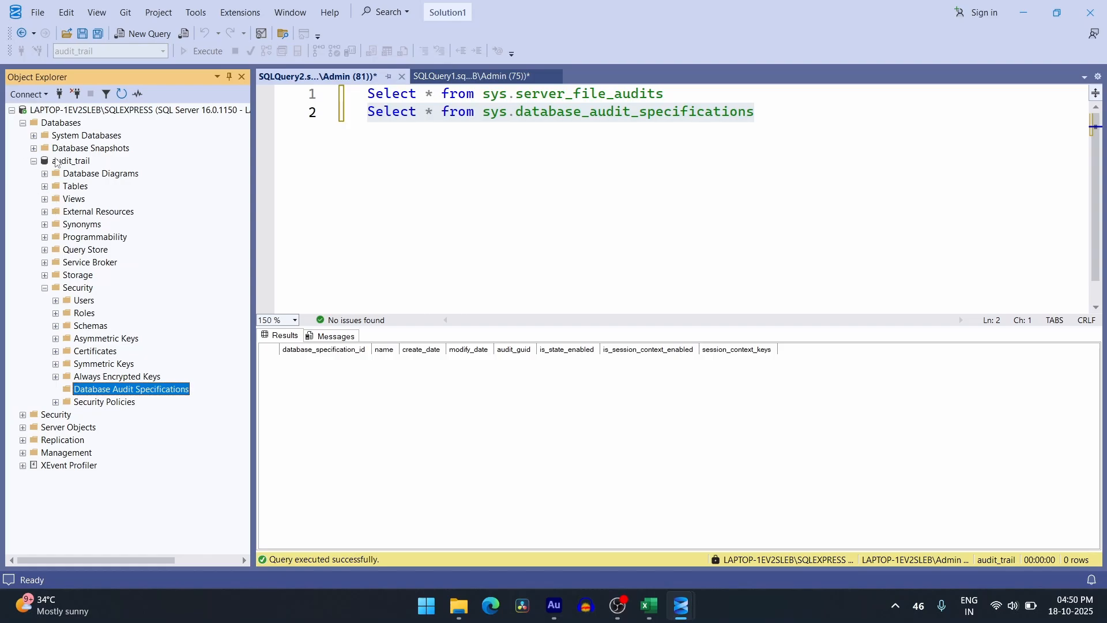
{"action": "left_click", "coordinate": [45, 187]}
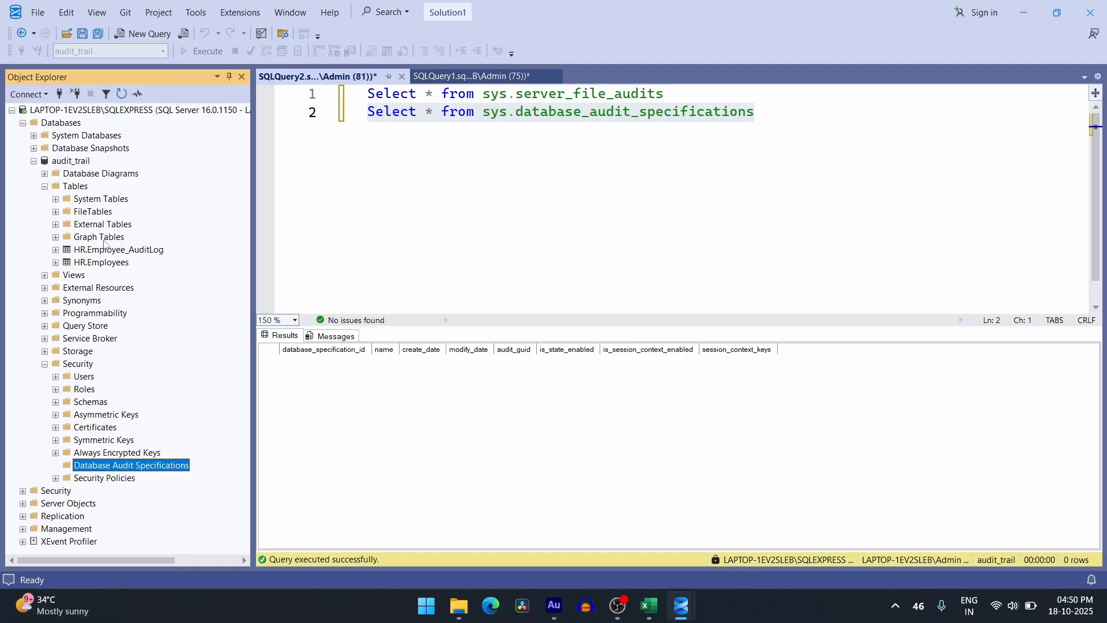
{"action": "left_click", "coordinate": [97, 264]}
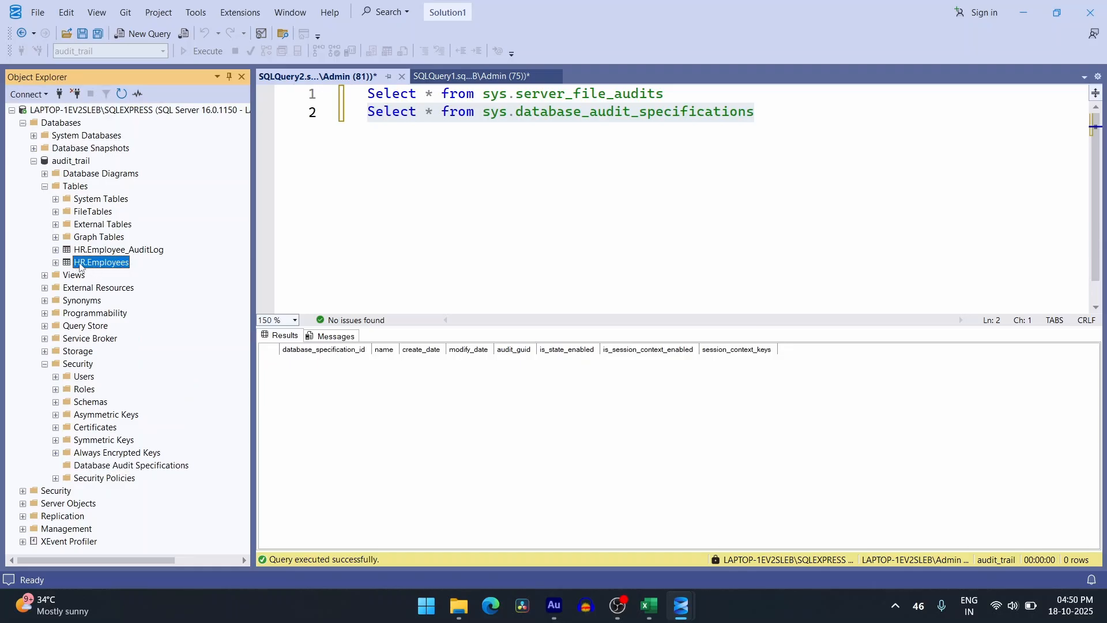
{"action": "left_click", "coordinate": [682, 608]}
{"action": "left_click", "coordinate": [735, 546]}
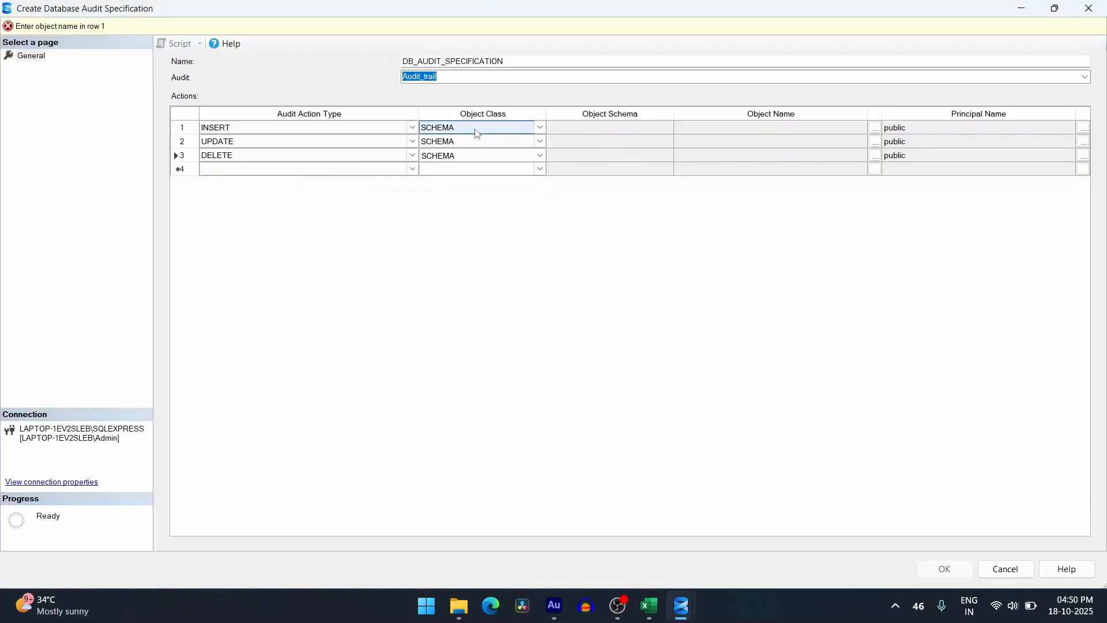
Choose the HR schema as the object name of the INSERT action
{"action": "left_click", "coordinate": [875, 127]}
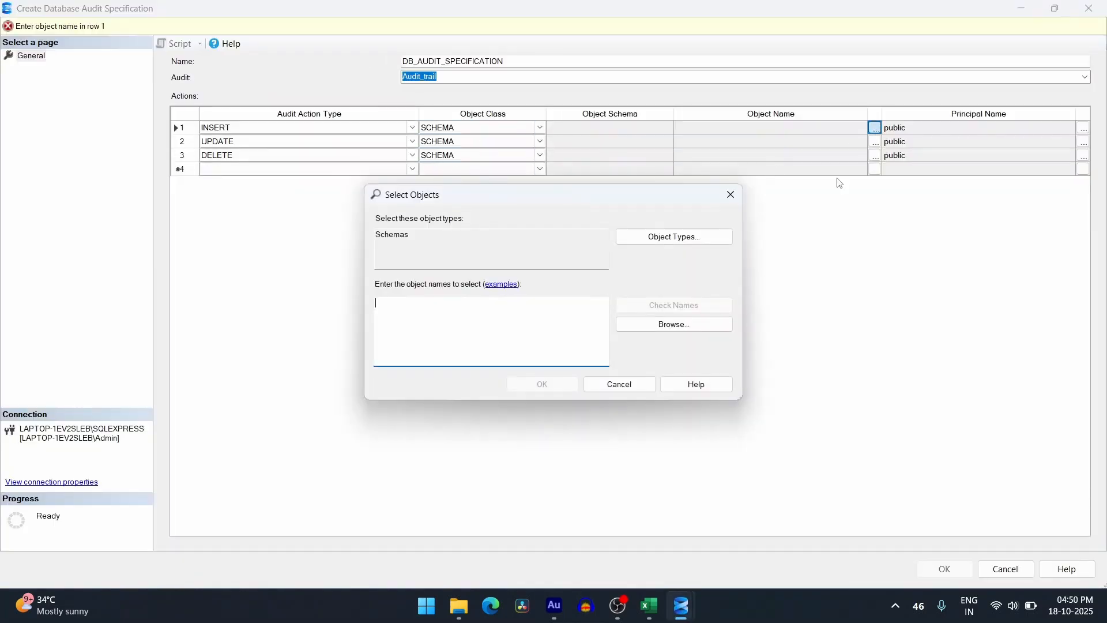
{"action": "left_click", "coordinate": [678, 329]}
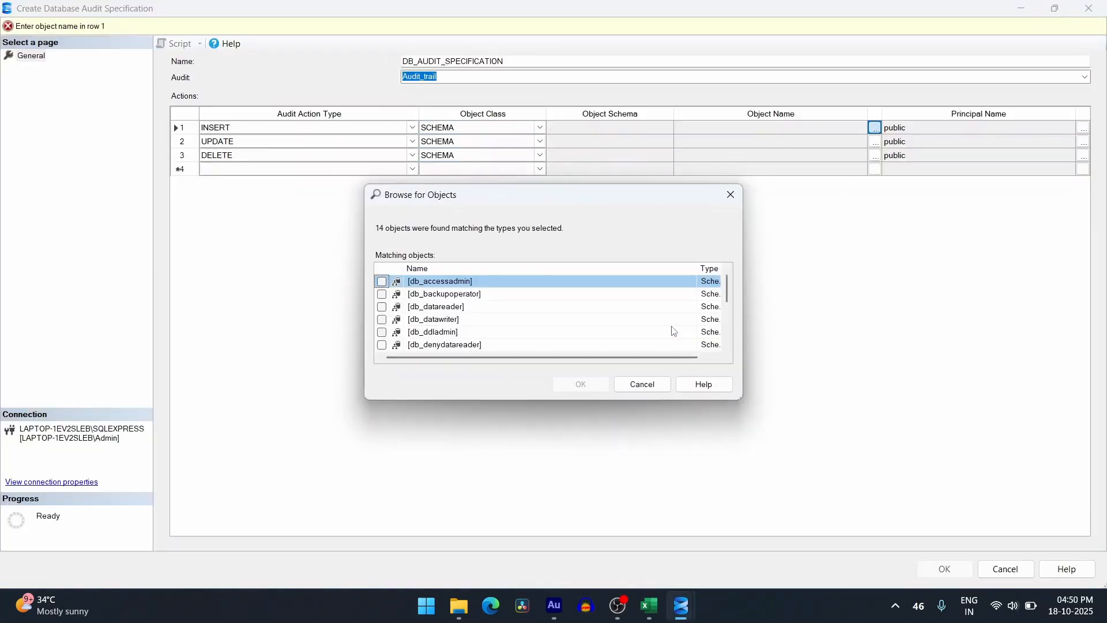
{"action": "left_click", "coordinate": [449, 320]}
{"action": "scroll", "coordinate": [717, 312], "scroll_direction": "down", "scroll_amount": 3}
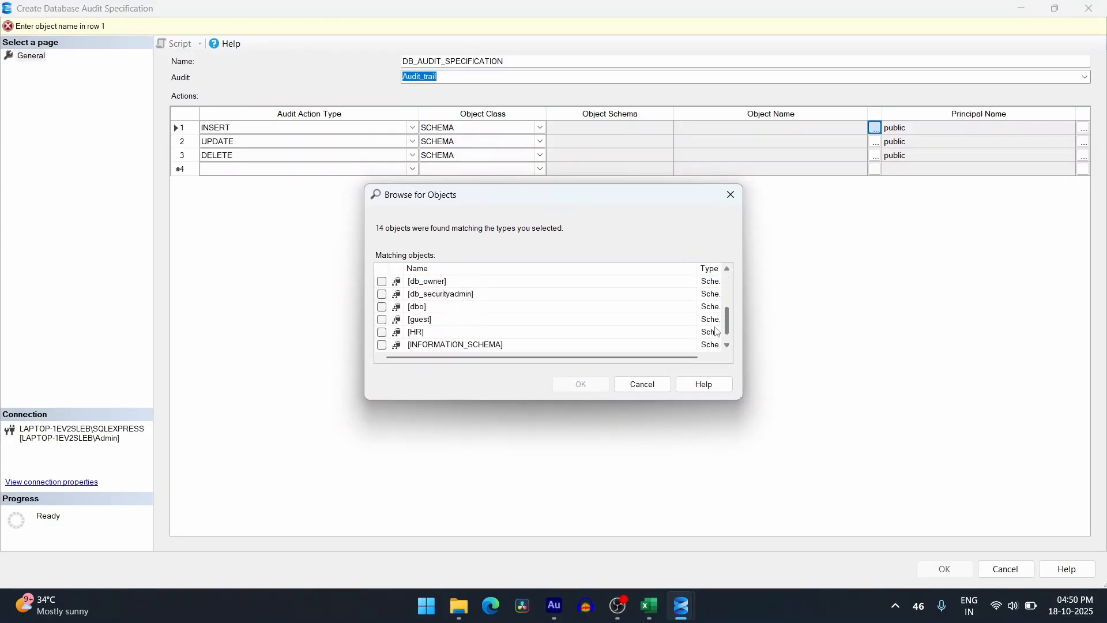
{"action": "left_click", "coordinate": [382, 332]}
{"action": "left_click", "coordinate": [557, 383]}
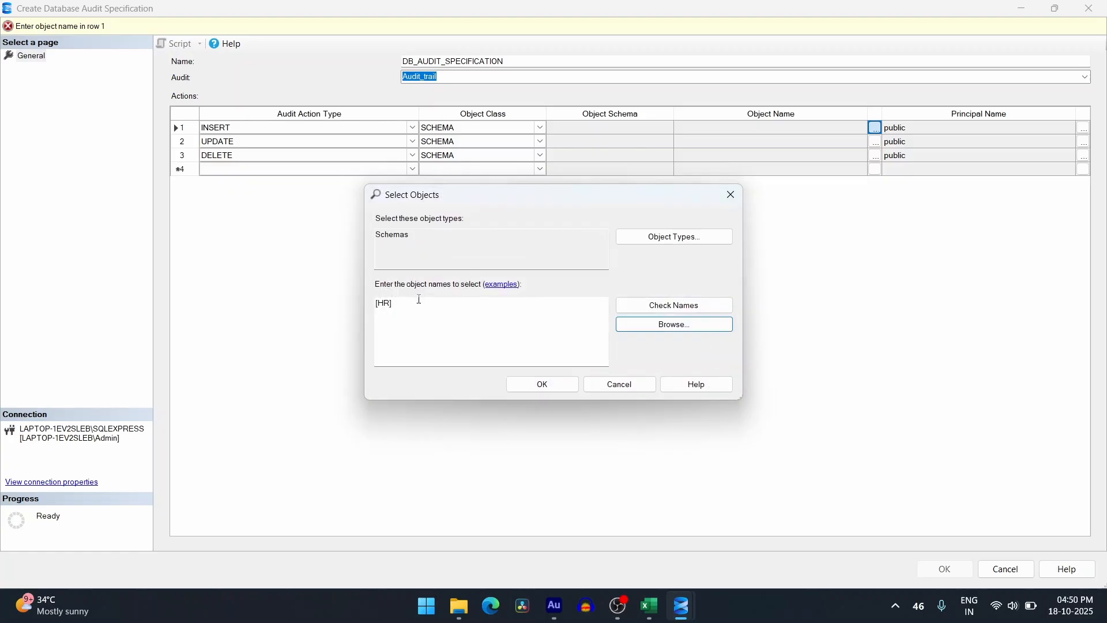
{"action": "left_click", "coordinate": [545, 383]}
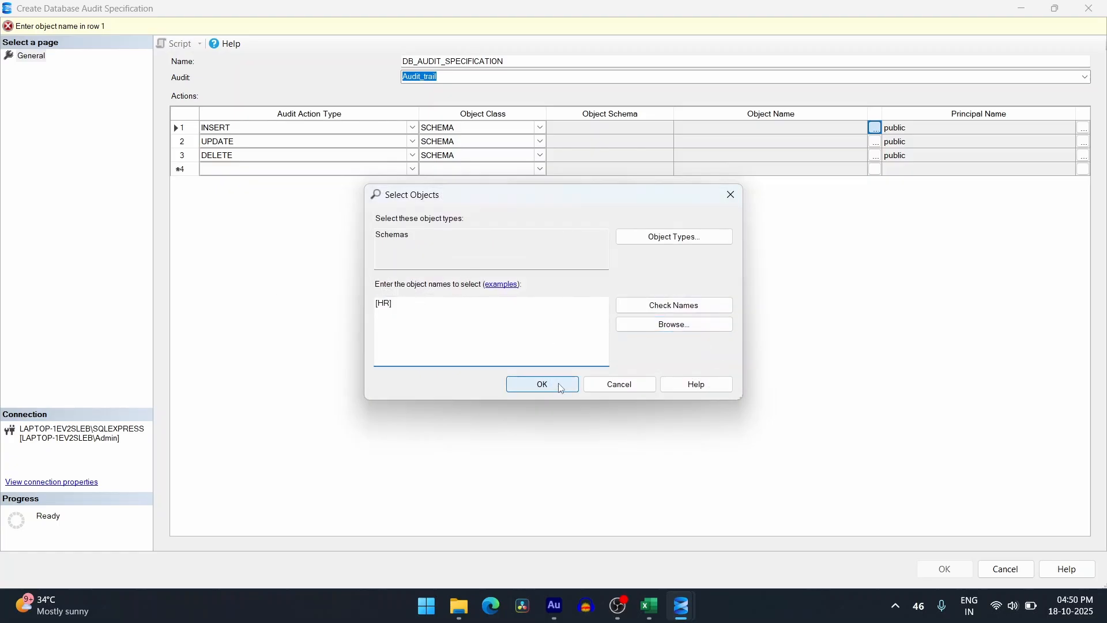
Enter [HR] as the schema object name for both the UPDATE and DELETE actions
{"action": "left_click", "coordinate": [875, 141]}
{"action": "type", "text": "[HR]"}
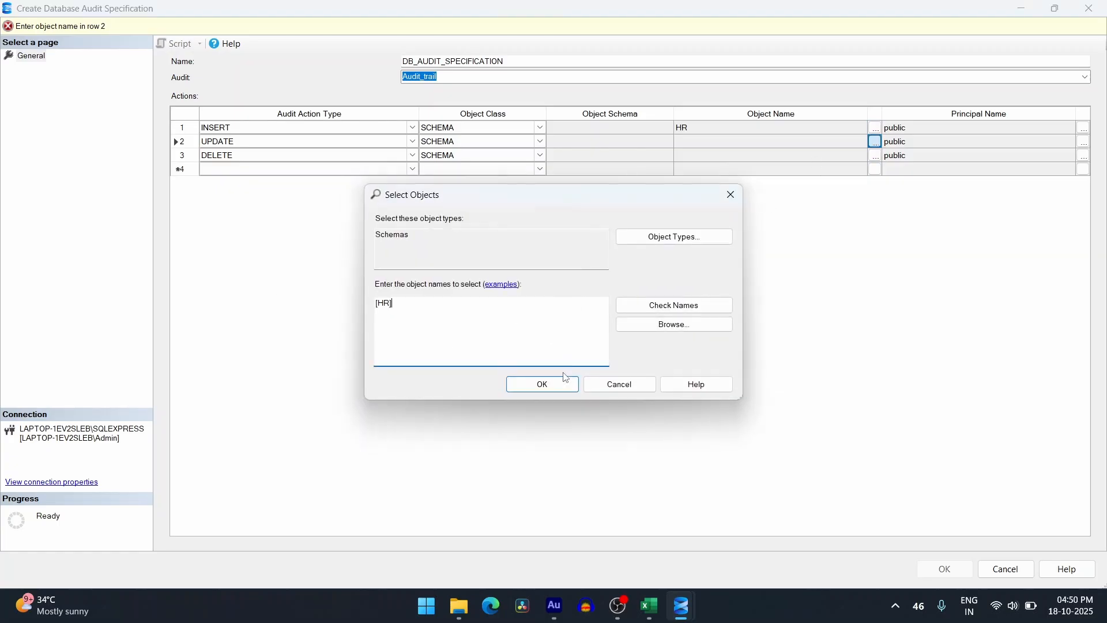
{"action": "left_click", "coordinate": [542, 384]}
{"action": "left_click", "coordinate": [875, 156]}
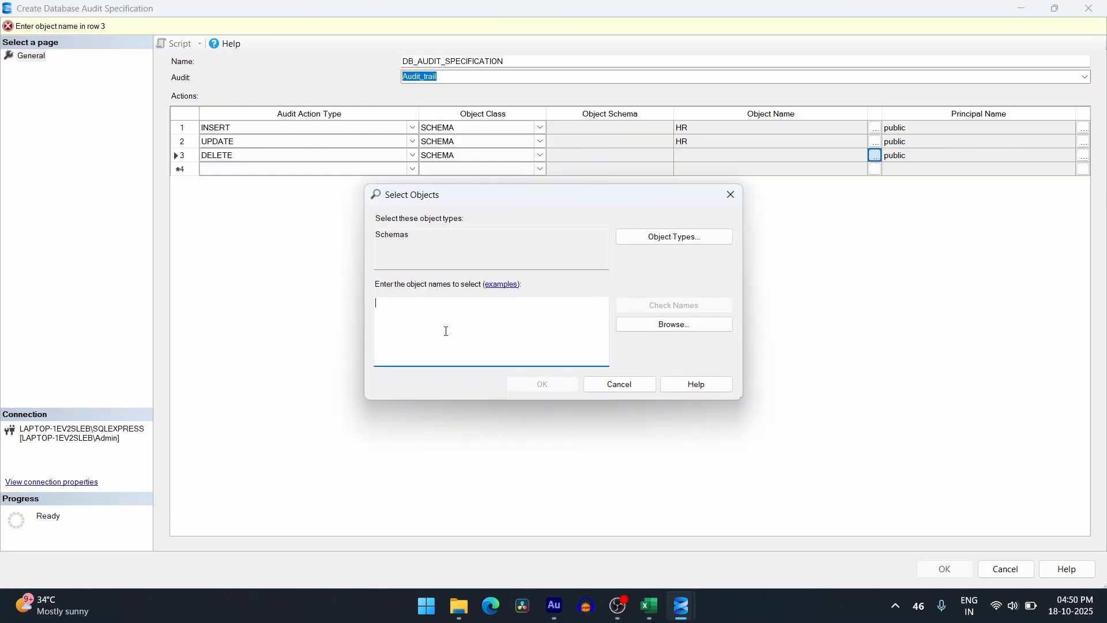
{"action": "type", "text": "[HR]"}
{"action": "left_click", "coordinate": [543, 383]}
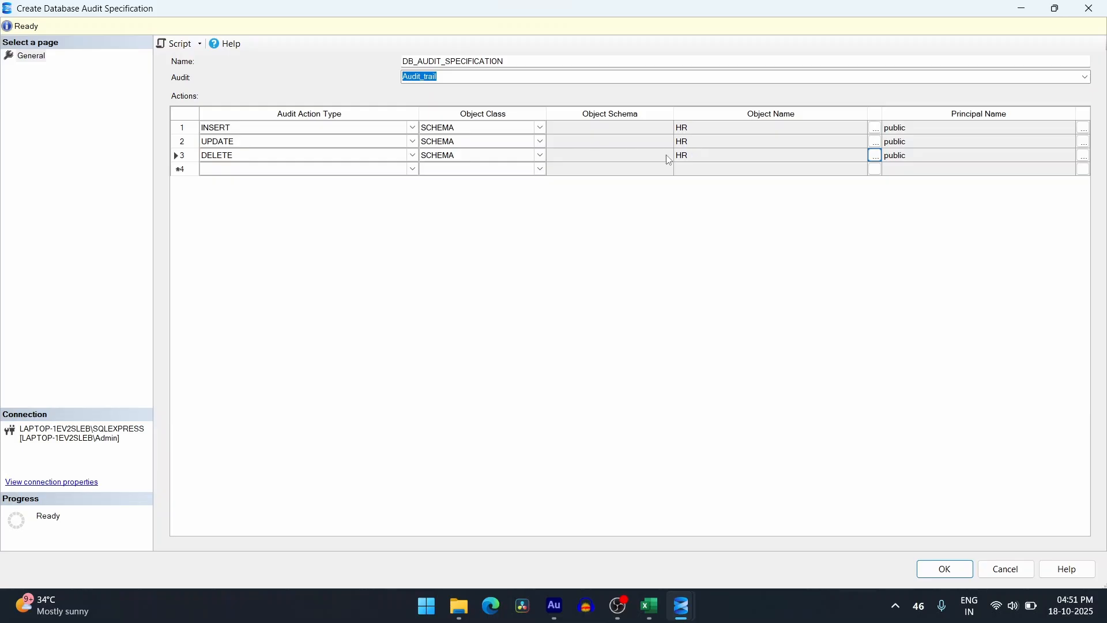
Set the object class of the INSERT, UPDATE and DELETE actions to OBJECT
{"action": "left_click", "coordinate": [541, 128]}
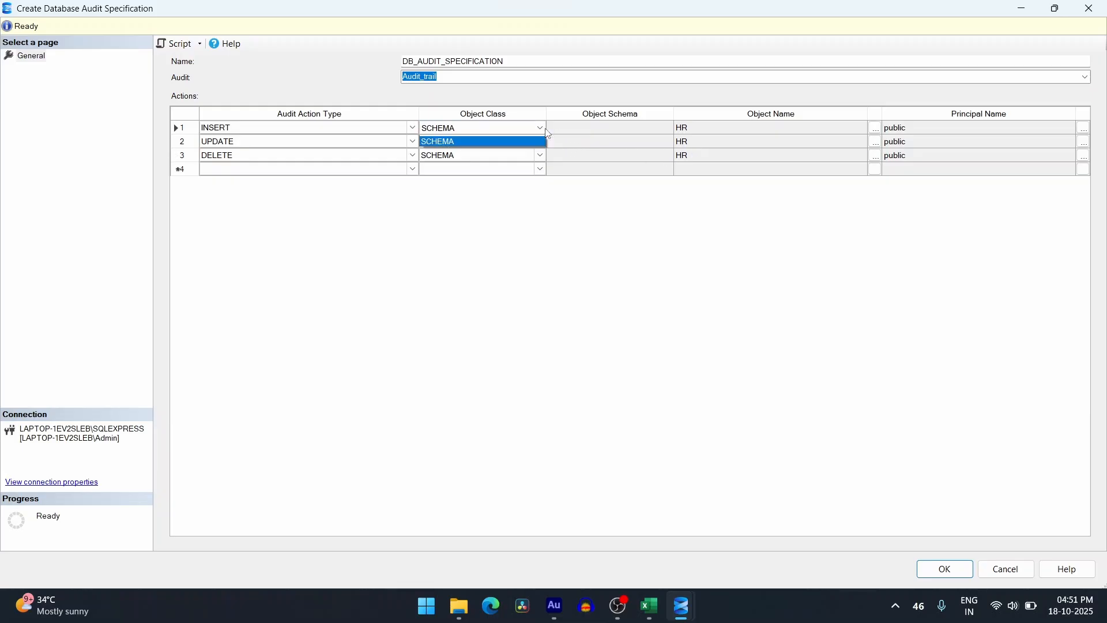
{"action": "left_click", "coordinate": [513, 153]}
{"action": "left_click", "coordinate": [541, 144]}
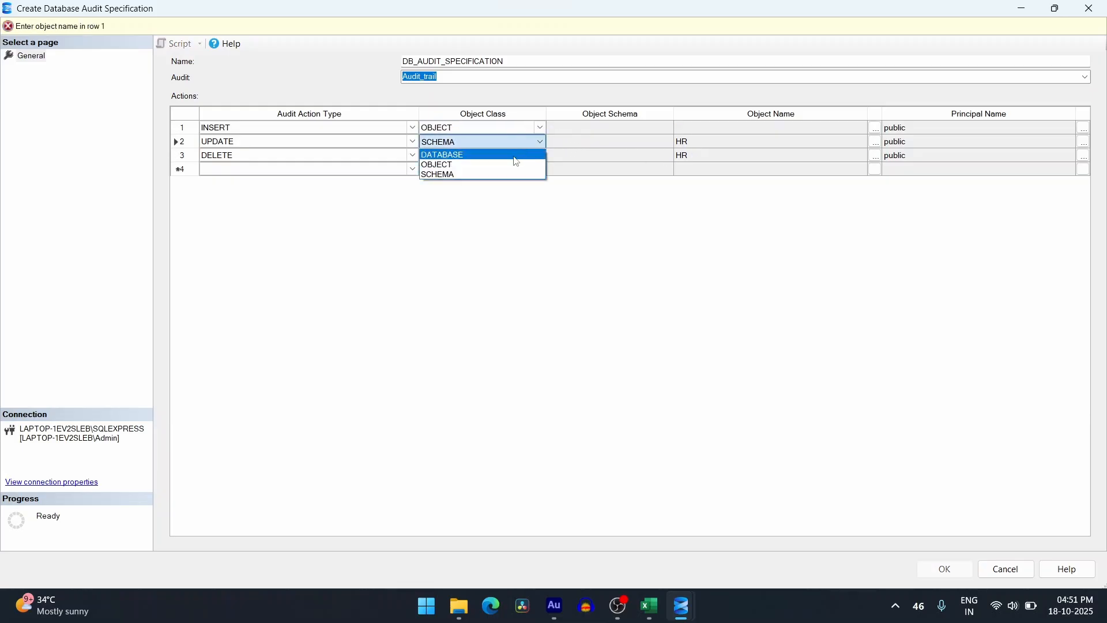
{"action": "left_click", "coordinate": [500, 165]}
{"action": "left_click", "coordinate": [542, 155]}
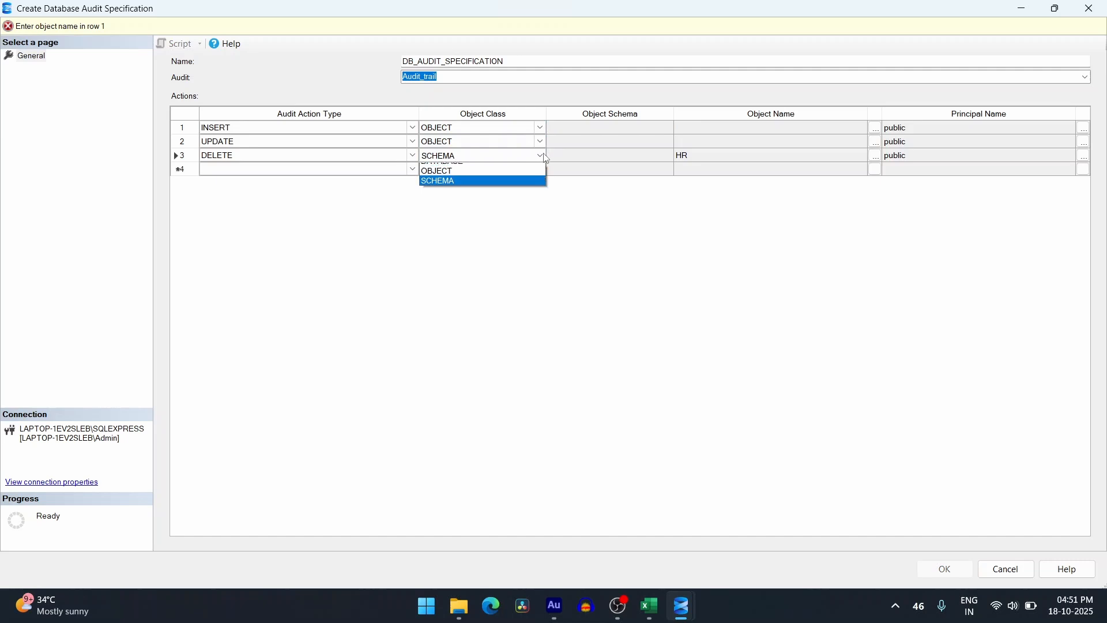
{"action": "left_click", "coordinate": [487, 172]}
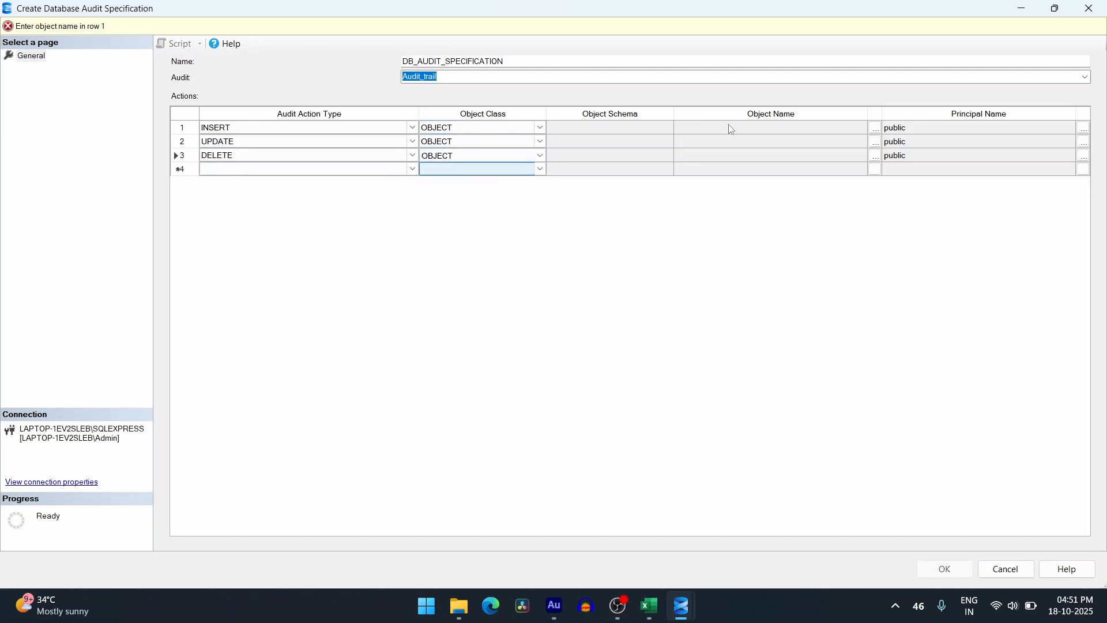
Choose the [HR].[Employees] table as the object name of the INSERT action
{"action": "left_click", "coordinate": [875, 128]}
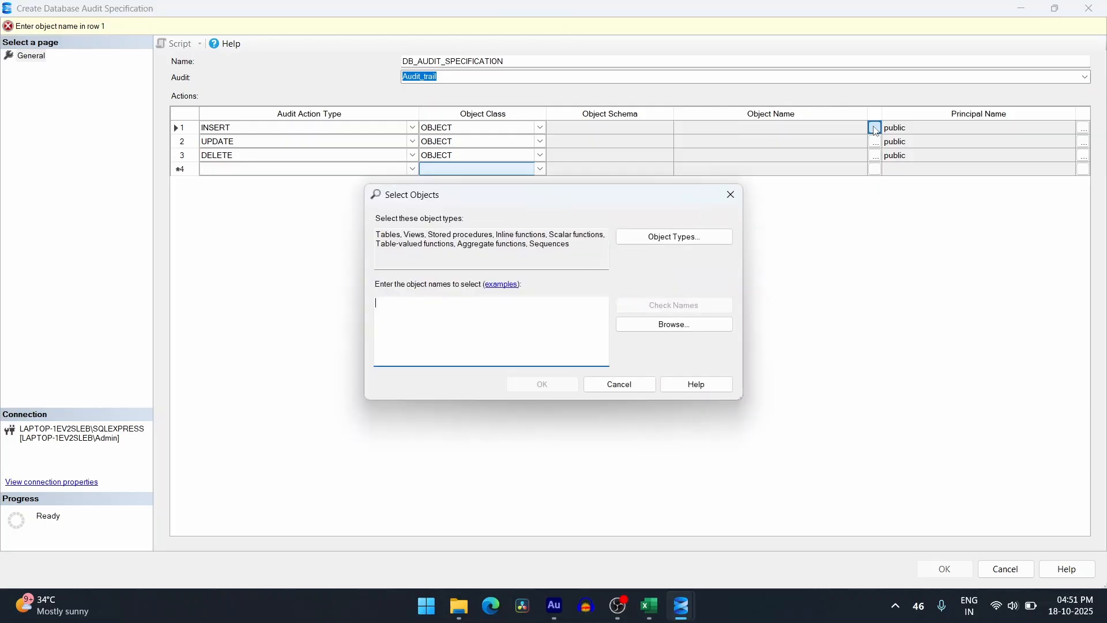
{"action": "left_click", "coordinate": [707, 324]}
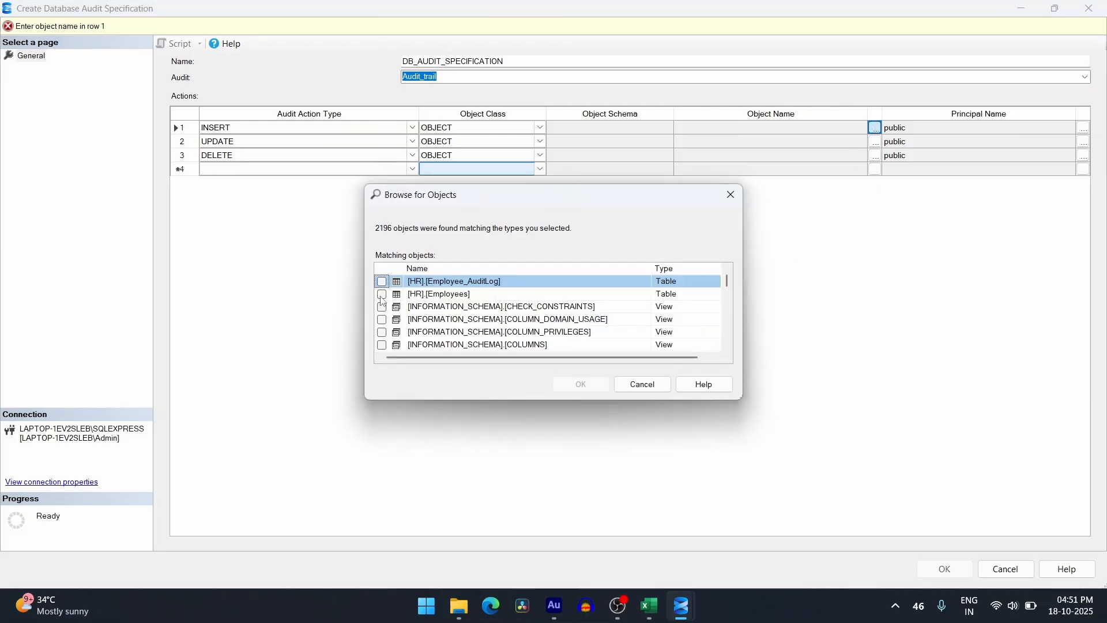
{"action": "left_click", "coordinate": [381, 294]}
{"action": "left_click", "coordinate": [580, 384]}
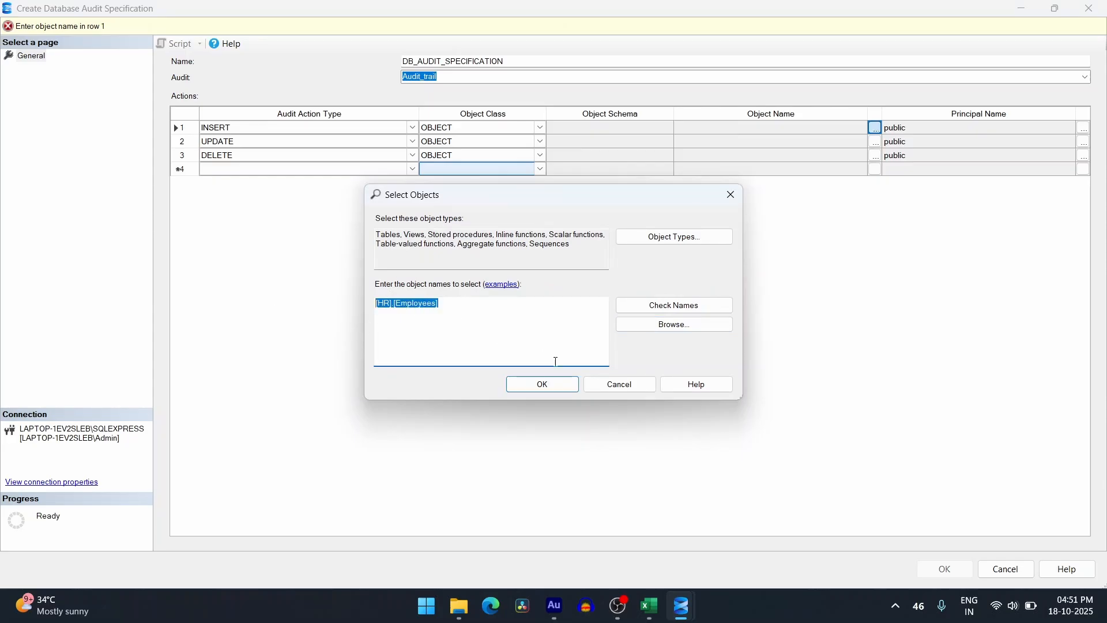
{"action": "left_click", "coordinate": [540, 383]}
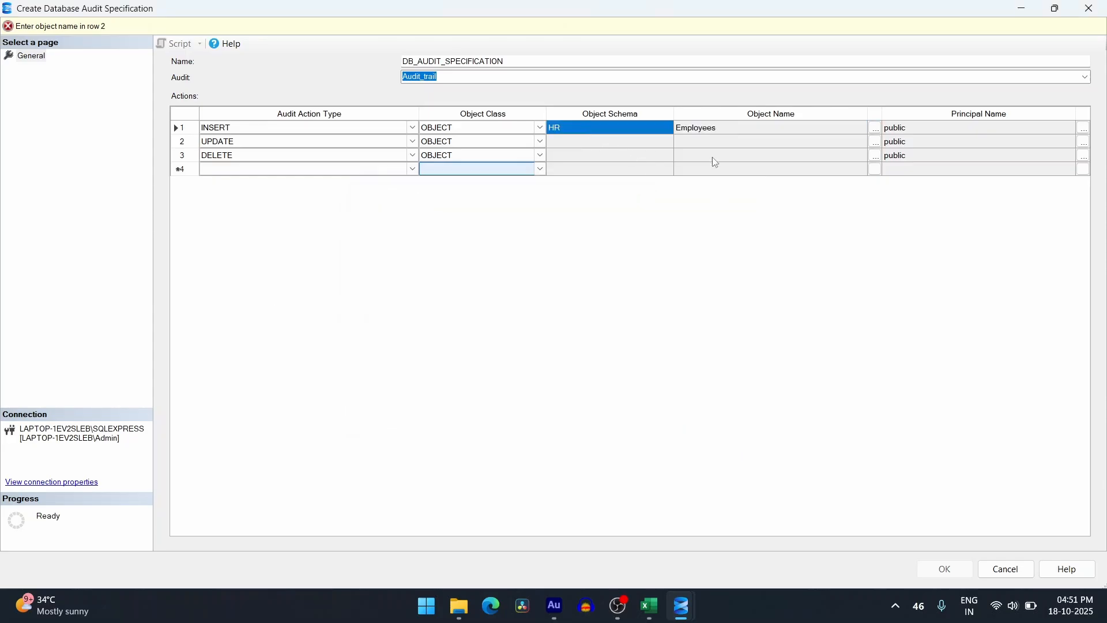
{"action": "left_click", "coordinate": [761, 128]}
Choose [HR].[Employees] as the object name of both the UPDATE and DELETE actions
{"action": "left_click", "coordinate": [875, 141]}
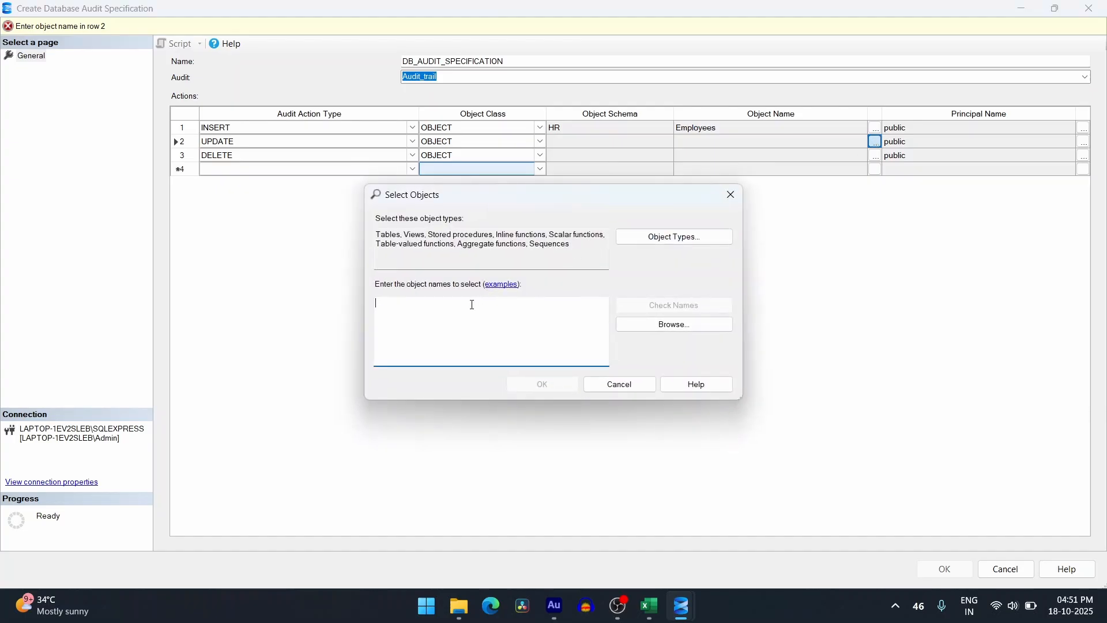
{"action": "type", "text": "[HR].[Employees]"}
{"action": "left_click", "coordinate": [540, 383]}
{"action": "left_click", "coordinate": [874, 155]}
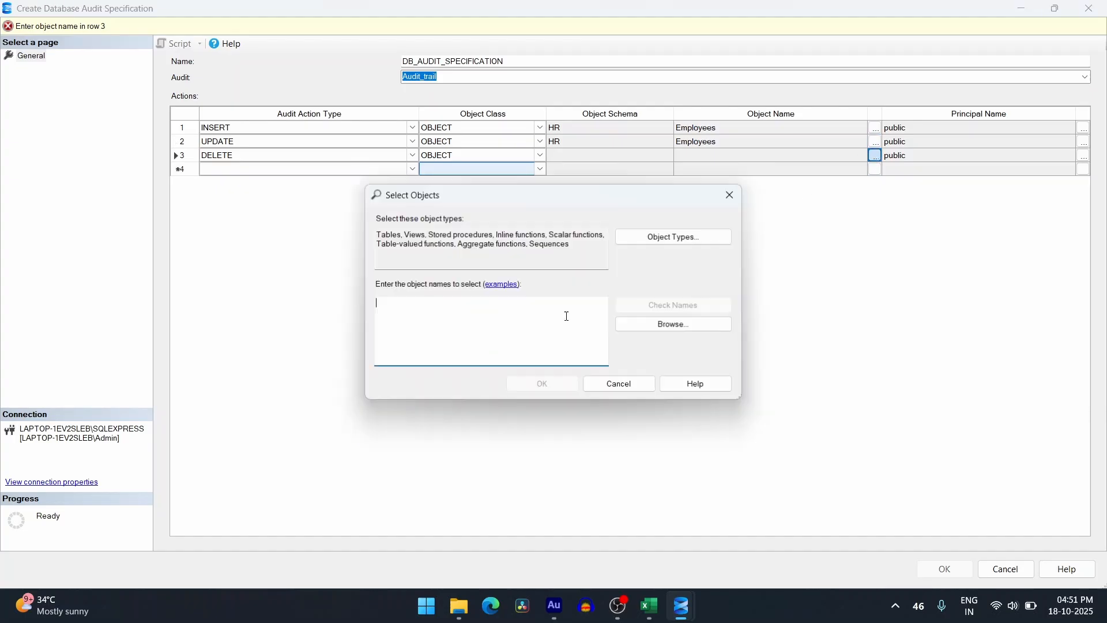
{"action": "type", "text": "[HR].[Employees]"}
{"action": "left_click", "coordinate": [541, 383]}
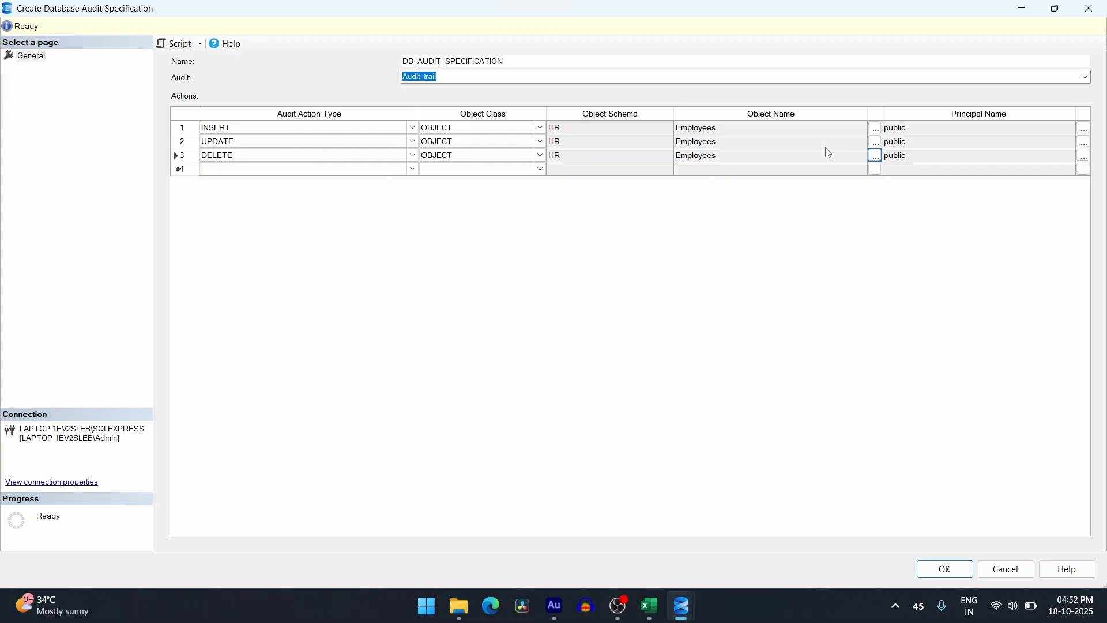
Delete the INSERT, UPDATE and DELETE action rows from the database audit specification
{"action": "left_click", "coordinate": [181, 131]}
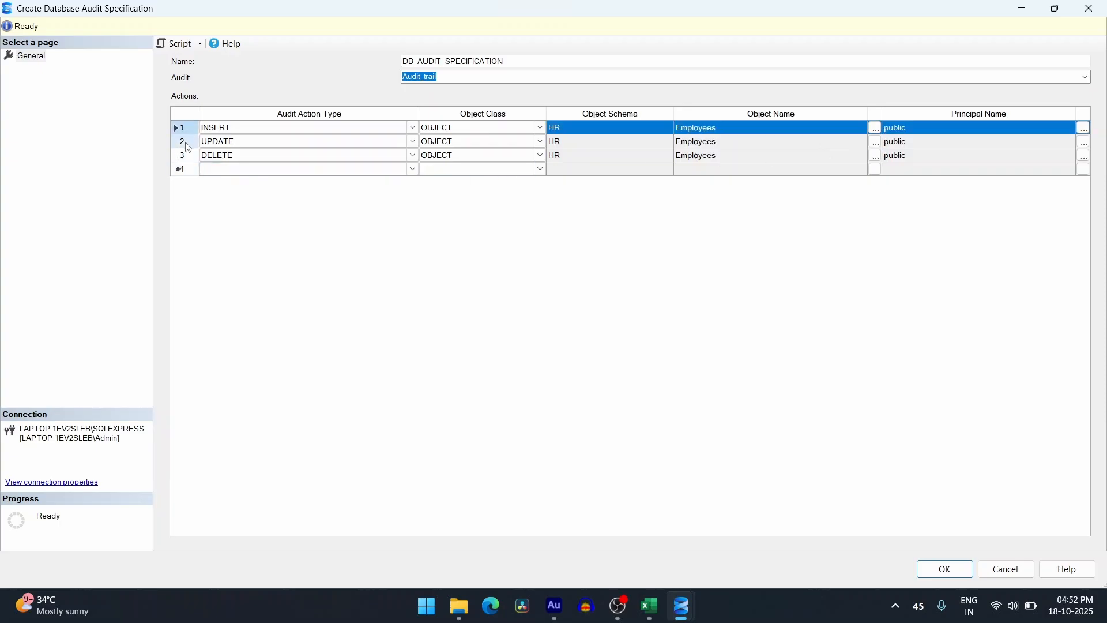
{"action": "left_click_drag", "start_coordinate": [188, 147], "coordinate": [189, 159]}
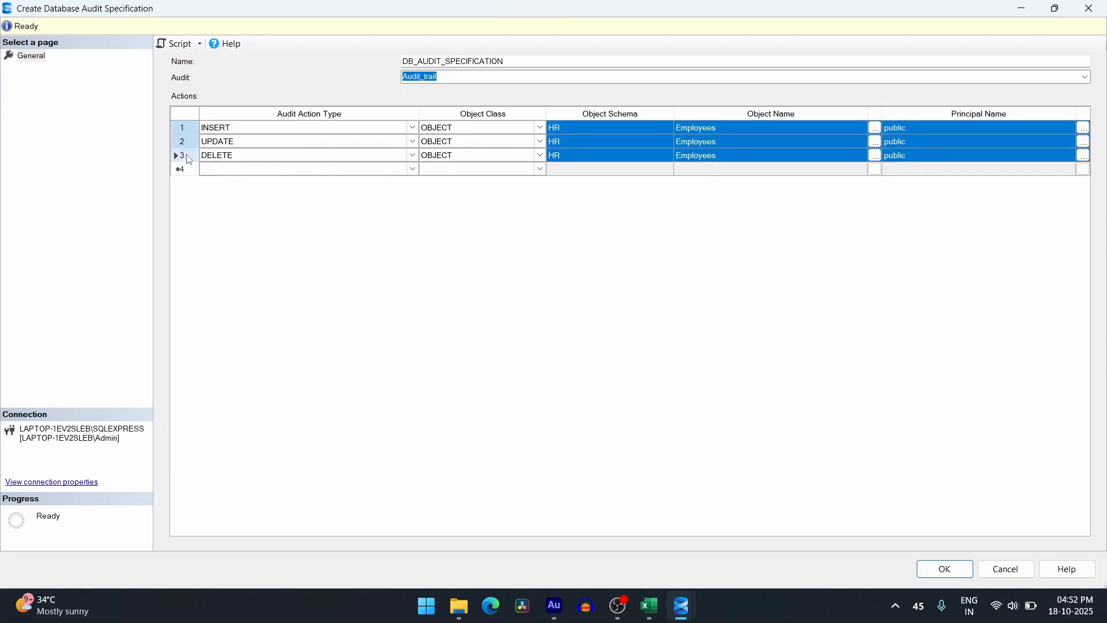
{"action": "key", "text": "Delete"}
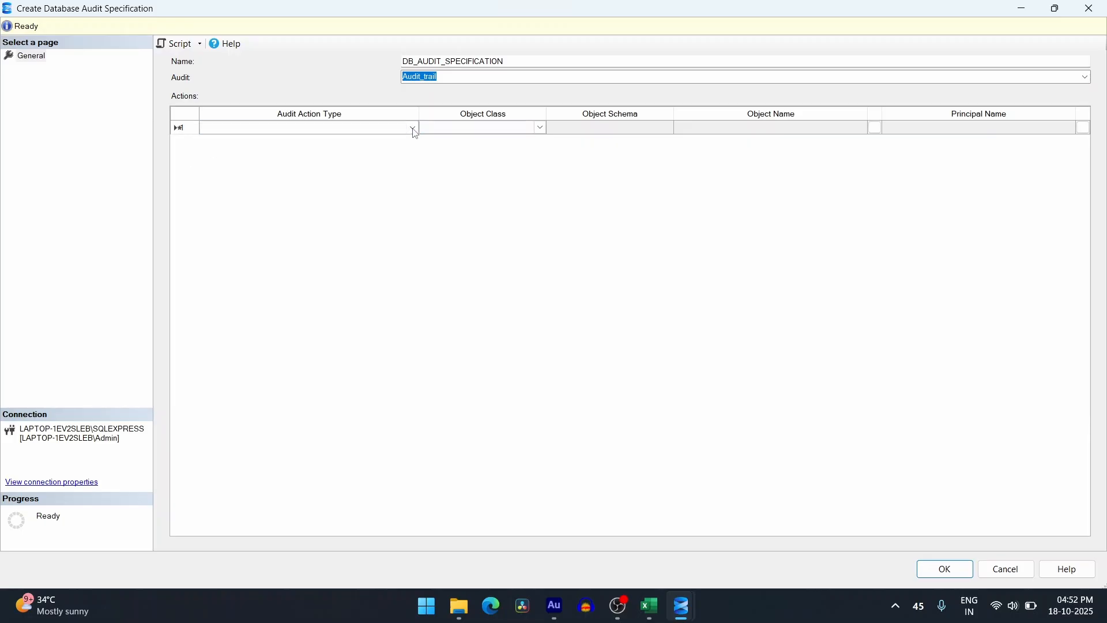
Add a single SCHEMA_OBJECT_ACCESS_GROUP action without object details and create the DB_AUDIT_SPECIFICATION database audit specification
{"action": "left_click", "coordinate": [413, 128]}
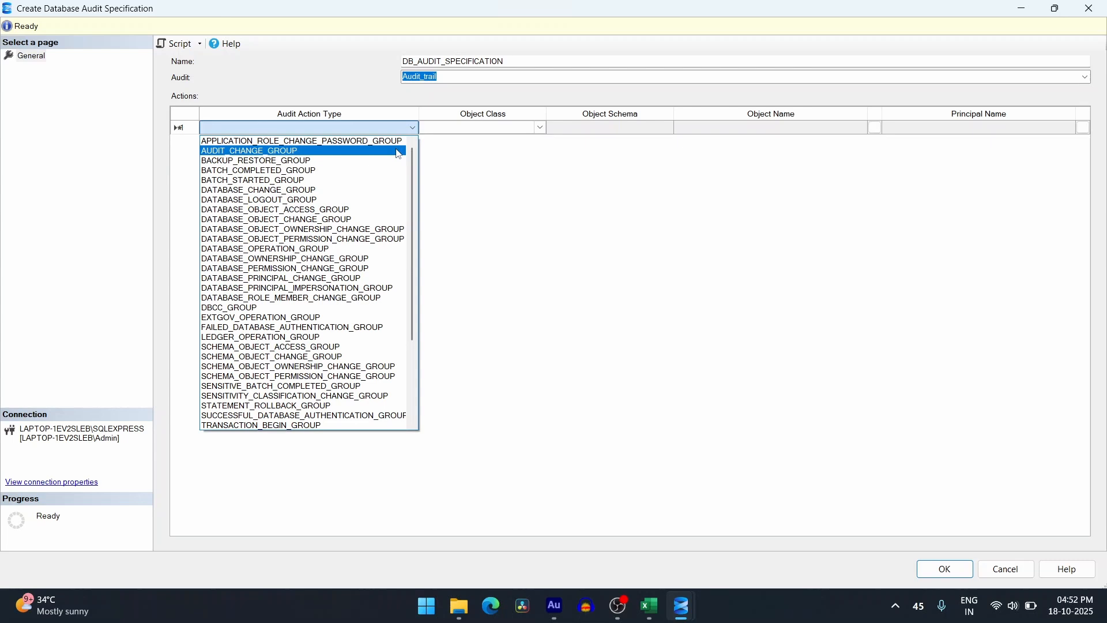
{"action": "left_click_drag", "start_coordinate": [414, 182], "coordinate": [417, 211]}
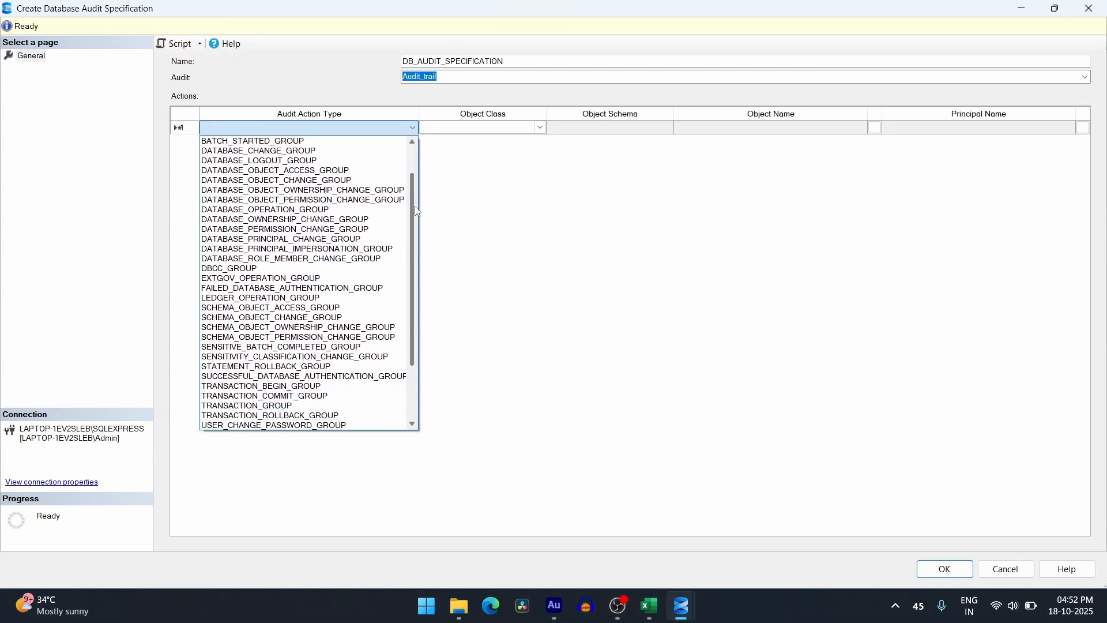
{"action": "left_click", "coordinate": [314, 311]}
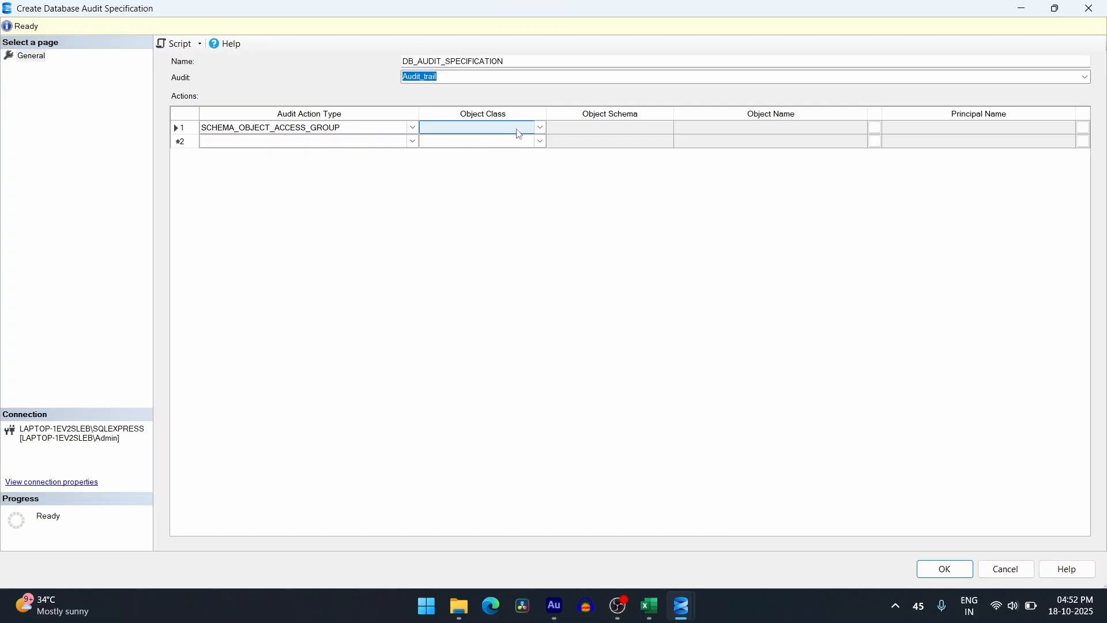
{"action": "left_click", "coordinate": [608, 131]}
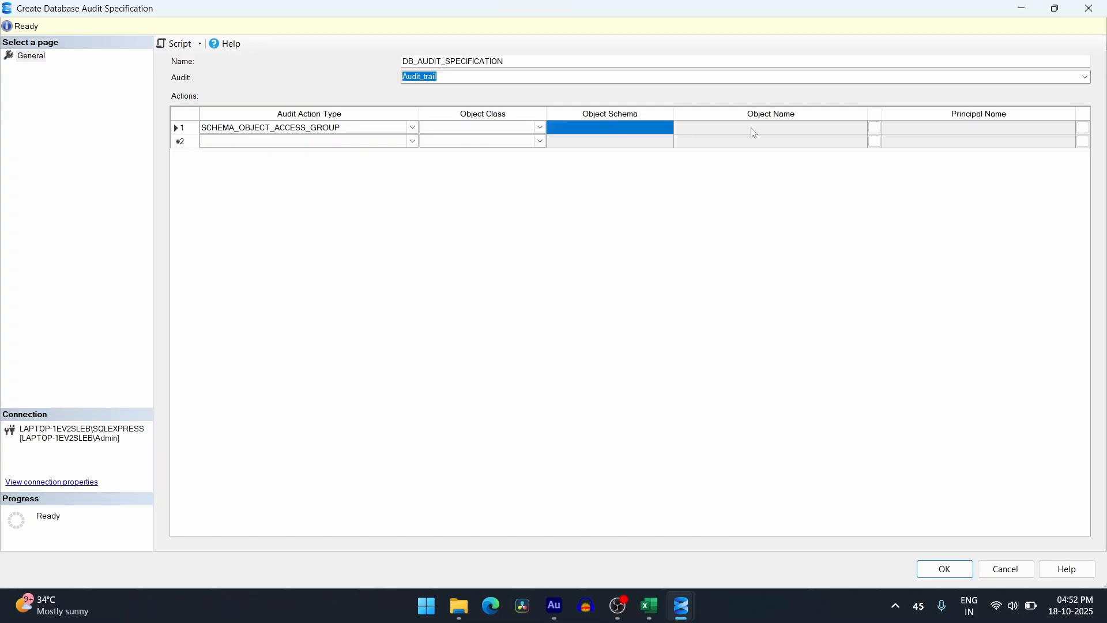
{"action": "left_click", "coordinate": [781, 132]}
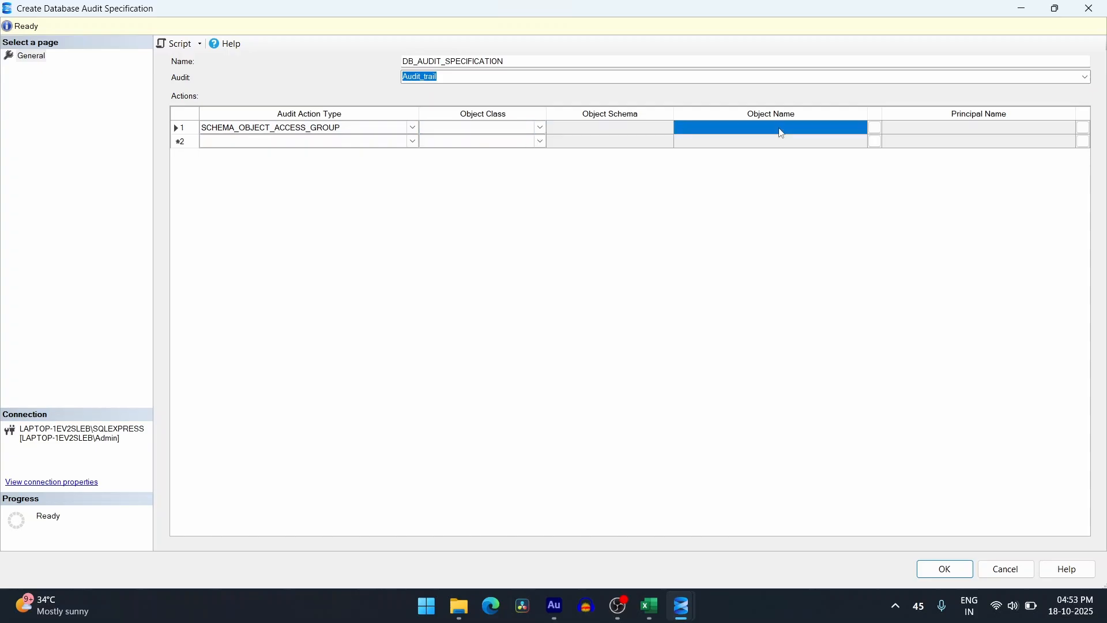
{"action": "left_click", "coordinate": [1009, 132]}
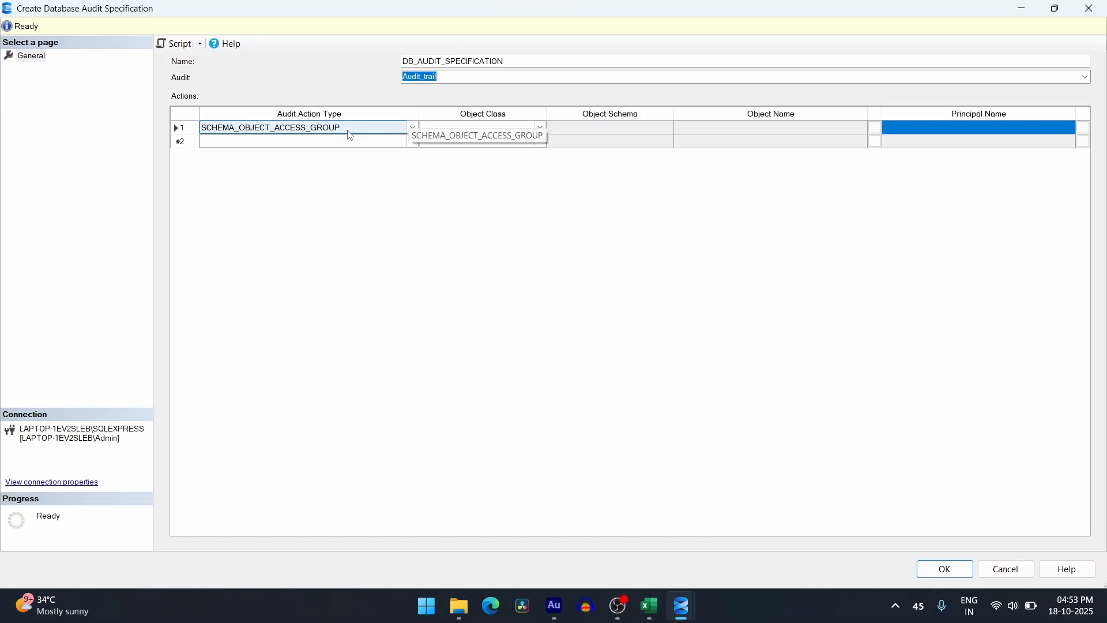
{"action": "left_click", "coordinate": [356, 144]}
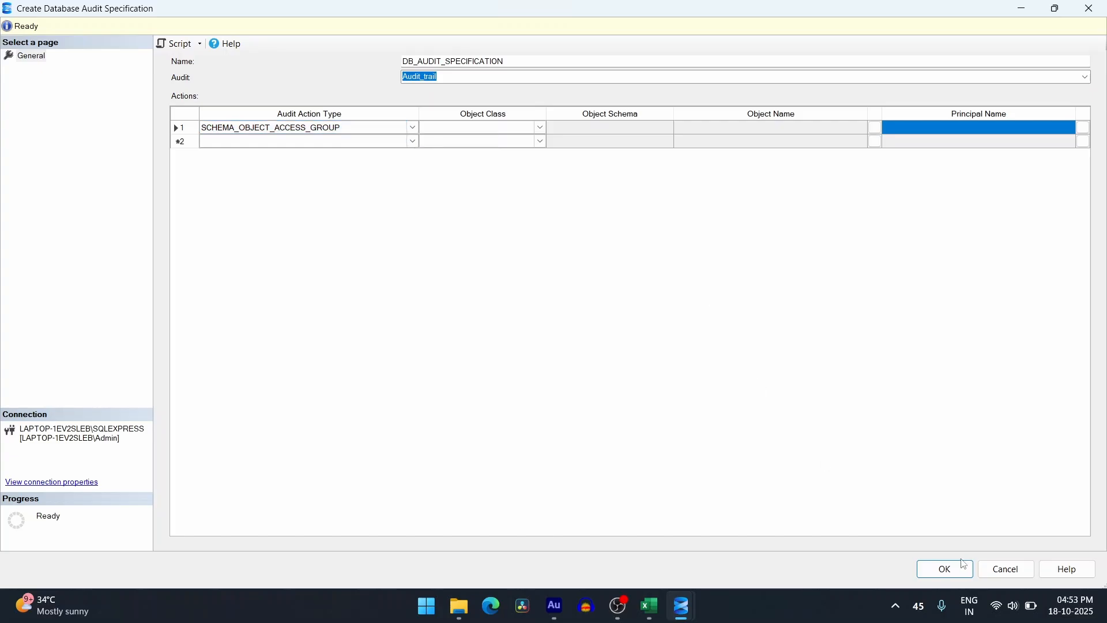
{"action": "left_click", "coordinate": [958, 574]}
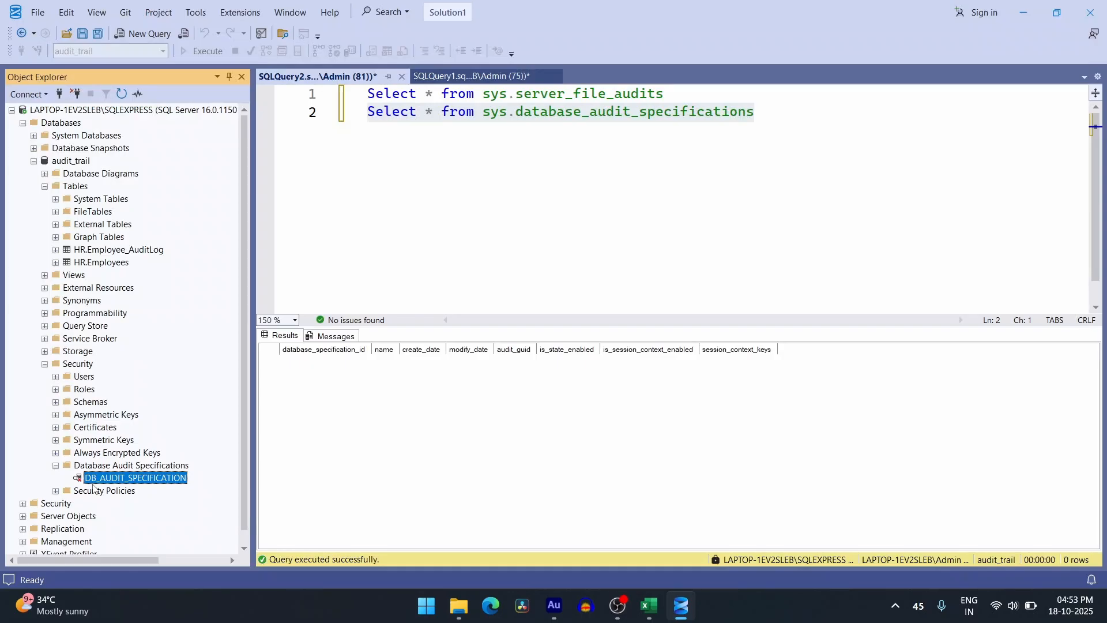
Enable the DB_AUDIT_SPECIFICATION database audit specification and close the result dialog
{"action": "right_click", "coordinate": [94, 478]}
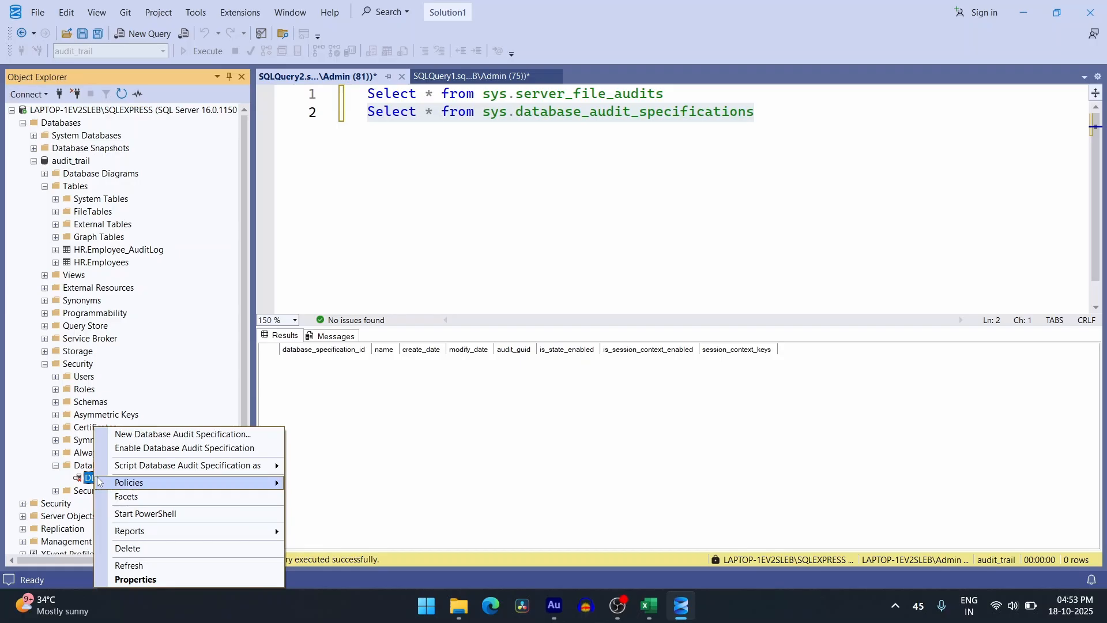
{"action": "left_click", "coordinate": [143, 455]}
{"action": "left_click", "coordinate": [680, 369]}
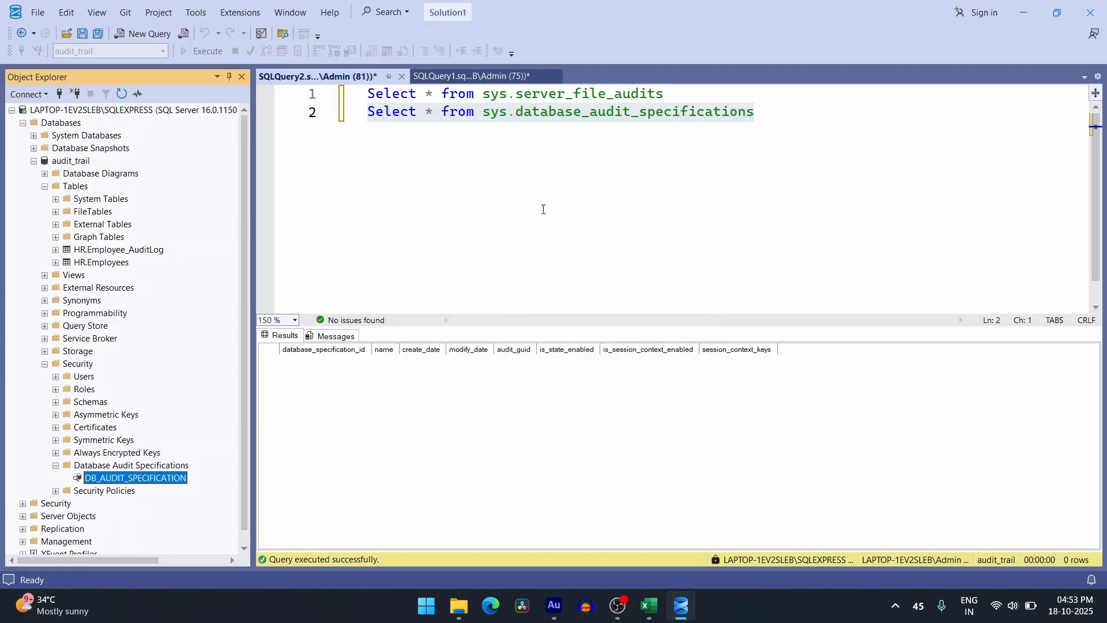
Run the sys.database_audit_specifications query and check the name, create_date, modify_date and is_state_enabled values
{"action": "left_click_drag", "start_coordinate": [773, 112], "coordinate": [363, 113]}
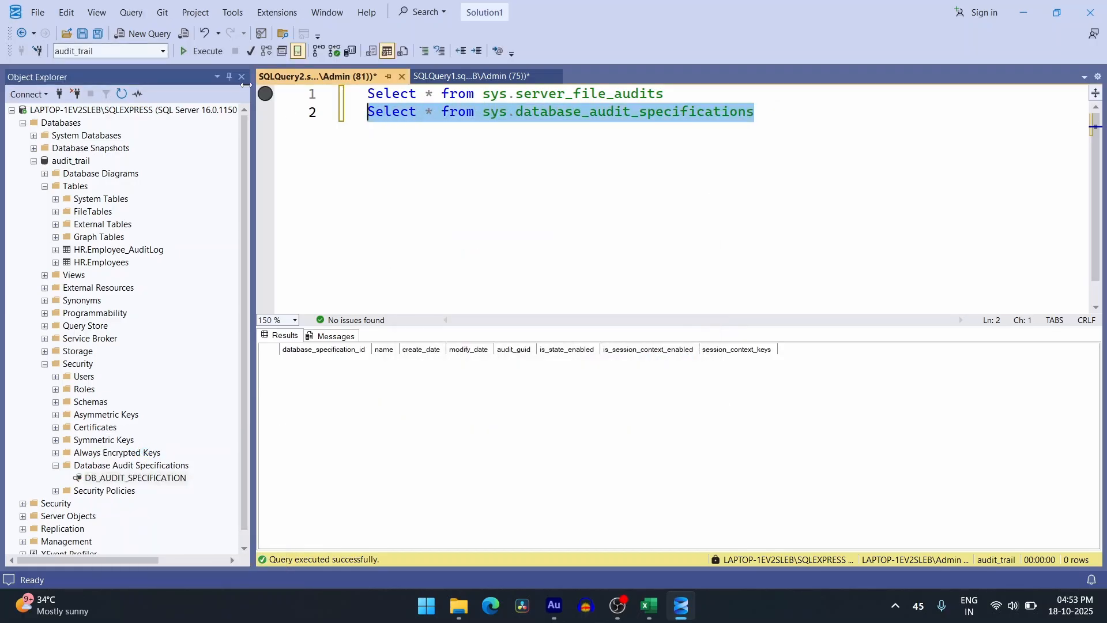
{"action": "left_click", "coordinate": [201, 52]}
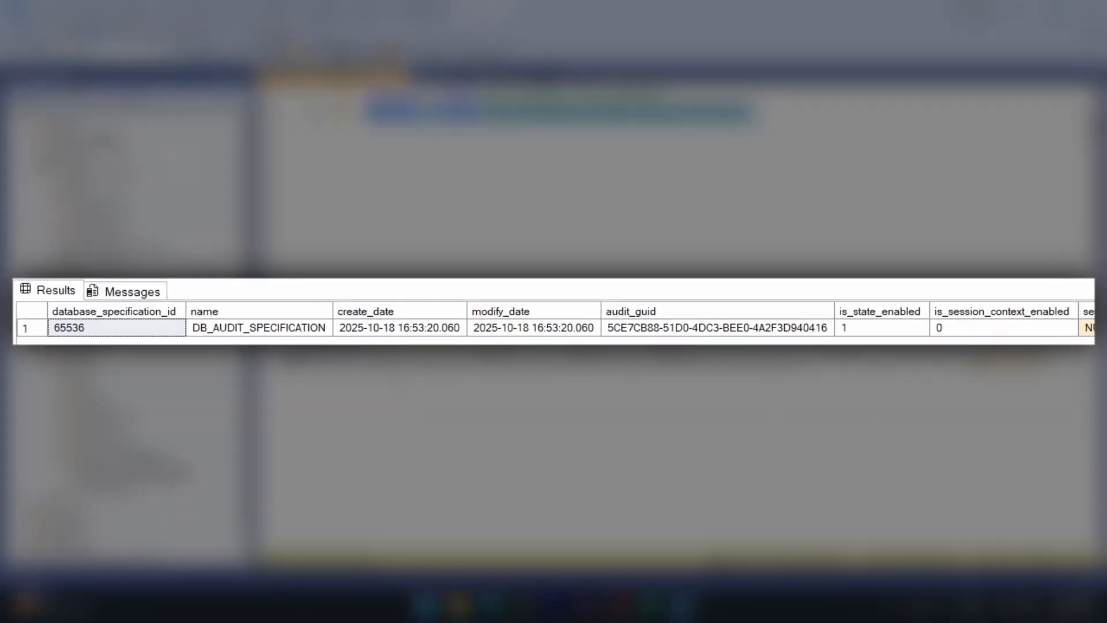
{"action": "left_click", "coordinate": [241, 327]}
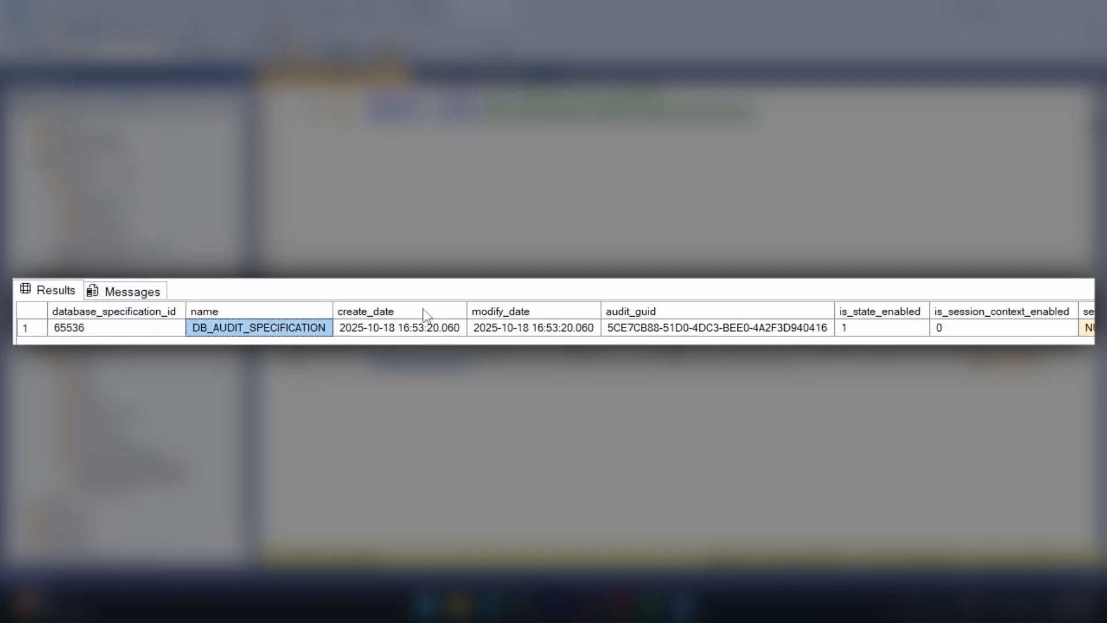
{"action": "left_click", "coordinate": [417, 332]}
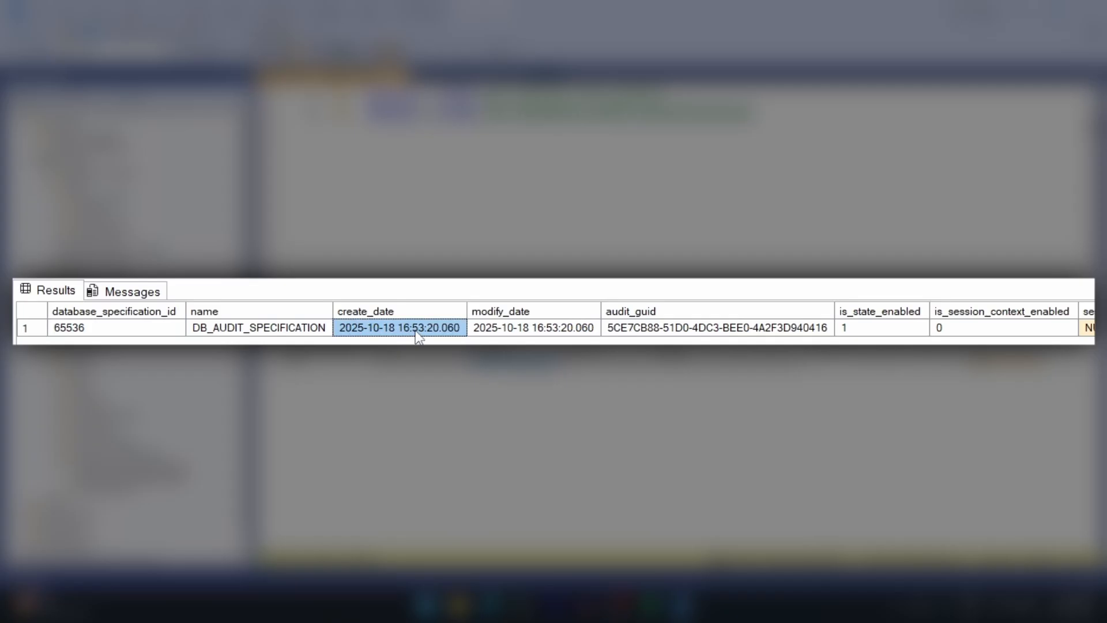
{"action": "left_click", "coordinate": [552, 327]}
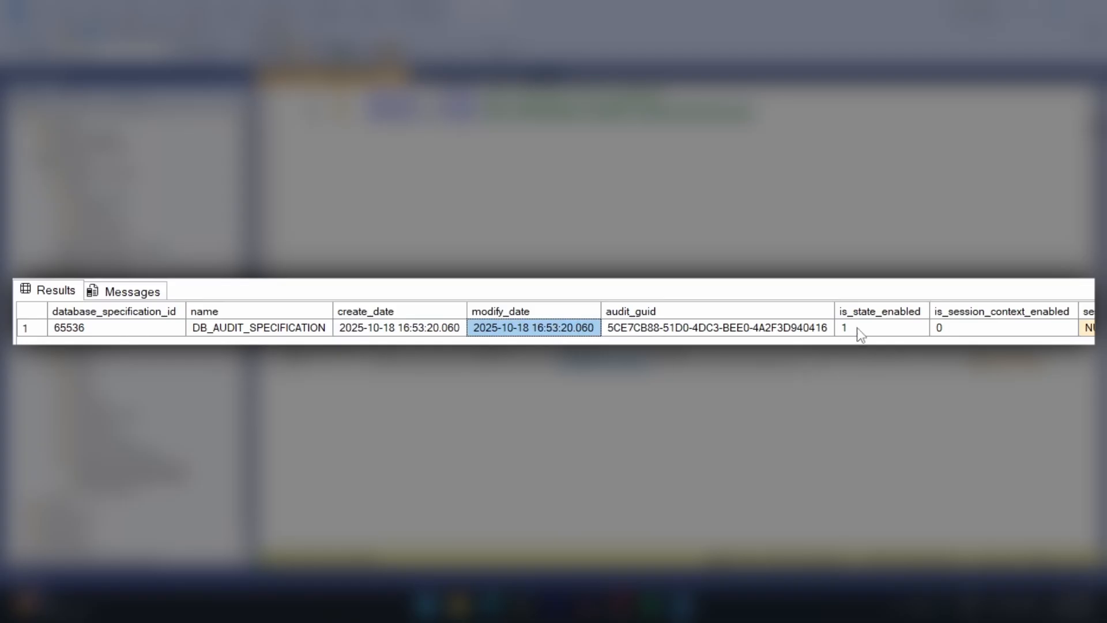
{"action": "left_click", "coordinate": [886, 322]}
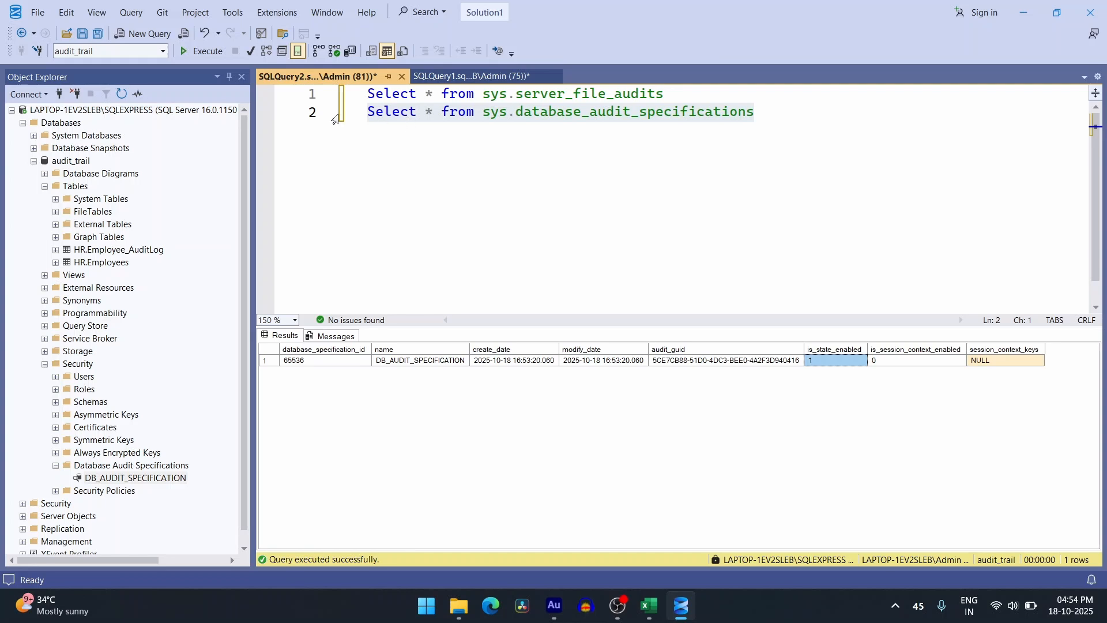
Tidy the object tree and expand the audit_trail database's Security folder to reach its database audit specifications
{"action": "left_click", "coordinate": [33, 162]}
{"action": "left_click", "coordinate": [23, 124]}
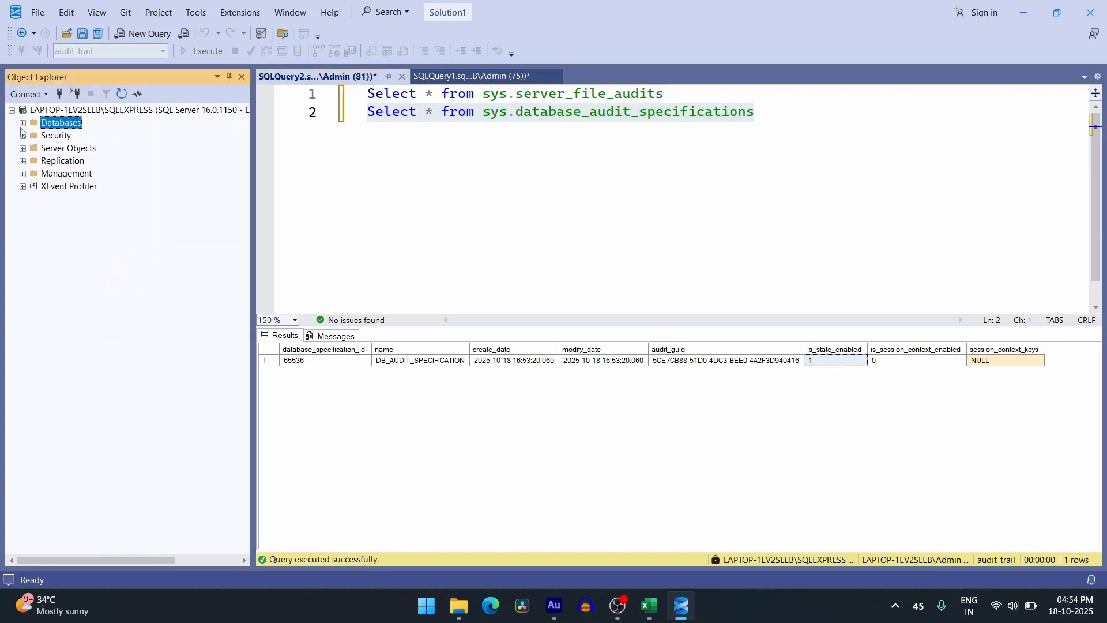
{"action": "left_click", "coordinate": [22, 122]}
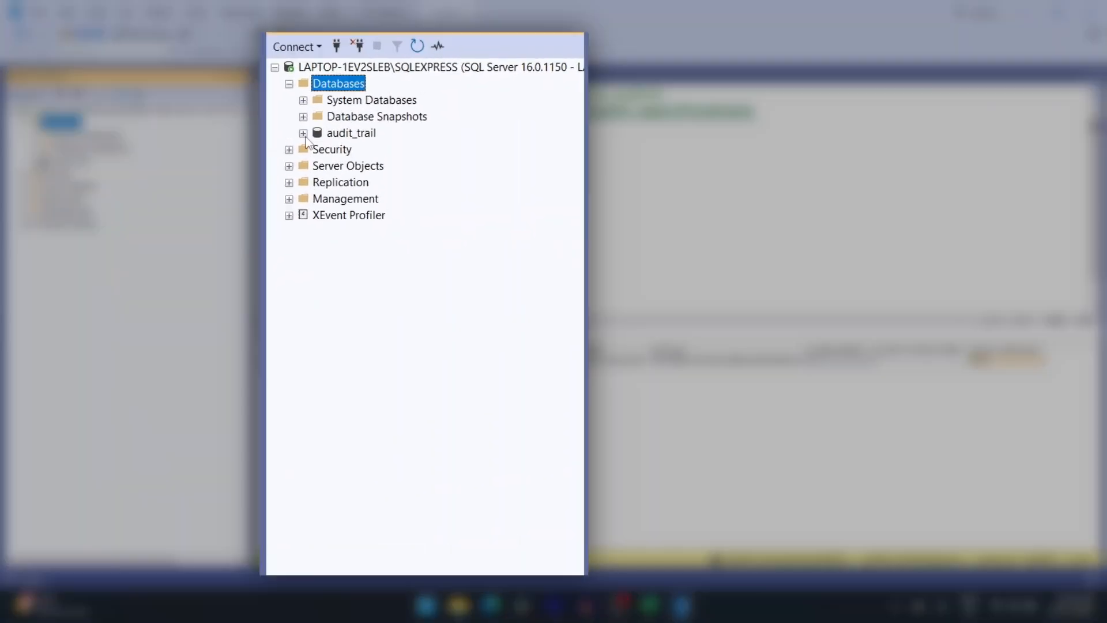
{"action": "left_click", "coordinate": [303, 133]}
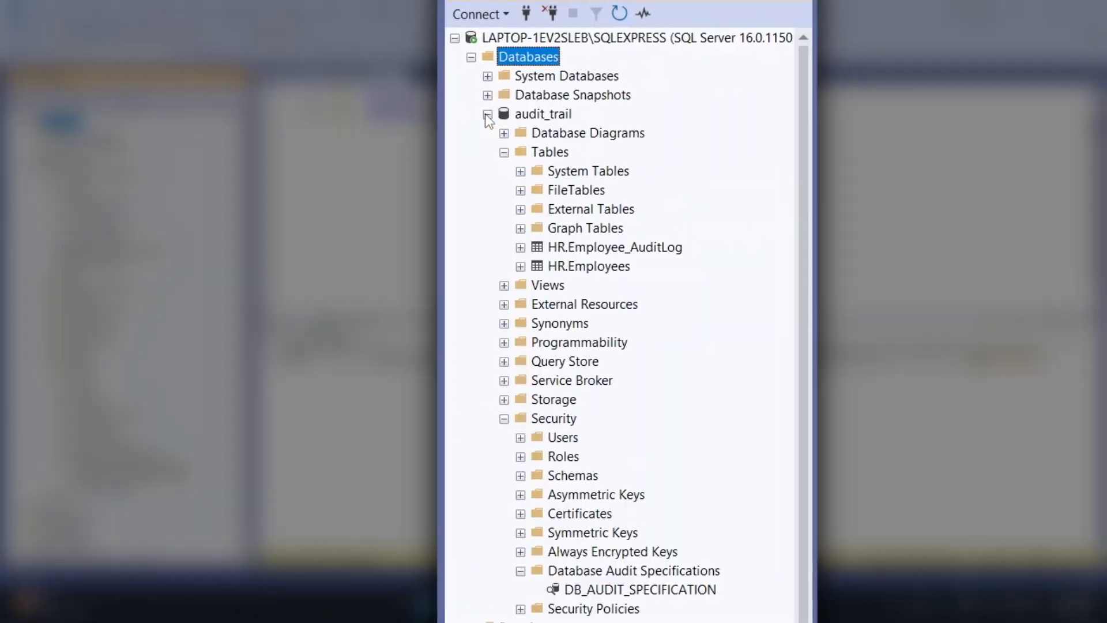
{"action": "left_click", "coordinate": [503, 153]}
{"action": "left_click", "coordinate": [504, 304]}
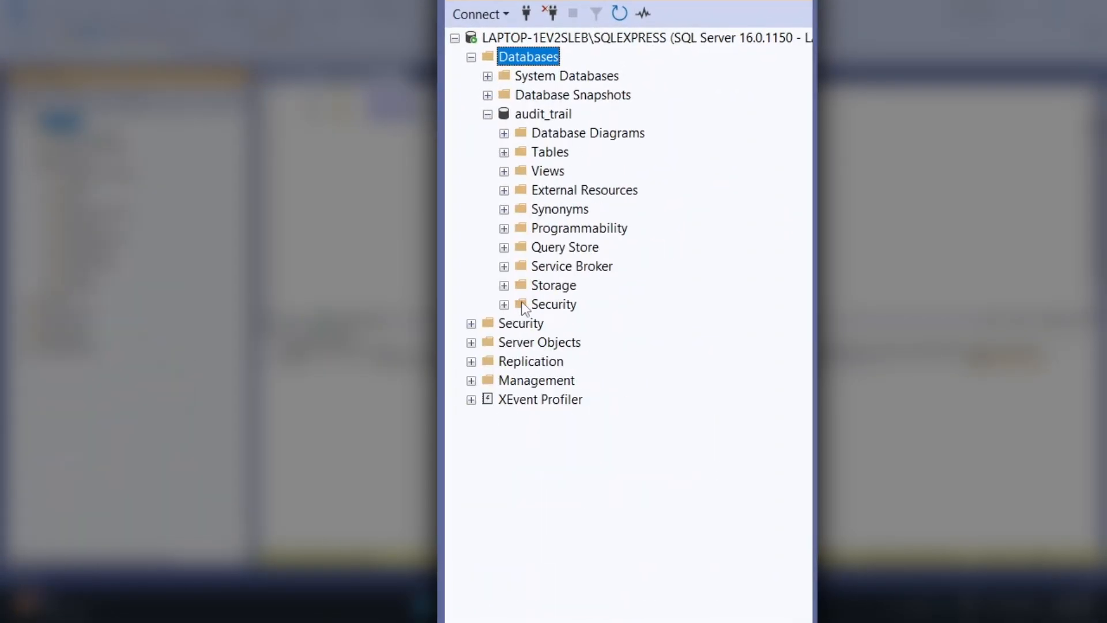
{"action": "left_click", "coordinate": [504, 304]}
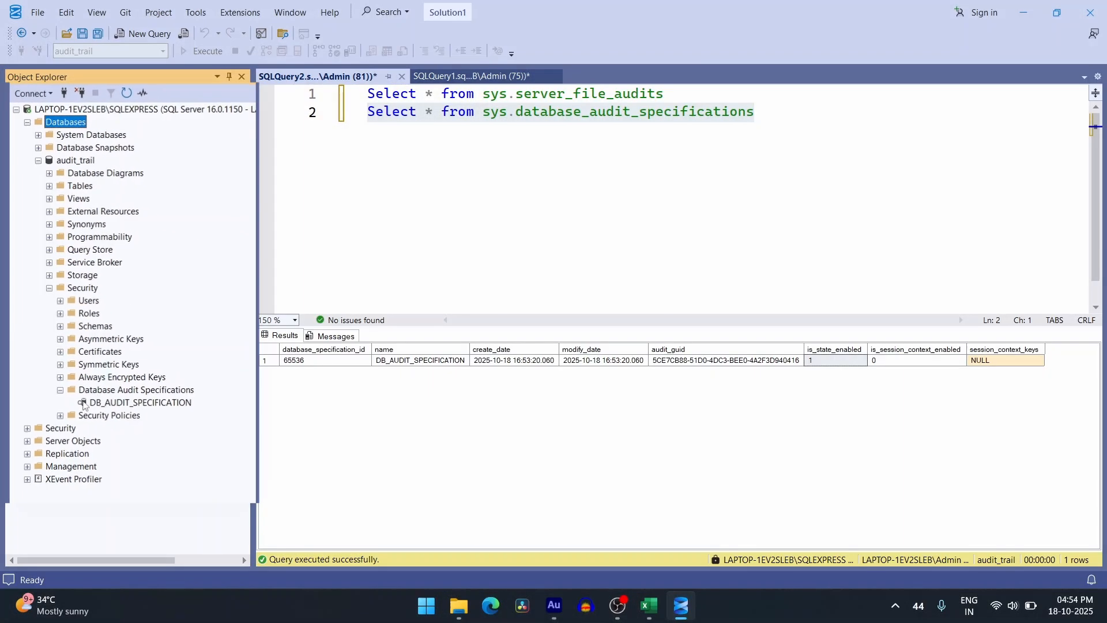
Open the properties of DB_AUDIT_SPECIFICATION, review its audit and action type, and close them without changes
{"action": "right_click", "coordinate": [553, 476]}
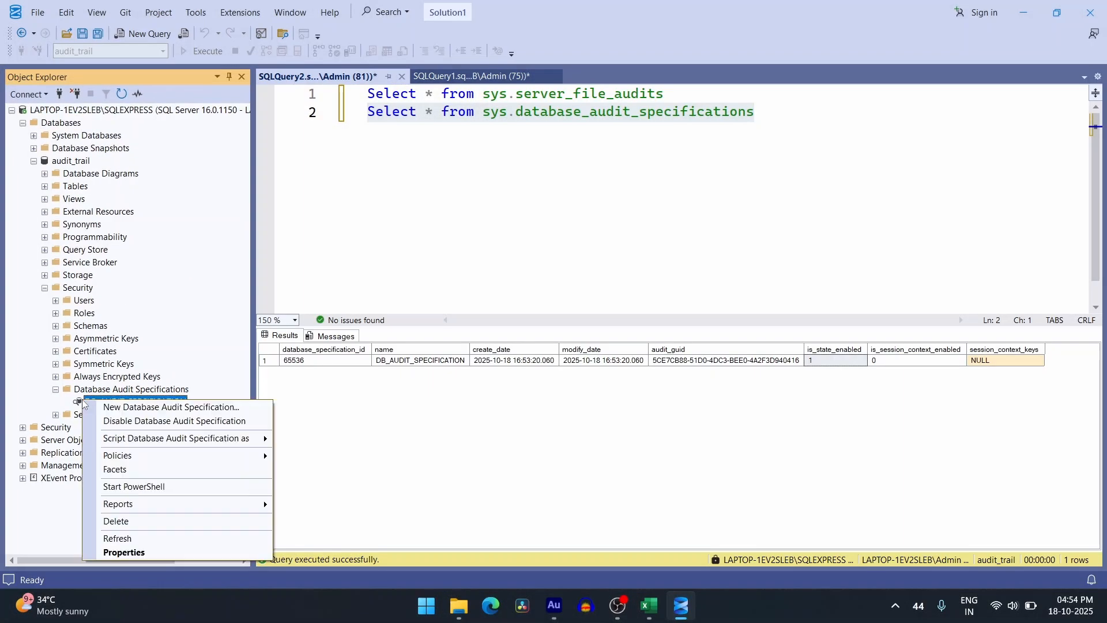
{"action": "left_click", "coordinate": [53, 402]}
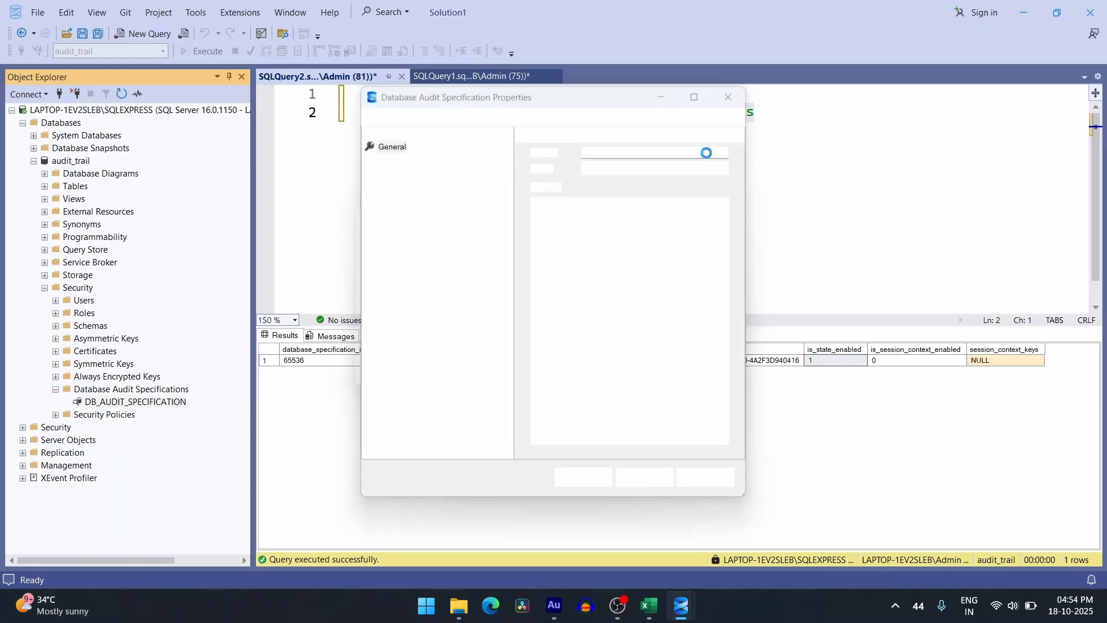
{"action": "left_click", "coordinate": [700, 95]}
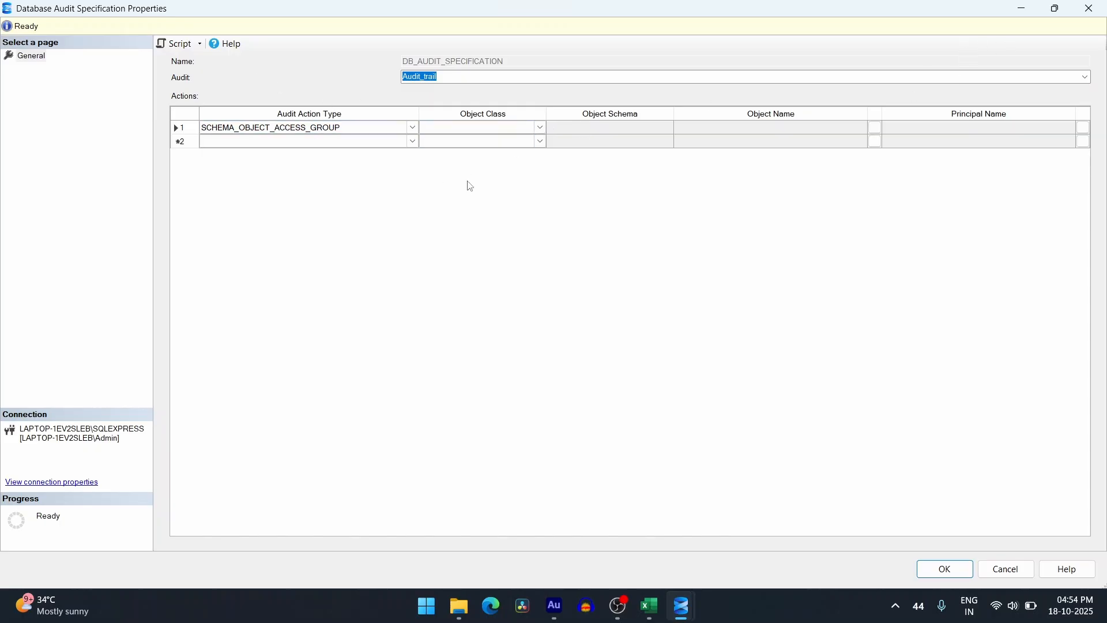
{"action": "key", "text": "Escape"}
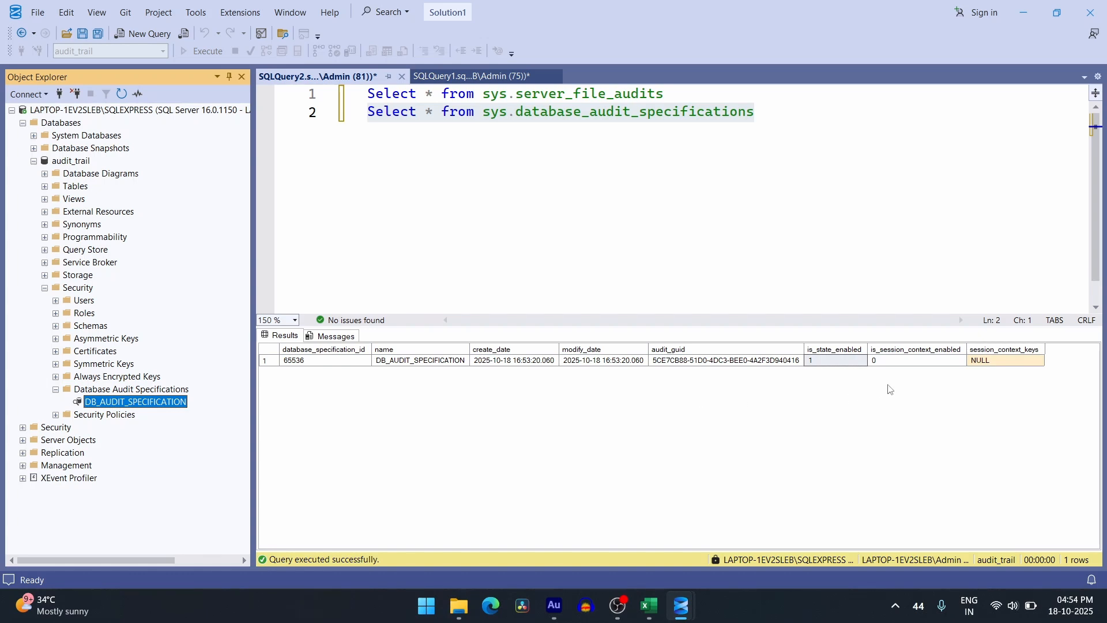
{"action": "key", "text": "alt+Tab"}
{"action": "left_click", "coordinate": [1085, 8]}
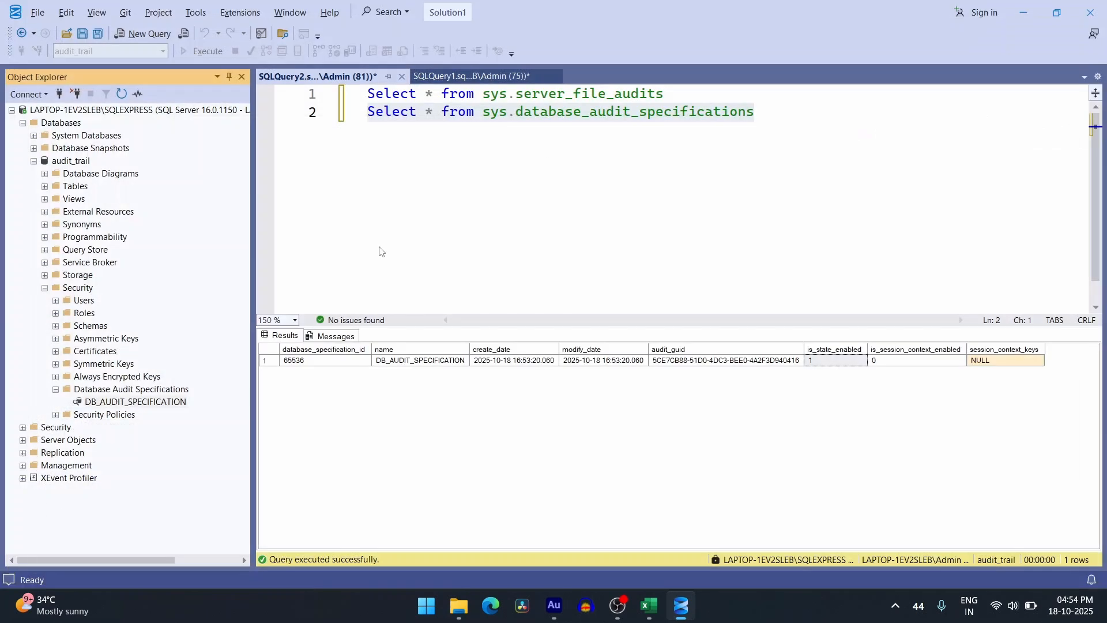
Switch to the Excel workbook and review Step 2 on the Database Audit Specification sheet
{"action": "key", "text": "alt+Tab"}
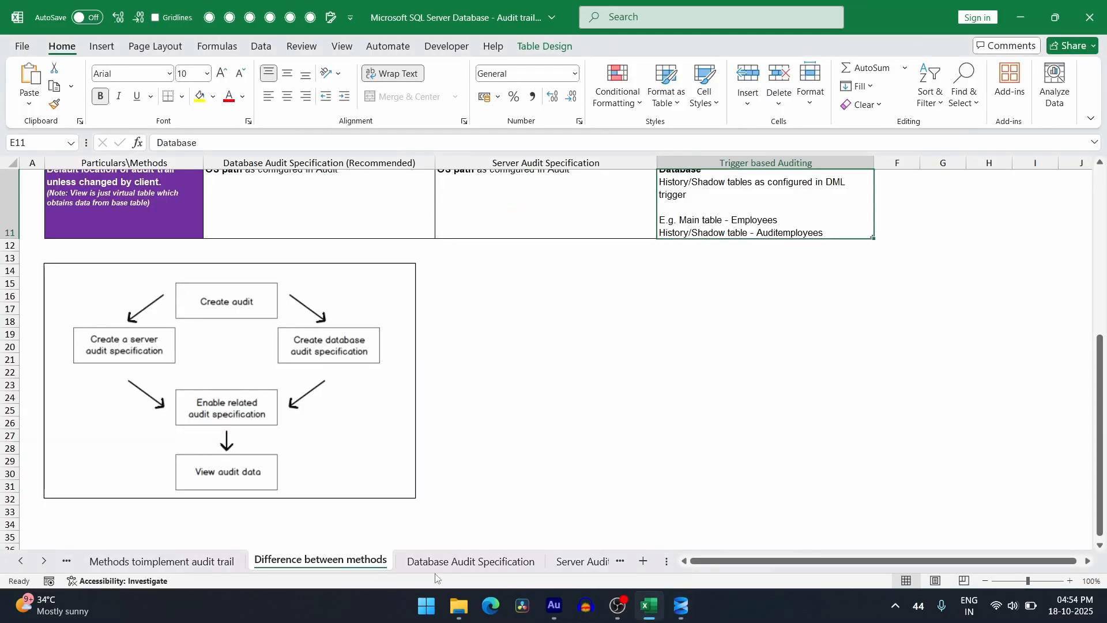
{"action": "left_click", "coordinate": [451, 556]}
{"action": "scroll", "coordinate": [190, 283], "scroll_direction": "up", "scroll_amount": 6}
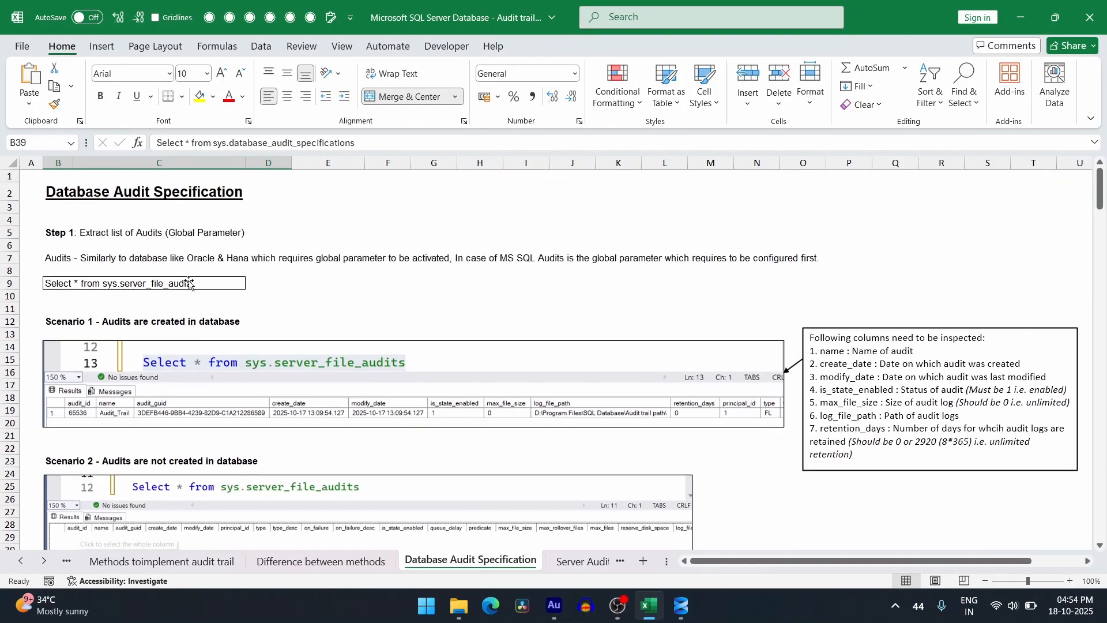
{"action": "scroll", "coordinate": [190, 283], "scroll_direction": "down", "scroll_amount": 11}
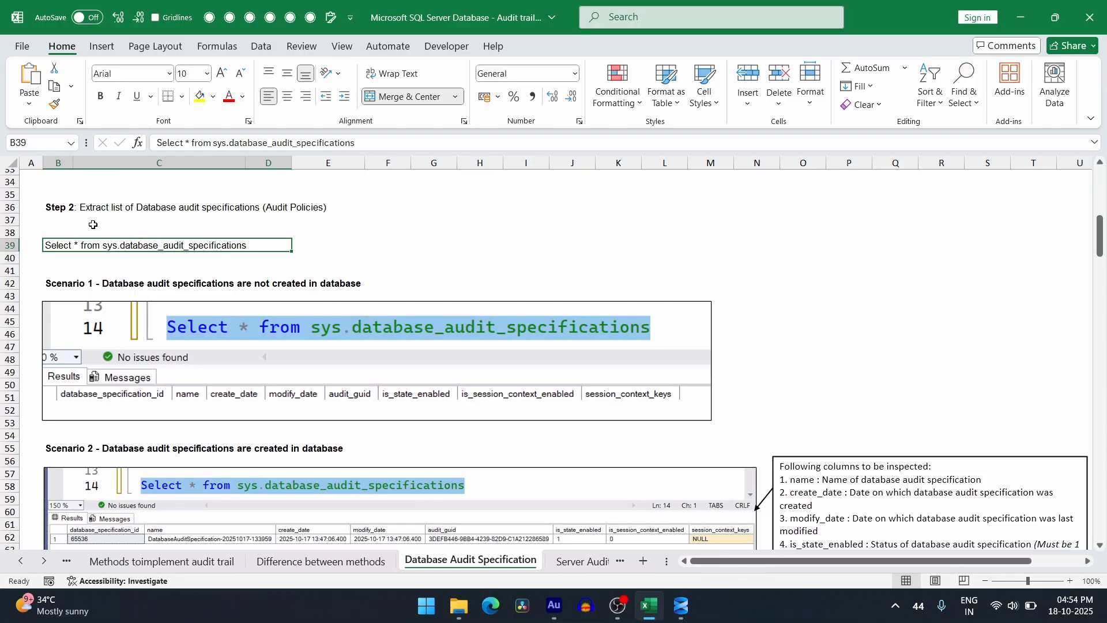
Review the audit guide from the Step 2 scenarios through the specification properties path and action type scenarios to Step 3
{"action": "scroll", "coordinate": [115, 248], "scroll_direction": "down", "scroll_amount": 5}
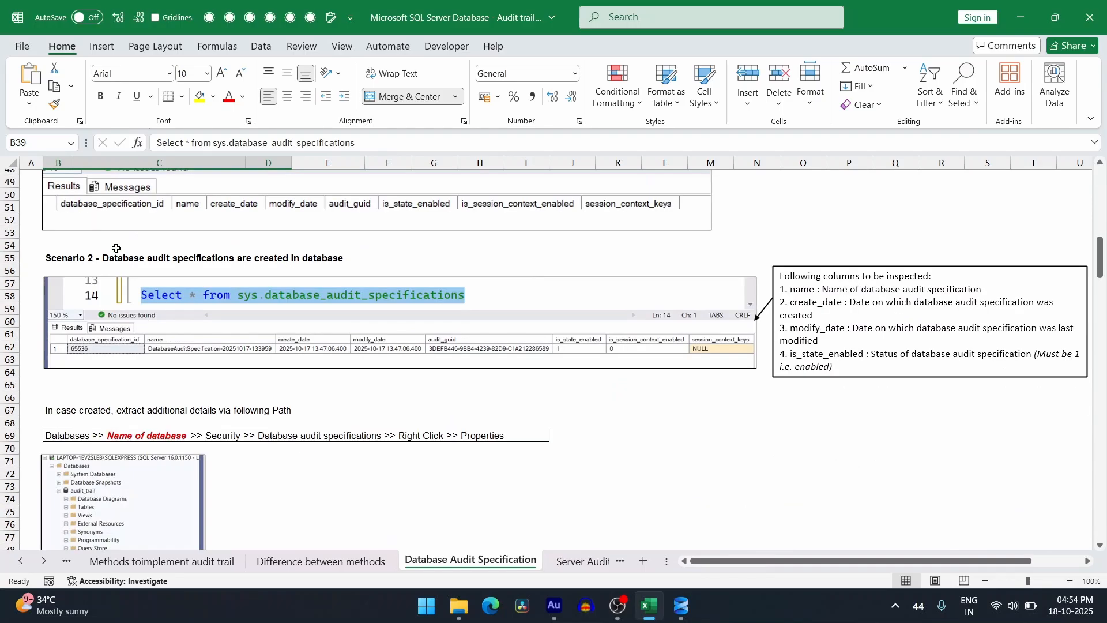
{"action": "scroll", "coordinate": [141, 254], "scroll_direction": "up", "scroll_amount": 3}
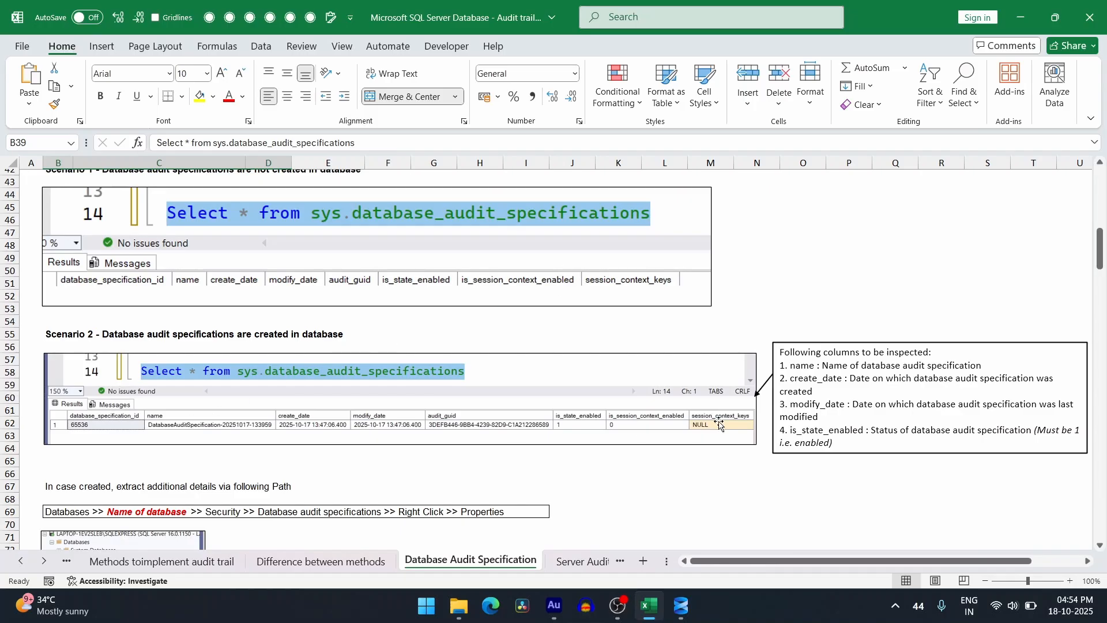
{"action": "scroll", "coordinate": [499, 370], "scroll_direction": "down", "scroll_amount": 7}
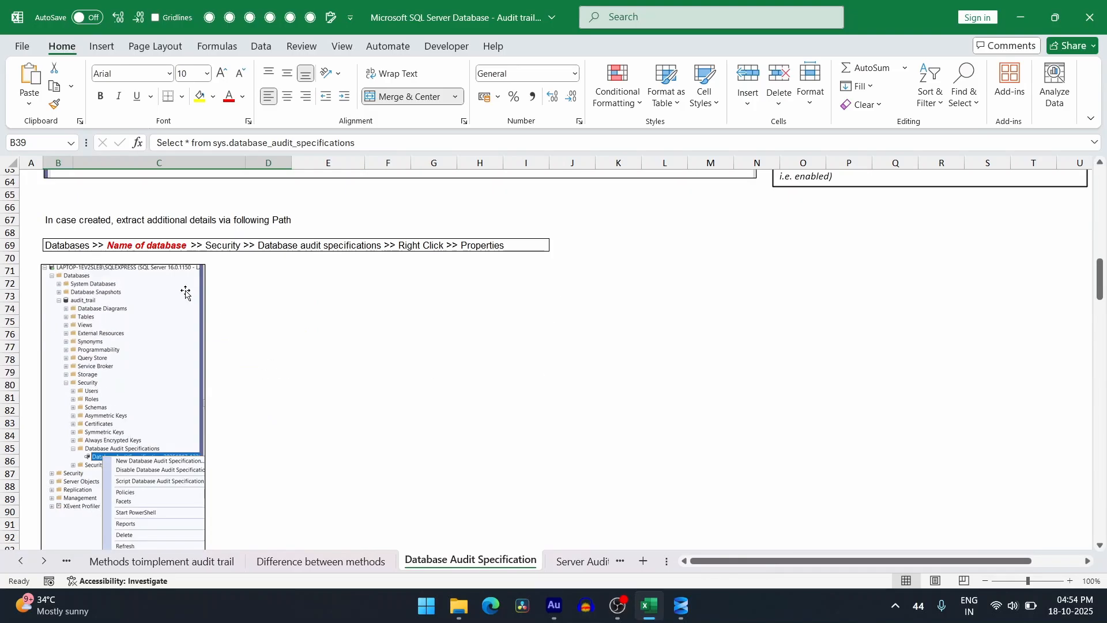
{"action": "scroll", "coordinate": [185, 289], "scroll_direction": "down", "scroll_amount": 7}
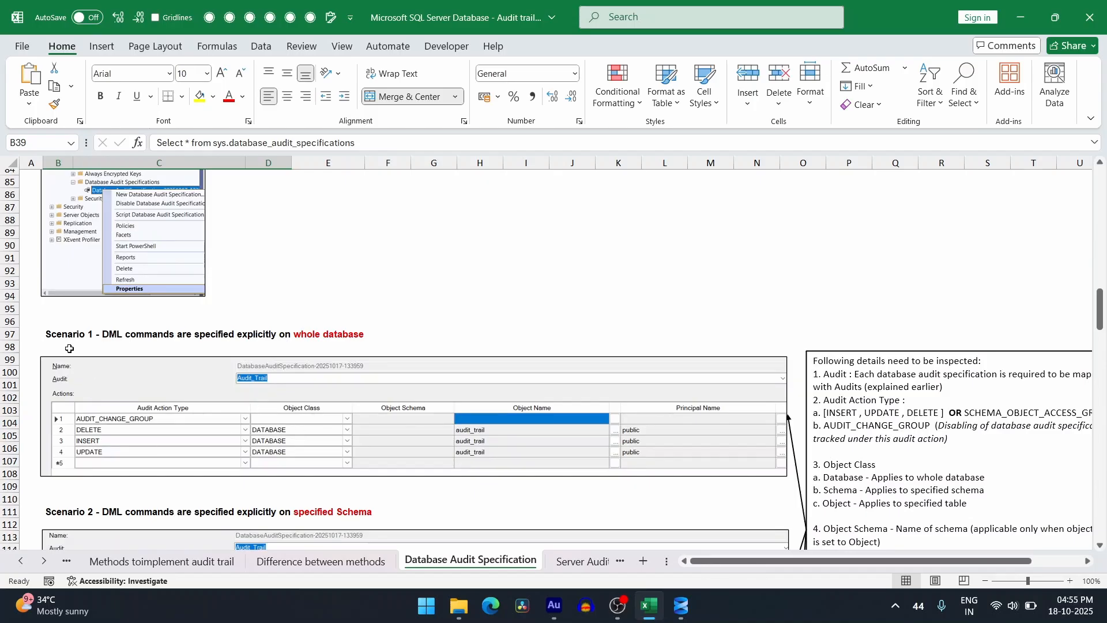
{"action": "scroll", "coordinate": [196, 293], "scroll_direction": "down", "scroll_amount": 4}
{"action": "scroll", "coordinate": [301, 369], "scroll_direction": "down", "scroll_amount": 12}
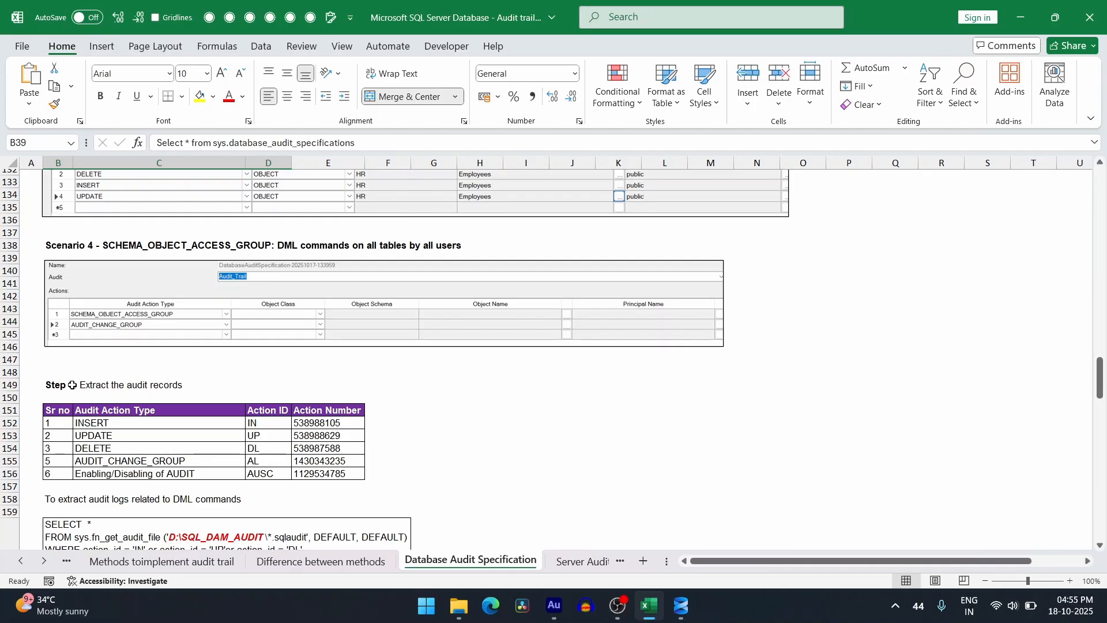
Switch to SQL Server Management Studio, run the HR.Employees select query, and highlight the UPDATE and DELETE statements for review
{"action": "key", "text": "alt+Tab"}
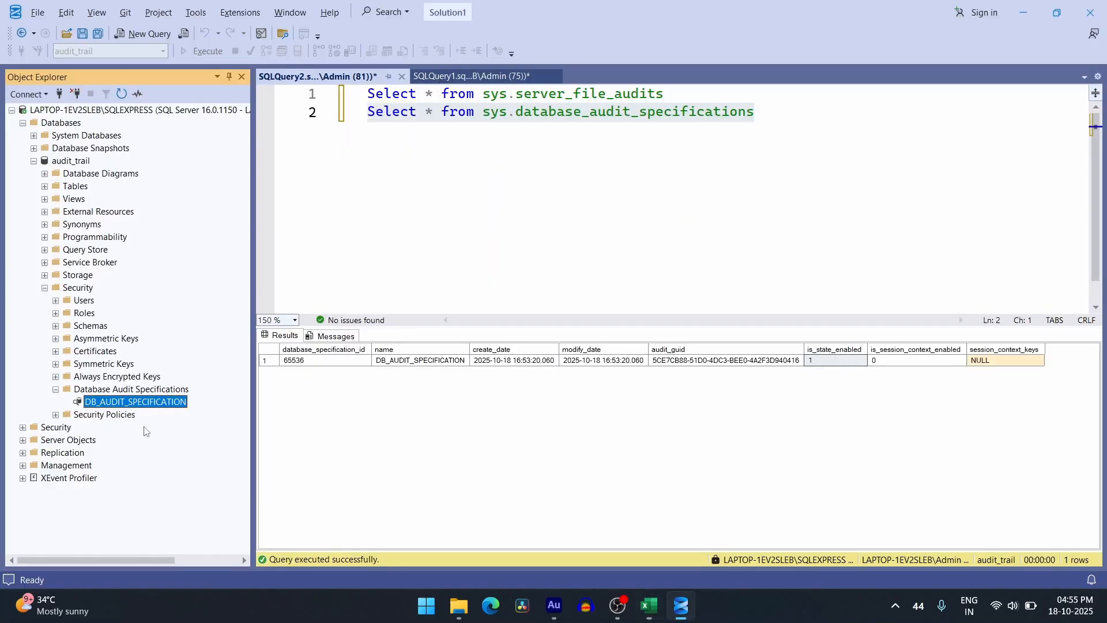
{"action": "left_click", "coordinate": [455, 78]}
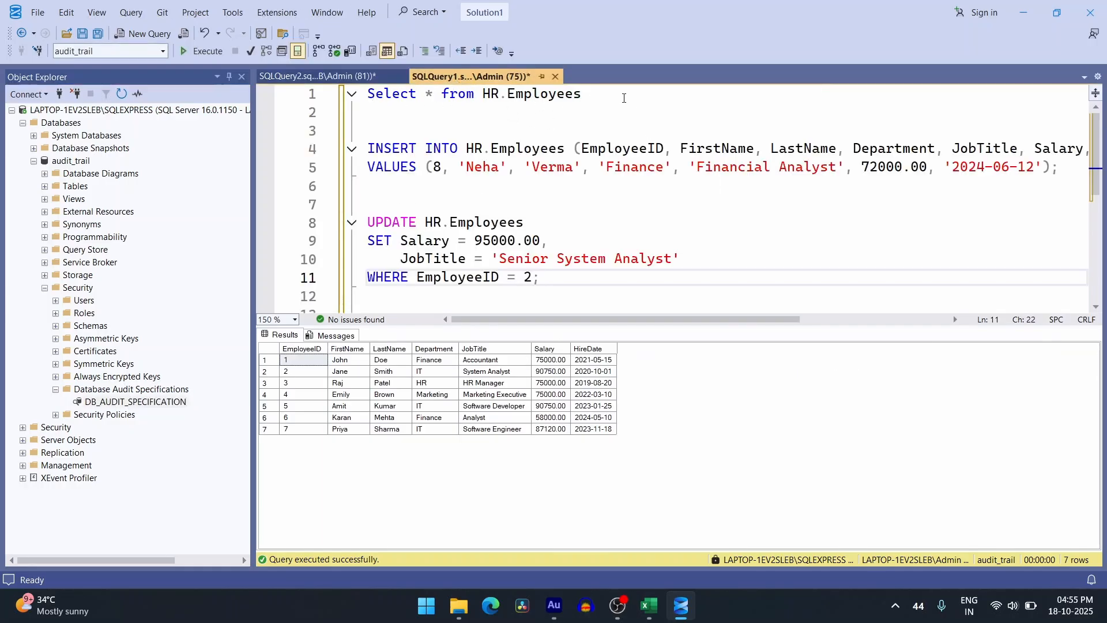
{"action": "left_click_drag", "start_coordinate": [612, 95], "coordinate": [368, 94]}
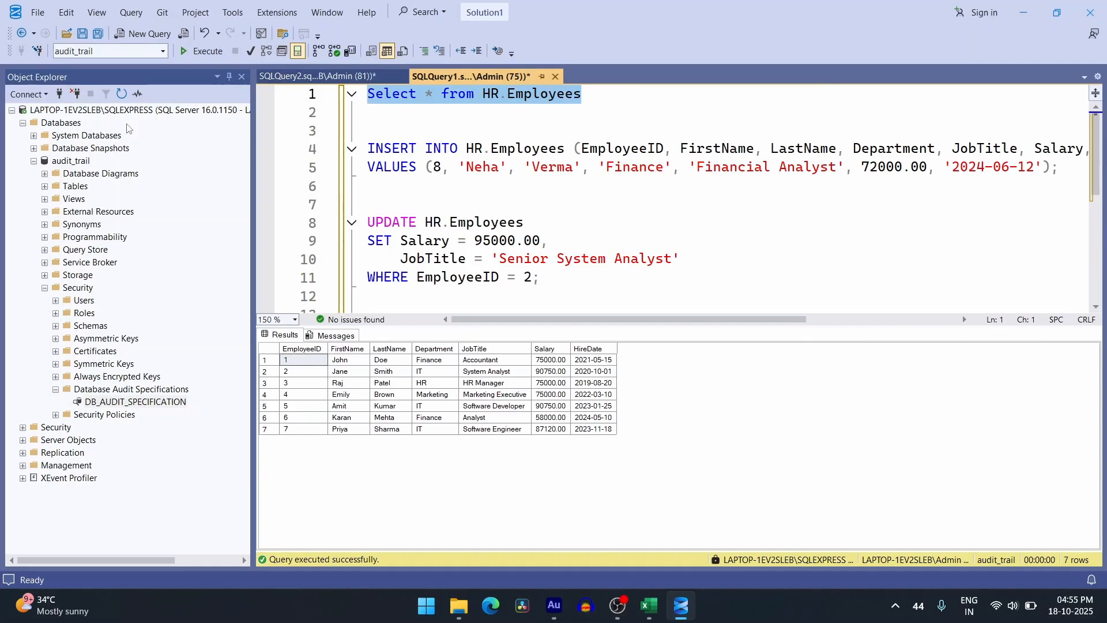
{"action": "left_click", "coordinate": [202, 50]}
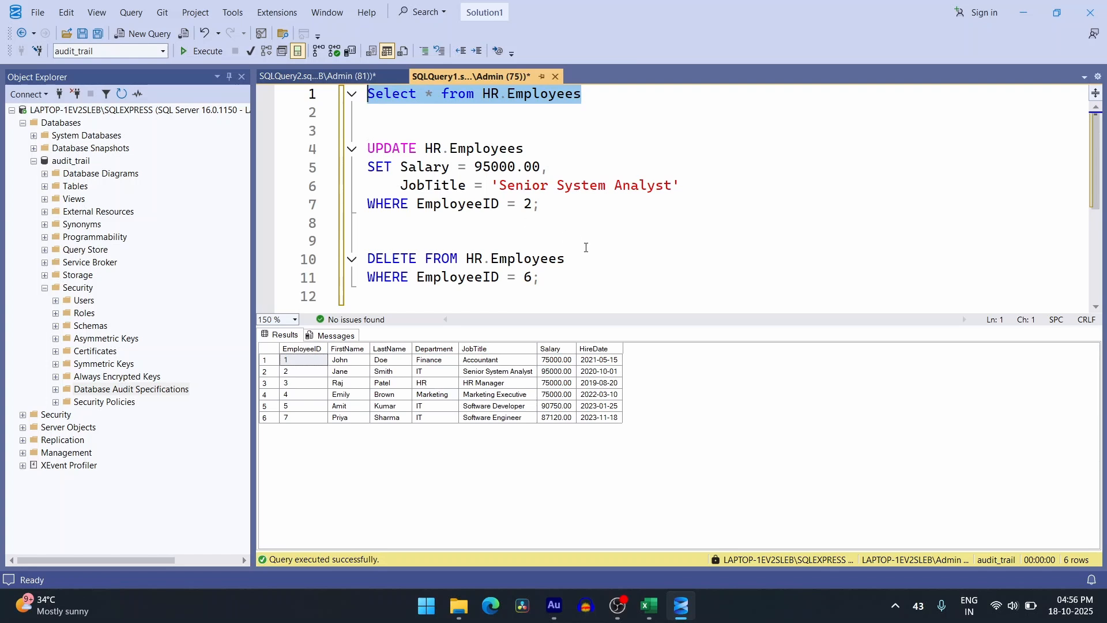
{"action": "left_click_drag", "start_coordinate": [568, 286], "coordinate": [367, 148]}
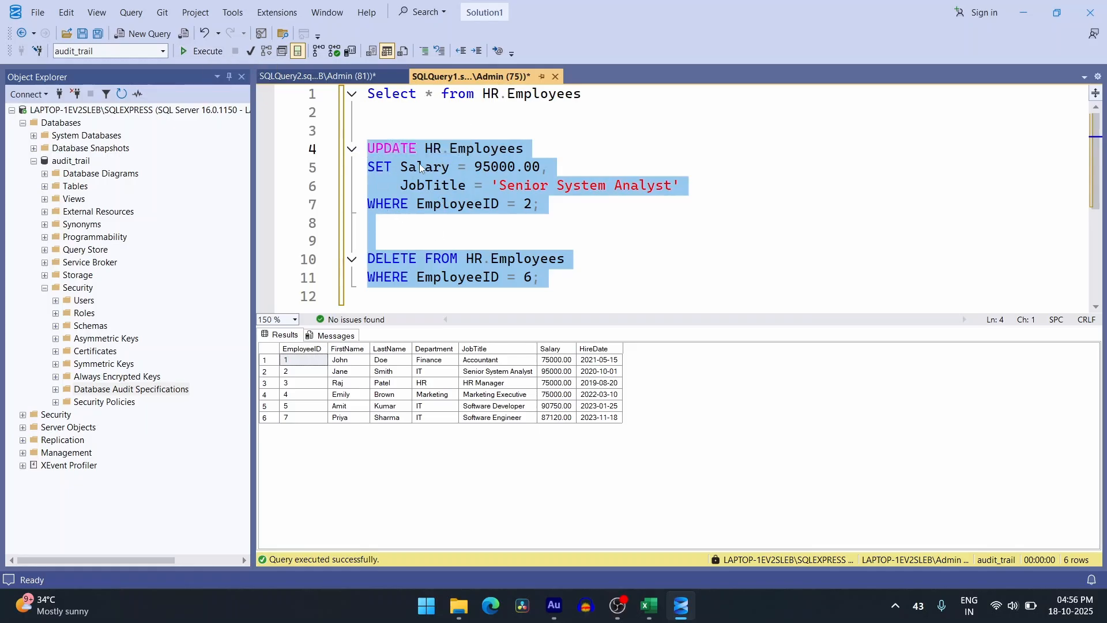
Switch to the Excel workbook and copy the Step 3 query that extracts audit logs related to DML commands
{"action": "key", "text": "alt+Tab"}
{"action": "scroll", "coordinate": [269, 298], "scroll_direction": "down", "scroll_amount": 5}
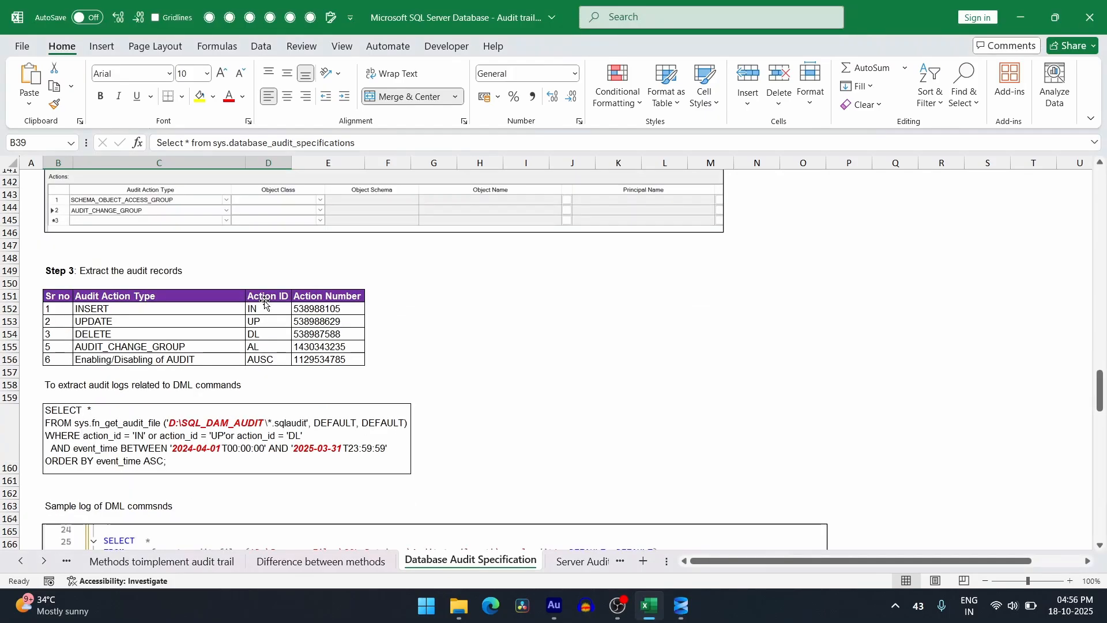
{"action": "left_click", "coordinate": [109, 373]}
{"action": "double_click", "coordinate": [109, 373]}
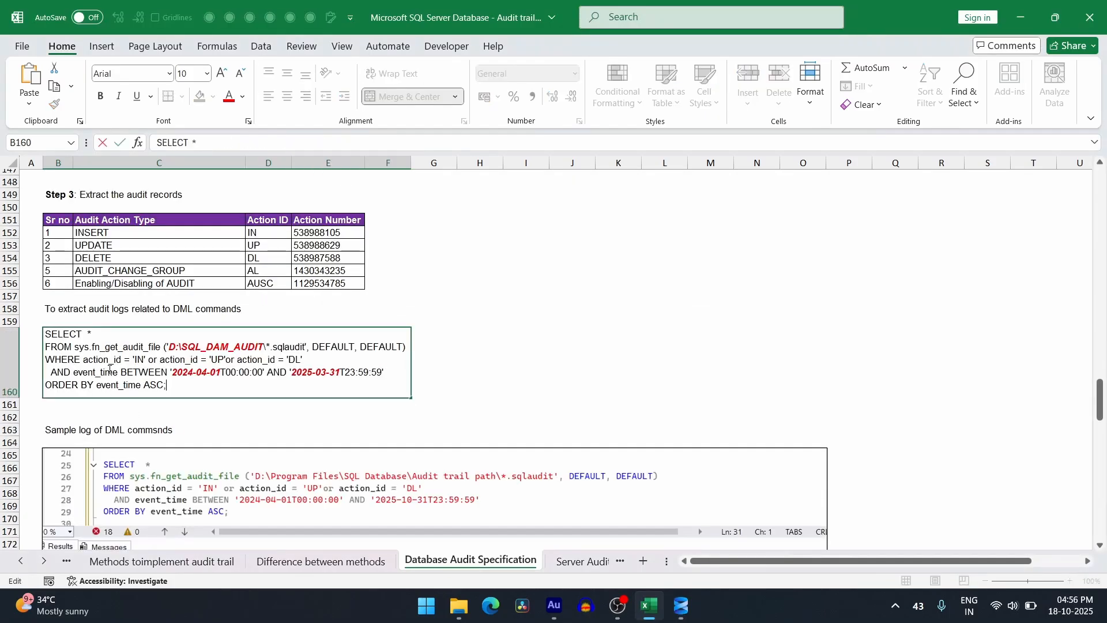
{"action": "key", "text": "ctrl+a"}
{"action": "key", "text": "ctrl+c"}
{"action": "key", "text": "Escape"}
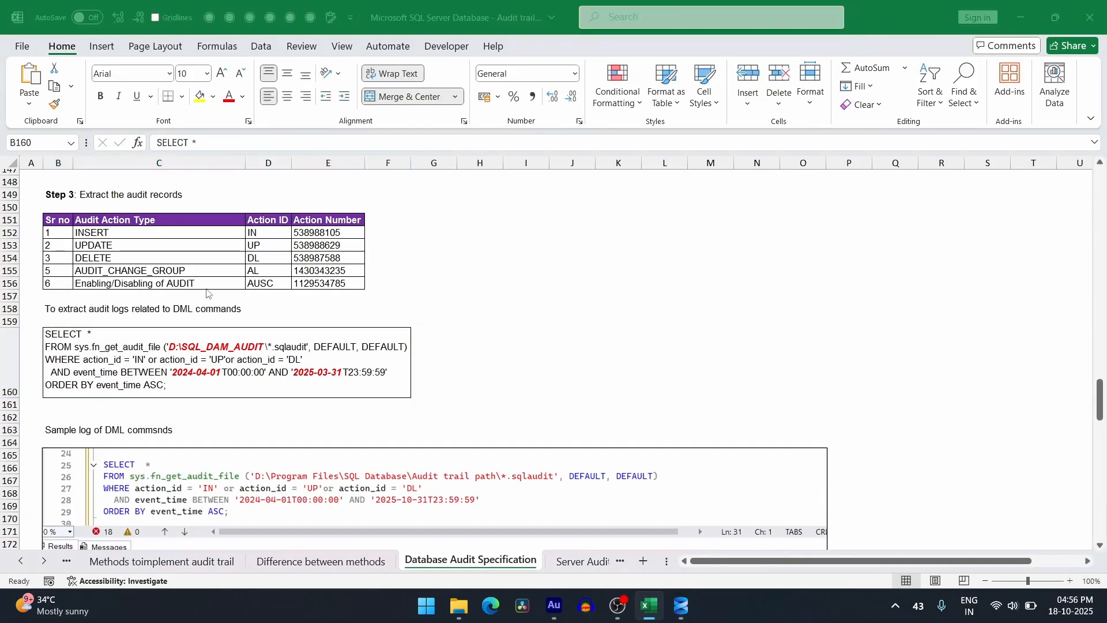
Switch to SQL Server Management Studio and add the copied audit log query below the sys.database_audit_specifications query, separated by a blank line
{"action": "key", "text": "alt+Tab"}
{"action": "left_click", "coordinate": [292, 78]}
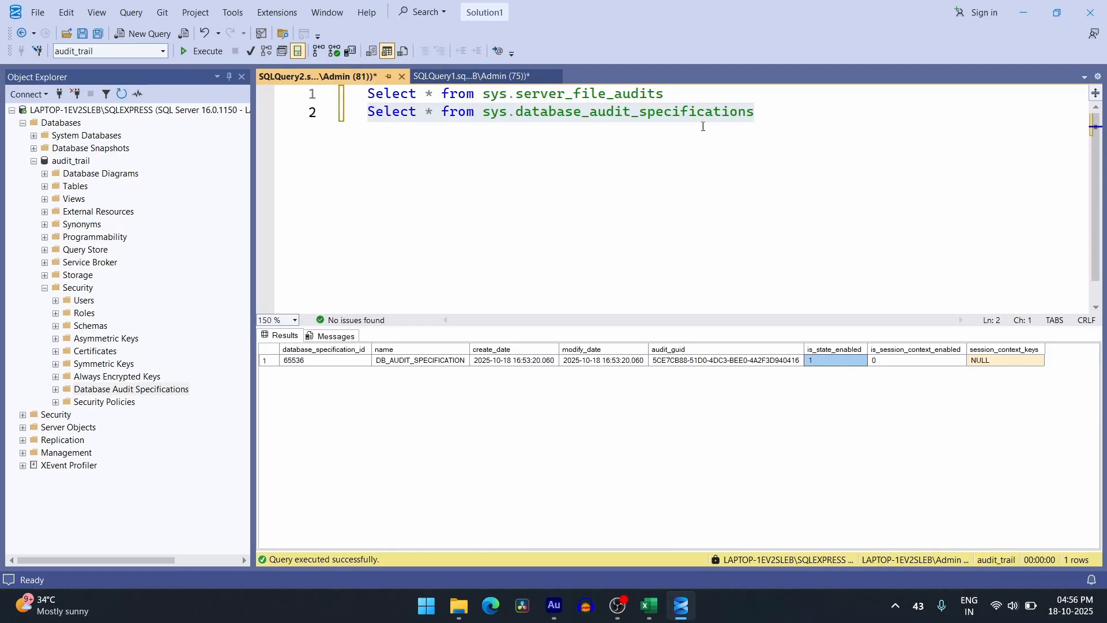
{"action": "left_click", "coordinate": [770, 113]}
{"action": "key", "text": "Return"}
{"action": "key", "text": "Return"}
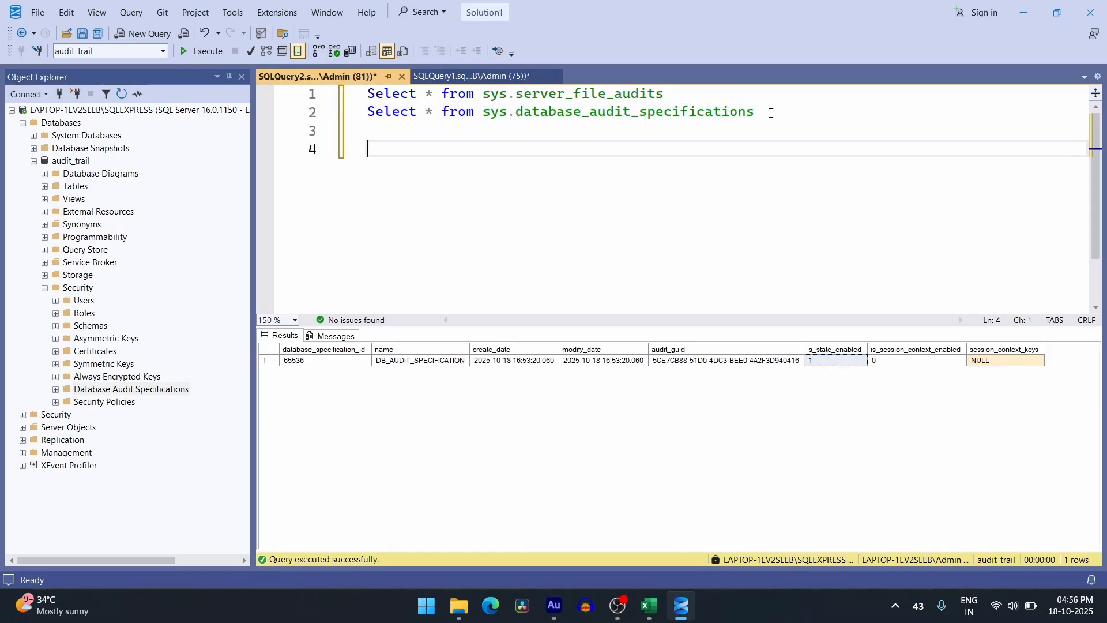
{"action": "key", "text": "ctrl+v"}
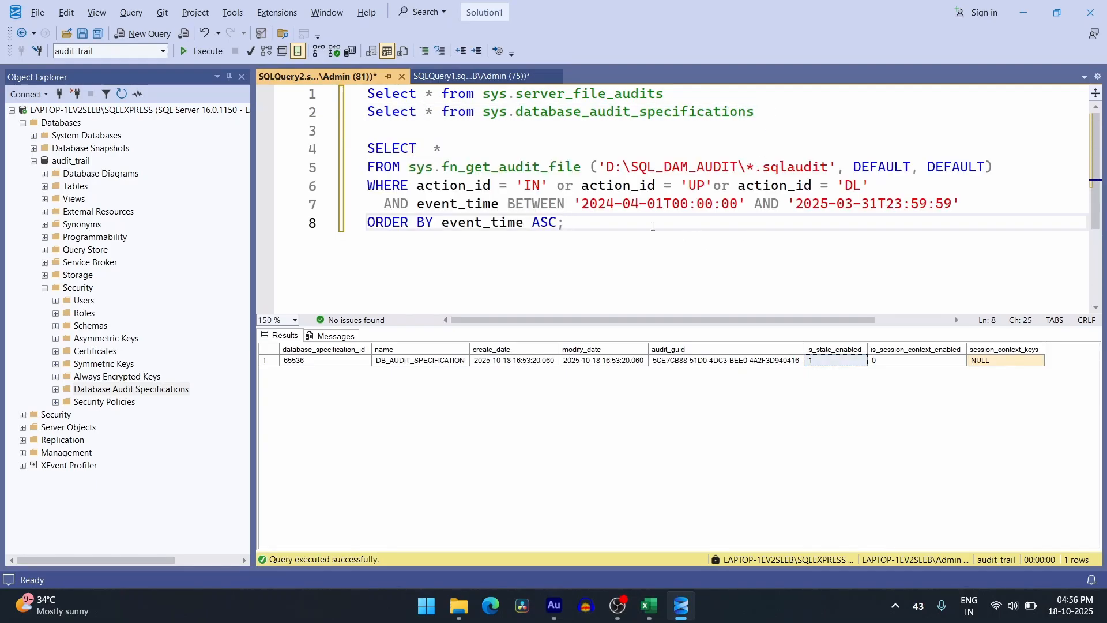
Switch to File Explorer and copy the audit folder path D:\Program Files\SQL Database\Database audit specification
{"action": "key", "text": "alt+Tab"}
{"action": "key", "text": "Tab"}
{"action": "key", "text": "alt+d"}
{"action": "key", "text": "ctrl+c"}
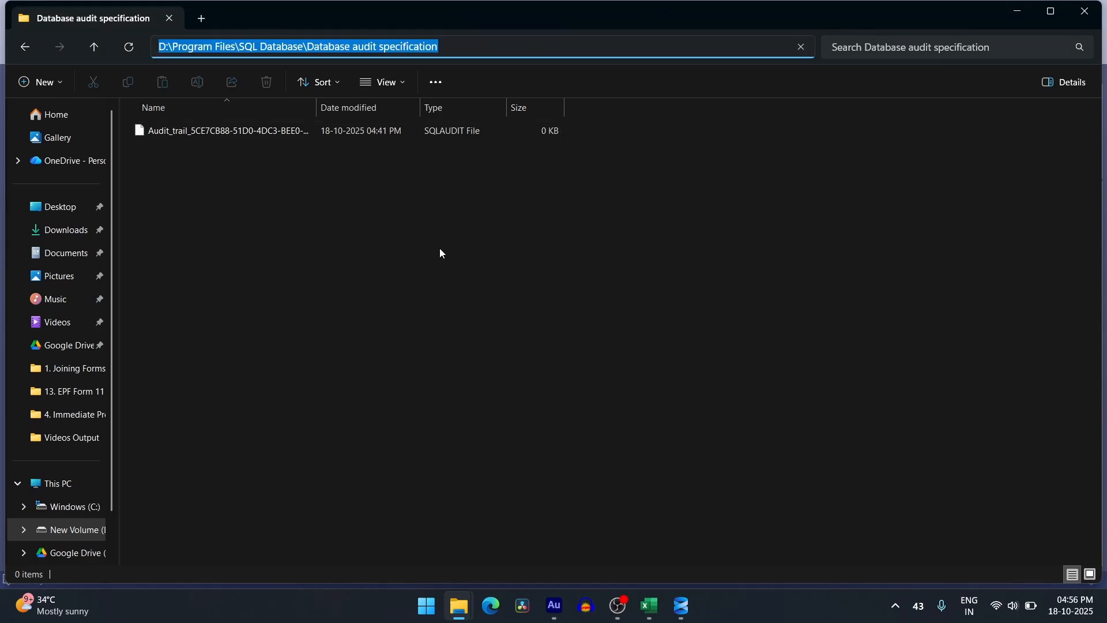
In SQL Server Management Studio, try replacing the query's entire file path, including *.sqlaudit, with the copied folder path, and undo it
{"action": "key", "text": "alt+Tab"}
{"action": "left_click", "coordinate": [830, 167]}
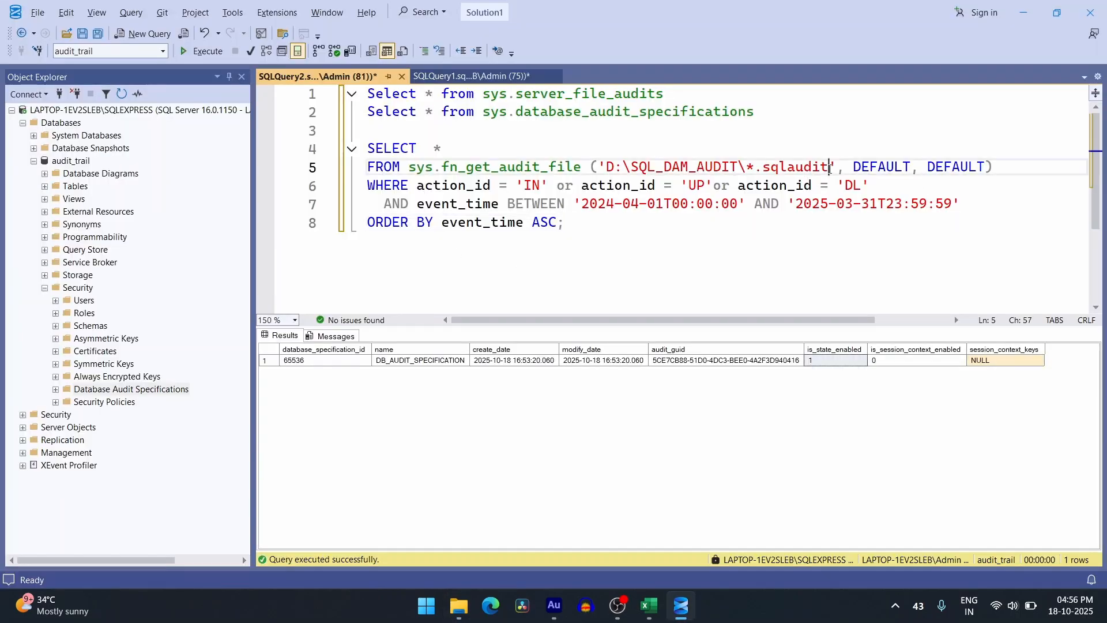
{"action": "left_click_drag", "start_coordinate": [830, 168], "coordinate": [608, 168]}
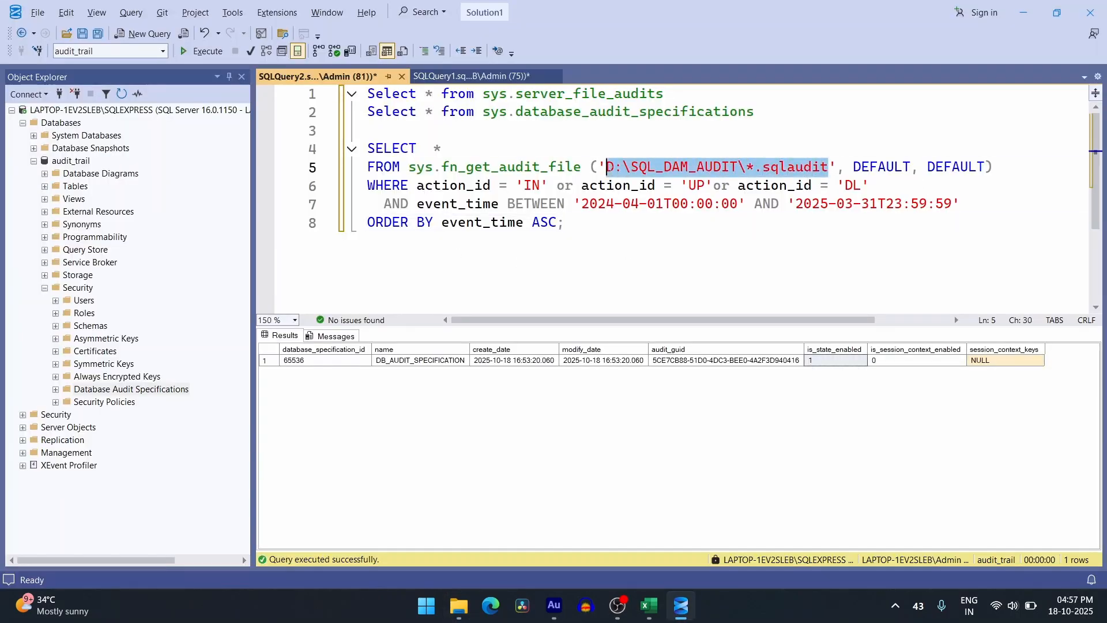
{"action": "key", "text": "ctrl+v"}
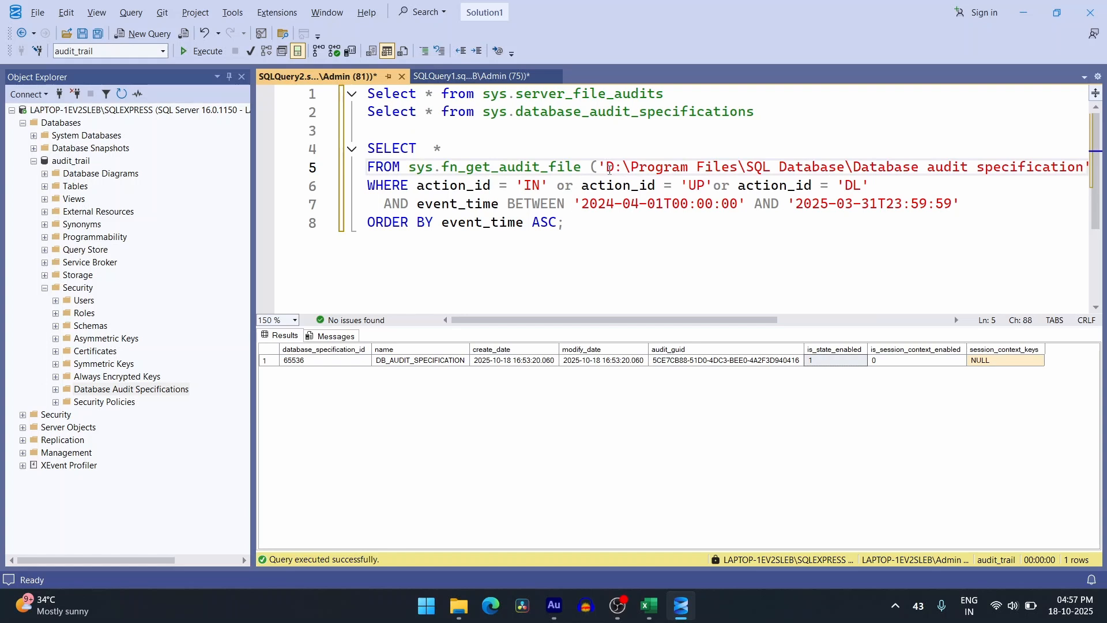
{"action": "left_click_drag", "start_coordinate": [694, 320], "coordinate": [724, 326]}
{"action": "key", "text": "alt+Tab"}
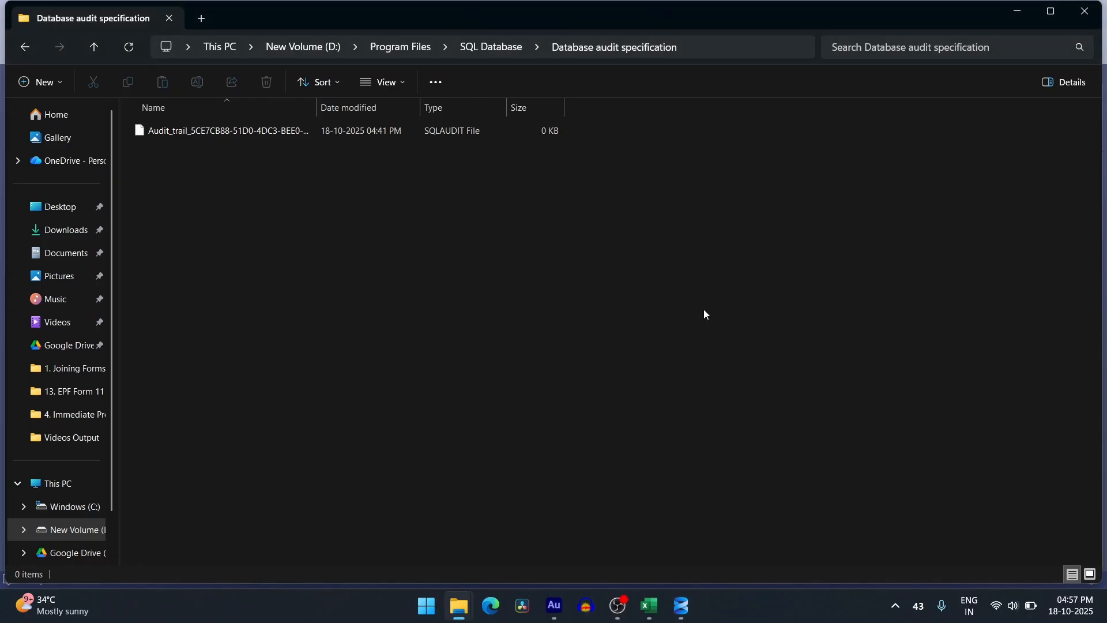
{"action": "key", "text": "alt+Tab"}
{"action": "key", "text": "alt+Tab"}
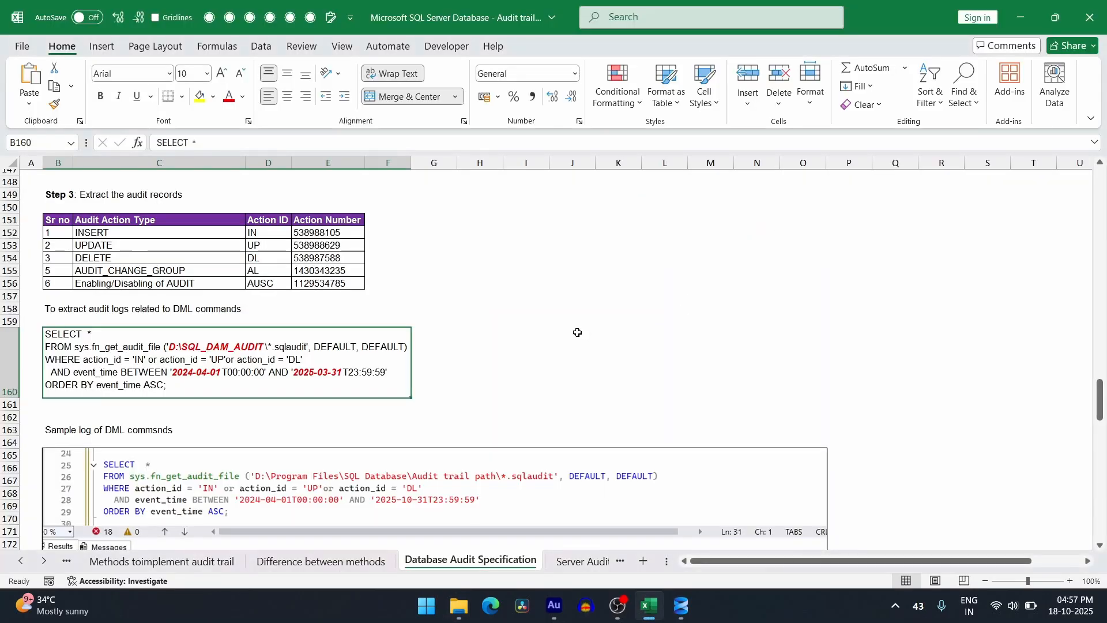
{"action": "key", "text": "alt+Tab"}
{"action": "key", "text": "alt+Tab"}
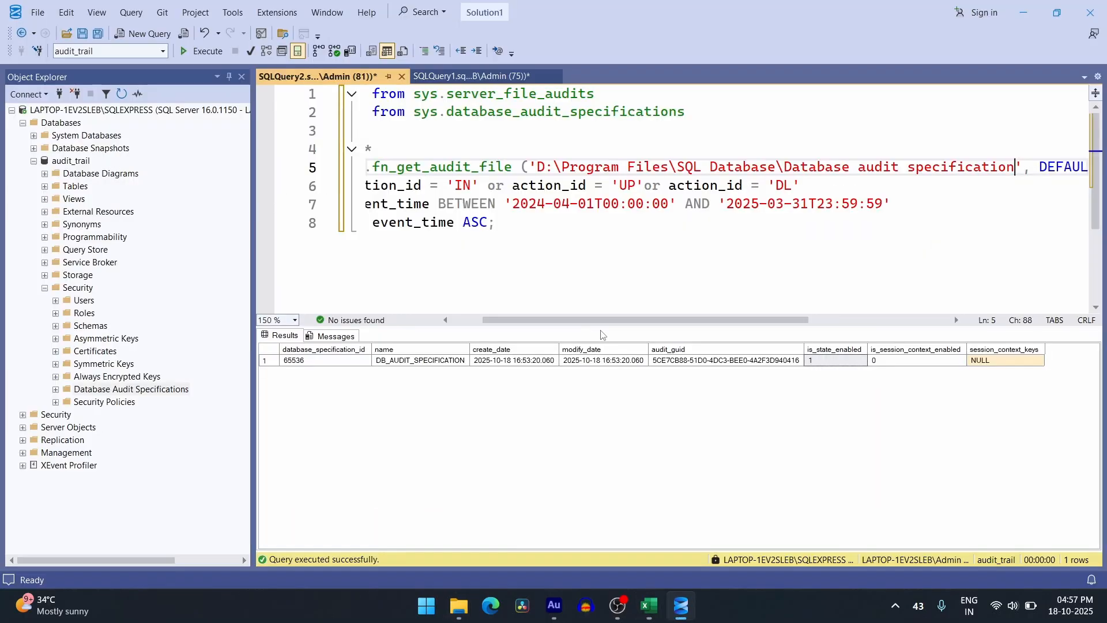
{"action": "key", "text": "ctrl+z"}
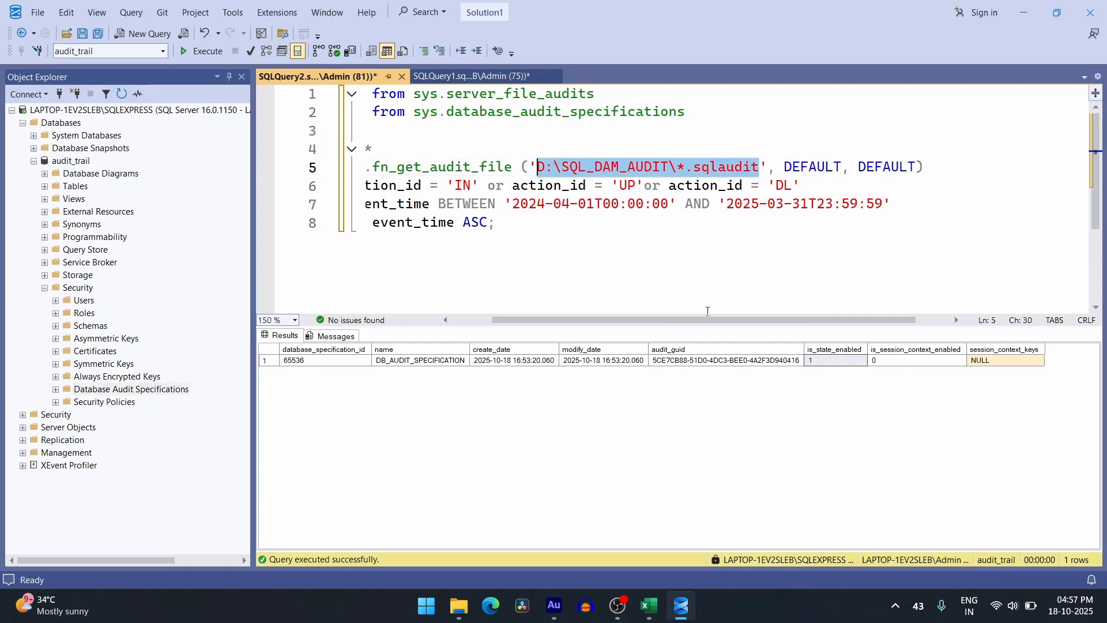
Replace only the D:\SQL_DAM_AUDIT folder part with D:\Program Files\SQL Database\Database audit specification, keeping \*.sqlaudit
{"action": "left_click", "coordinate": [682, 183]}
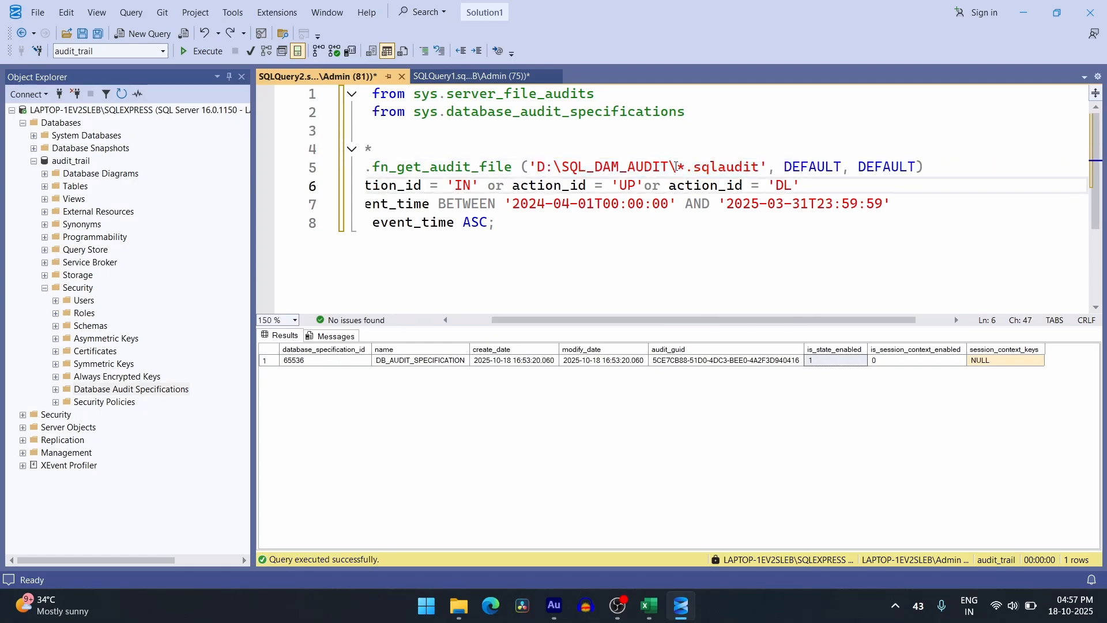
{"action": "left_click", "coordinate": [676, 167]}
{"action": "left_click_drag", "start_coordinate": [669, 167], "coordinate": [541, 173]}
{"action": "key", "text": "ctrl+v"}
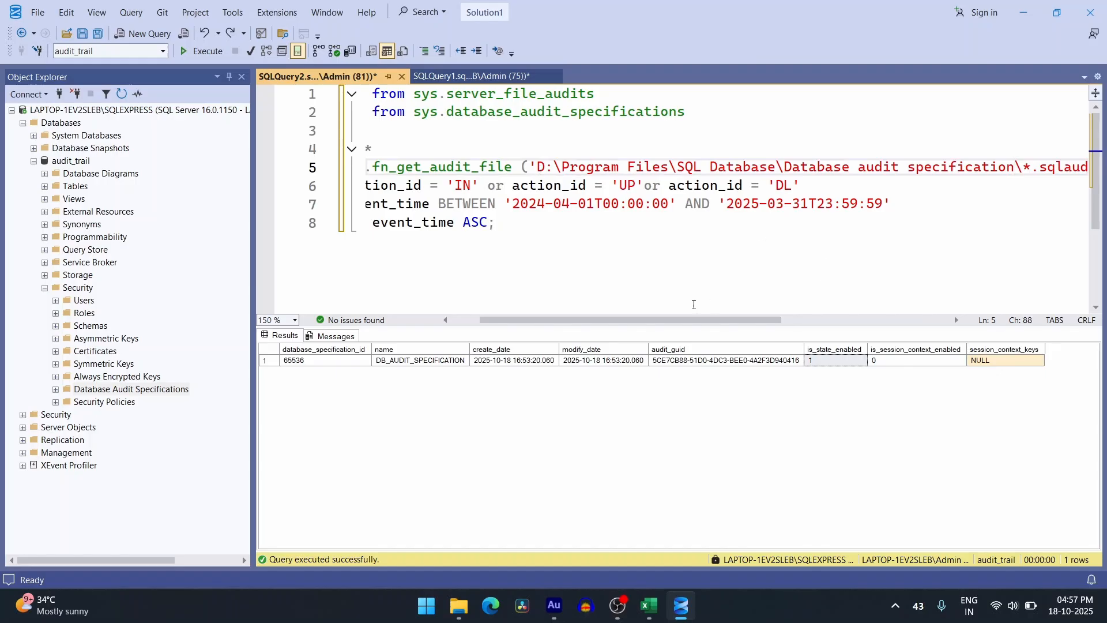
{"action": "left_click_drag", "start_coordinate": [669, 321], "coordinate": [581, 313]}
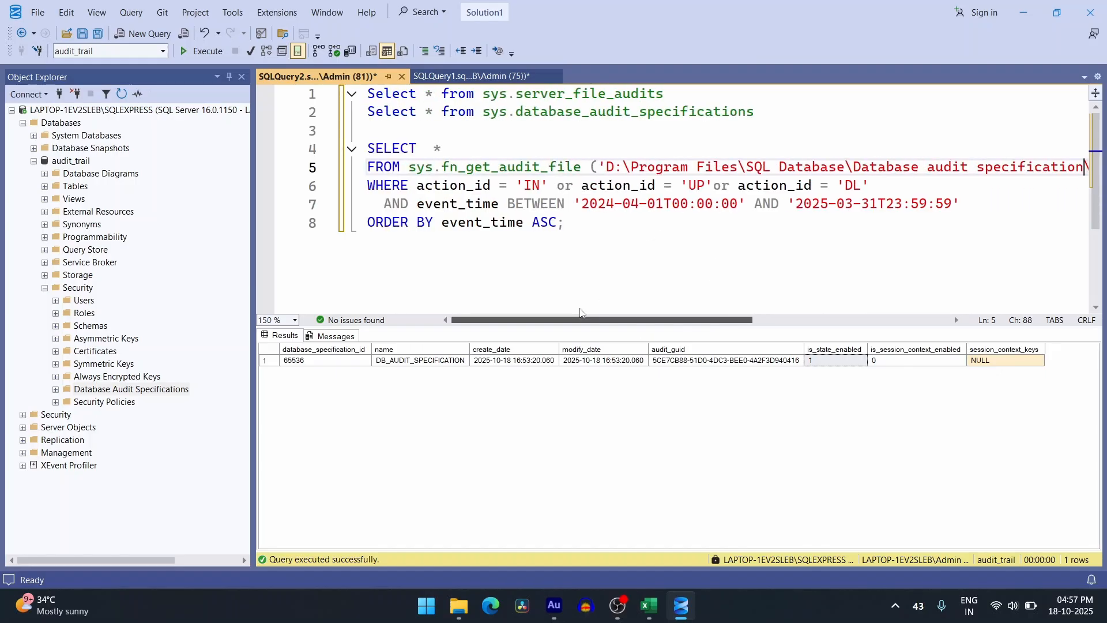
Set the query's end date to 2025-10-31 and execute only the fn_get_audit_file statement
{"action": "left_click", "coordinate": [541, 185]}
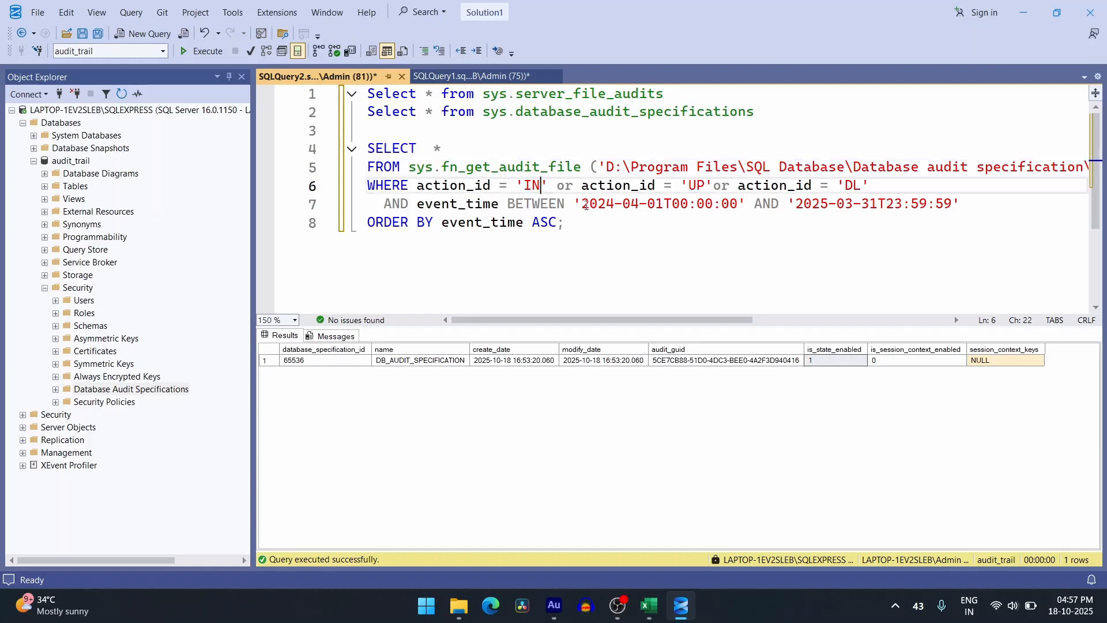
{"action": "left_click", "coordinate": [696, 185]}
{"action": "left_click", "coordinate": [851, 202]}
{"action": "key", "text": "BackSpace"}
{"action": "key", "text": "BackSpace"}
{"action": "type", "text": "10"}
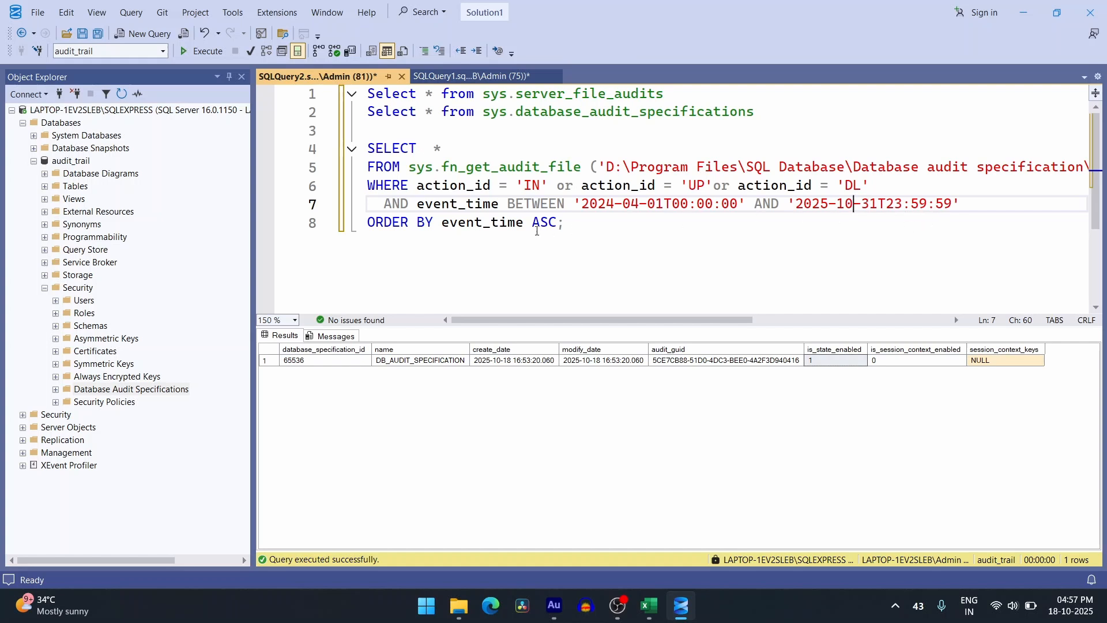
{"action": "left_click_drag", "start_coordinate": [576, 231], "coordinate": [368, 149]}
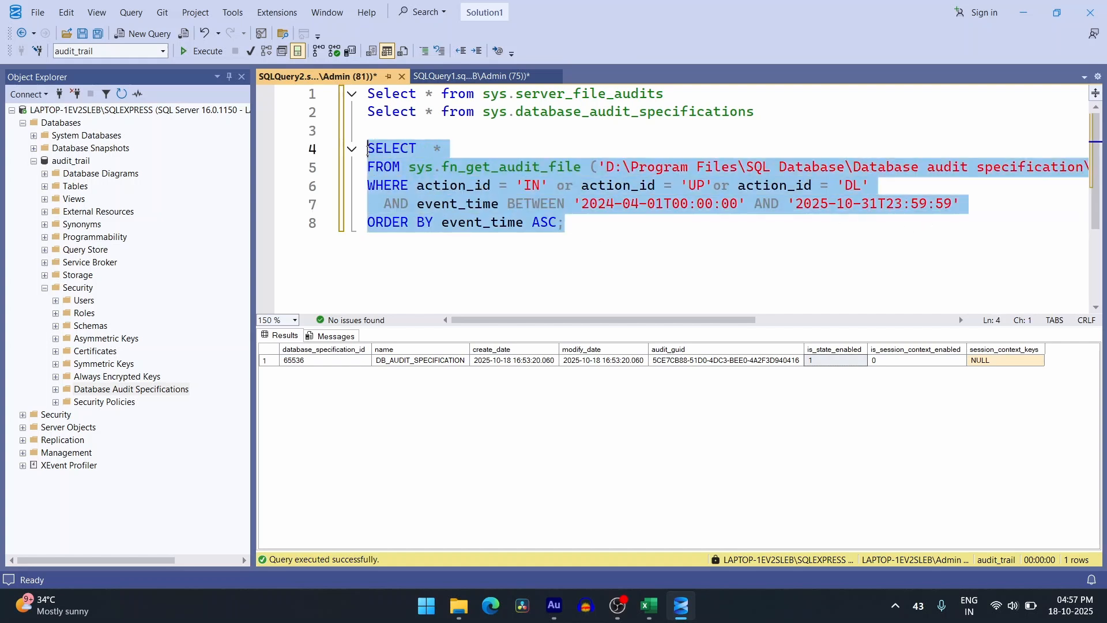
{"action": "left_click", "coordinate": [202, 51]}
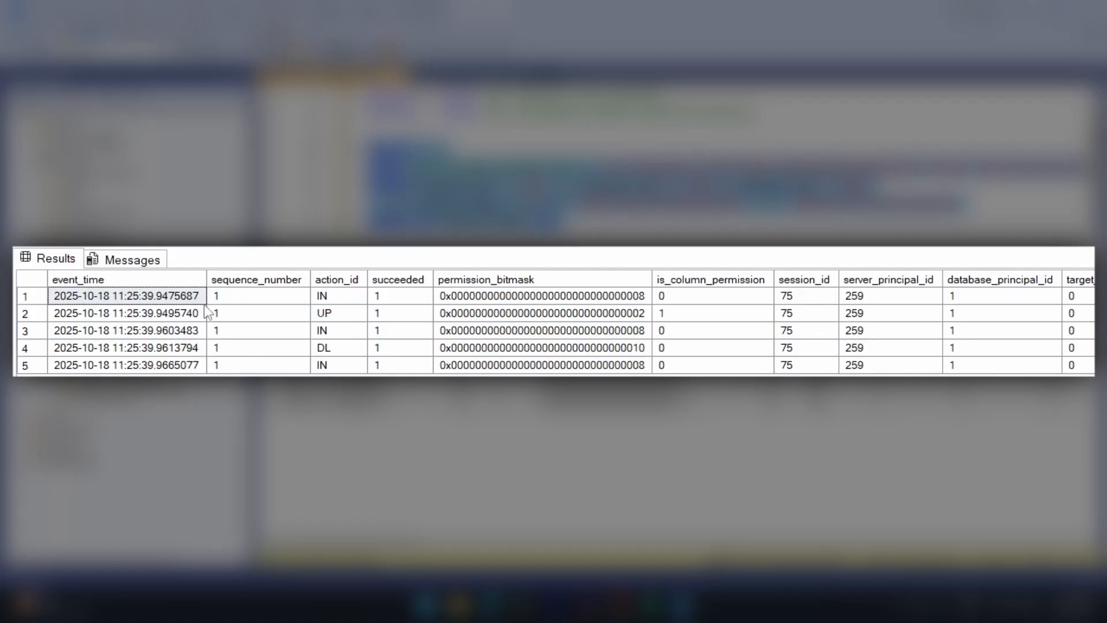
Review the audit results' event_time and action_id columns, and then the schema_name column further along the grid
{"action": "left_click", "coordinate": [100, 296]}
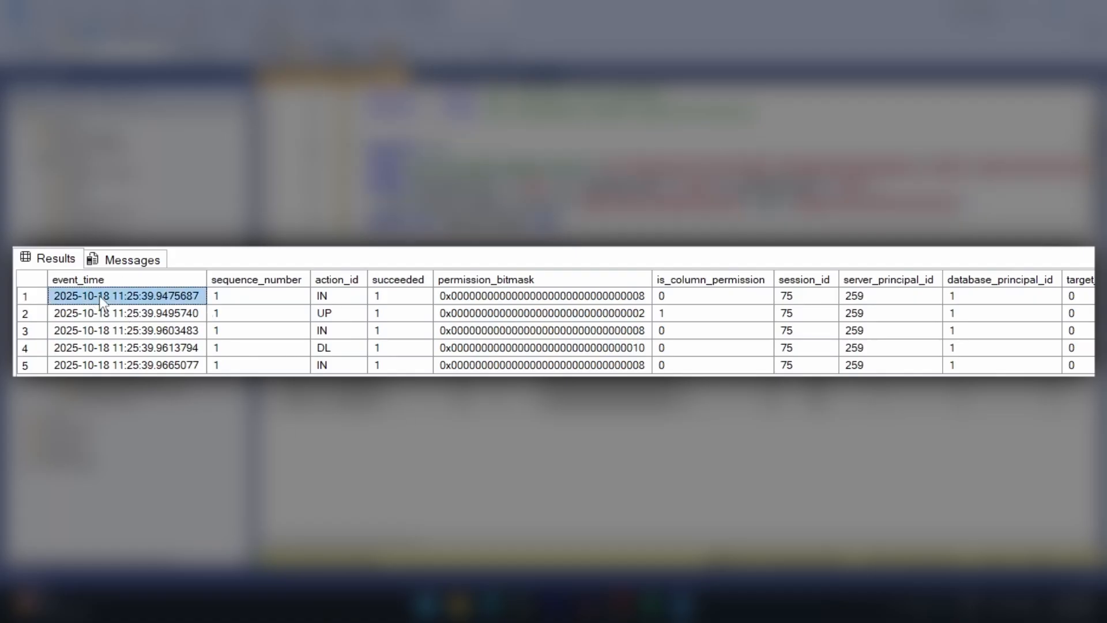
{"action": "left_click", "coordinate": [339, 280]}
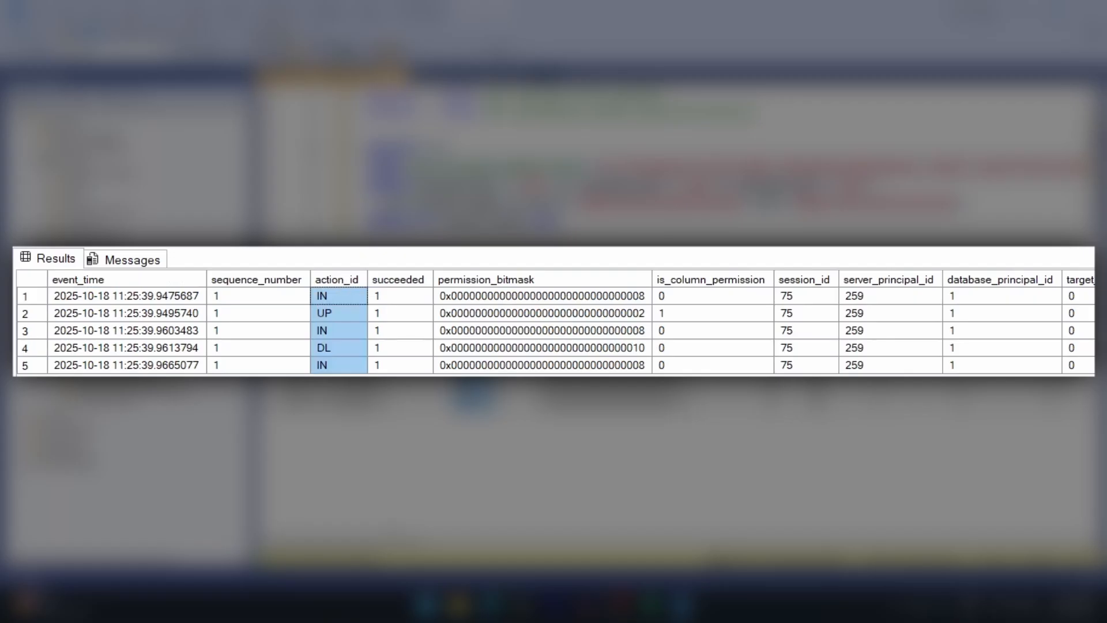
{"action": "left_click_drag", "start_coordinate": [348, 542], "coordinate": [621, 541]}
{"action": "left_click", "coordinate": [646, 285]}
{"action": "left_click", "coordinate": [809, 282]}
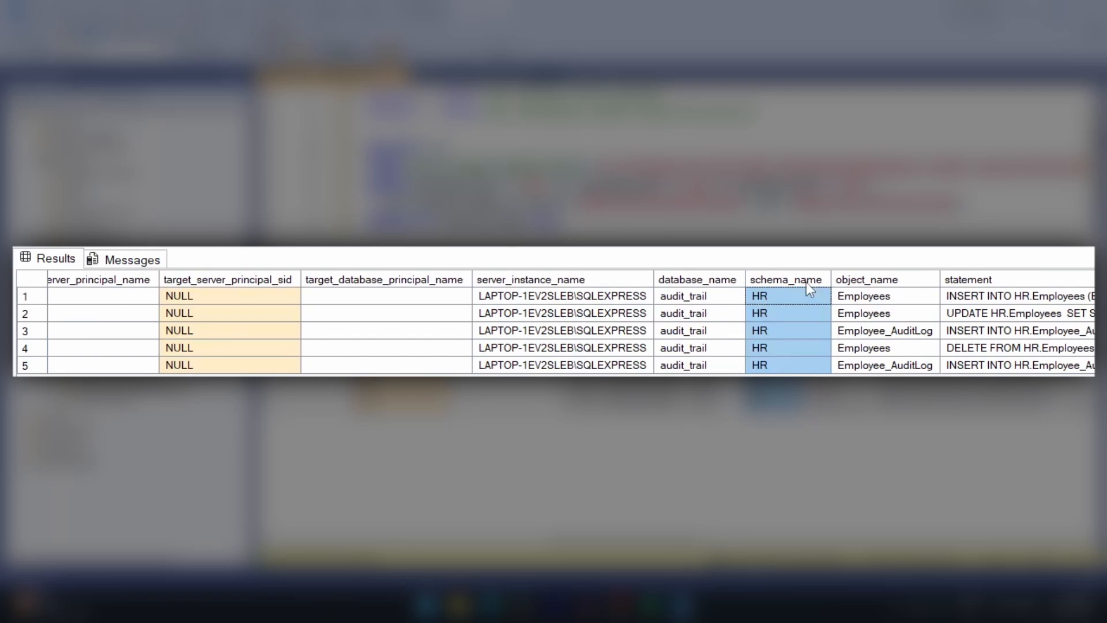
Examine the object_name column of the audit results, checking the Employees entries in rows 1, 2 and 4
{"action": "left_click", "coordinate": [882, 282]}
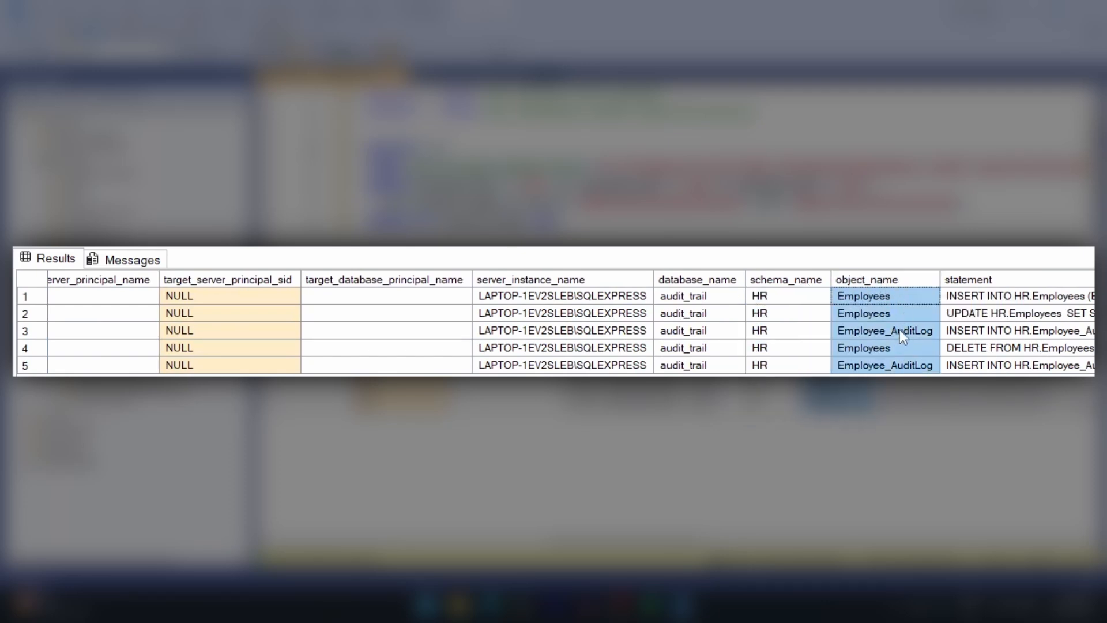
{"action": "left_click", "coordinate": [872, 302]}
{"action": "left_click", "coordinate": [866, 315]}
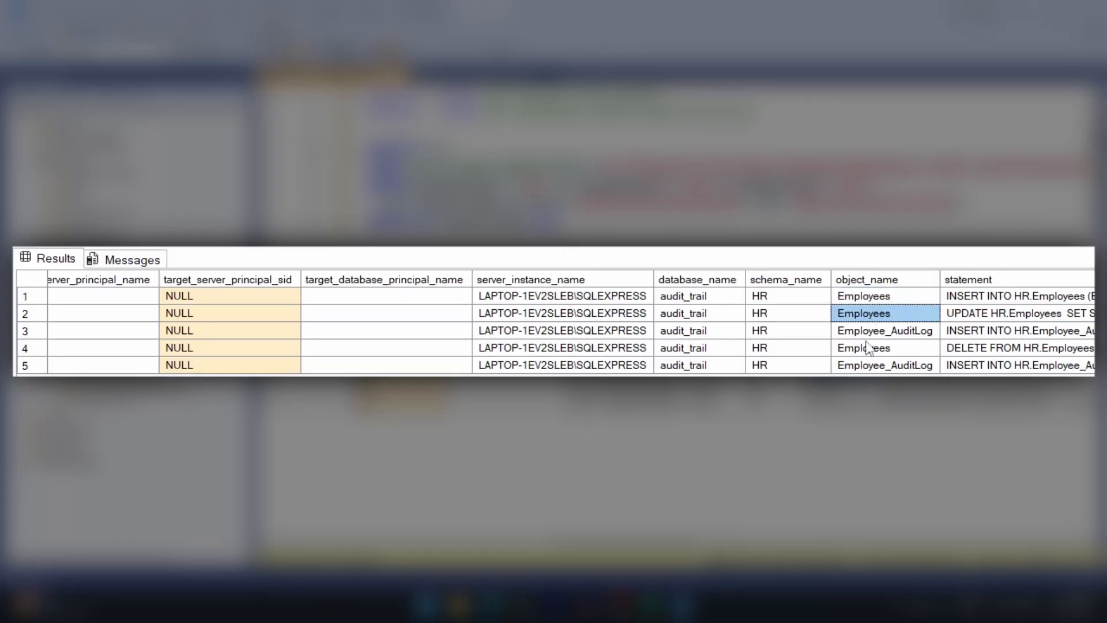
{"action": "left_click", "coordinate": [865, 347]}
Inspect the recorded INSERT, UPDATE and DELETE statements on HR.Employees in the statement column, and return to the first result columns
{"action": "left_click", "coordinate": [973, 297]}
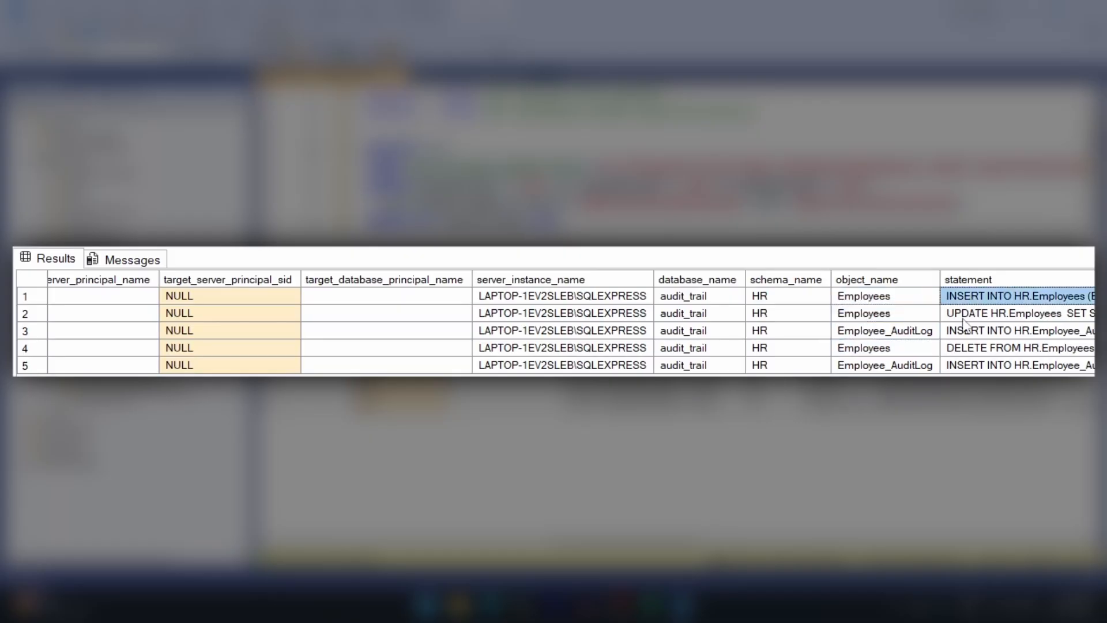
{"action": "left_click", "coordinate": [966, 316]}
{"action": "left_click", "coordinate": [961, 347]}
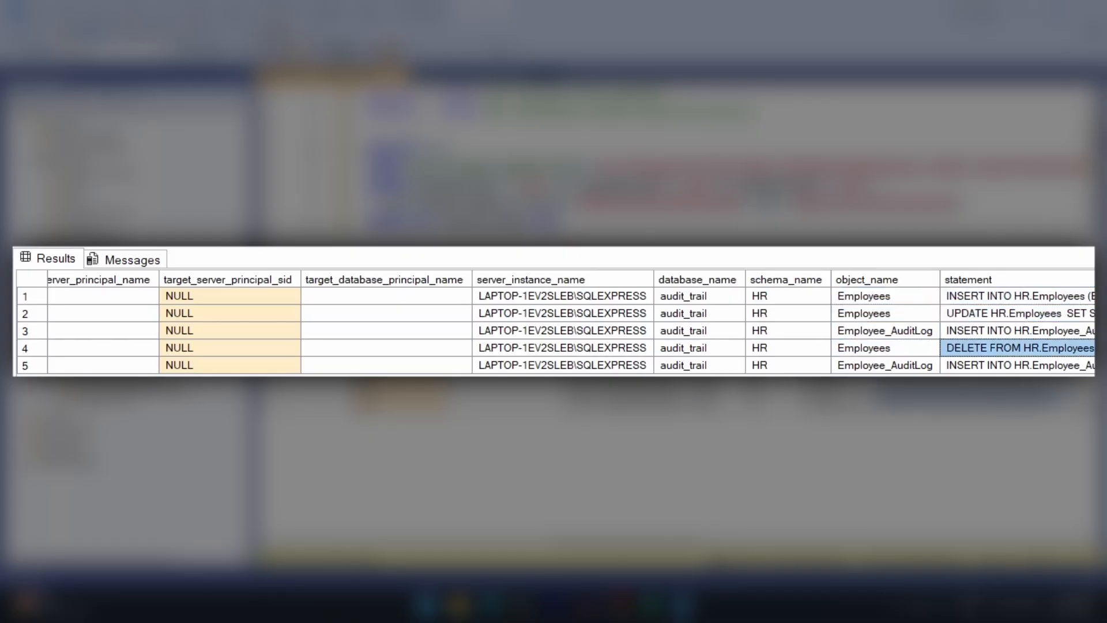
{"action": "scroll", "coordinate": [699, 308], "scroll_direction": "right", "scroll_amount": 5}
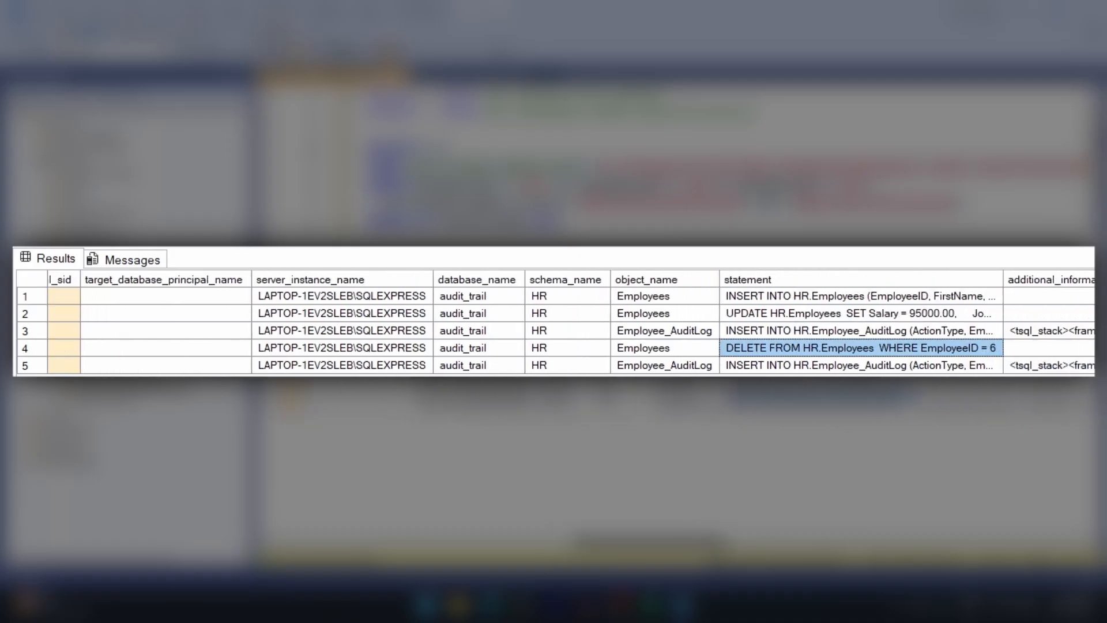
{"action": "left_click", "coordinate": [700, 296]}
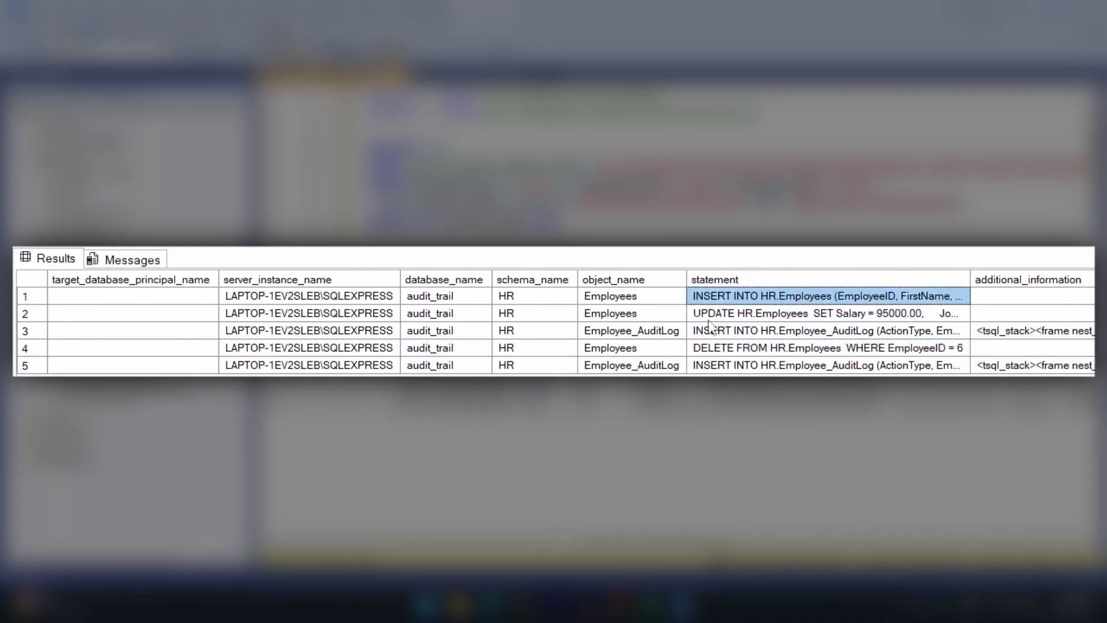
{"action": "left_click", "coordinate": [699, 313]}
{"action": "left_click", "coordinate": [699, 349]}
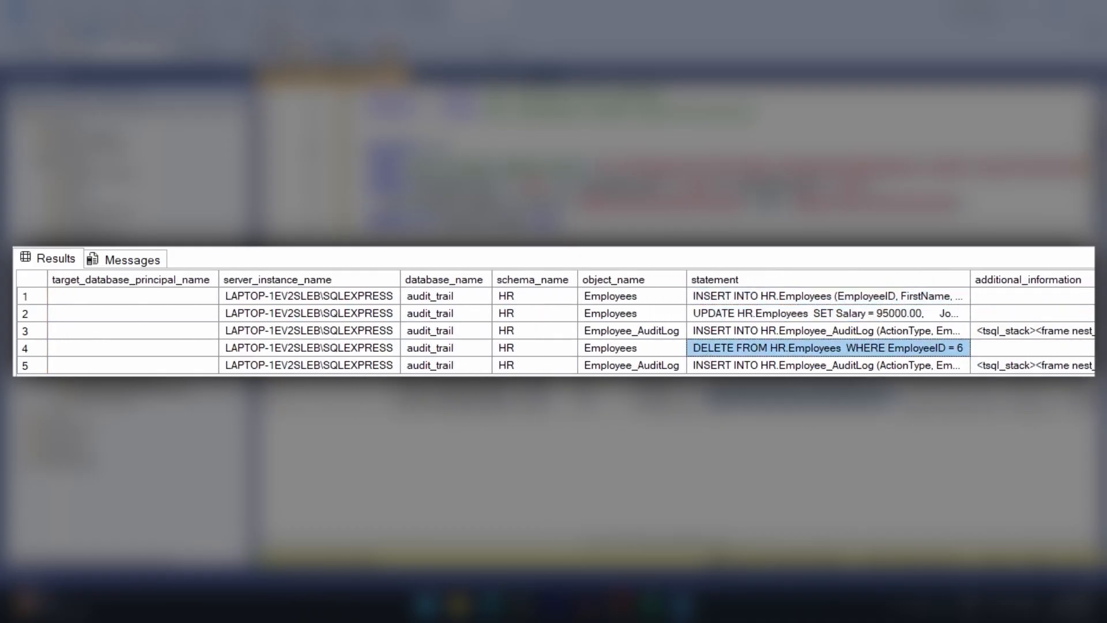
{"action": "scroll", "coordinate": [571, 329], "scroll_direction": "left", "scroll_amount": 10}
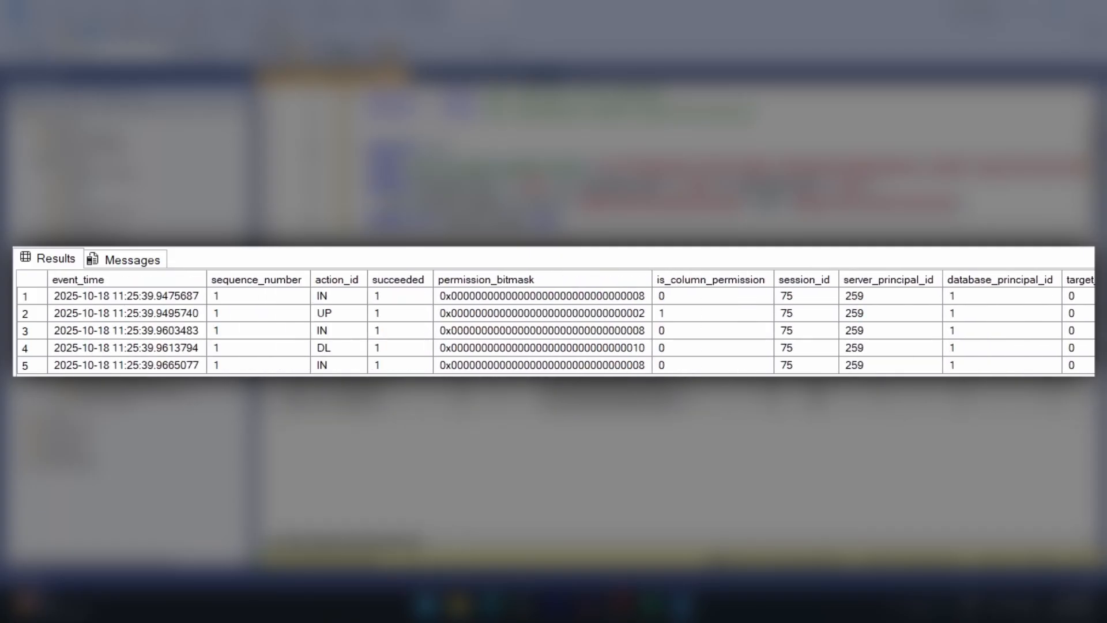
Widen the statement column in the audit query results and inspect the logged INSERT, UPDATE and DELETE statements on HR.Employees
{"action": "scroll", "coordinate": [553, 322], "scroll_direction": "right", "scroll_amount": 10}
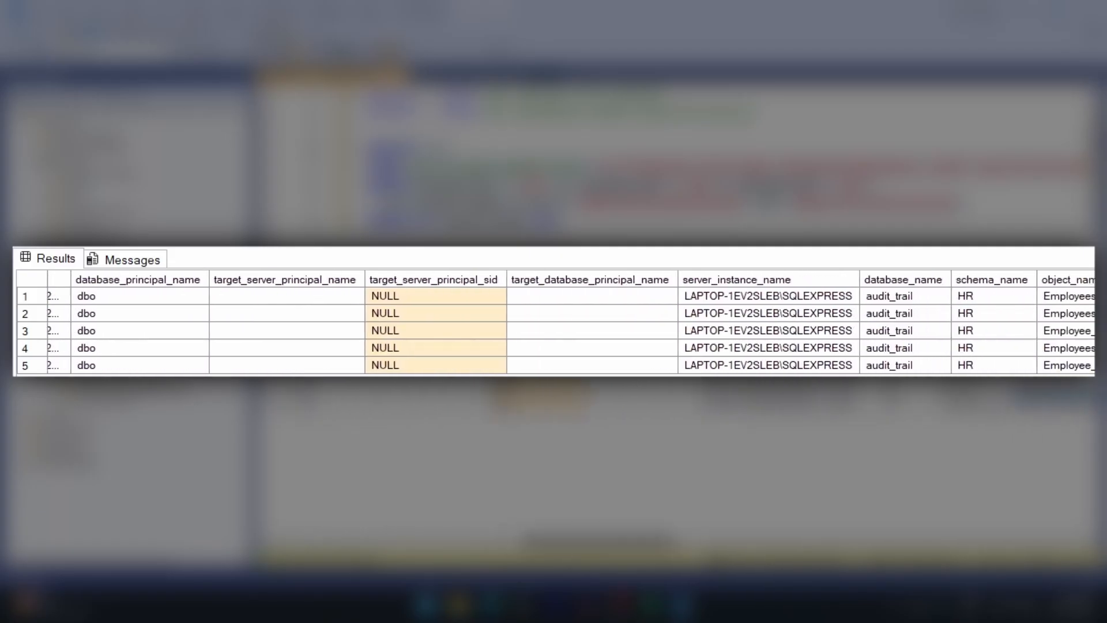
{"action": "scroll", "coordinate": [554, 328], "scroll_direction": "right", "scroll_amount": 10}
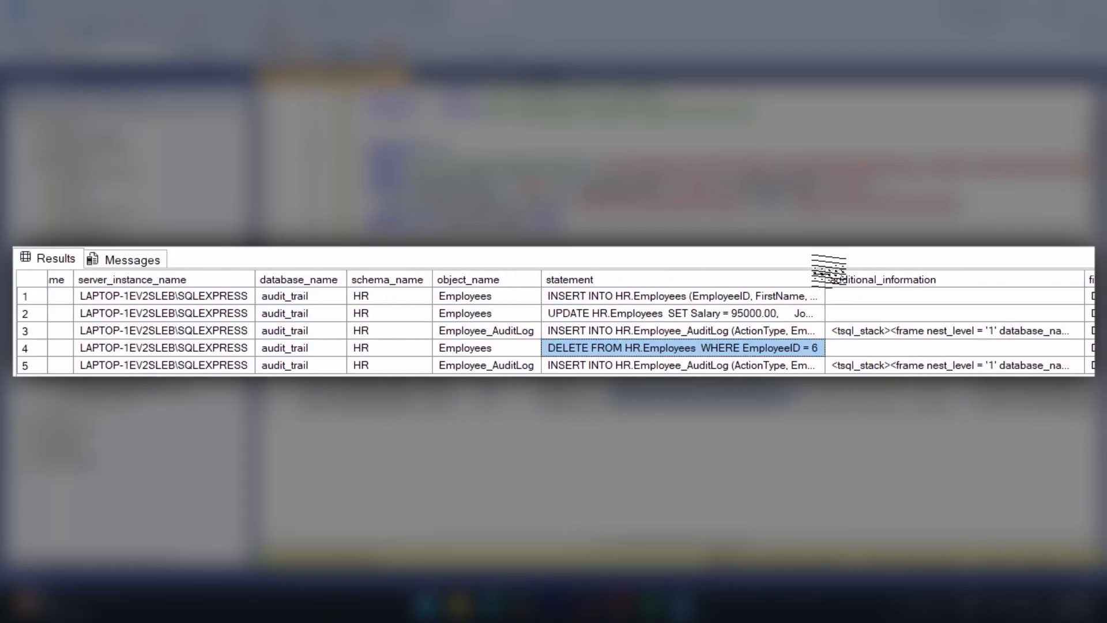
{"action": "left_click_drag", "start_coordinate": [825, 279], "coordinate": [1098, 292]}
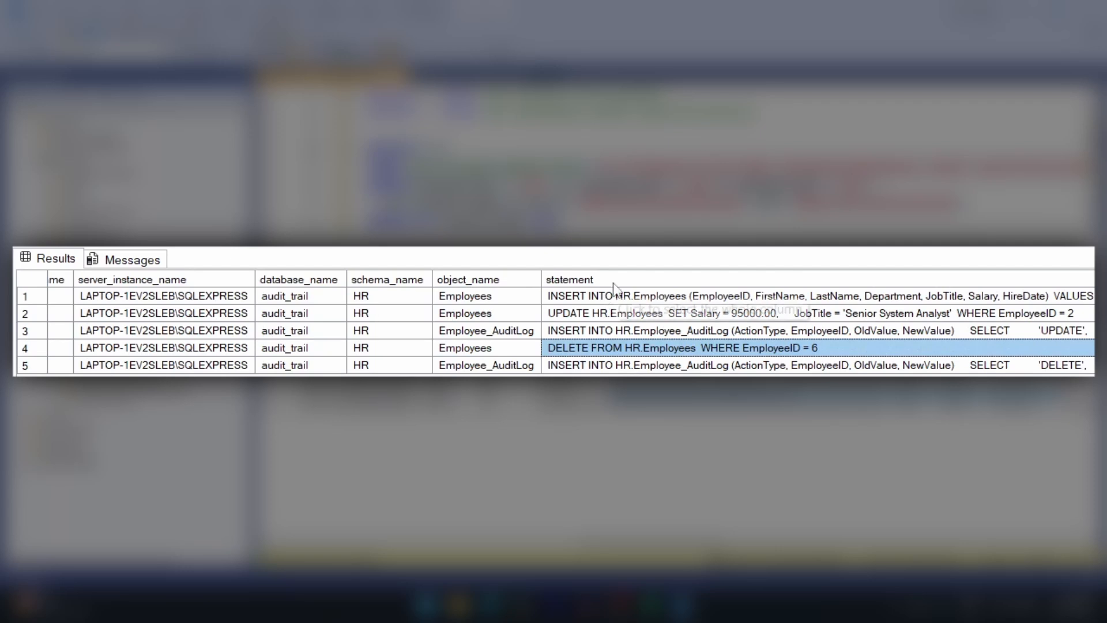
{"action": "left_click", "coordinate": [600, 299]}
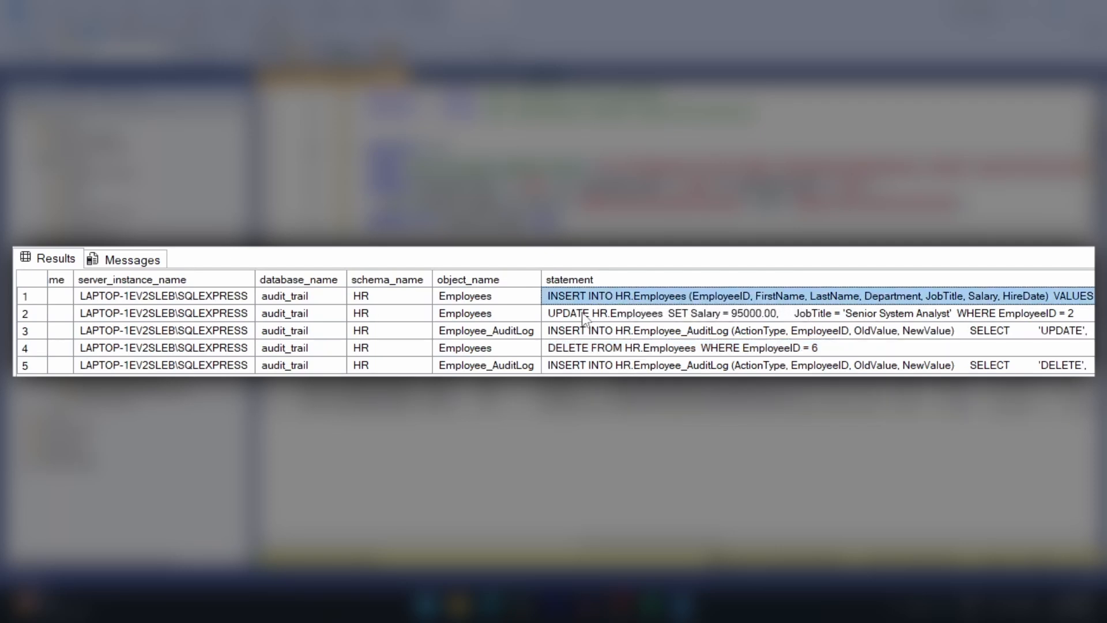
{"action": "left_click", "coordinate": [584, 313]}
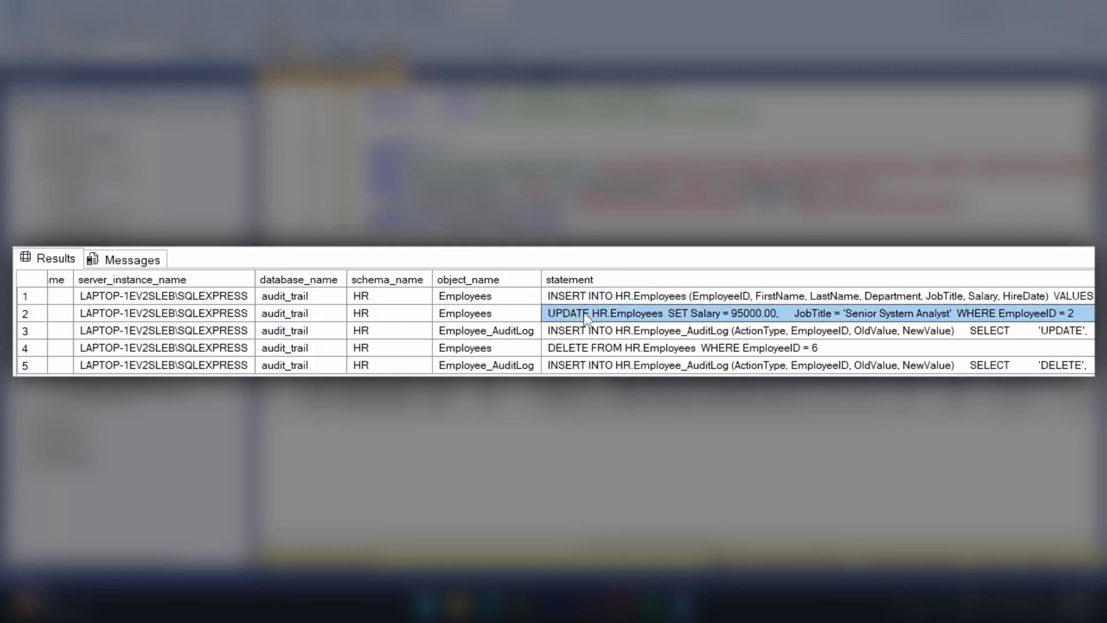
{"action": "left_click", "coordinate": [576, 349]}
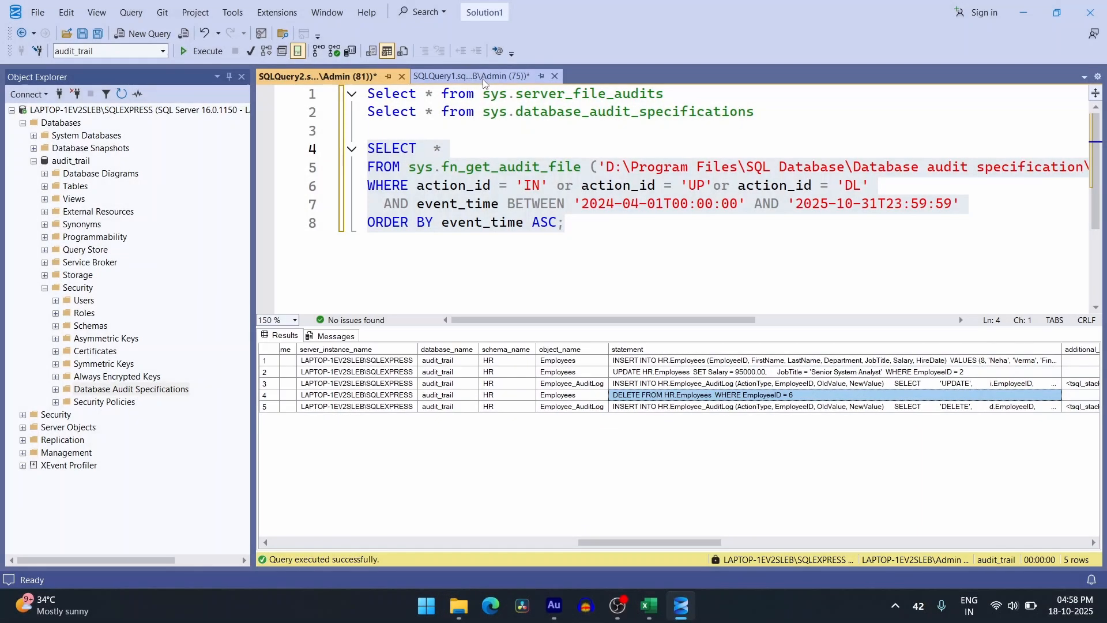
Compare the logged statements with the UPDATE and DELETE script in SQLQuery1, returning to the first columns of the audit results
{"action": "left_click", "coordinate": [483, 81]}
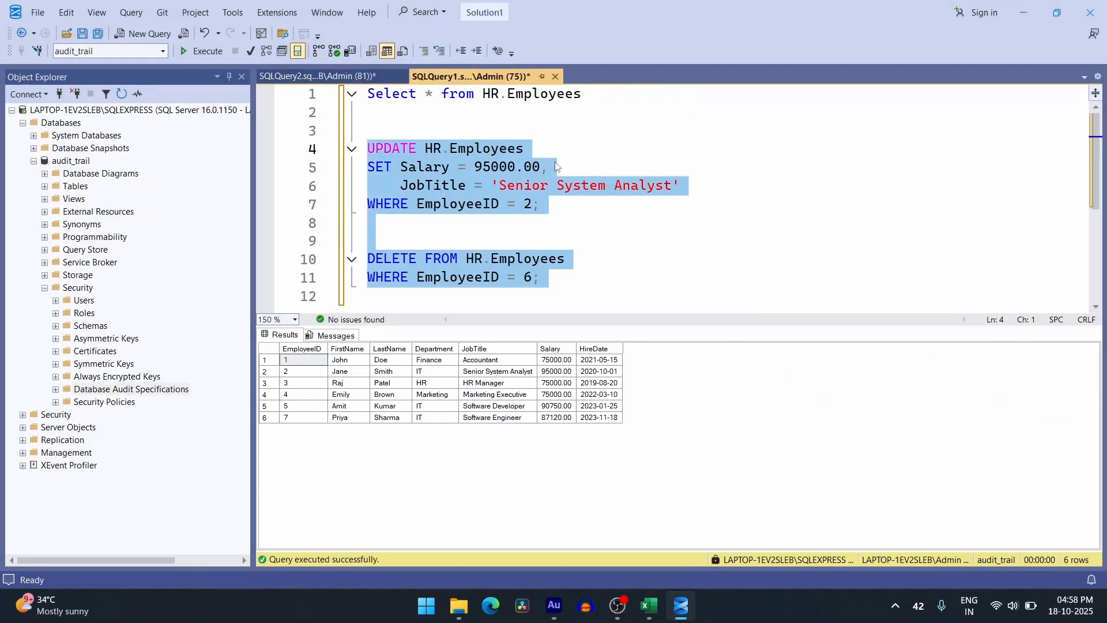
{"action": "left_click", "coordinate": [335, 79]}
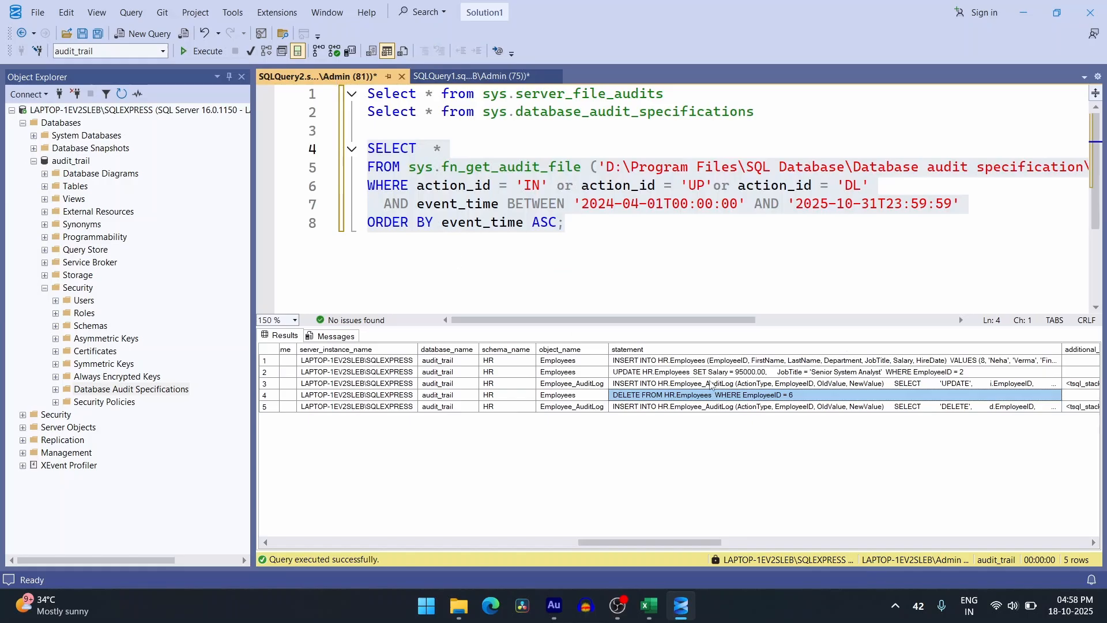
{"action": "left_click_drag", "start_coordinate": [671, 547], "coordinate": [323, 547]}
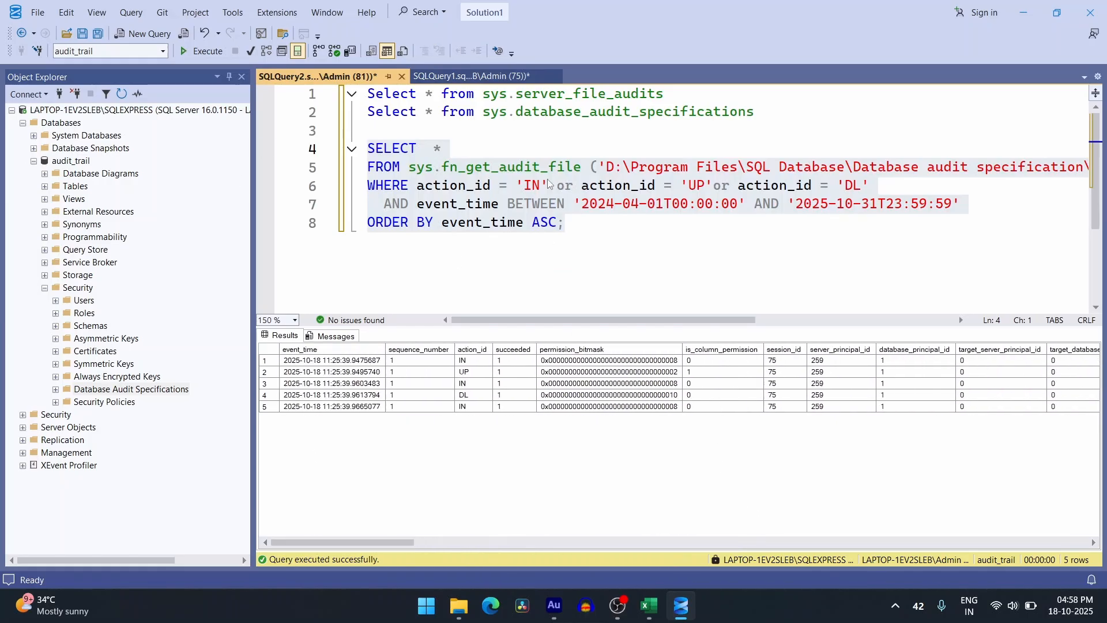
Switch to the Excel workbook and read Step 4 on logs of enabling/disabling audit in the Database Audit Specification sheet
{"action": "key", "text": "alt+Tab"}
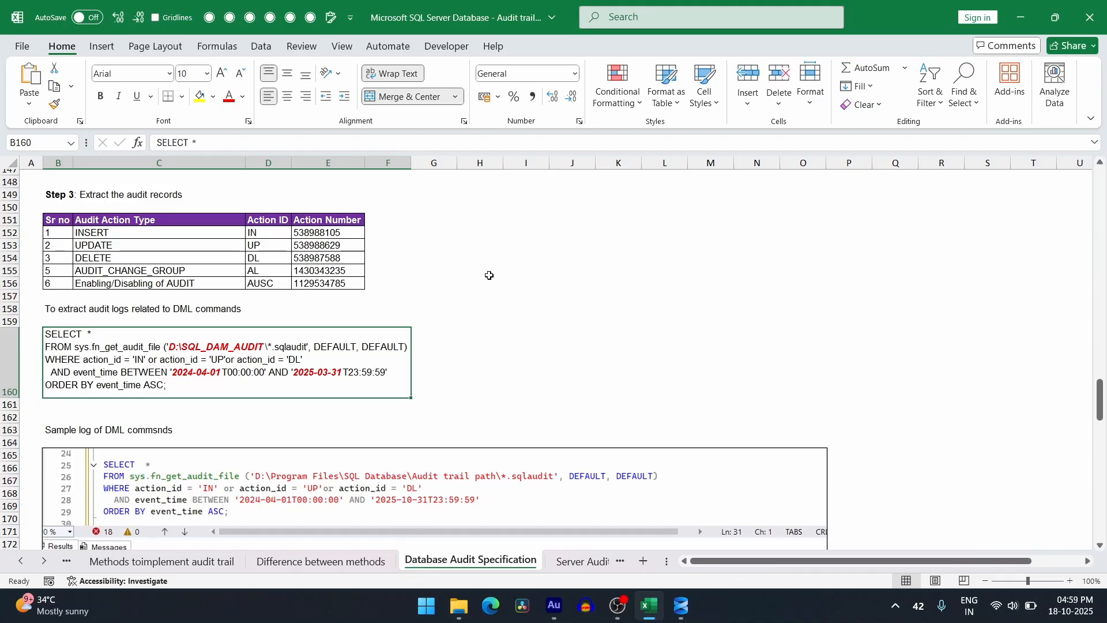
{"action": "scroll", "coordinate": [491, 281], "scroll_direction": "down", "scroll_amount": 7}
{"action": "scroll", "coordinate": [490, 278], "scroll_direction": "down", "scroll_amount": 1}
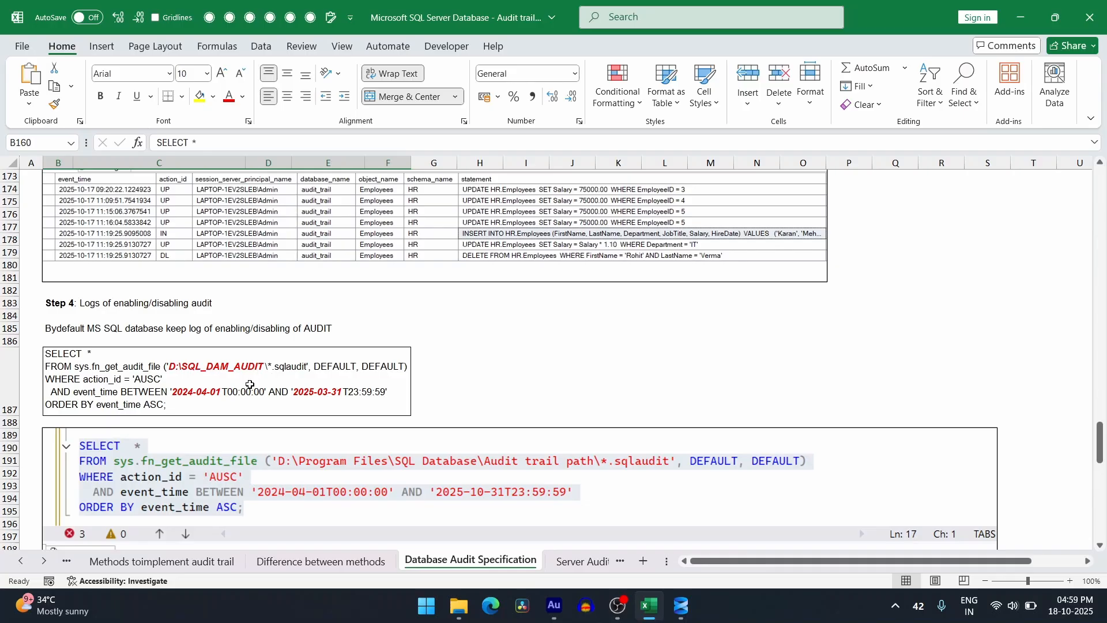
Switch back to SQL Server Management Studio and disable the server-level audit Audit_trail
{"action": "key", "text": "alt+Tab"}
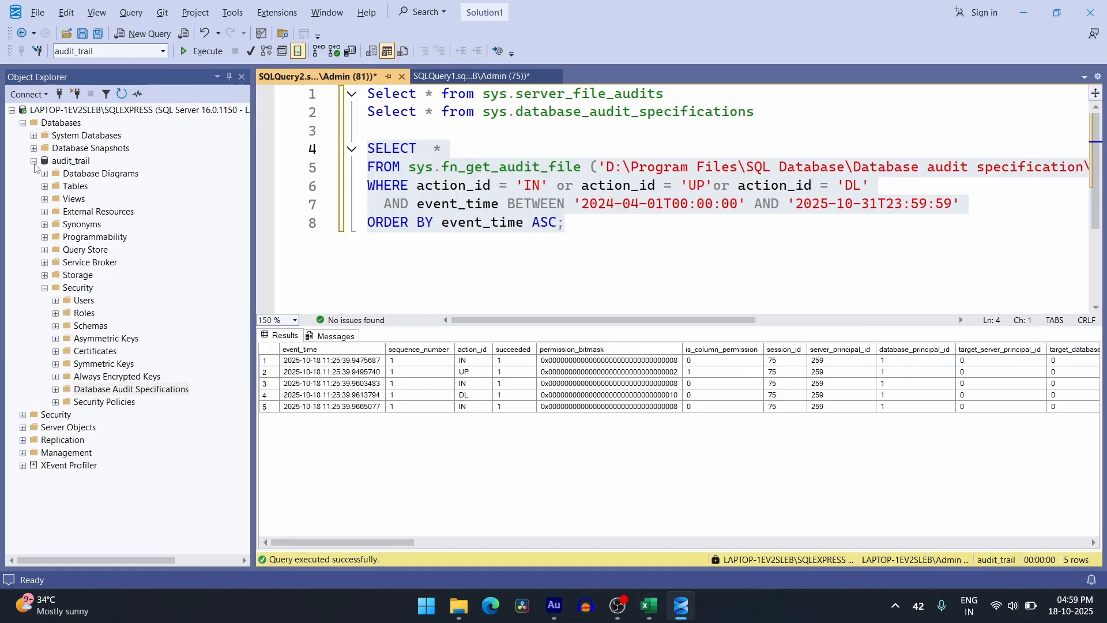
{"action": "left_click", "coordinate": [34, 161]}
{"action": "left_click", "coordinate": [23, 174]}
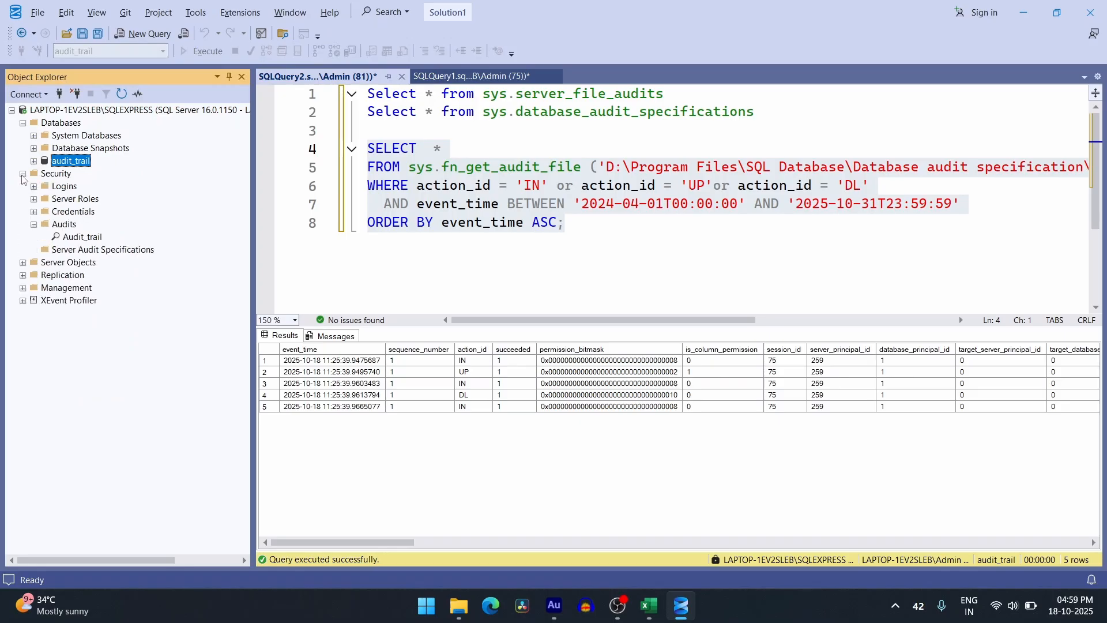
{"action": "left_click", "coordinate": [78, 238]}
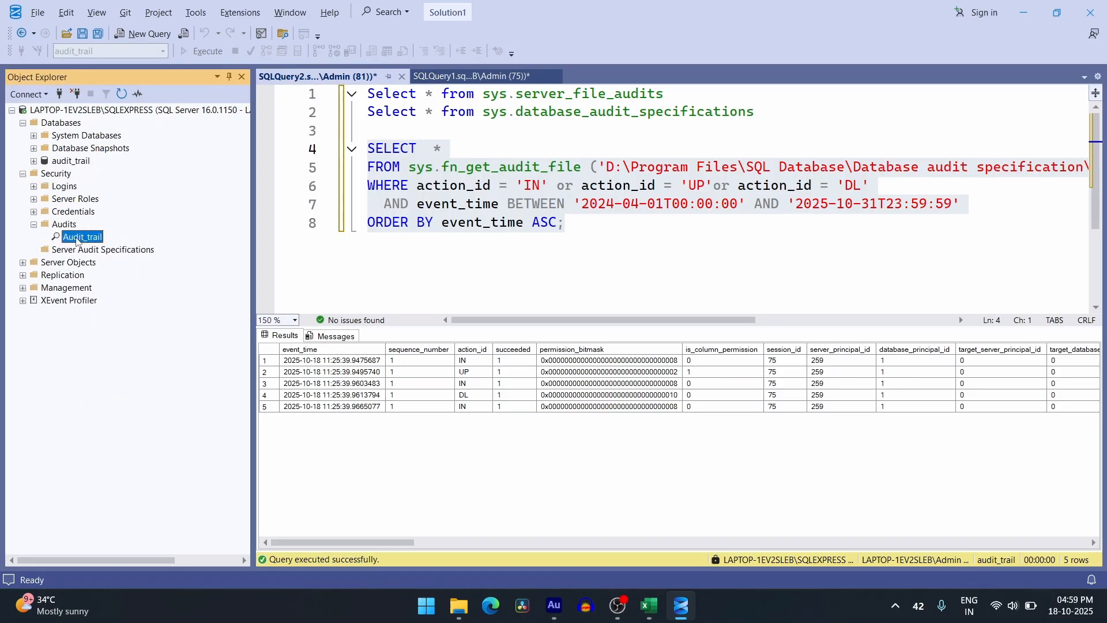
{"action": "right_click", "coordinate": [77, 241]}
{"action": "left_click", "coordinate": [99, 255]}
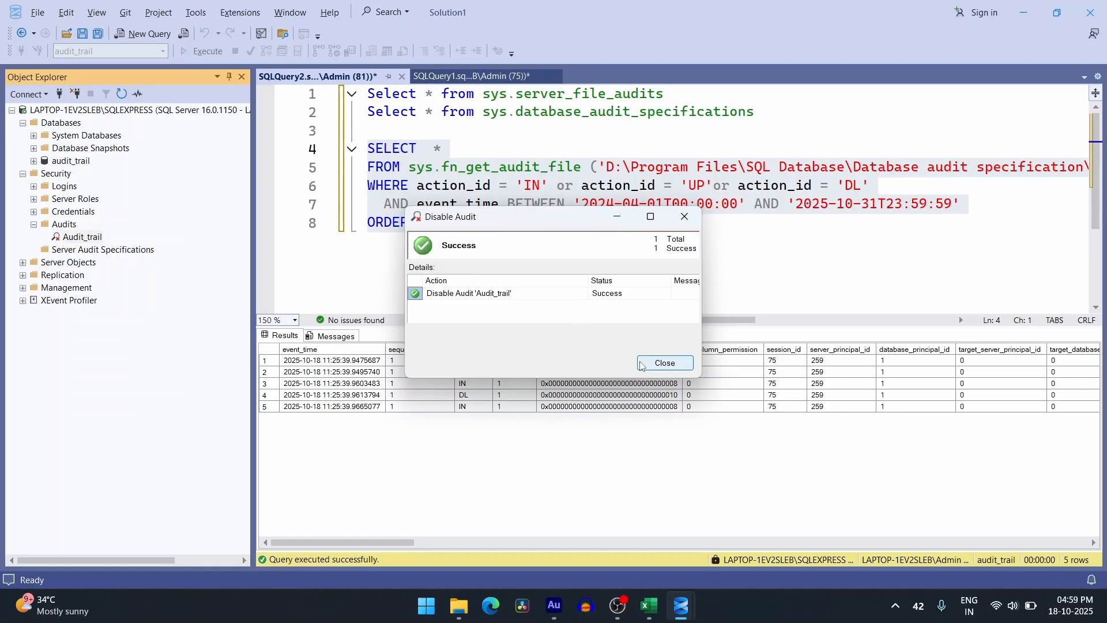
{"action": "left_click", "coordinate": [665, 363]}
Enable the Audit_trail audit again and dismiss the result dialog
{"action": "right_click", "coordinate": [76, 242]}
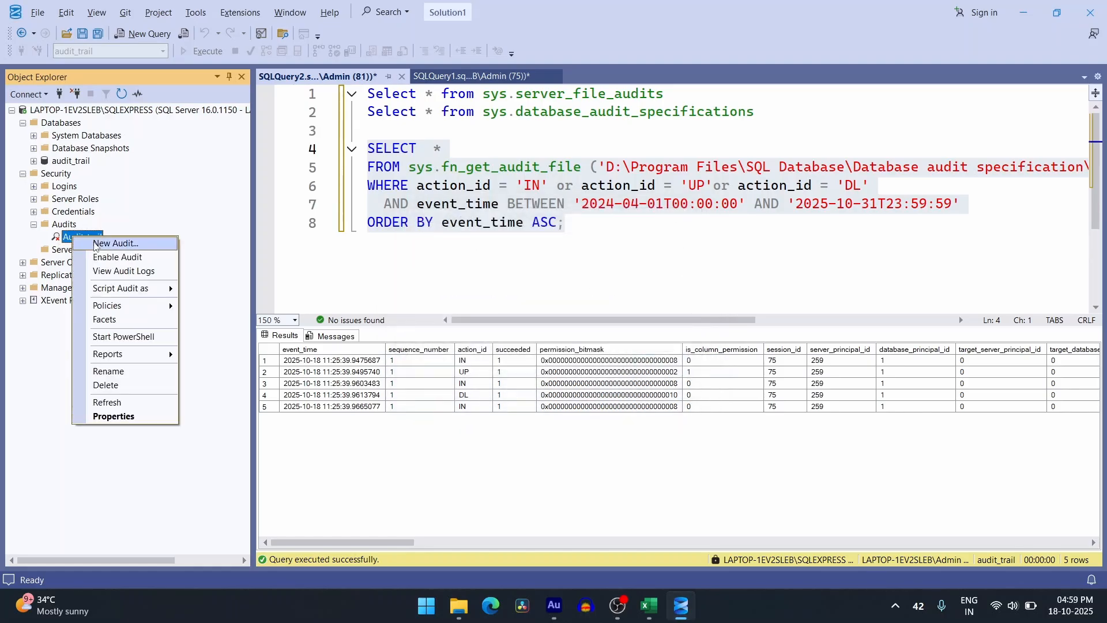
{"action": "left_click", "coordinate": [117, 256]}
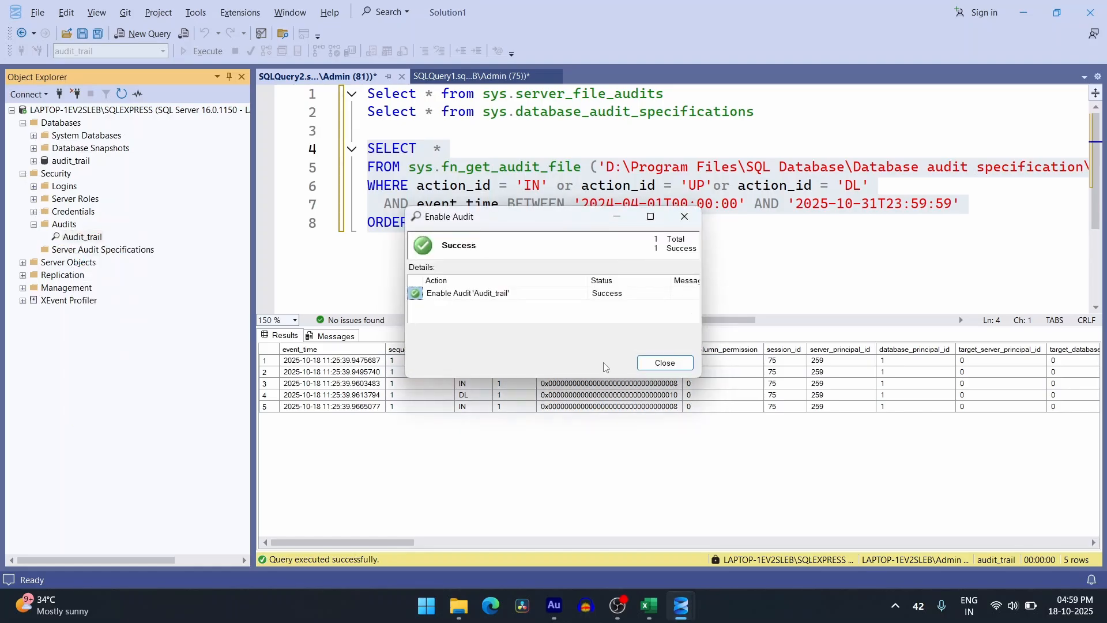
{"action": "left_click", "coordinate": [656, 372]}
Consult the Step 4 log extraction query in the Excel workbook and return to the query editor in SQL Server Management Studio
{"action": "key", "text": "alt+Tab"}
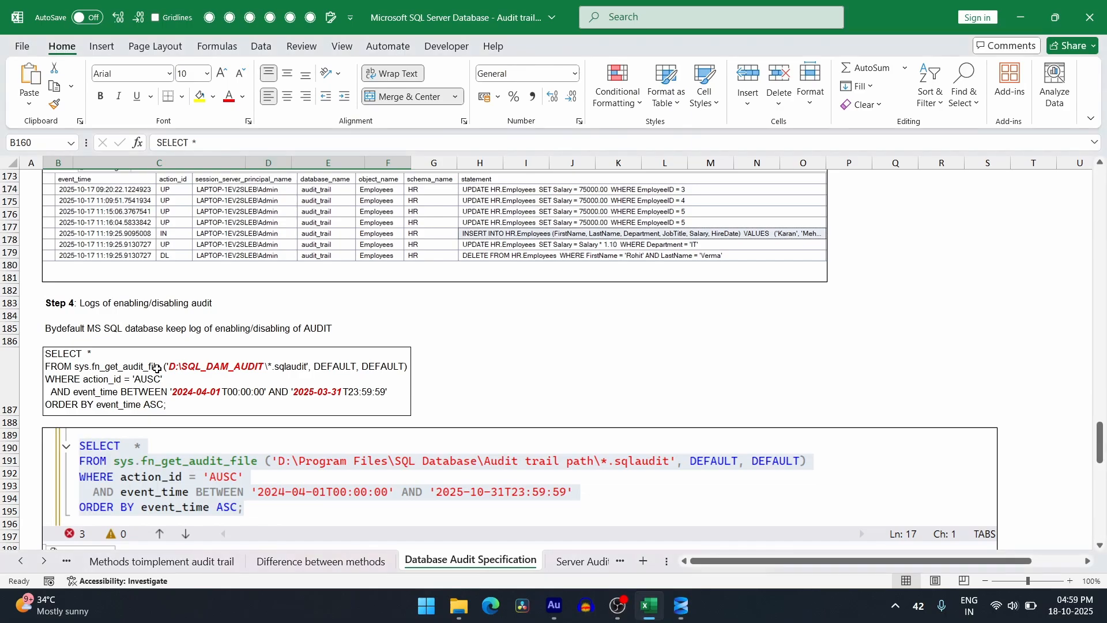
{"action": "left_click", "coordinate": [138, 412]}
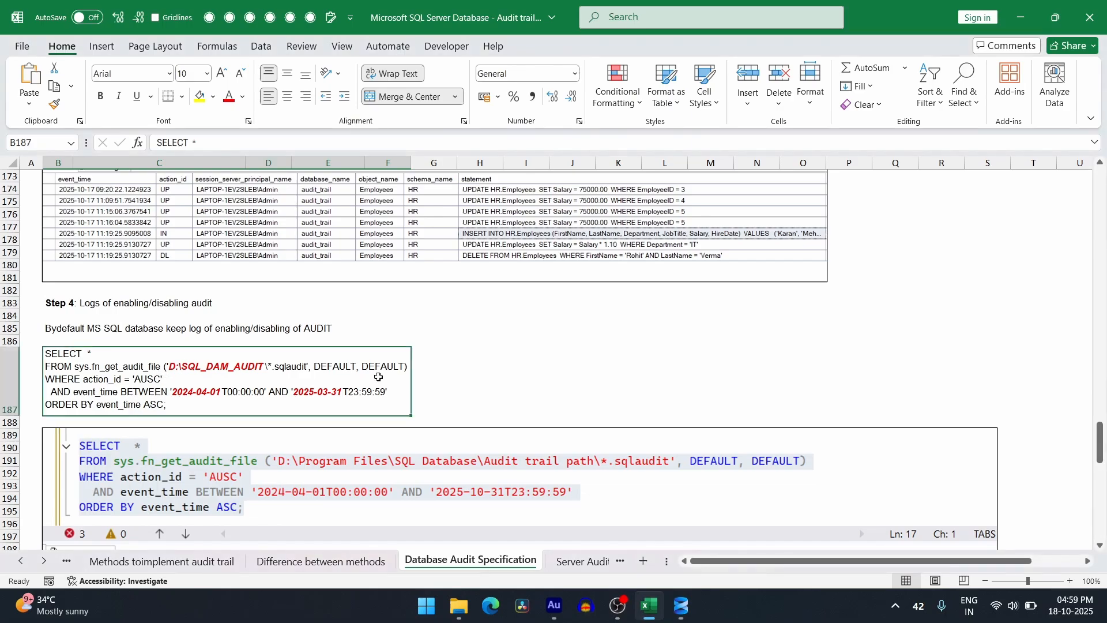
{"action": "key", "text": "alt+Tab"}
{"action": "key", "text": "alt+Tab"}
{"action": "key", "text": "alt+Tab"}
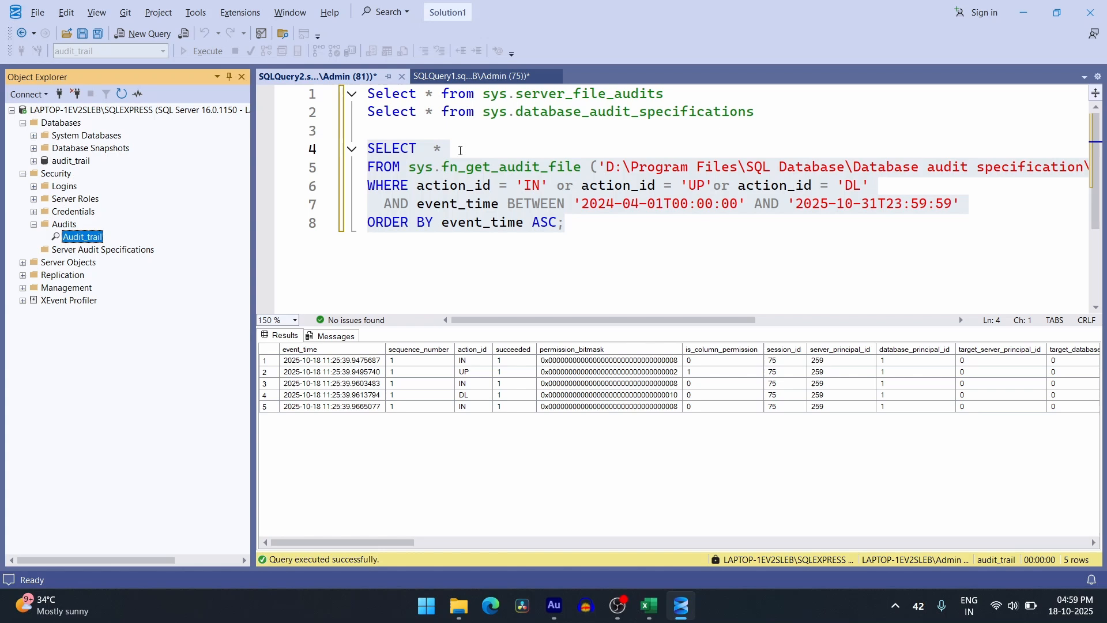
Replace the IN, UP and DL conditions in the audit file query with the single action_id 'AUSC' and execute that query
{"action": "left_click", "coordinate": [558, 186]}
{"action": "left_click_drag", "start_coordinate": [871, 185], "coordinate": [558, 185]}
{"action": "key", "text": "Delete"}
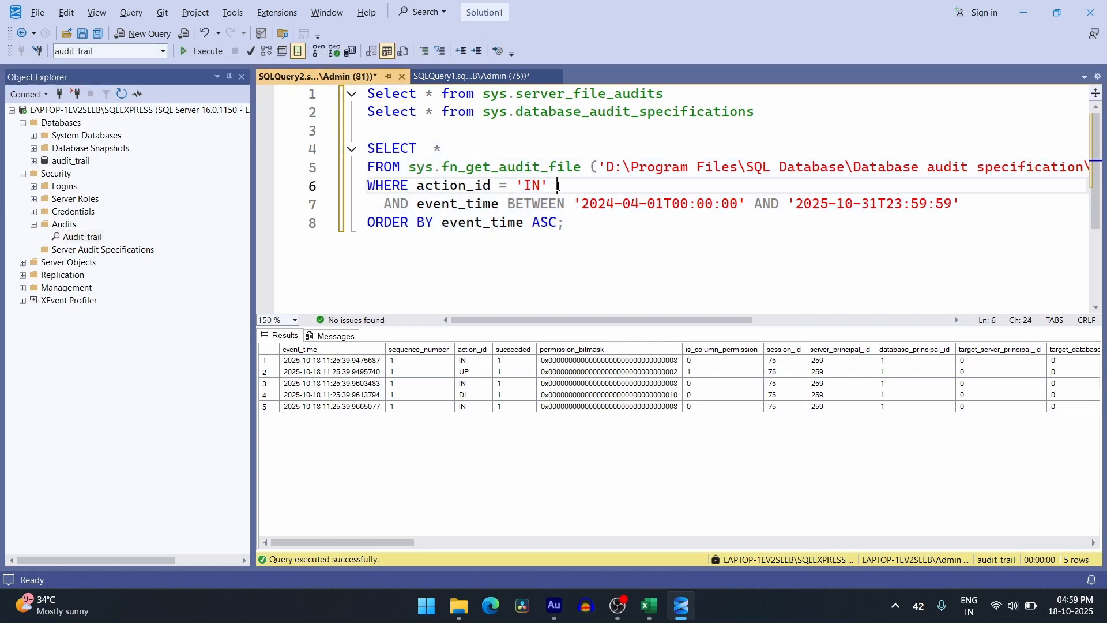
{"action": "key", "text": "BackSpace"}
{"action": "key", "text": "shift+Left"}
{"action": "key", "text": "shift+Left"}
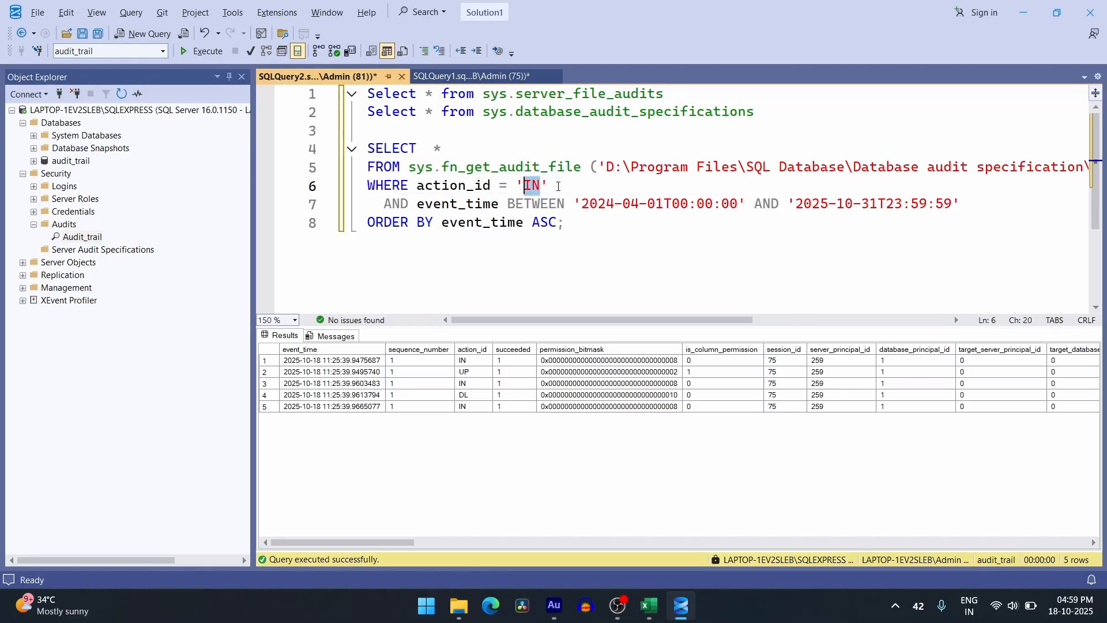
{"action": "type", "text": "AUSC"}
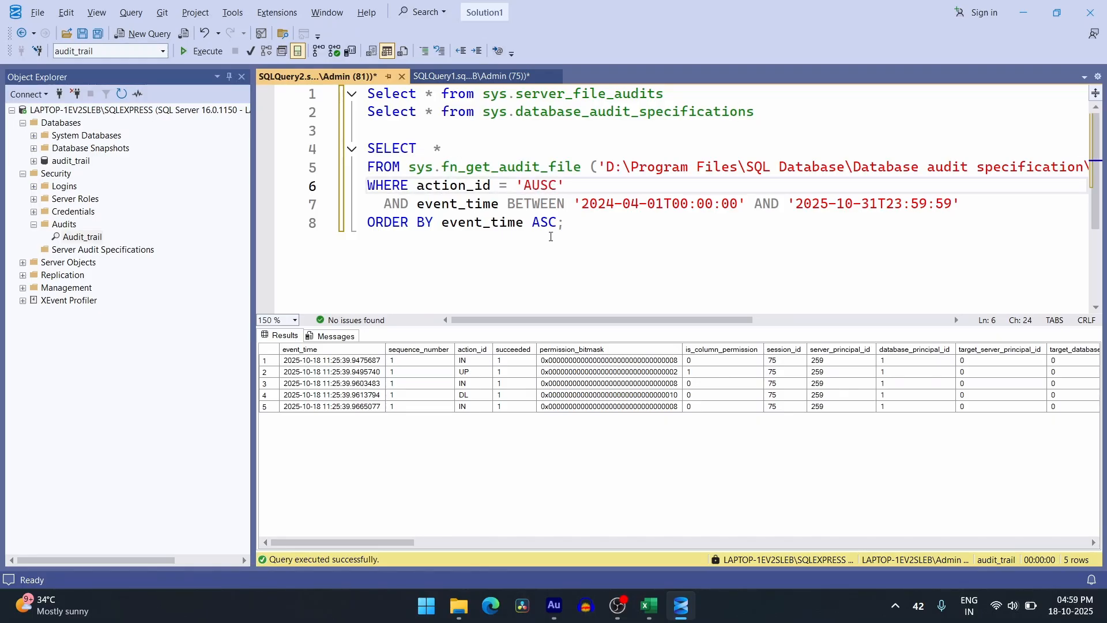
{"action": "left_click_drag", "start_coordinate": [567, 223], "coordinate": [362, 149]}
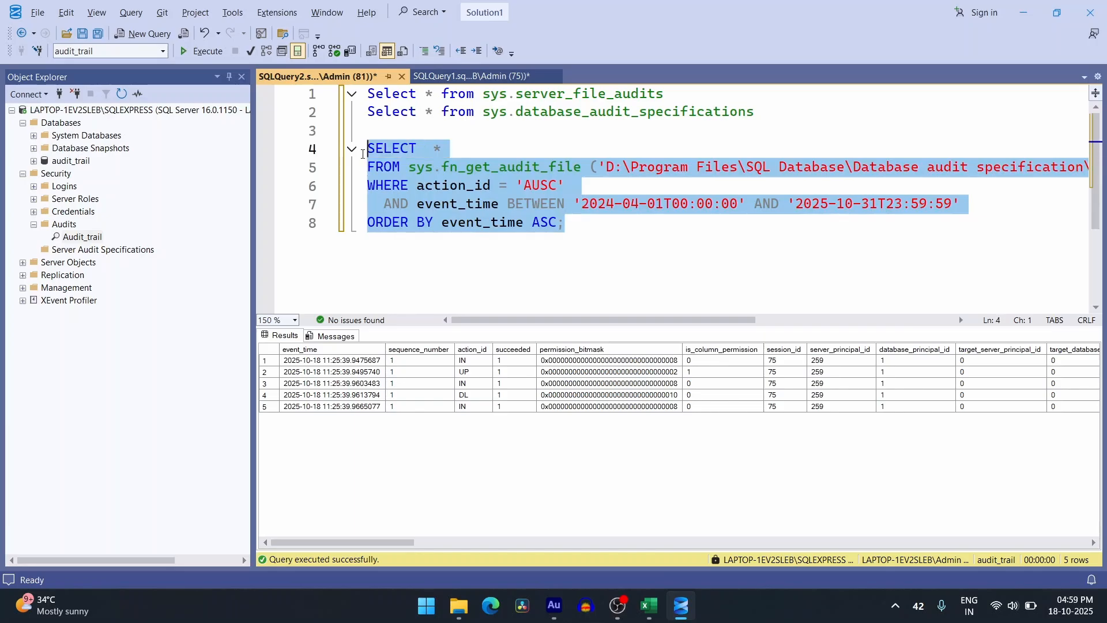
{"action": "left_click", "coordinate": [199, 51]}
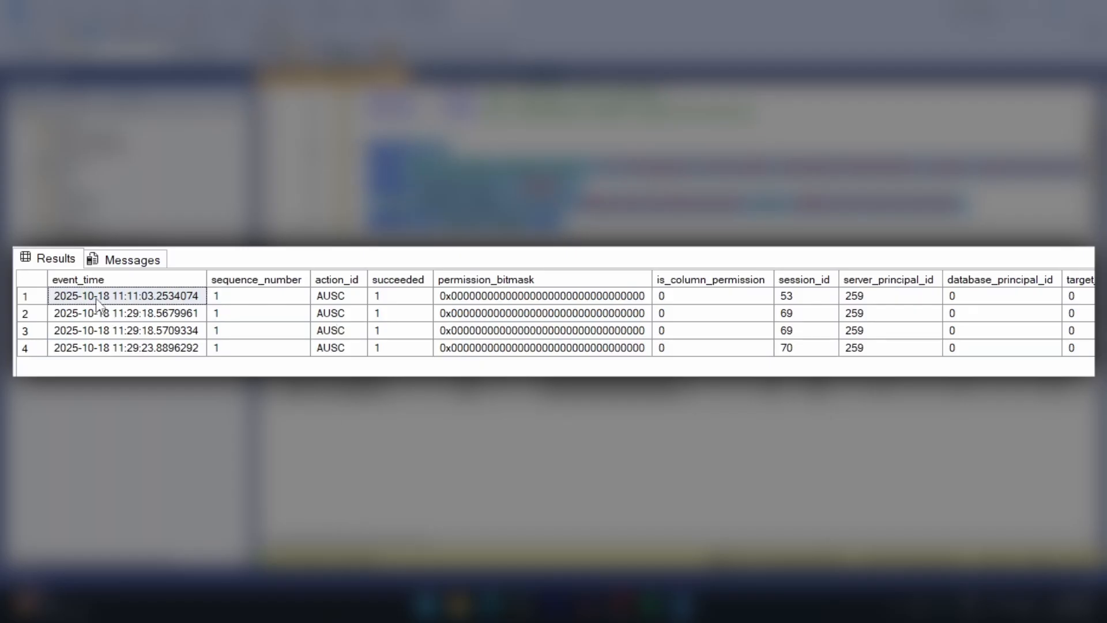
Widen the additional_information column and examine the audit enable and disable actions recorded in each AUSC row
{"action": "left_click_drag", "start_coordinate": [353, 542], "coordinate": [483, 542]}
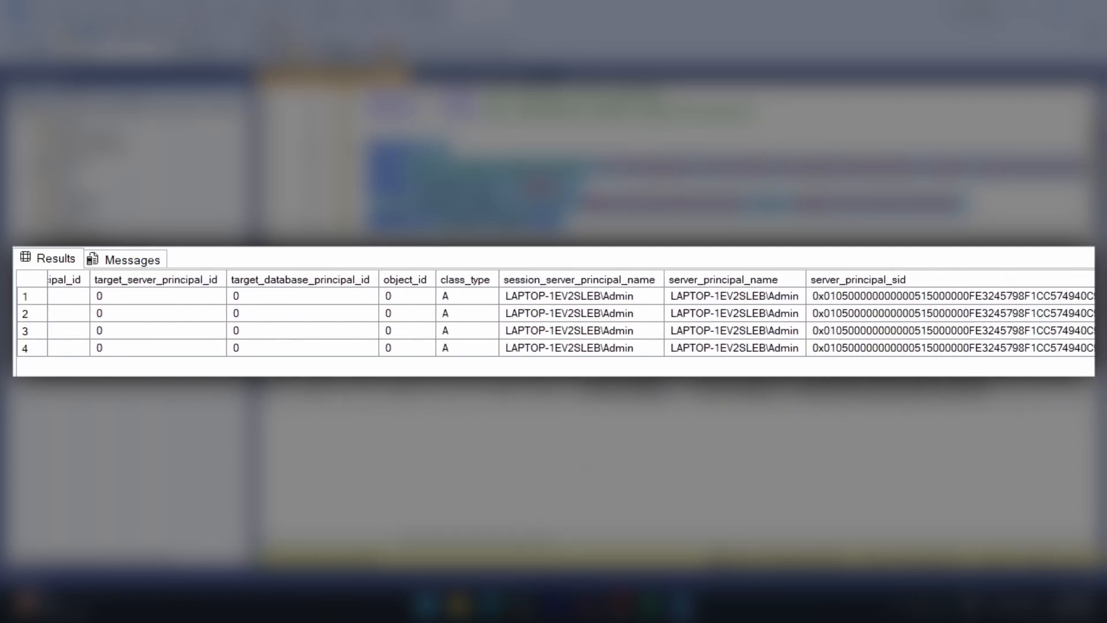
{"action": "left_click_drag", "start_coordinate": [483, 543], "coordinate": [700, 542]}
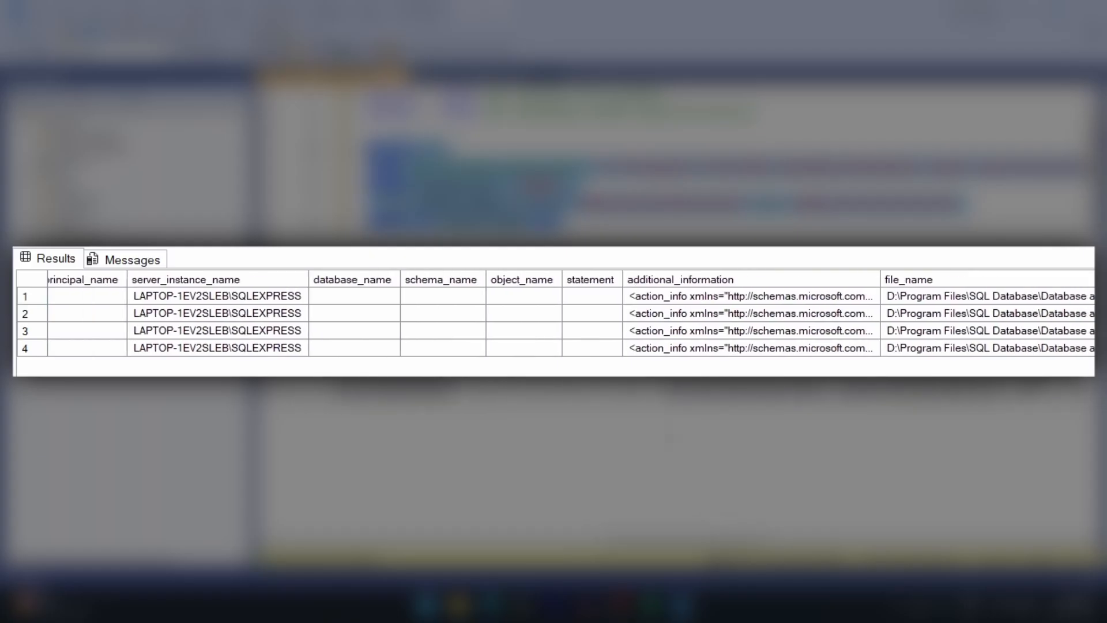
{"action": "left_click", "coordinate": [590, 298]}
{"action": "left_click", "coordinate": [651, 296]}
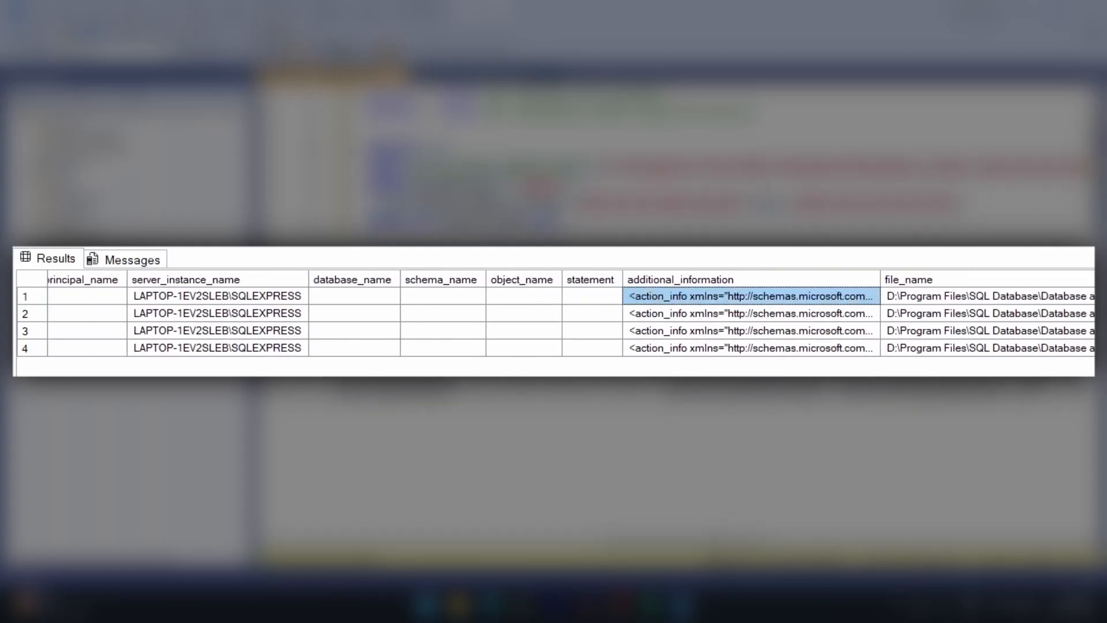
{"action": "left_click_drag", "start_coordinate": [669, 543], "coordinate": [716, 543]}
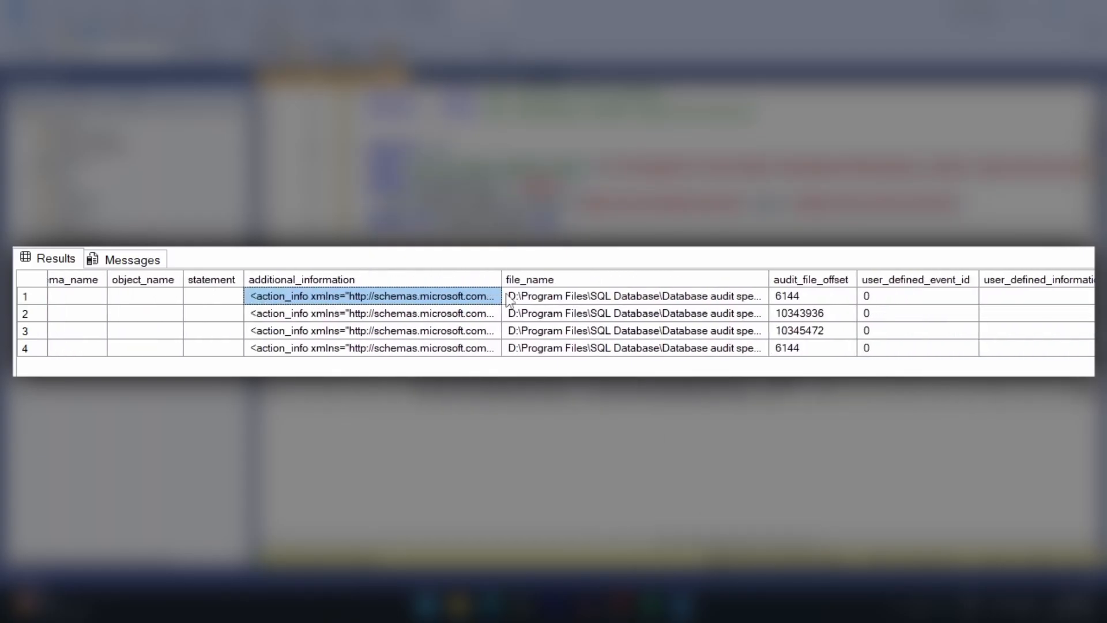
{"action": "left_click_drag", "start_coordinate": [503, 282], "coordinate": [1062, 346]}
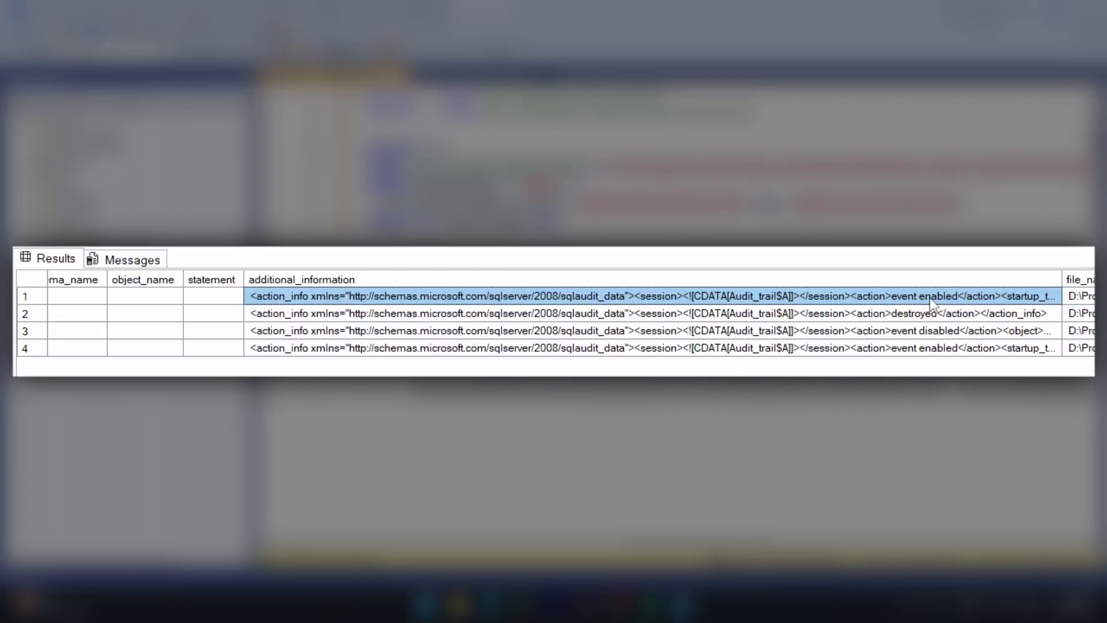
{"action": "left_click", "coordinate": [917, 334]}
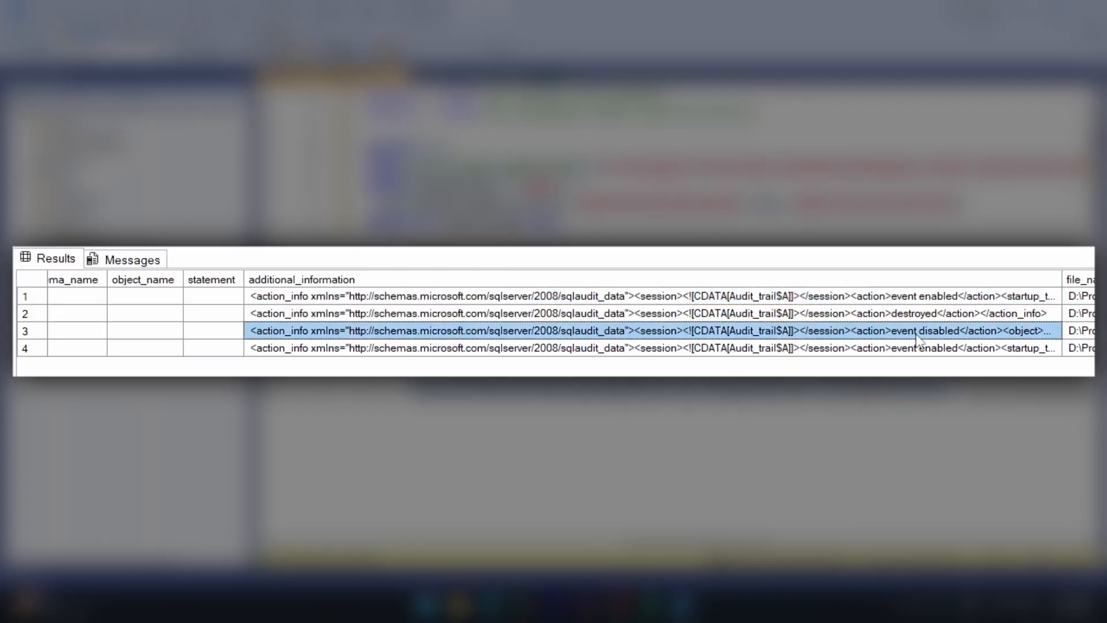
{"action": "left_click", "coordinate": [913, 349]}
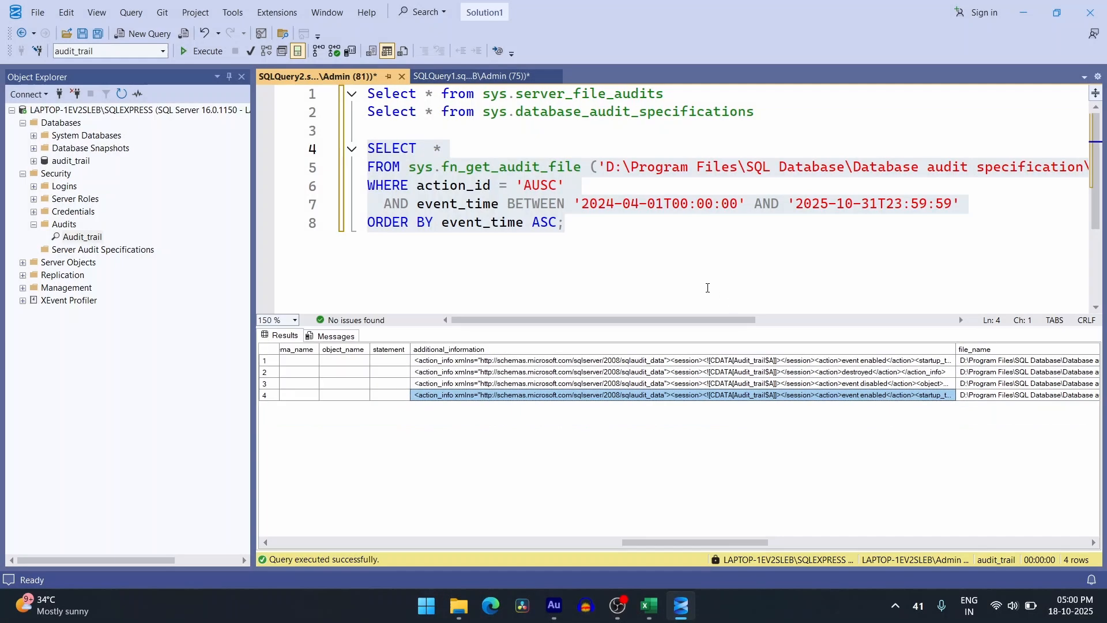
Switch to the Excel workbook and review Step 5 on logs of disabling database audit specifications
{"action": "key", "text": "alt+Tab"}
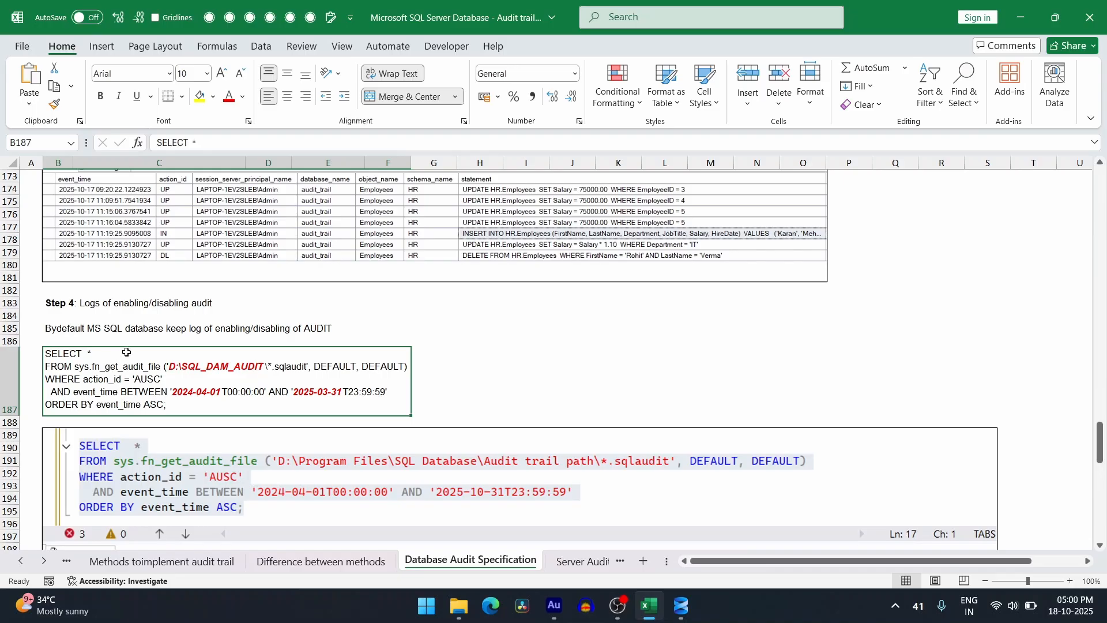
{"action": "scroll", "coordinate": [126, 352], "scroll_direction": "down", "scroll_amount": 5}
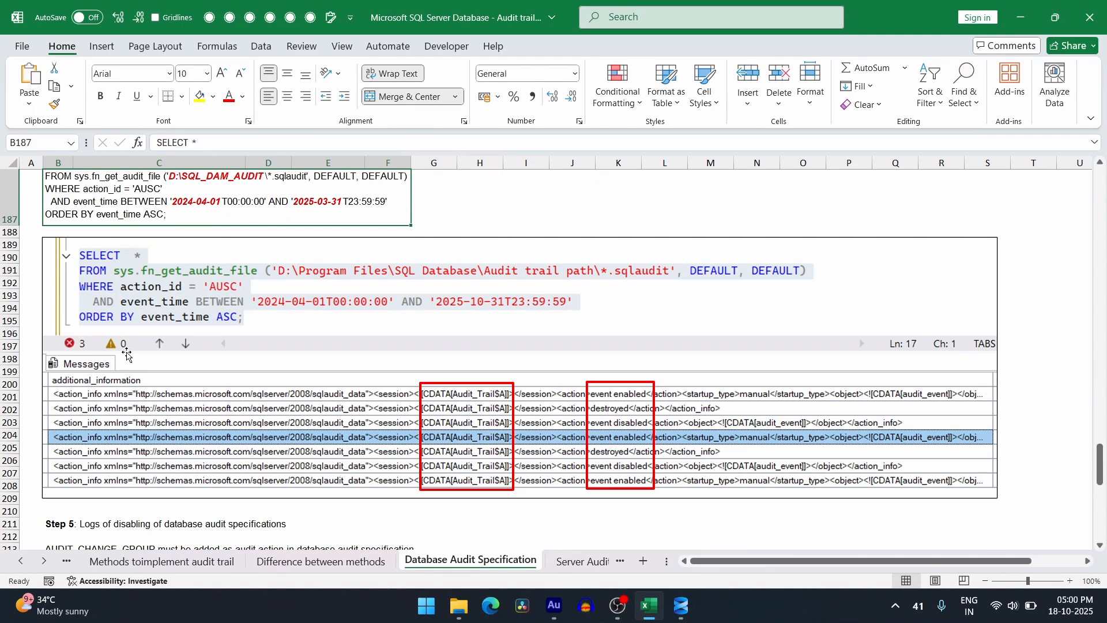
{"action": "scroll", "coordinate": [126, 351], "scroll_direction": "down", "scroll_amount": 5}
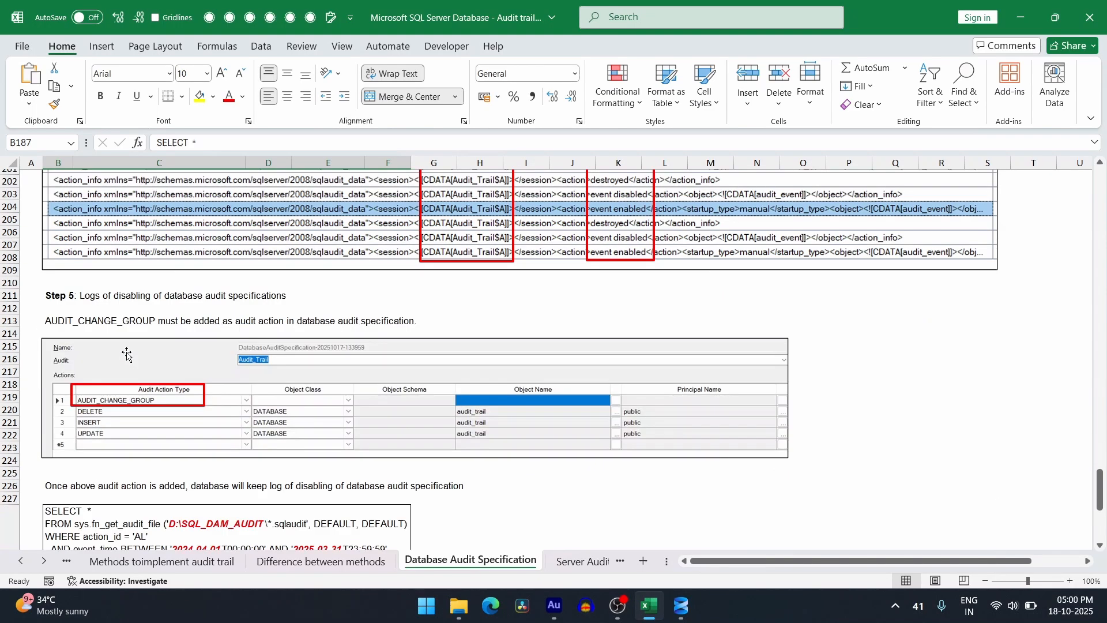
Consult Step 5 in the Excel guide, switch to SQL Server Management Studio, and run the audit file query with action_id 'AL'
{"action": "left_click", "coordinate": [51, 322]}
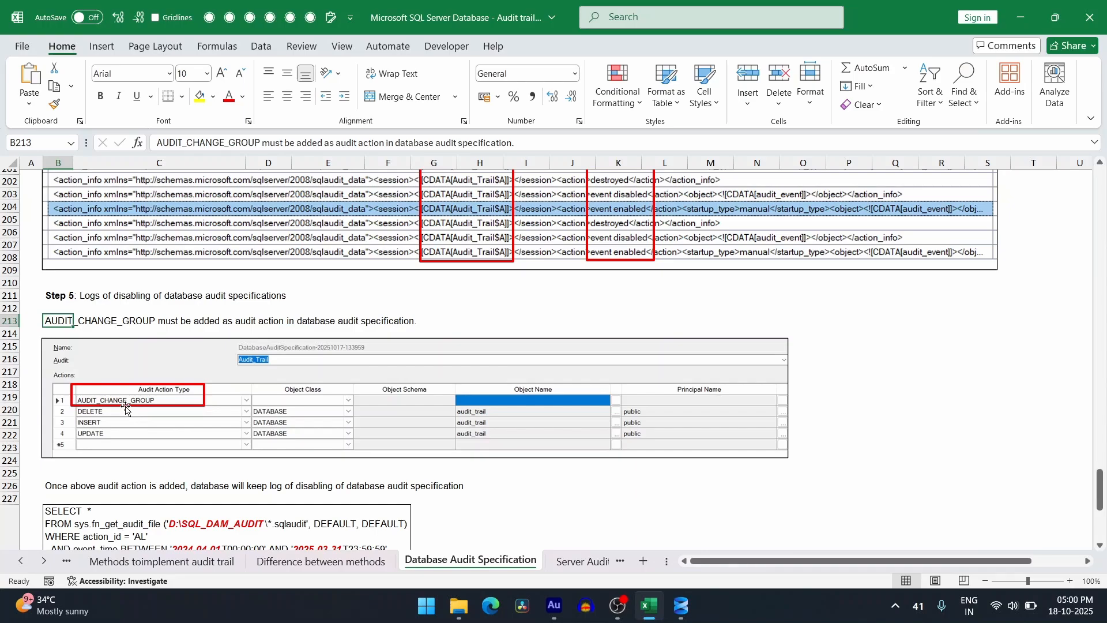
{"action": "scroll", "coordinate": [85, 326], "scroll_direction": "down", "scroll_amount": 3}
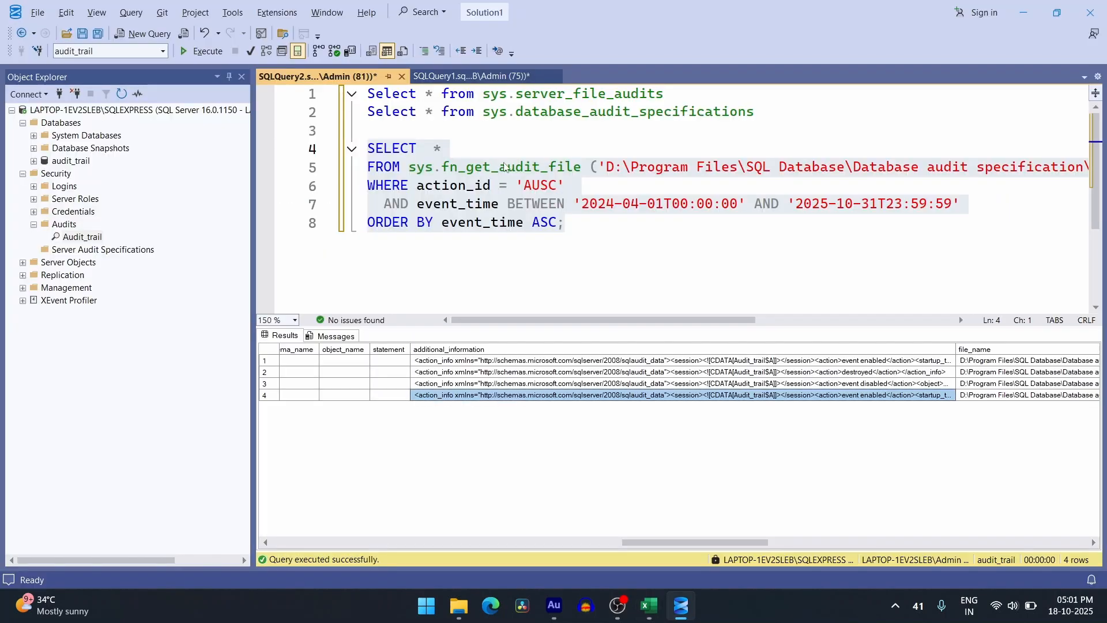
{"action": "left_click", "coordinate": [557, 185]}
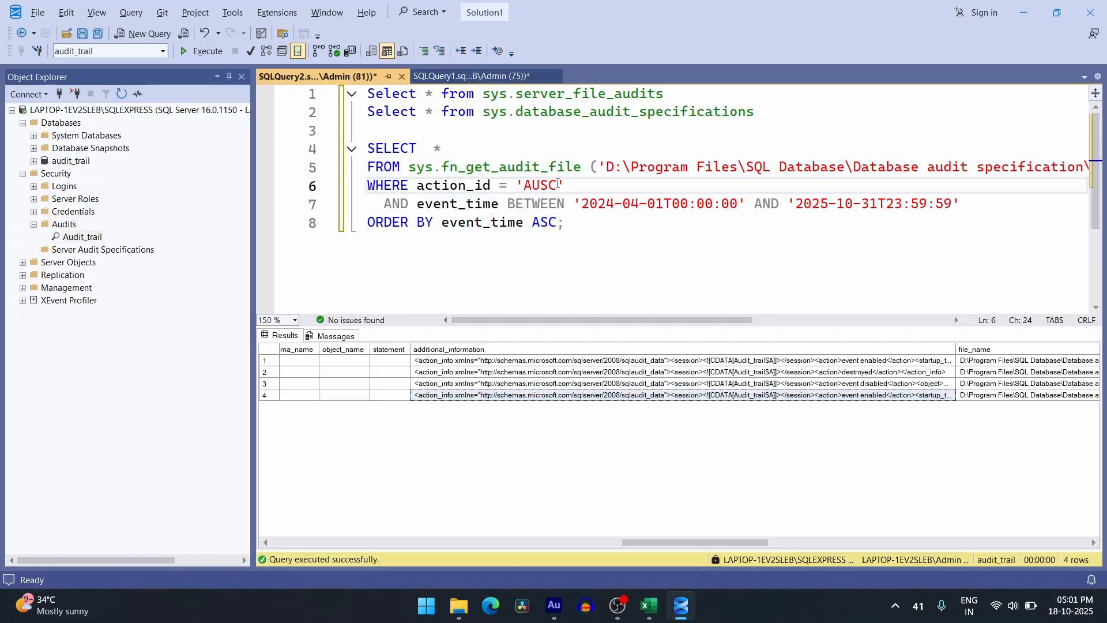
{"action": "key", "text": "BackSpace"}
{"action": "key", "text": "BackSpace"}
{"action": "key", "text": "BackSpace"}
{"action": "type", "text": "L"}
{"action": "left_click_drag", "start_coordinate": [588, 232], "coordinate": [367, 149]}
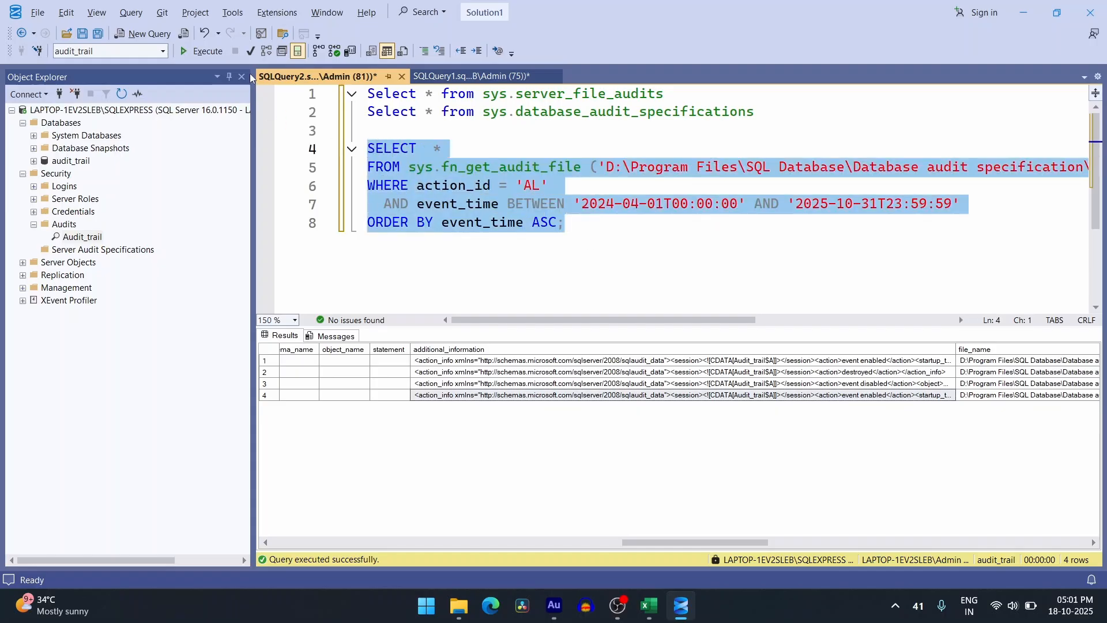
{"action": "left_click", "coordinate": [203, 52]}
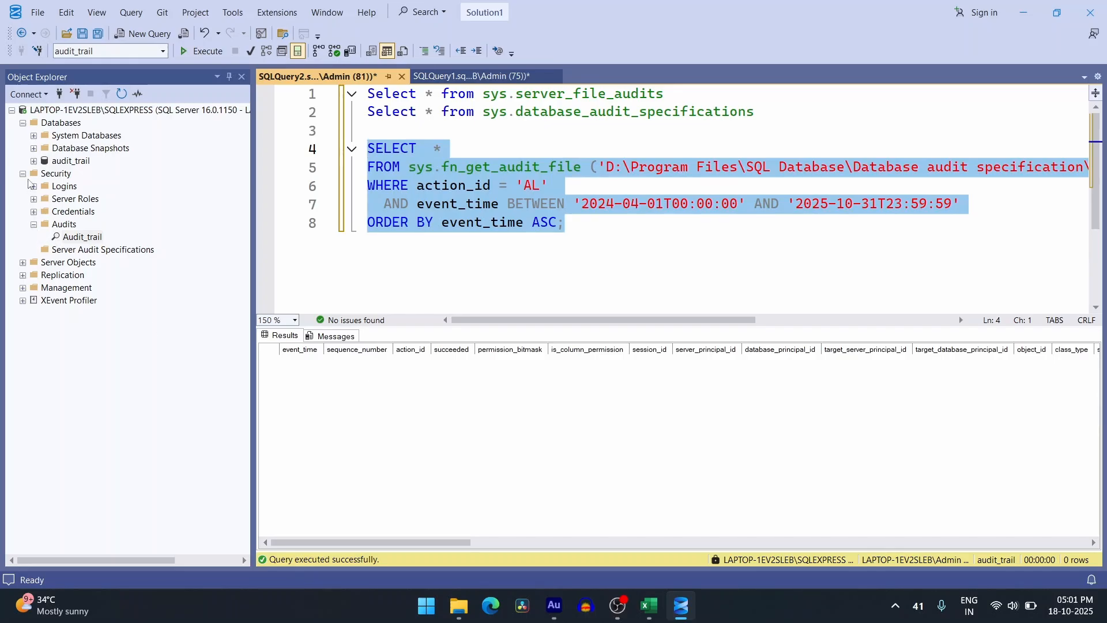
Disable DB_AUDIT_SPECIFICATION among the audit_trail database's audit specifications
{"action": "left_click", "coordinate": [33, 161]}
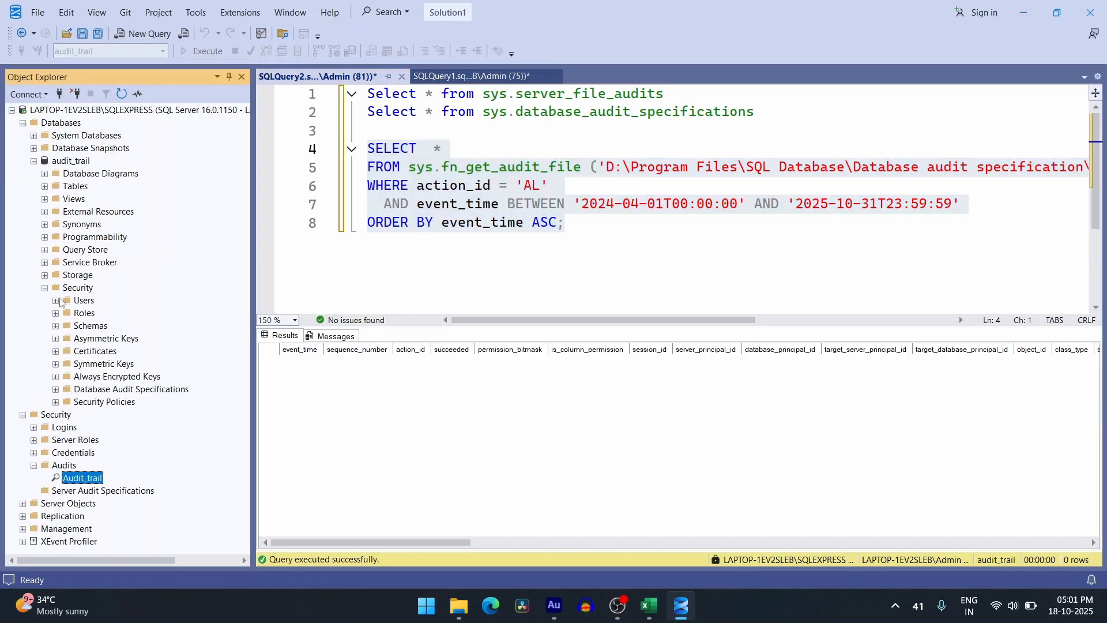
{"action": "left_click", "coordinate": [56, 390]}
{"action": "right_click", "coordinate": [89, 405]}
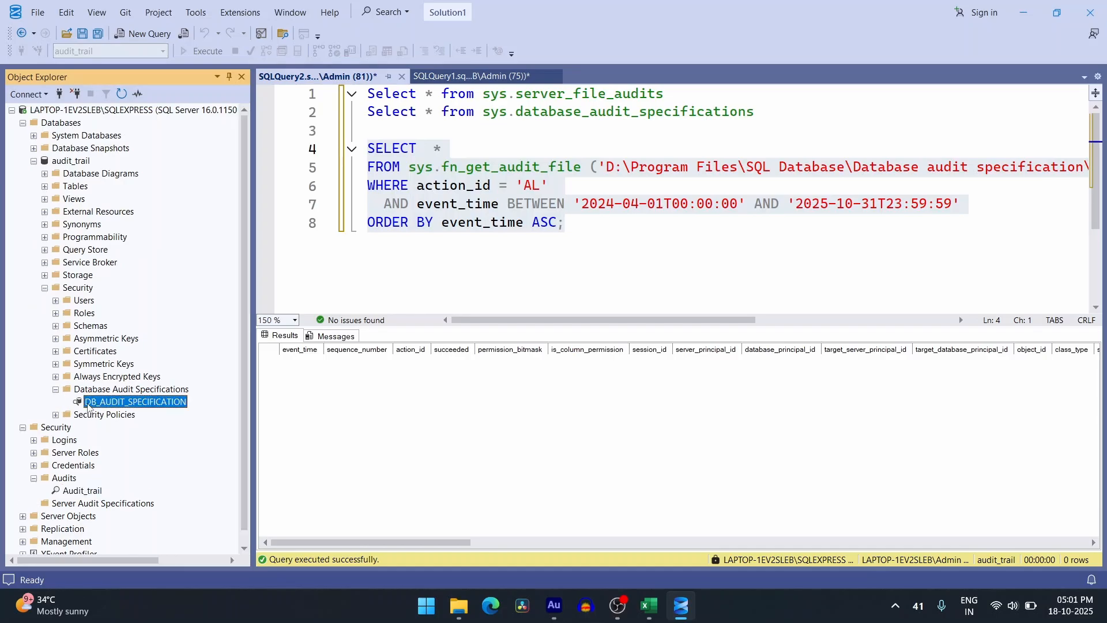
{"action": "left_click", "coordinate": [115, 428]}
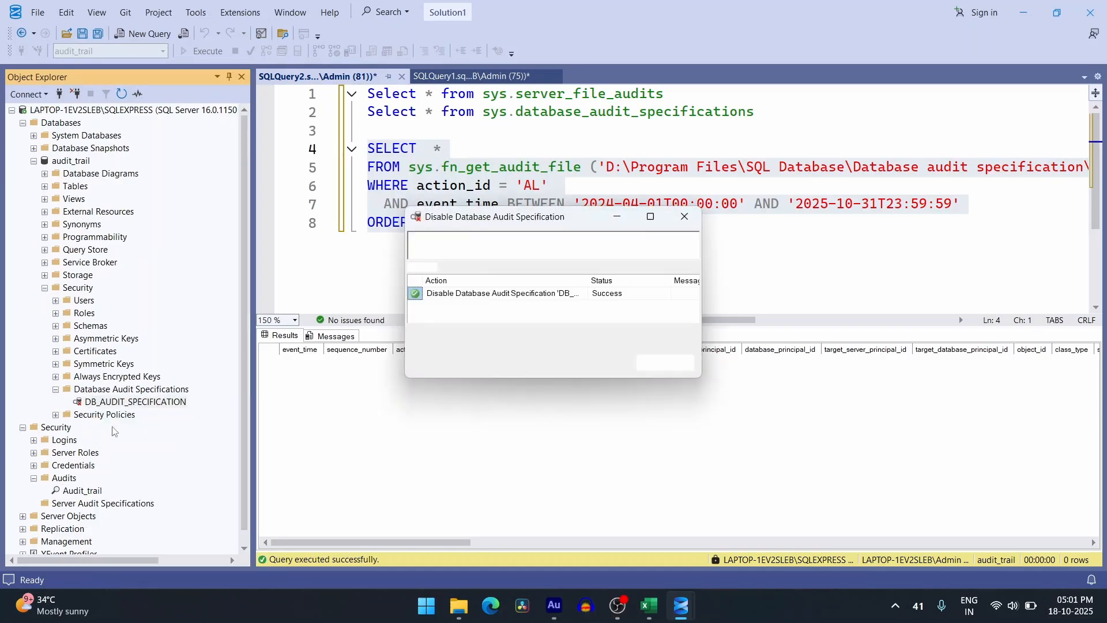
Add AUDIT_CHANGE_GROUP as a second audit action type in DB_AUDIT_SPECIFICATION's properties and save the specification
{"action": "double_click", "coordinate": [173, 403]}
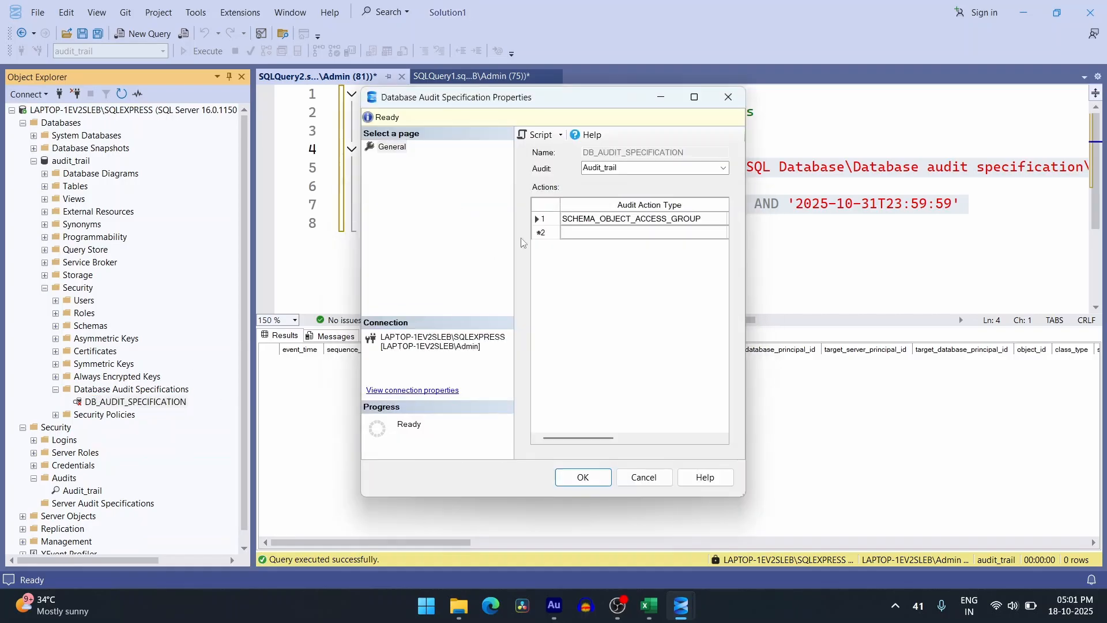
{"action": "left_click", "coordinate": [690, 102]}
{"action": "left_click", "coordinate": [412, 143]}
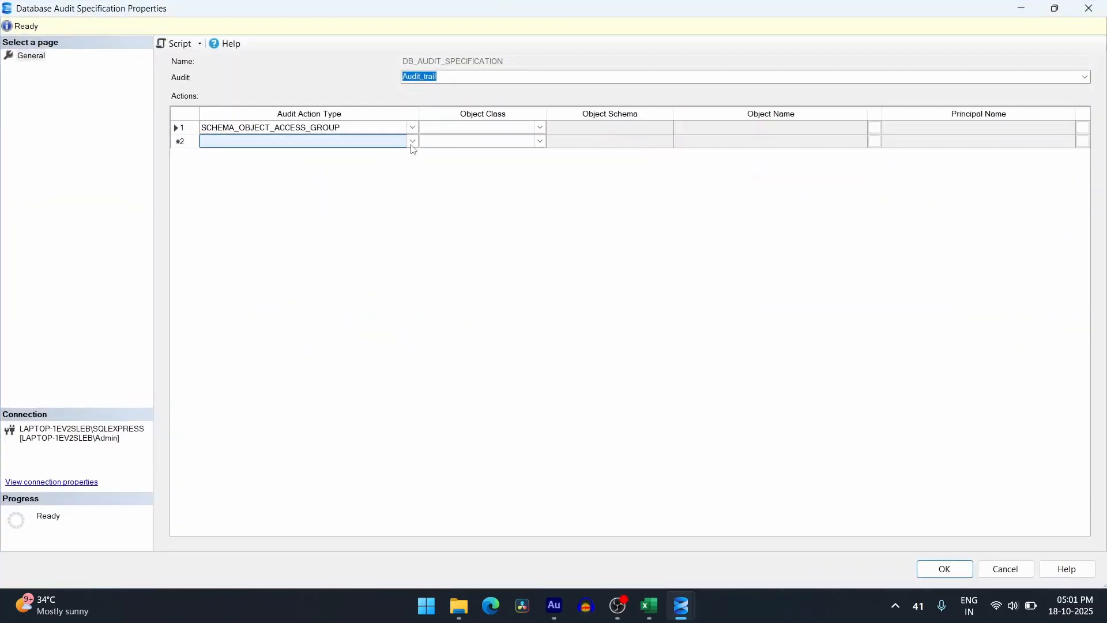
{"action": "left_click", "coordinate": [412, 143]}
{"action": "left_click", "coordinate": [330, 165]}
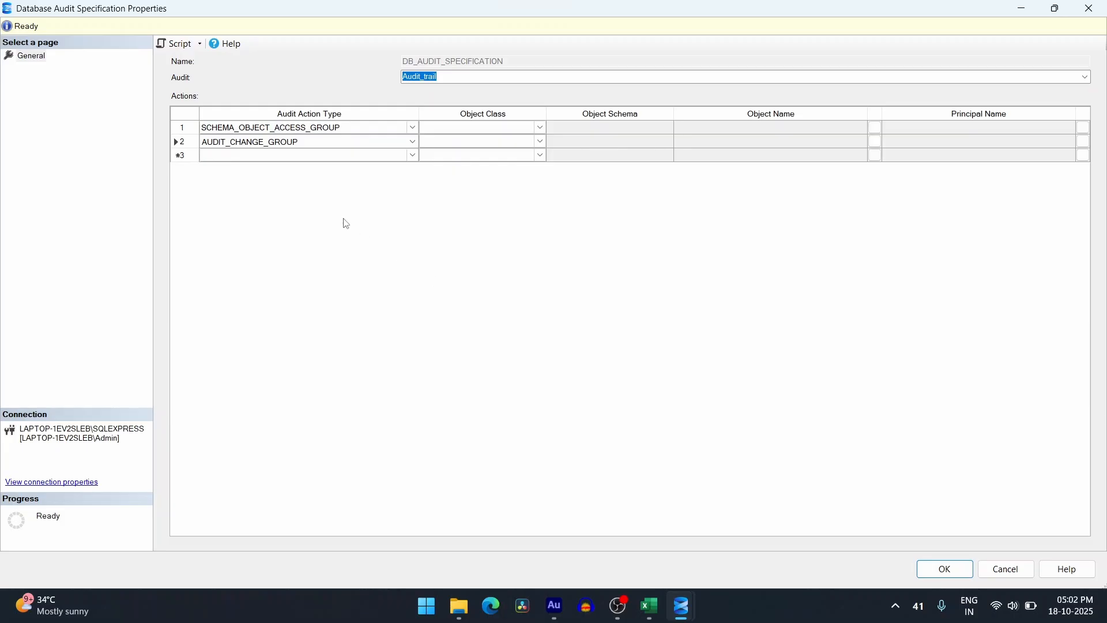
{"action": "left_click", "coordinate": [943, 569]}
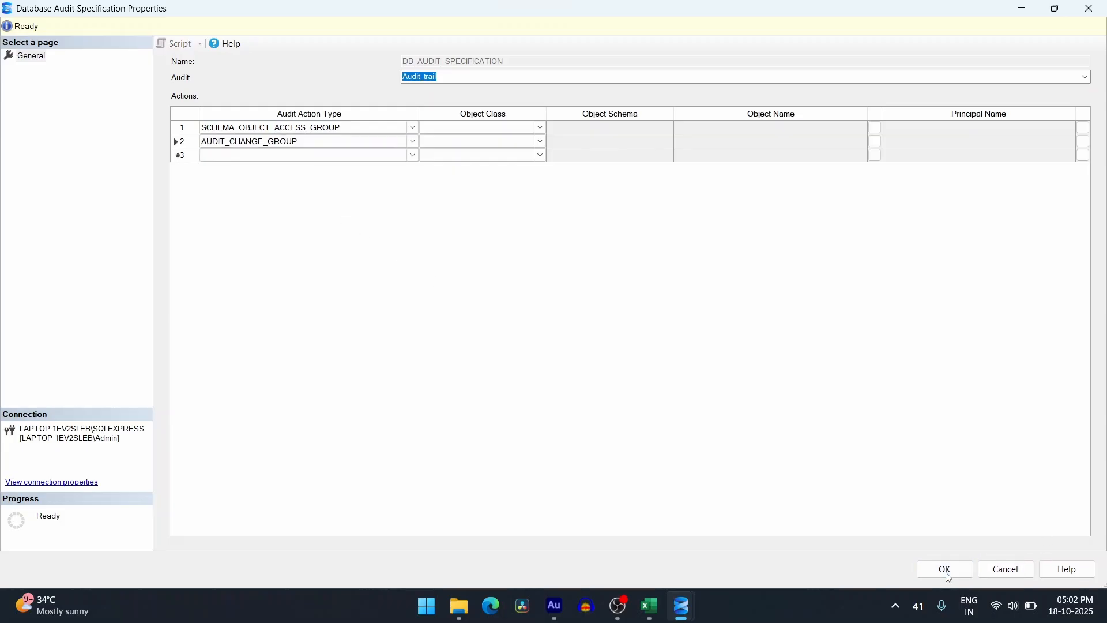
Enable DB_AUDIT_SPECIFICATION with its updated audit actions and dismiss the result dialog
{"action": "right_click", "coordinate": [135, 405]}
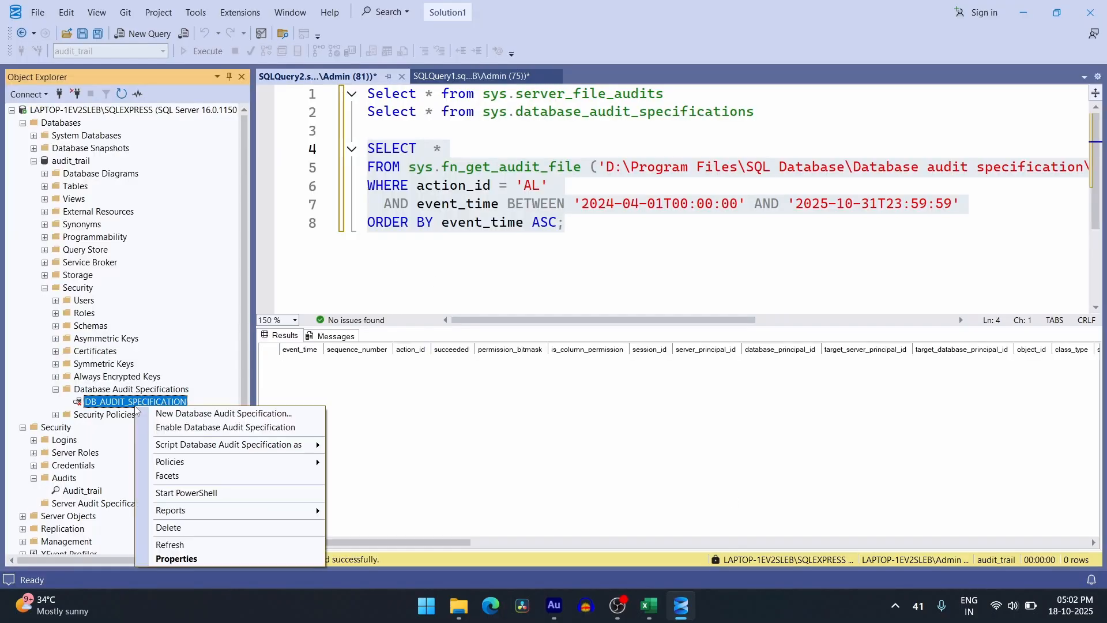
{"action": "left_click", "coordinate": [156, 427]}
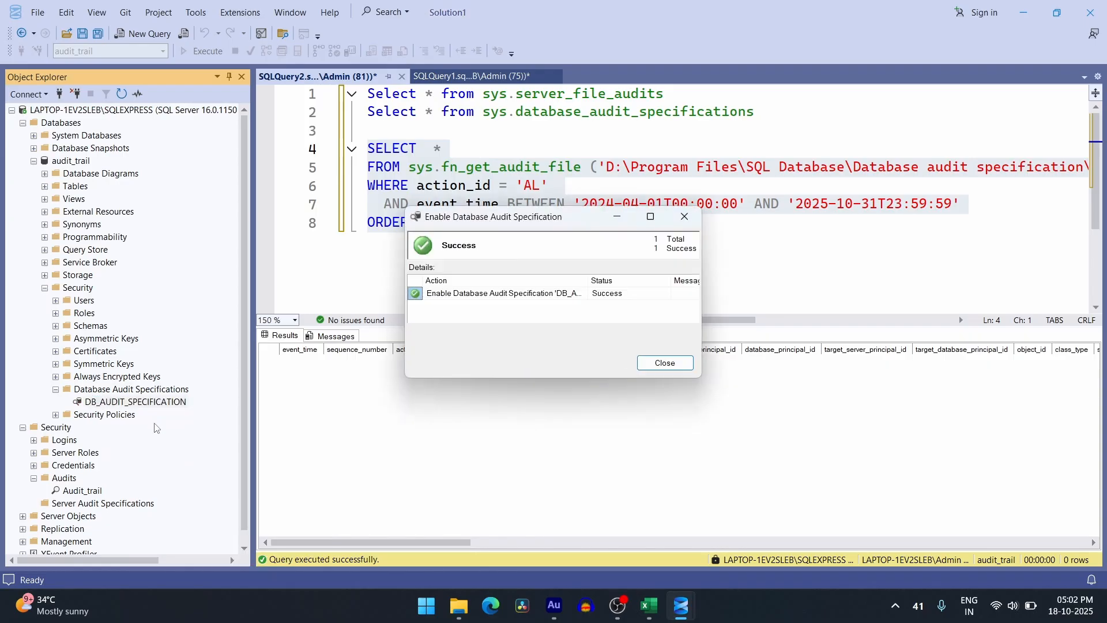
{"action": "left_click", "coordinate": [664, 363]}
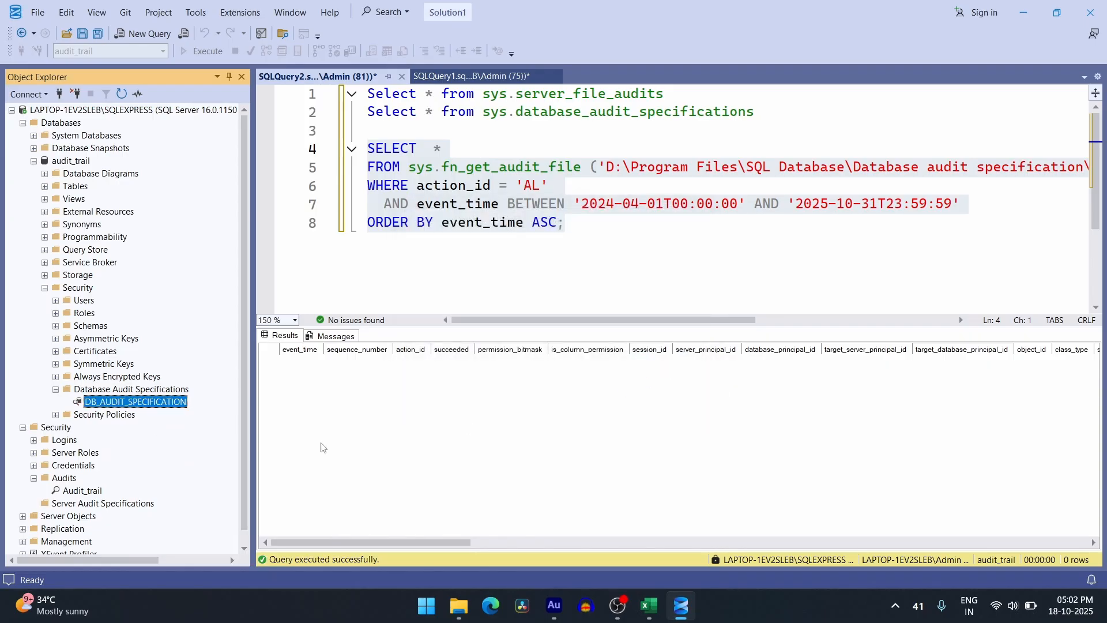
Disable DB_AUDIT_SPECIFICATION and enable it again to generate audit change log entries
{"action": "right_click", "coordinate": [129, 399]}
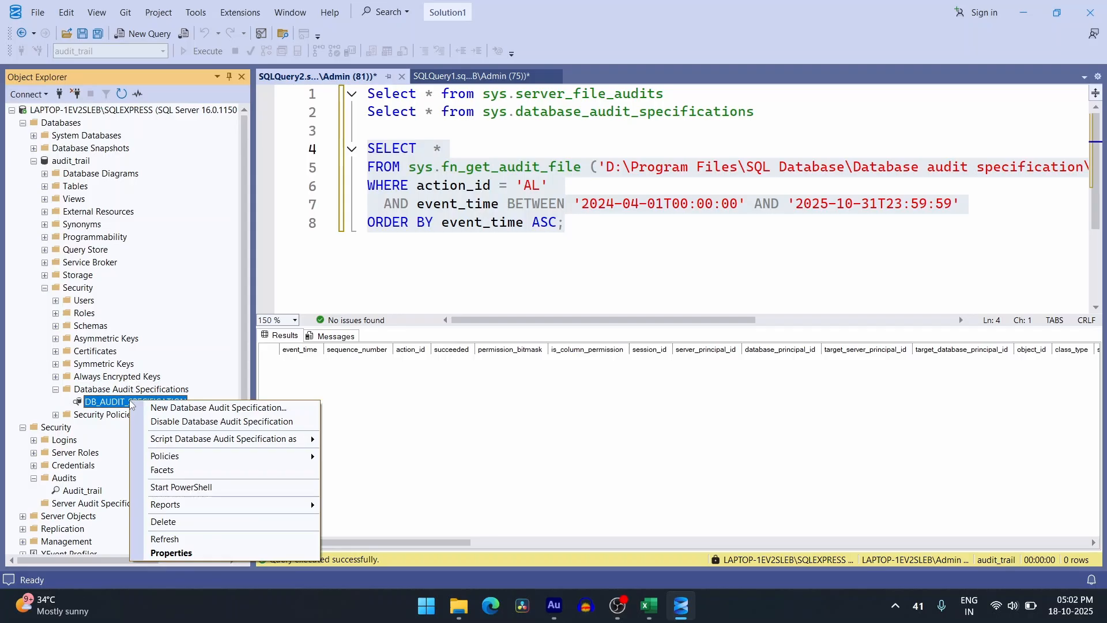
{"action": "left_click", "coordinate": [154, 423]}
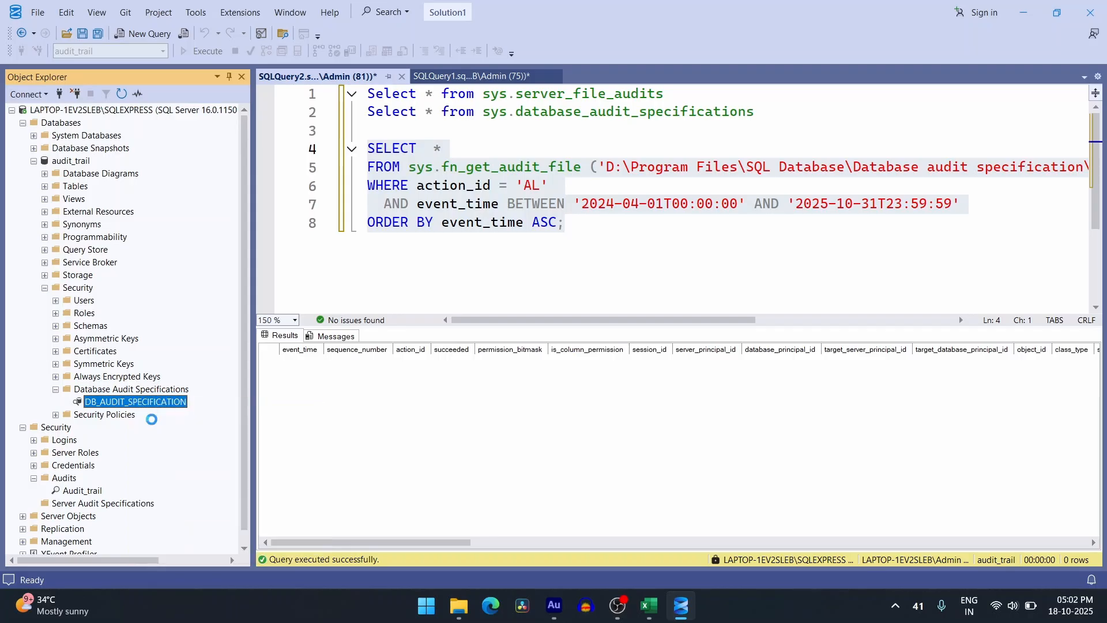
{"action": "left_click", "coordinate": [664, 364]}
{"action": "right_click", "coordinate": [182, 398]}
{"action": "left_click", "coordinate": [212, 423]}
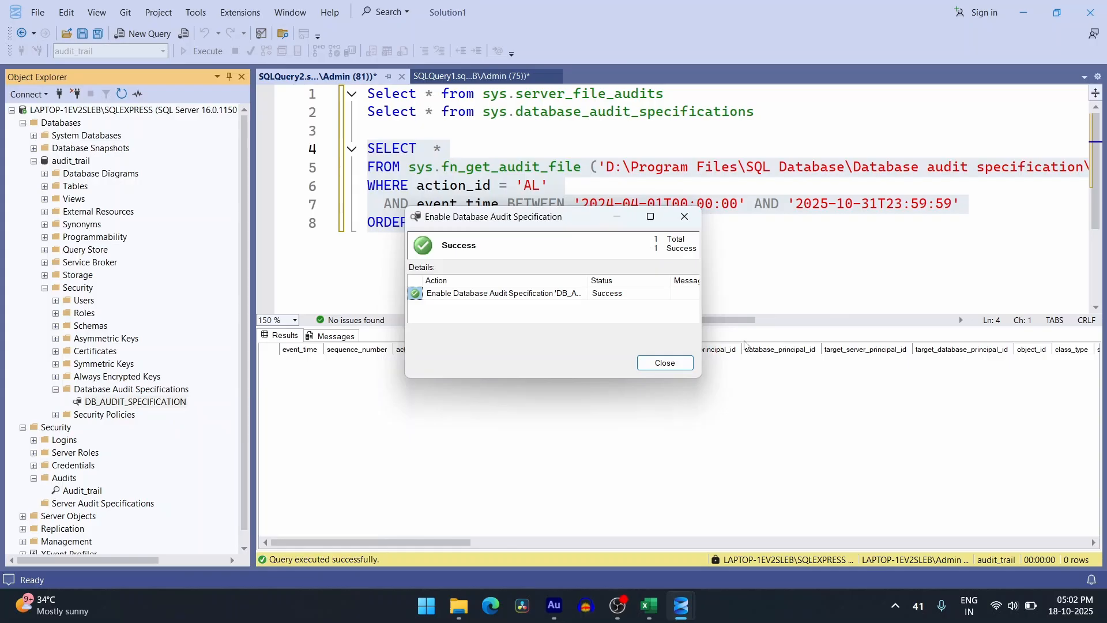
{"action": "left_click", "coordinate": [675, 367]}
Execute the audit file query filtered on action_id 'AL' again
{"action": "left_click", "coordinate": [568, 223]}
{"action": "left_click_drag", "start_coordinate": [568, 223], "coordinate": [366, 148]}
{"action": "left_click", "coordinate": [202, 53]}
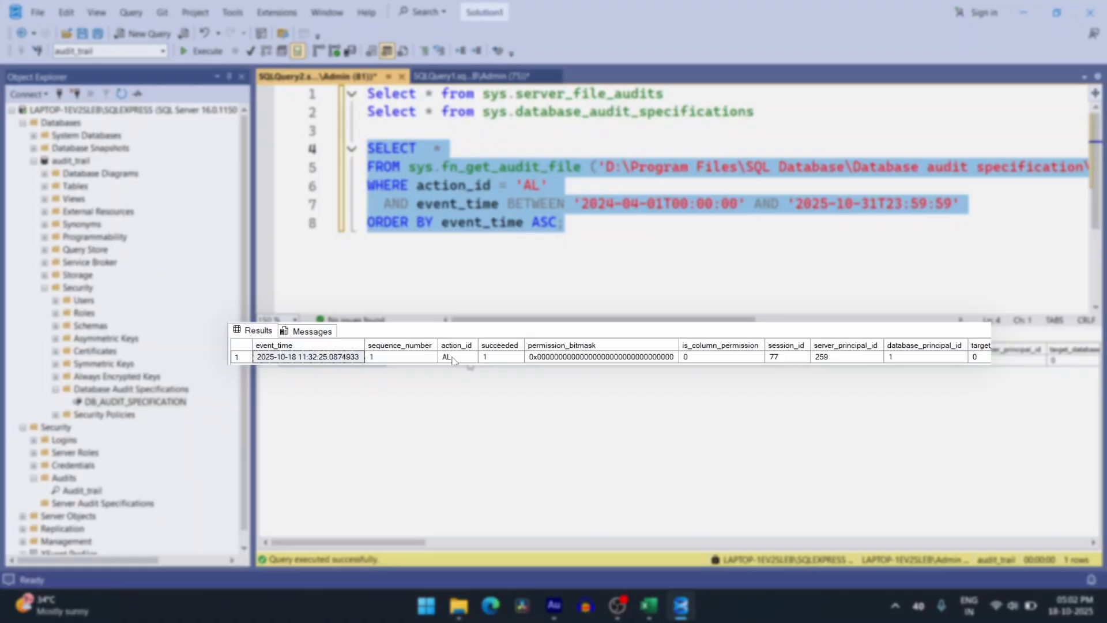
Examine the AL row's action_id, event_time and object_name, and widen the statement column to read the full command
{"action": "left_click", "coordinate": [453, 359]}
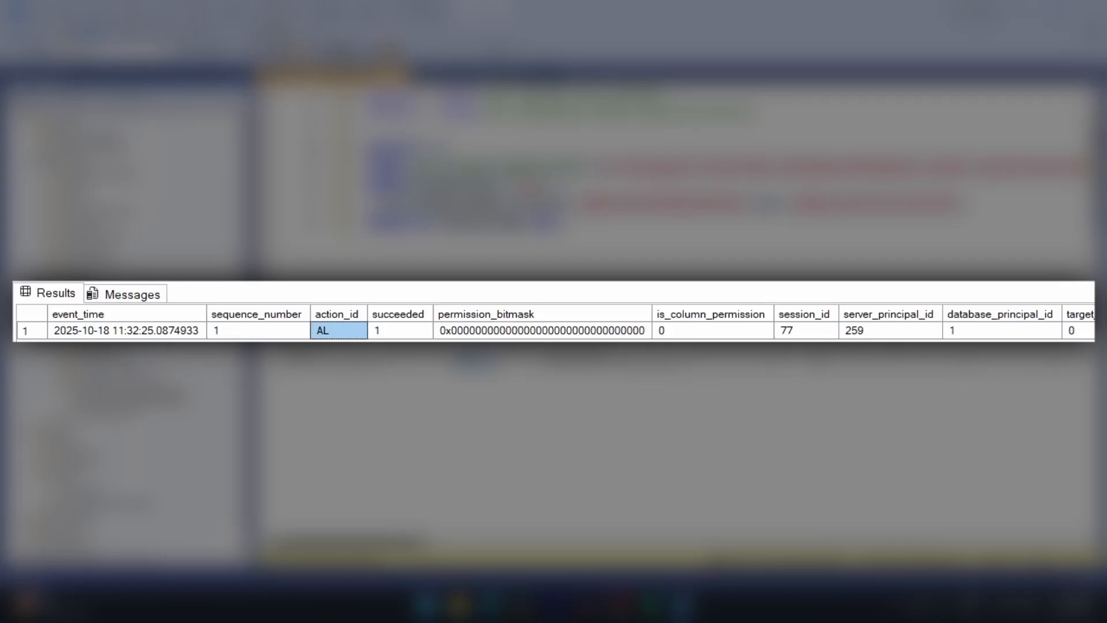
{"action": "mouse_move", "coordinate": [346, 542]}
{"action": "left_mouse_down"}
{"action": "mouse_move", "coordinate": [360, 542]}
{"action": "mouse_move", "coordinate": [345, 541]}
{"action": "left_mouse_up"}
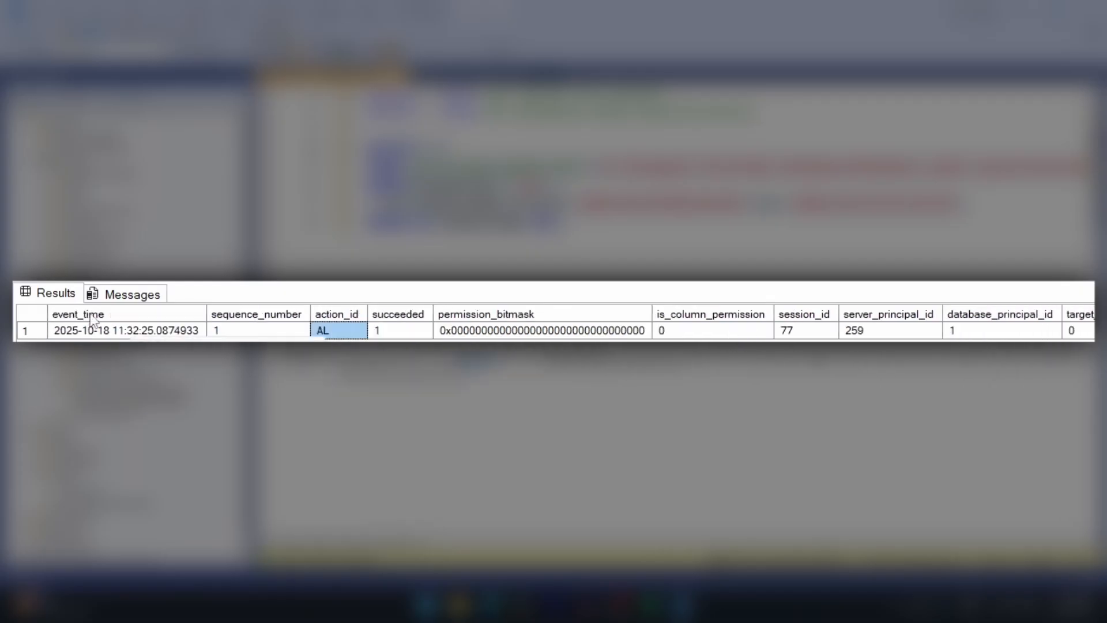
{"action": "left_click", "coordinate": [83, 332]}
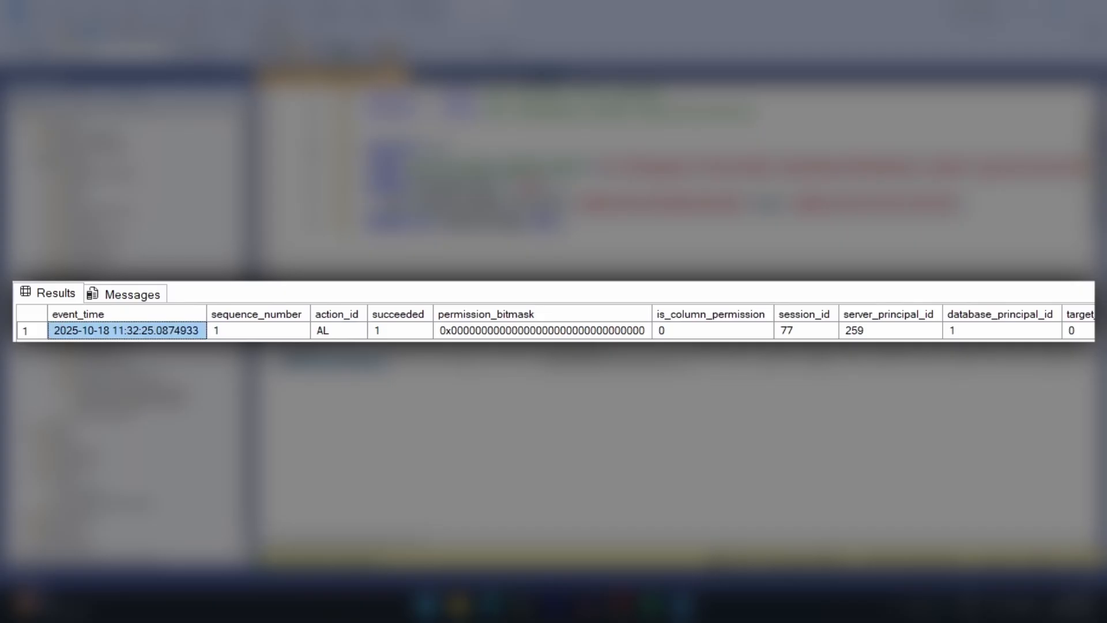
{"action": "left_click_drag", "start_coordinate": [346, 542], "coordinate": [708, 541]}
{"action": "left_click", "coordinate": [97, 332]}
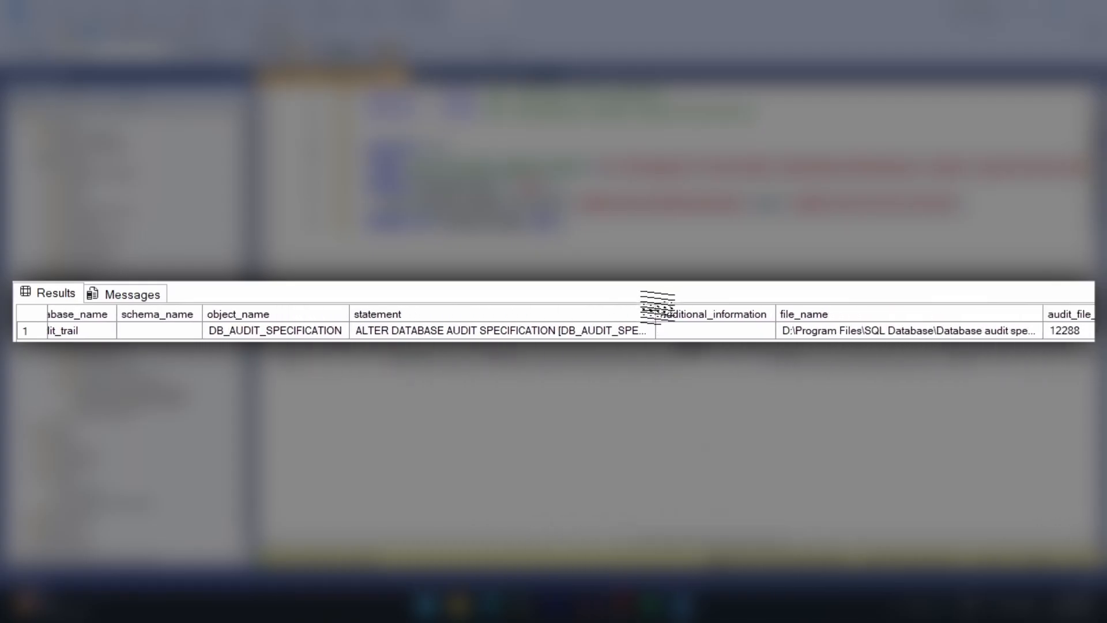
{"action": "left_click_drag", "start_coordinate": [655, 314], "coordinate": [935, 314]}
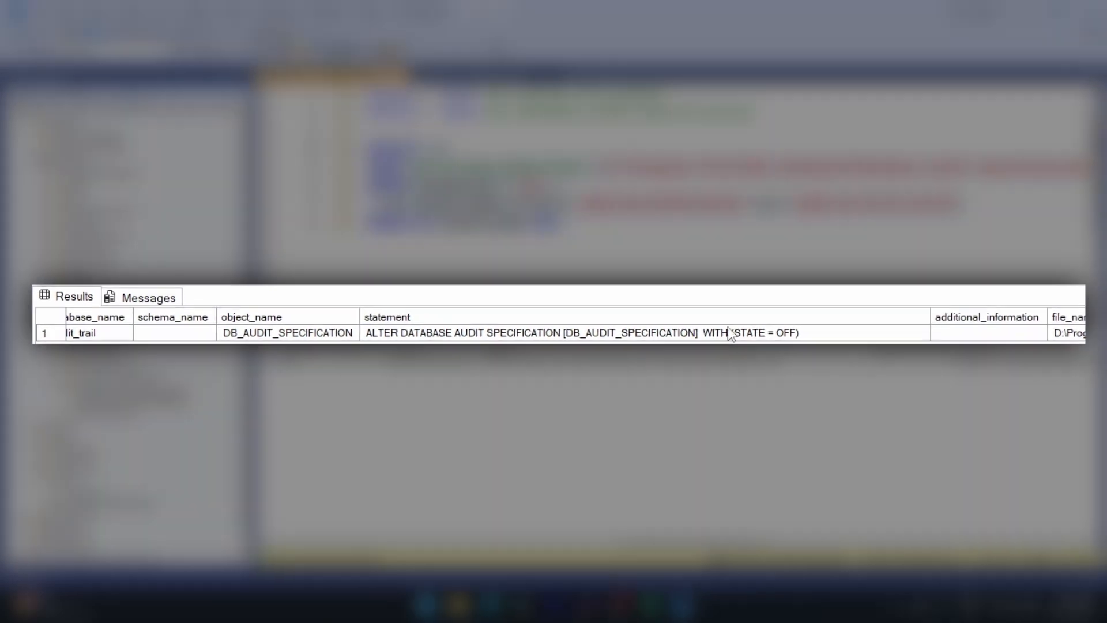
{"action": "left_click", "coordinate": [728, 331]}
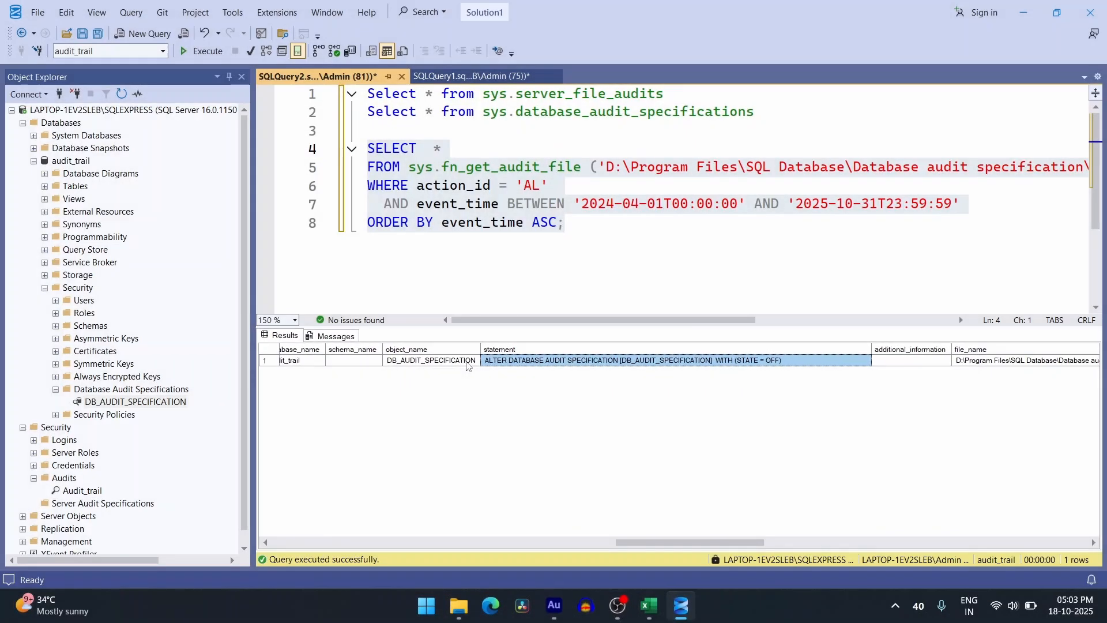
Switch to the Excel workbook and review the Step 5 query and its sample output of disabled database audit specifications
{"action": "key", "text": "alt+Tab"}
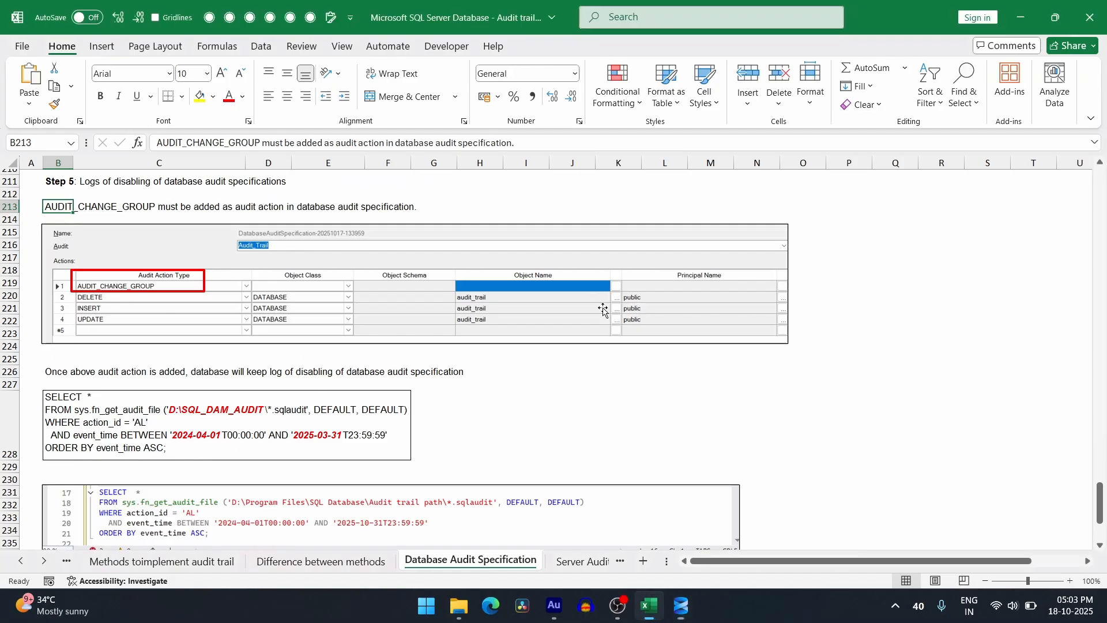
{"action": "scroll", "coordinate": [512, 312], "scroll_direction": "down", "scroll_amount": 5}
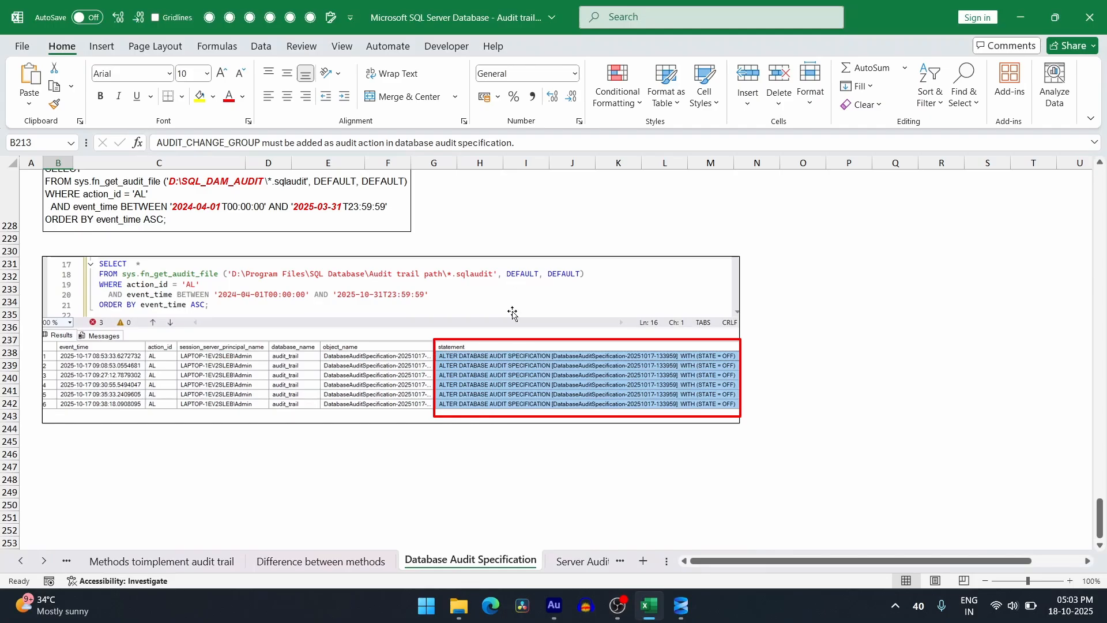
{"action": "left_click", "coordinate": [54, 439]}
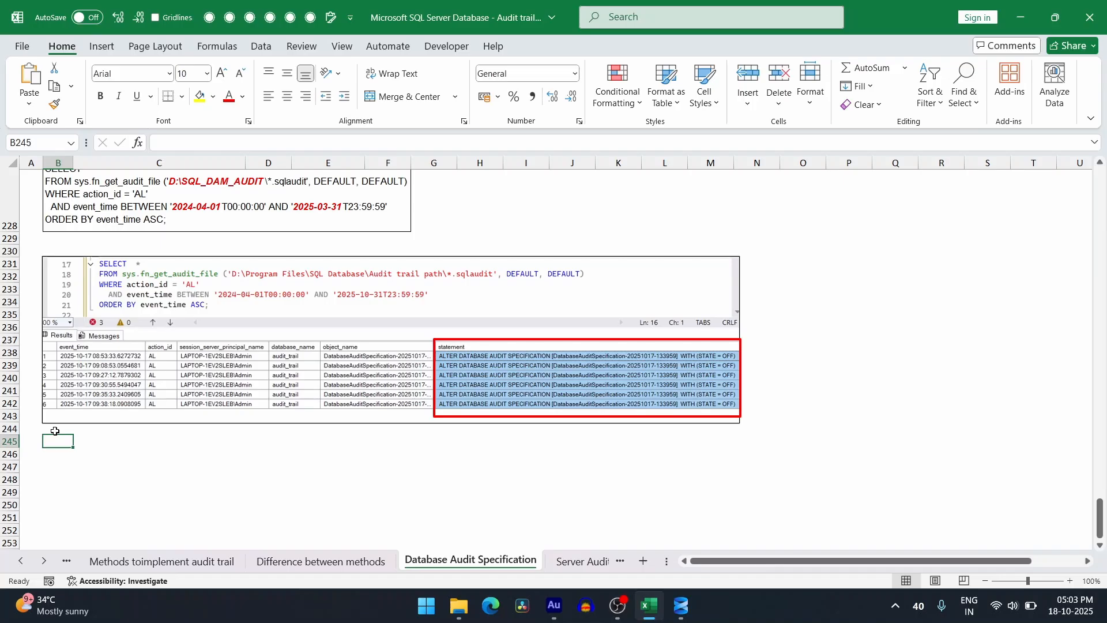
Review Step 1 on the Server Audit Specification sheet and copy the Step 2 query 'Select * from sys.server_audit_specifications'
{"action": "left_click", "coordinate": [564, 569]}
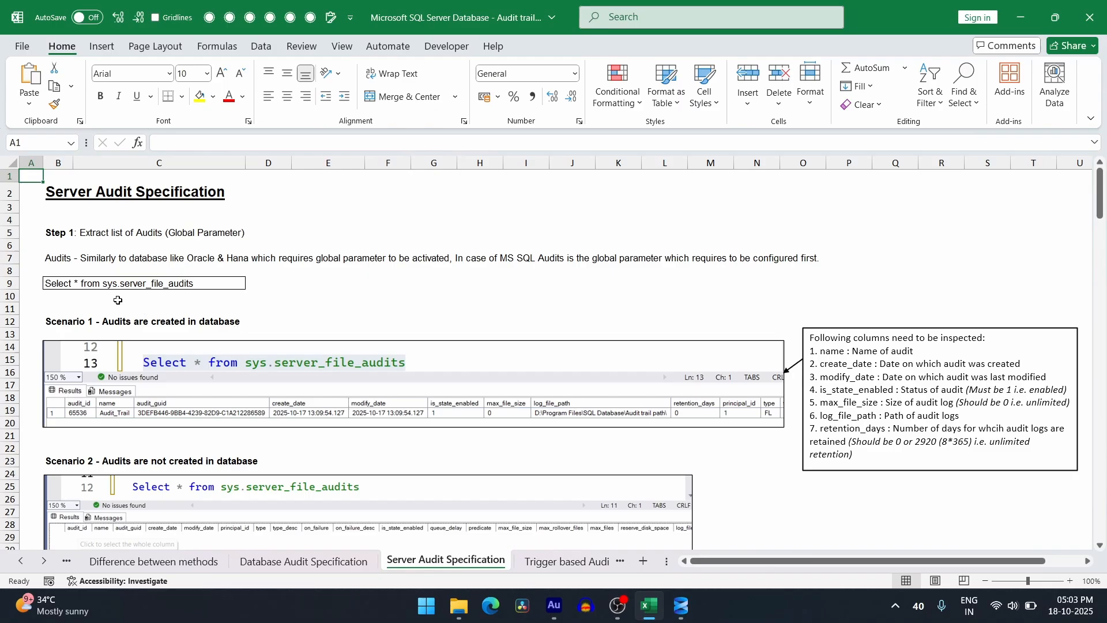
{"action": "left_click", "coordinate": [74, 284]}
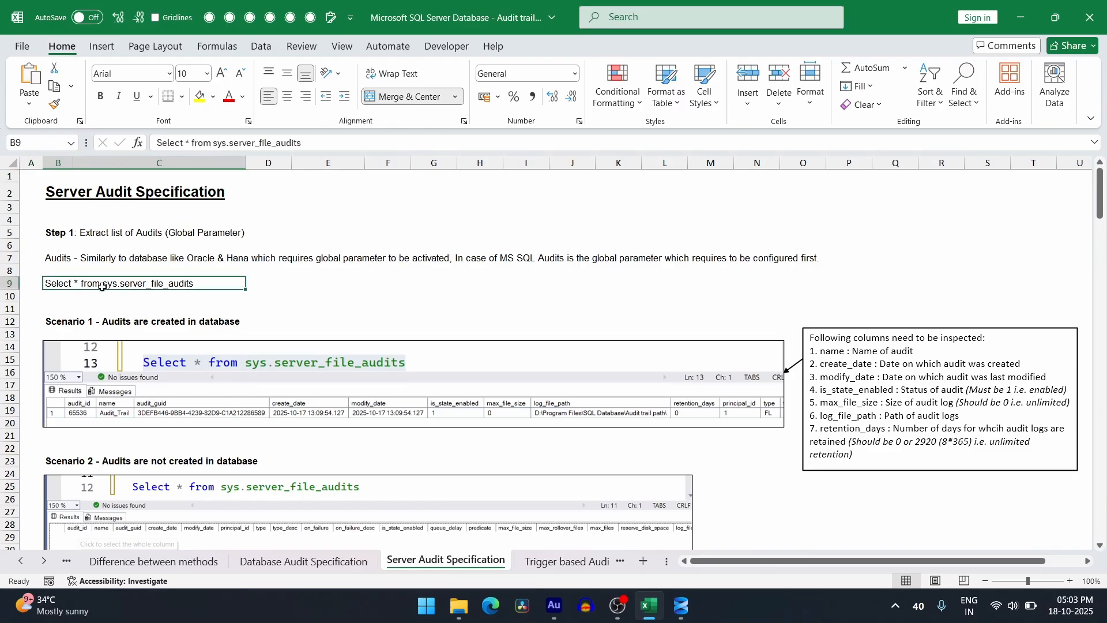
{"action": "scroll", "coordinate": [297, 313], "scroll_direction": "down", "scroll_amount": 10}
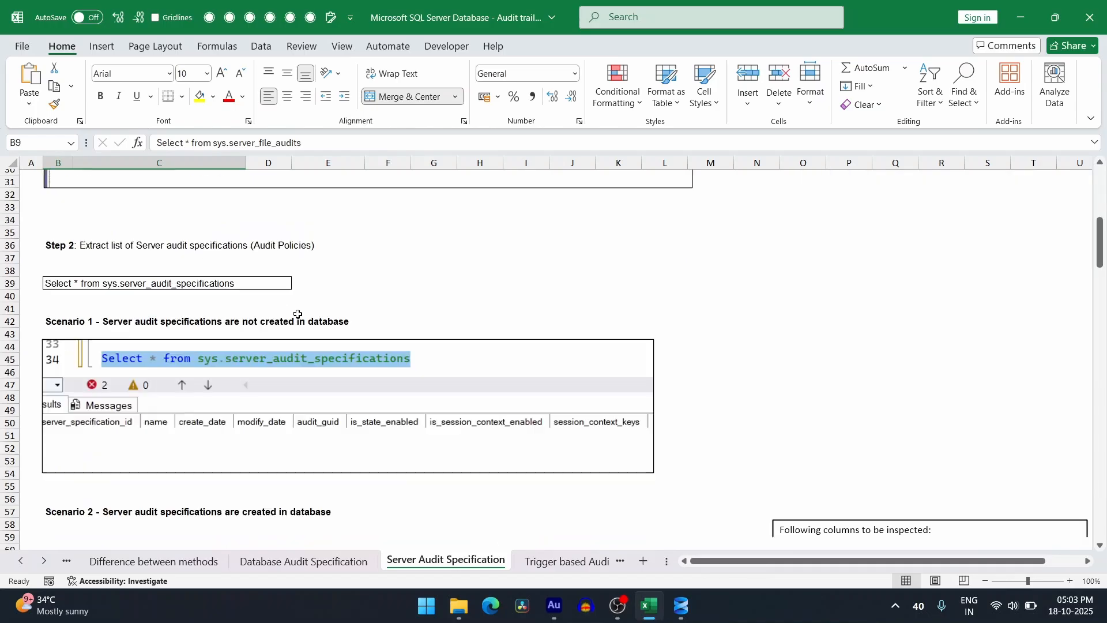
{"action": "left_click", "coordinate": [115, 286]}
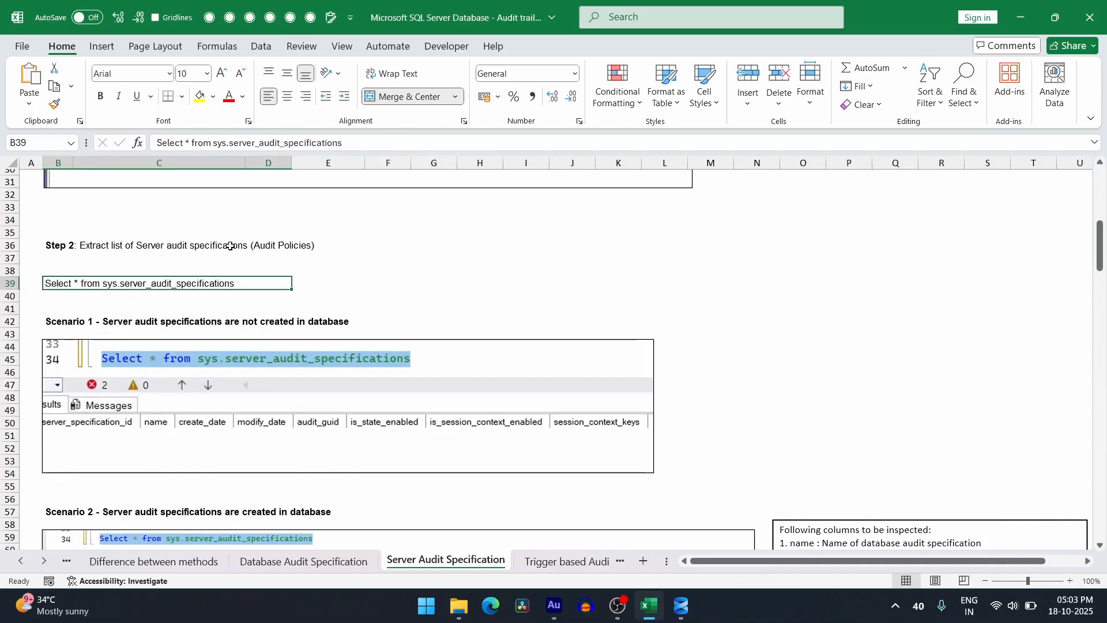
{"action": "key", "text": "F2"}
{"action": "key", "text": "shift+Home"}
{"action": "key", "text": "ctrl+c"}
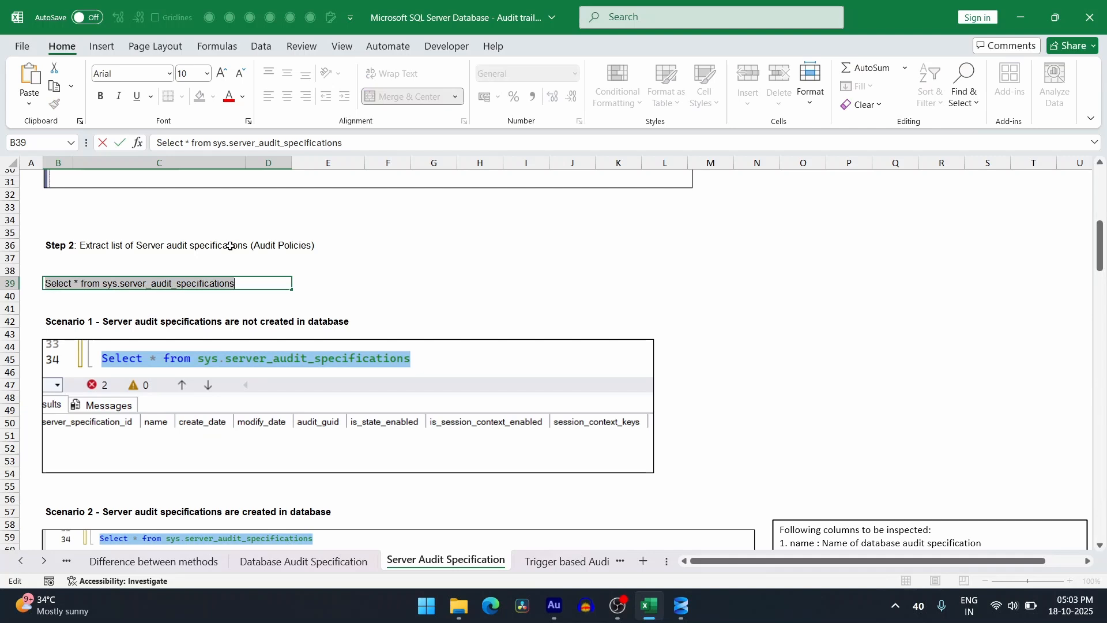
Switch to SQL Server Management Studio, paste the server audit specifications query below the audit file query, and execute only that statement
{"action": "key", "text": "alt+Tab"}
{"action": "left_click", "coordinate": [586, 235]}
{"action": "key", "text": "Return"}
{"action": "key", "text": "Return"}
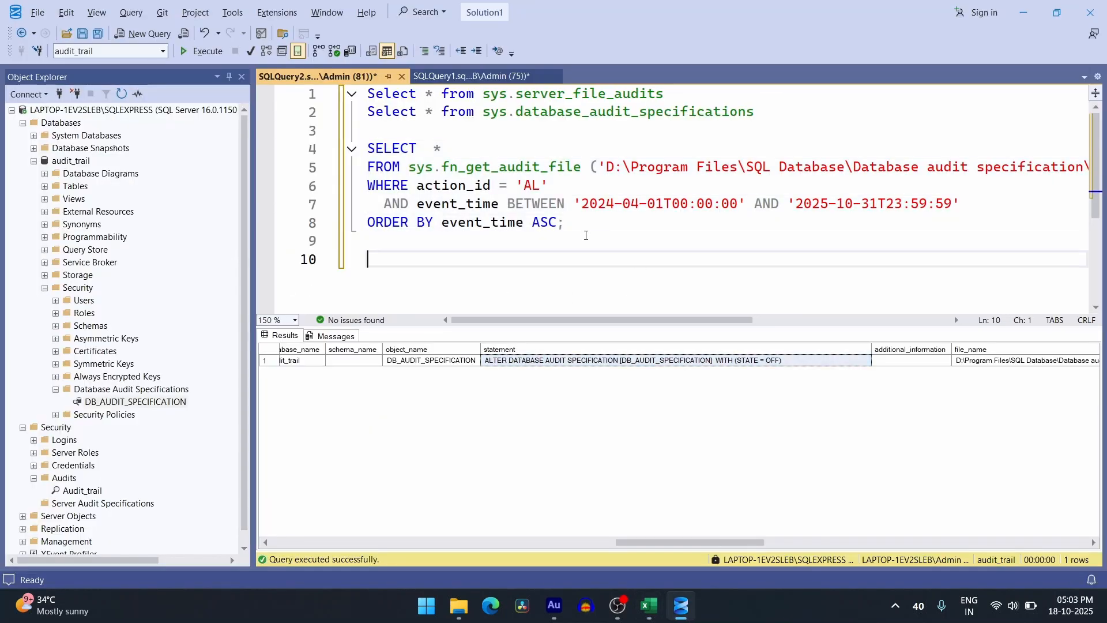
{"action": "key", "text": "ctrl+v"}
{"action": "left_click_drag", "start_coordinate": [751, 258], "coordinate": [326, 262]}
{"action": "key", "text": "F5"}
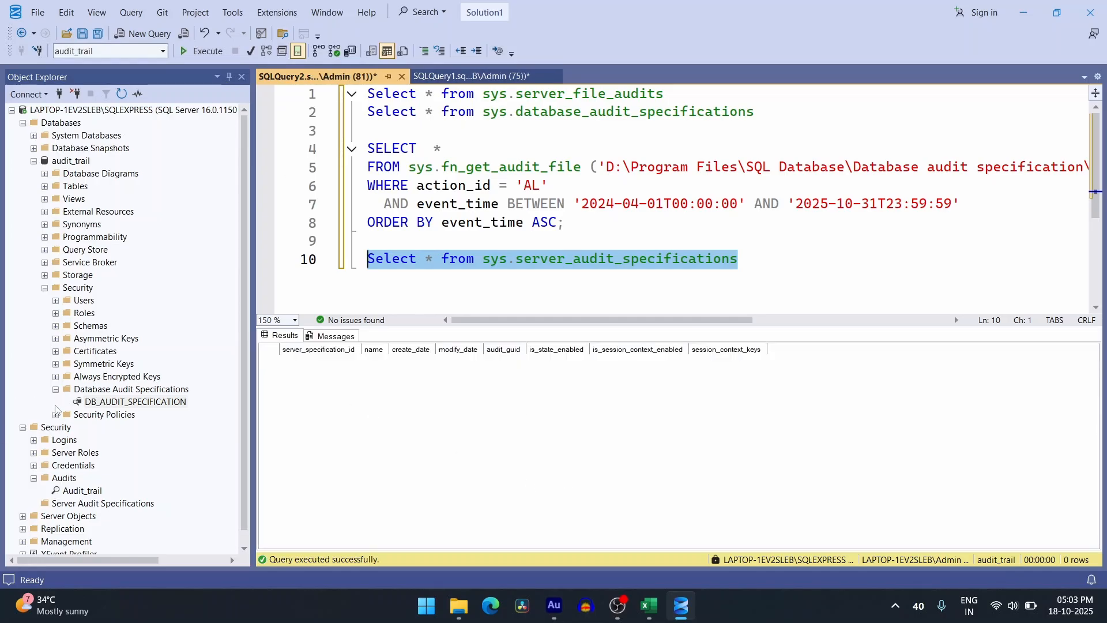
Disable the audit_trail database's audit specification DB_AUDIT_SPECIFICATION and dismiss the result dialog
{"action": "right_click", "coordinate": [101, 405]}
{"action": "left_click", "coordinate": [98, 427]}
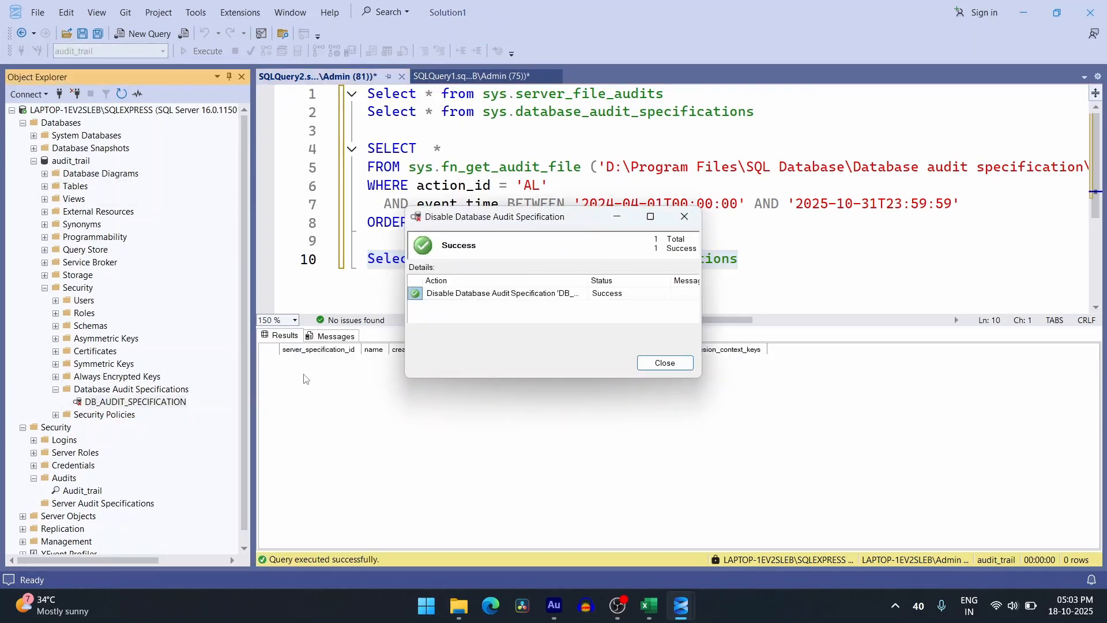
{"action": "left_click", "coordinate": [666, 366]}
Collapse the expanded audit_trail, Security and Databases nodes, then locate and select Server Audit Specifications under the server-level Security folder
{"action": "left_click", "coordinate": [34, 162]}
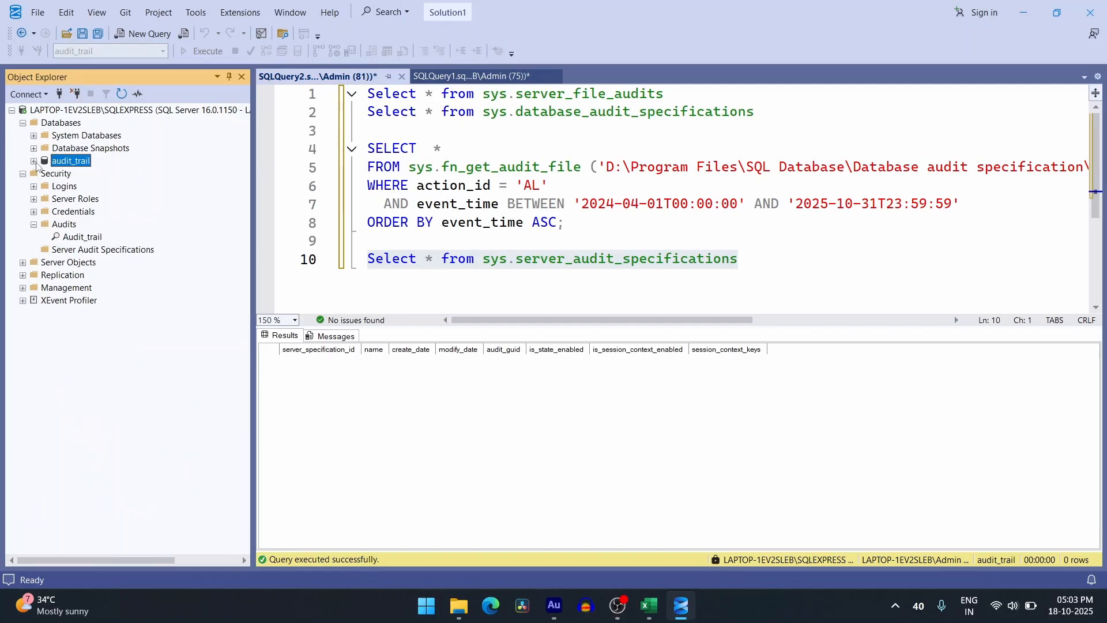
{"action": "left_click", "coordinate": [23, 174]}
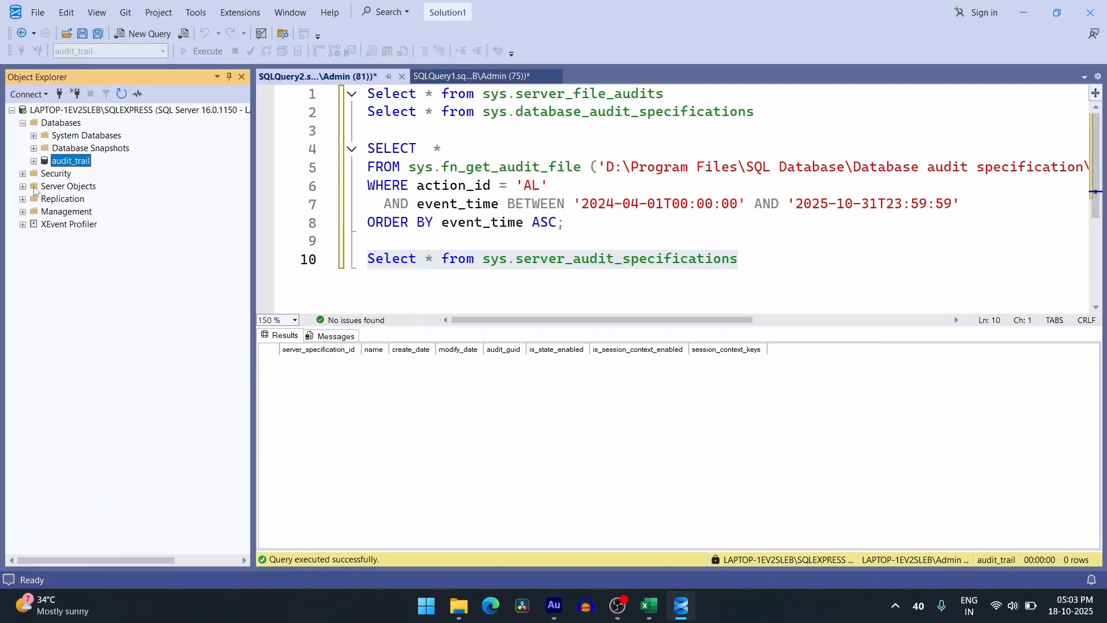
{"action": "left_click", "coordinate": [23, 122]}
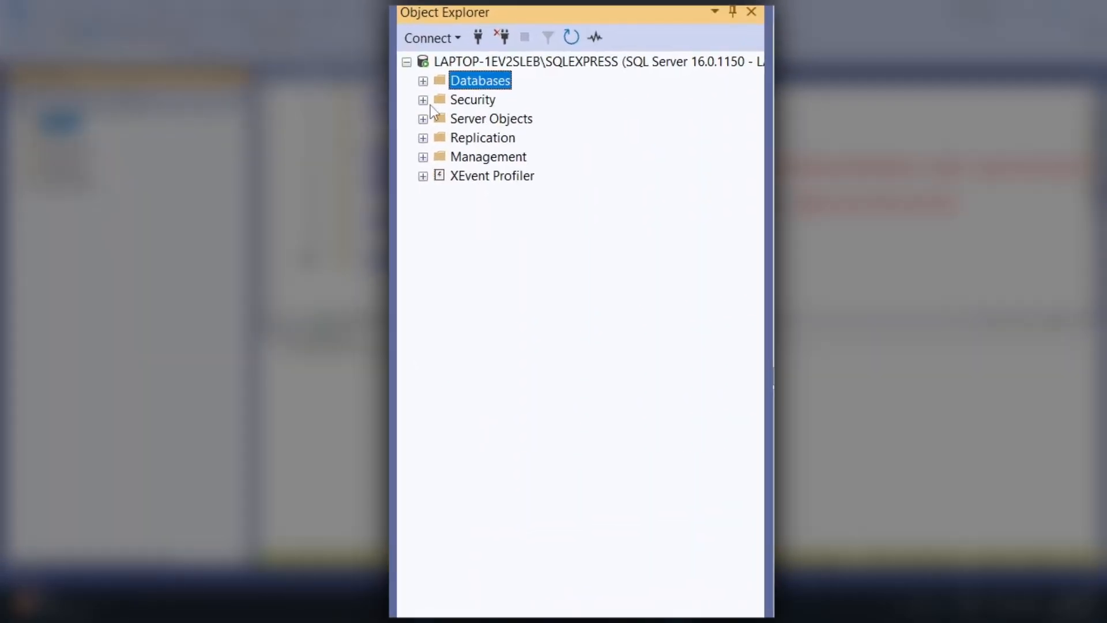
{"action": "left_click", "coordinate": [23, 135]}
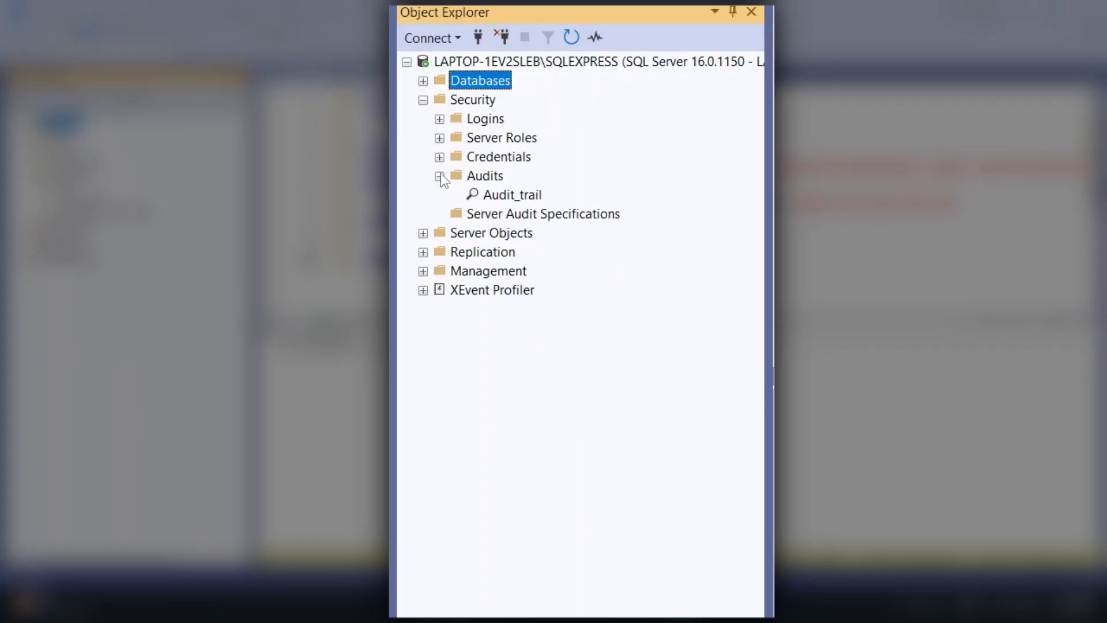
{"action": "left_click", "coordinate": [439, 176]}
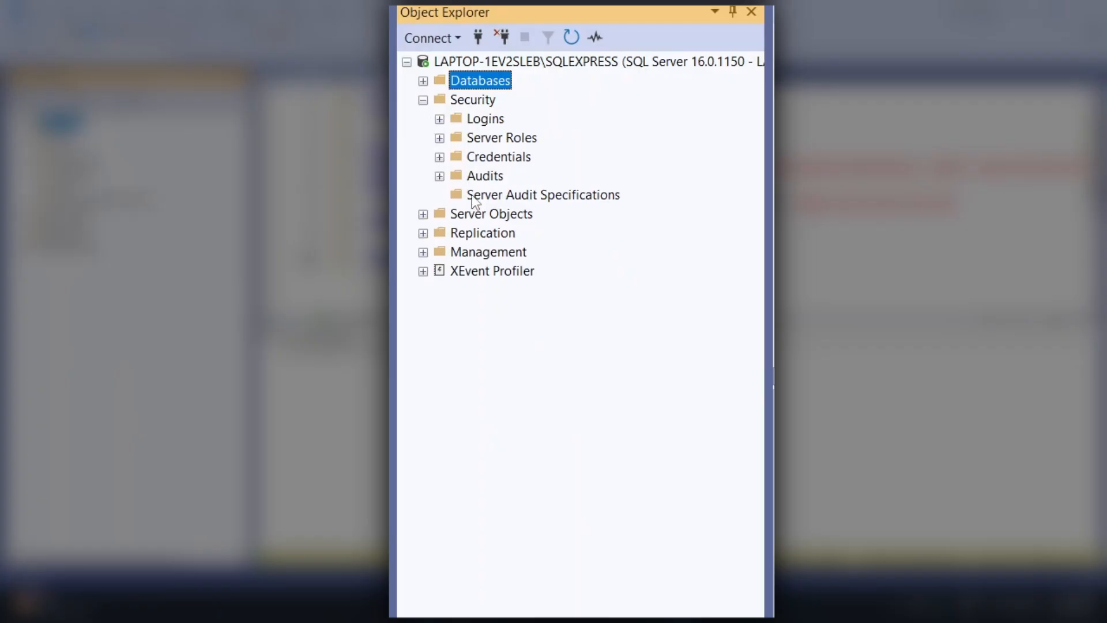
{"action": "left_click", "coordinate": [473, 196]}
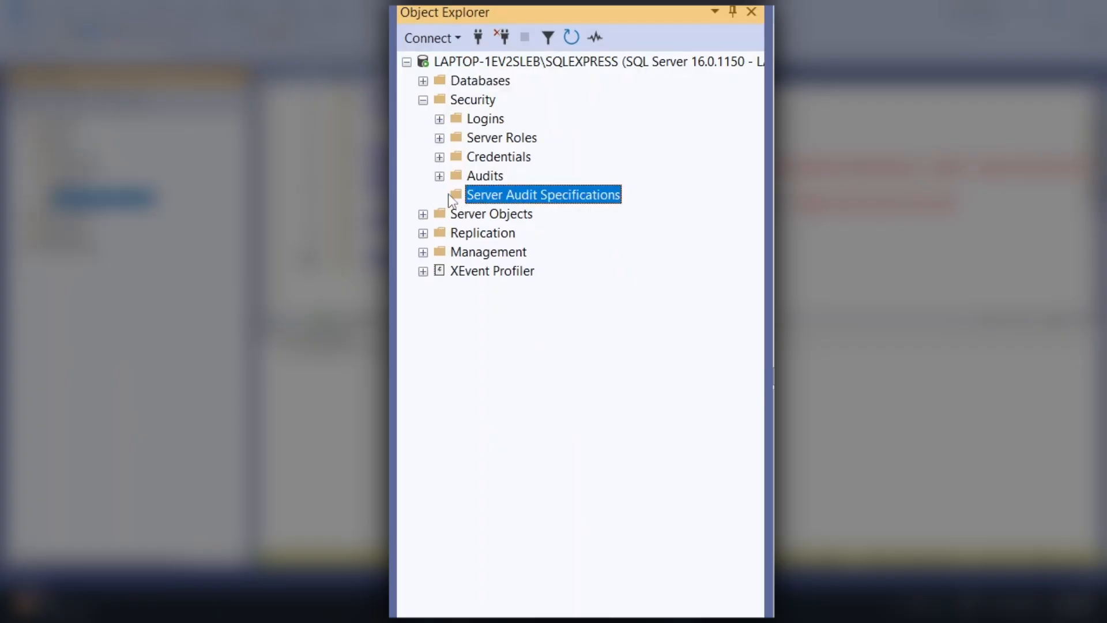
{"action": "right_click", "coordinate": [487, 197]}
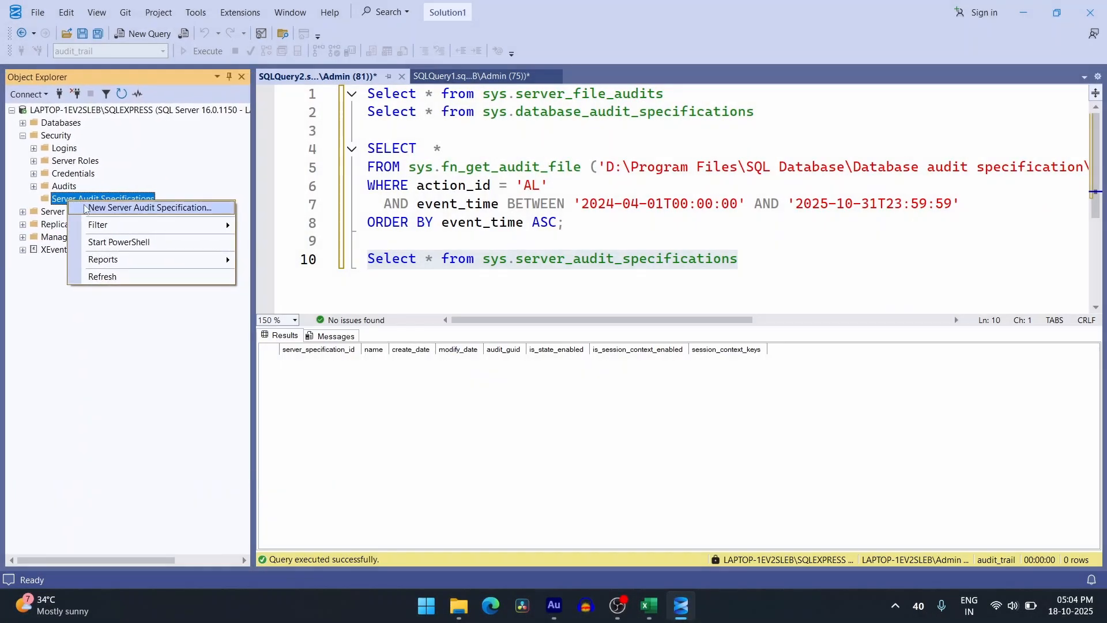
{"action": "left_click", "coordinate": [85, 209]}
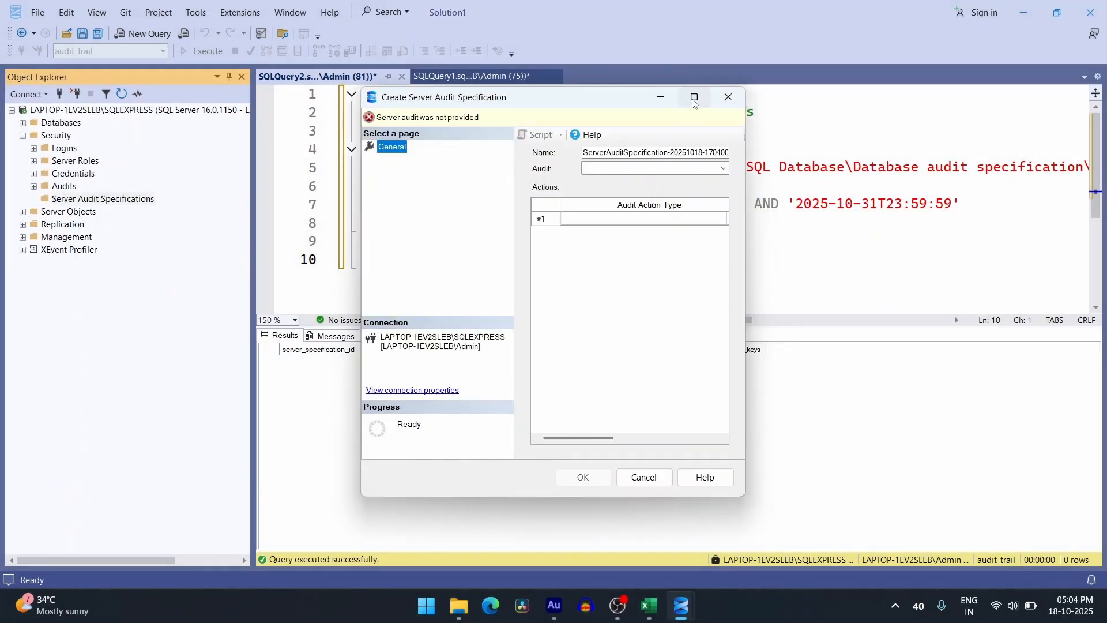
{"action": "left_click", "coordinate": [693, 99]}
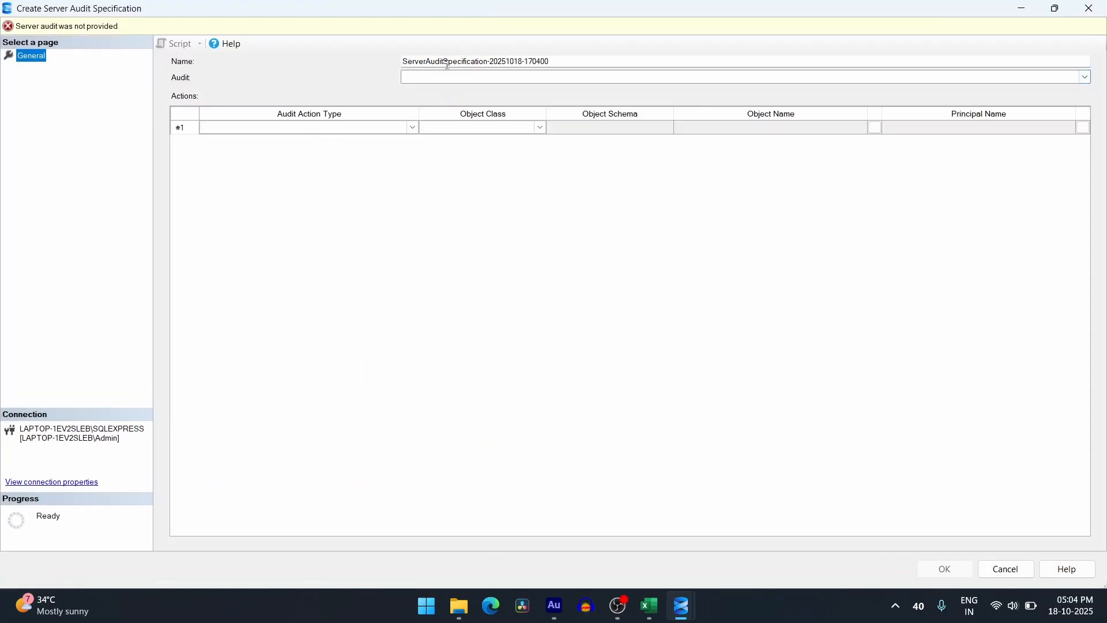
{"action": "left_click", "coordinate": [1085, 77]}
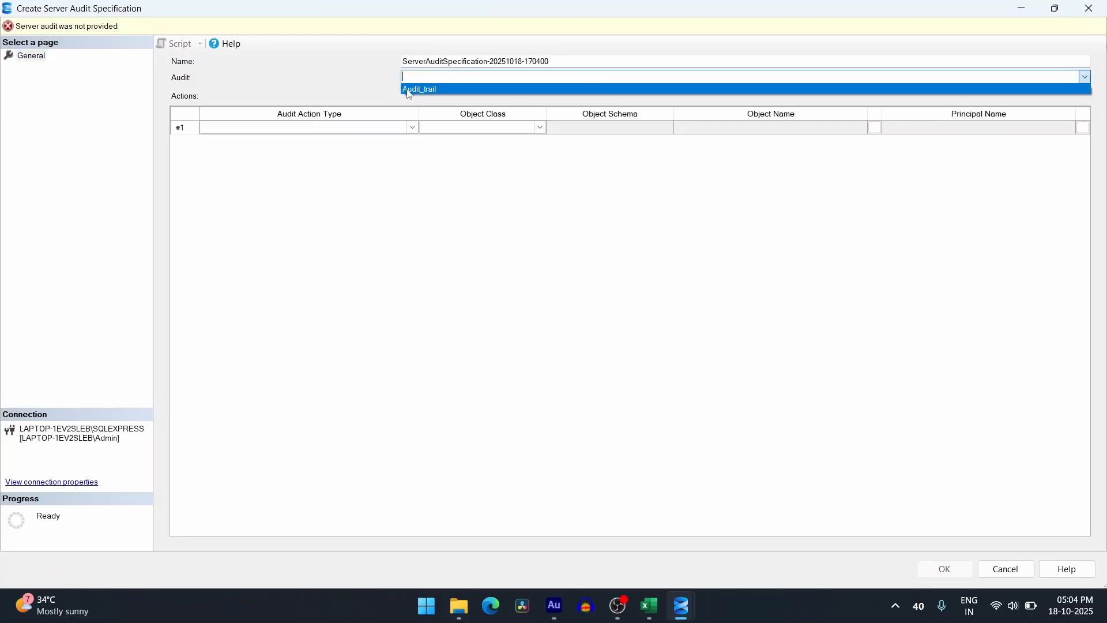
{"action": "left_click", "coordinate": [1089, 8]}
{"action": "left_click", "coordinate": [1089, 8]}
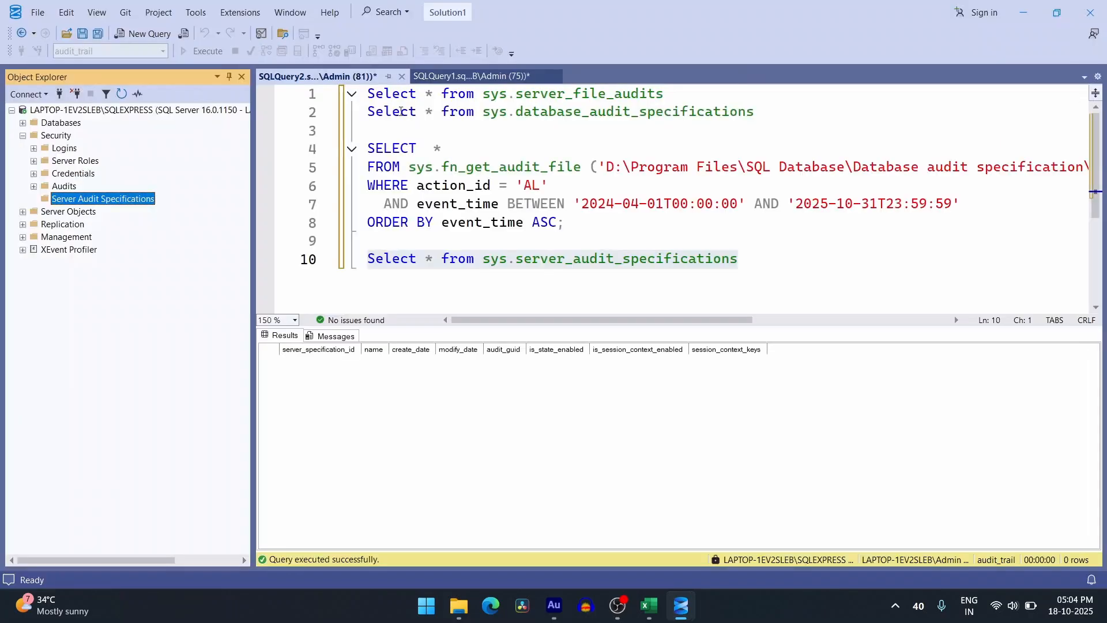
Start a new audit under the server's Audits folder, and copy the path of the SQL Database subfolder 'Server audit specification' from File Explorer
{"action": "left_click", "coordinate": [34, 186]}
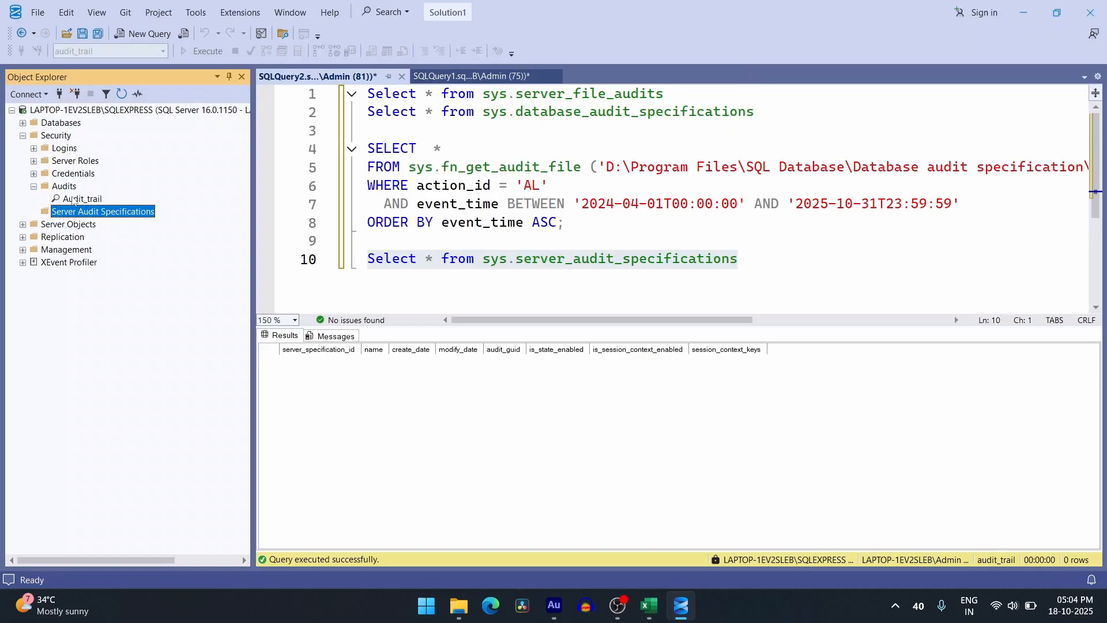
{"action": "left_click", "coordinate": [73, 199]}
{"action": "right_click", "coordinate": [73, 187]}
{"action": "key", "text": "Escape"}
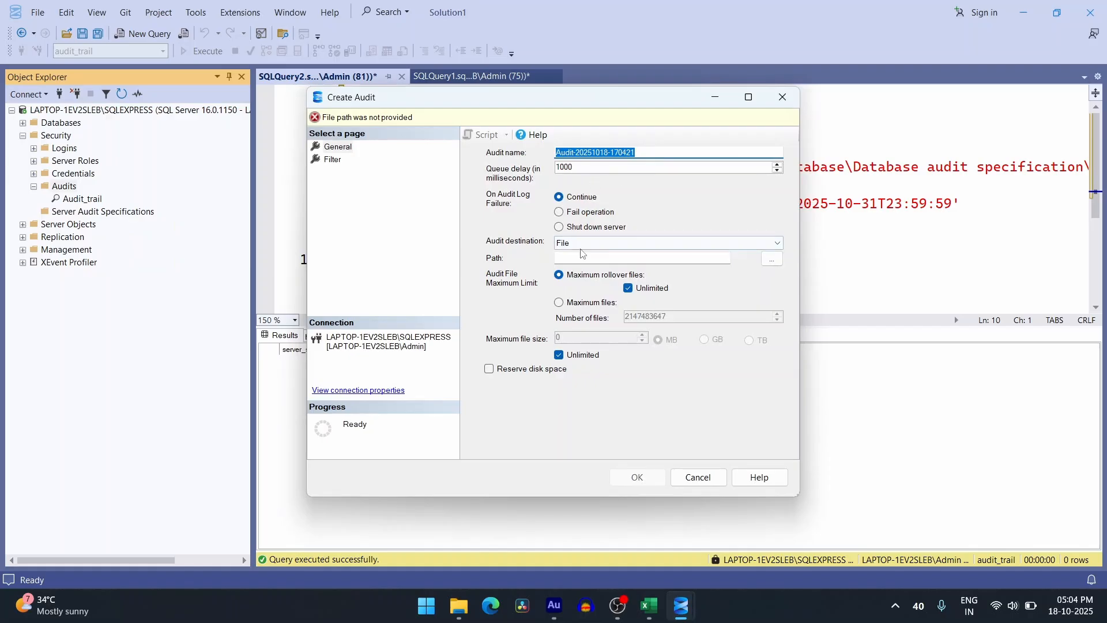
{"action": "key", "text": "alt+Tab"}
{"action": "left_click", "coordinate": [803, 245]}
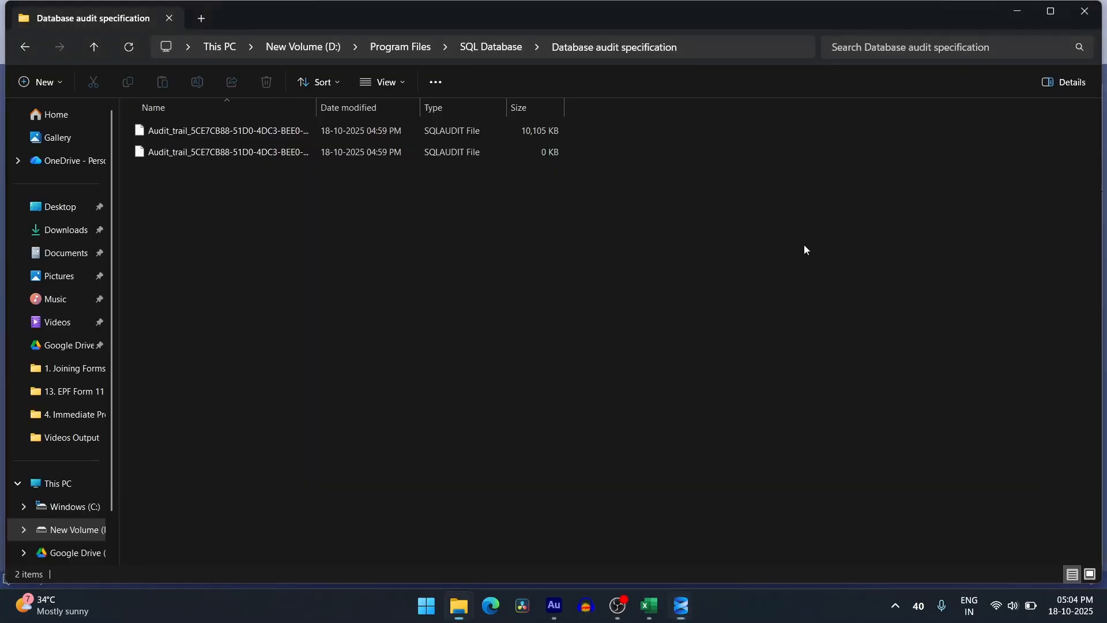
{"action": "left_click", "coordinate": [491, 47]}
{"action": "left_click", "coordinate": [220, 151]}
{"action": "double_click", "coordinate": [220, 149]}
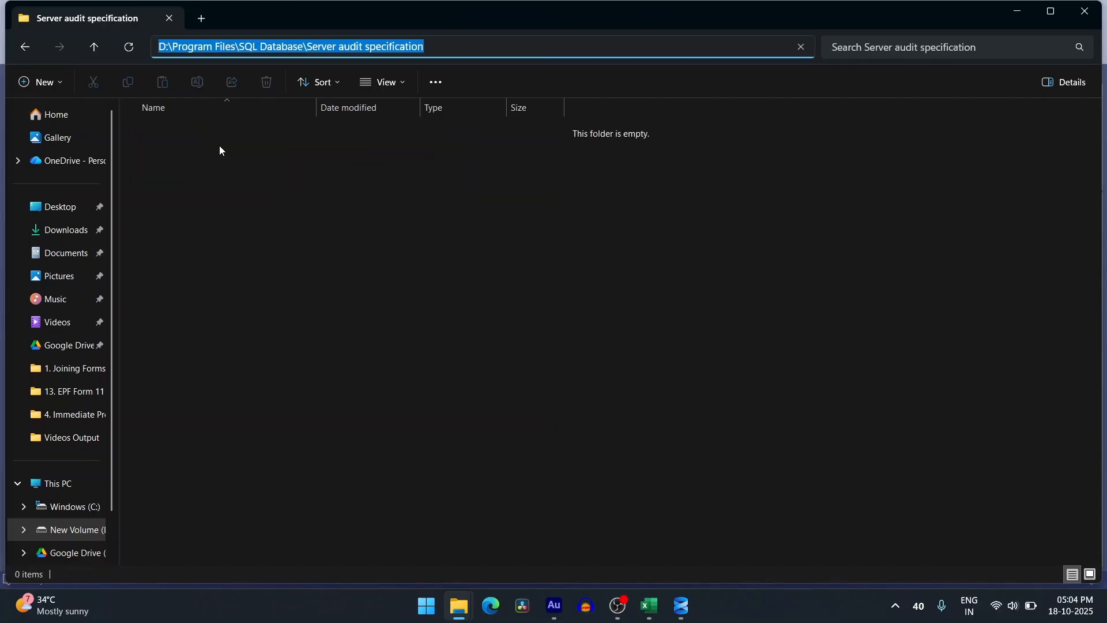
Set the new audit's file path to 'D:\Program Files\SQL Database\Server audit specification' and create the audit
{"action": "key", "text": "alt+Tab"}
{"action": "left_click", "coordinate": [578, 258]}
{"action": "type", "text": "D:\\Program Files\\SQL Database\\Server audit specification"}
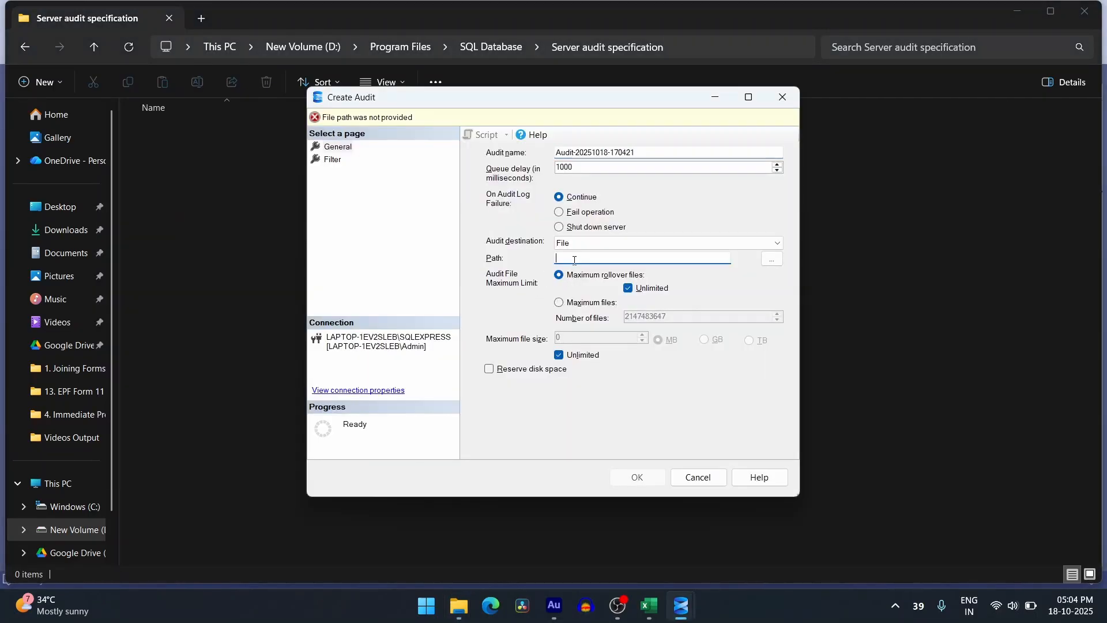
{"action": "left_click", "coordinate": [662, 480]}
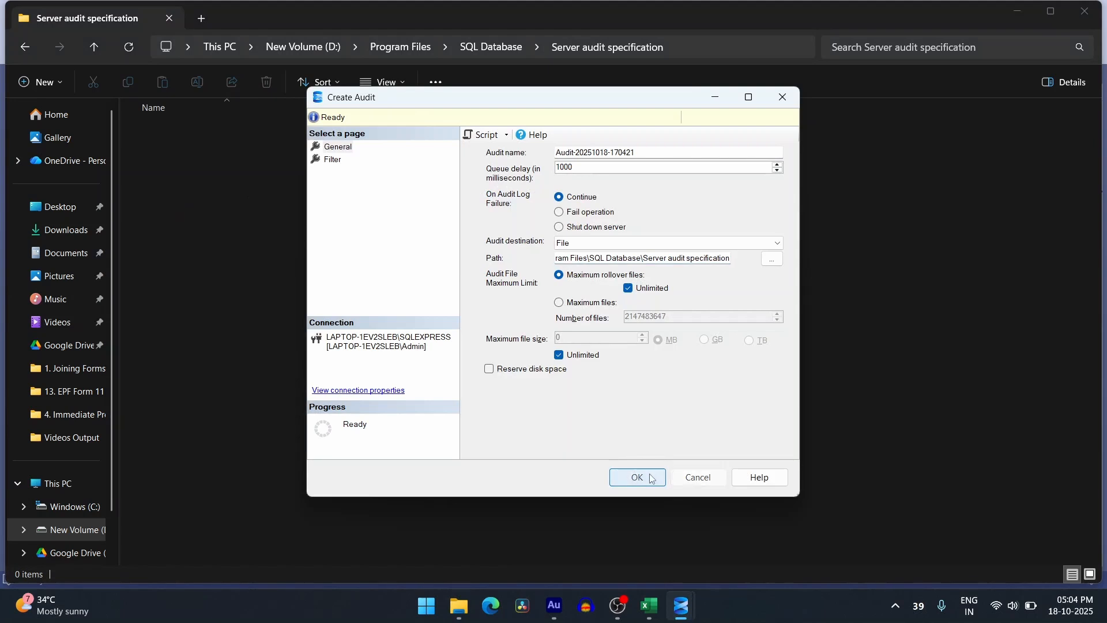
{"action": "key", "text": "alt+Tab"}
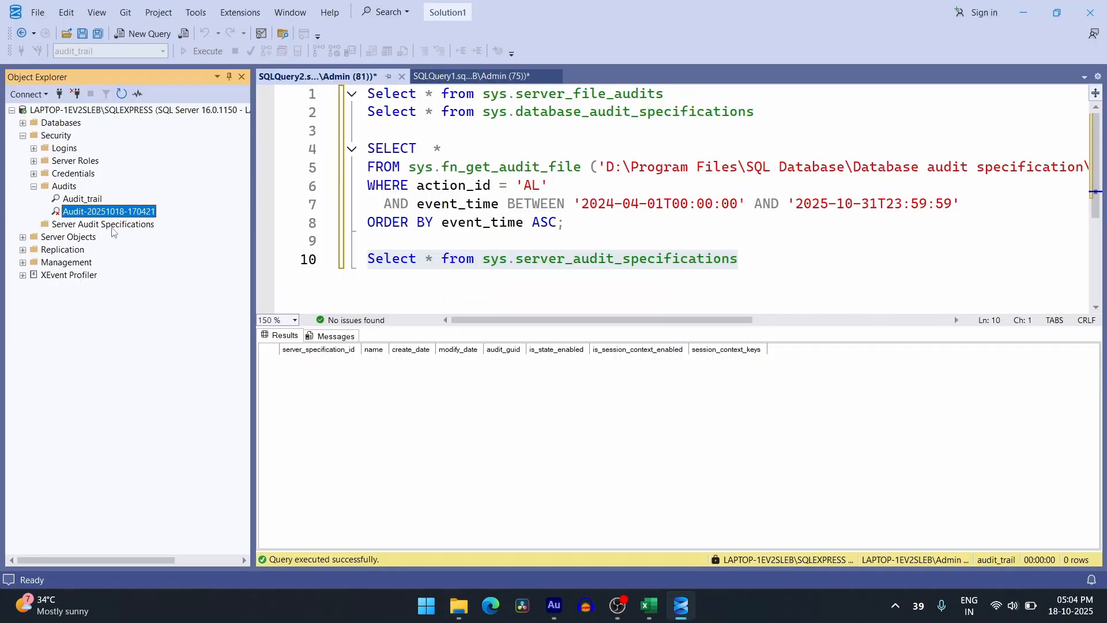
{"action": "right_click", "coordinate": [107, 213]}
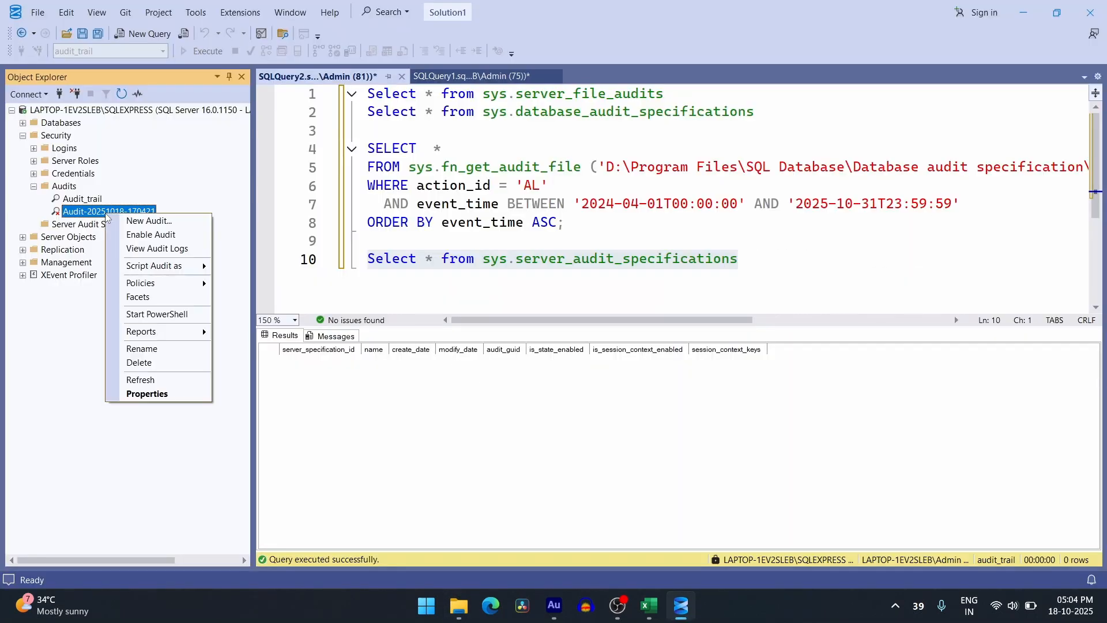
{"action": "left_click", "coordinate": [129, 235]}
{"action": "left_click", "coordinate": [665, 362]}
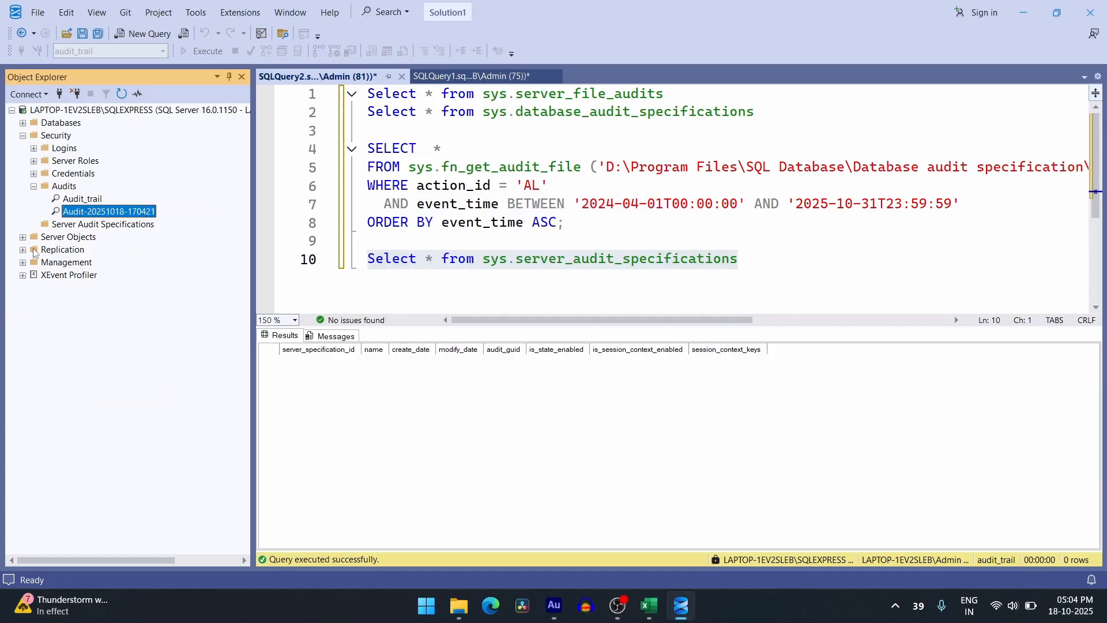
{"action": "right_click", "coordinate": [71, 226]}
{"action": "left_click", "coordinate": [91, 241]}
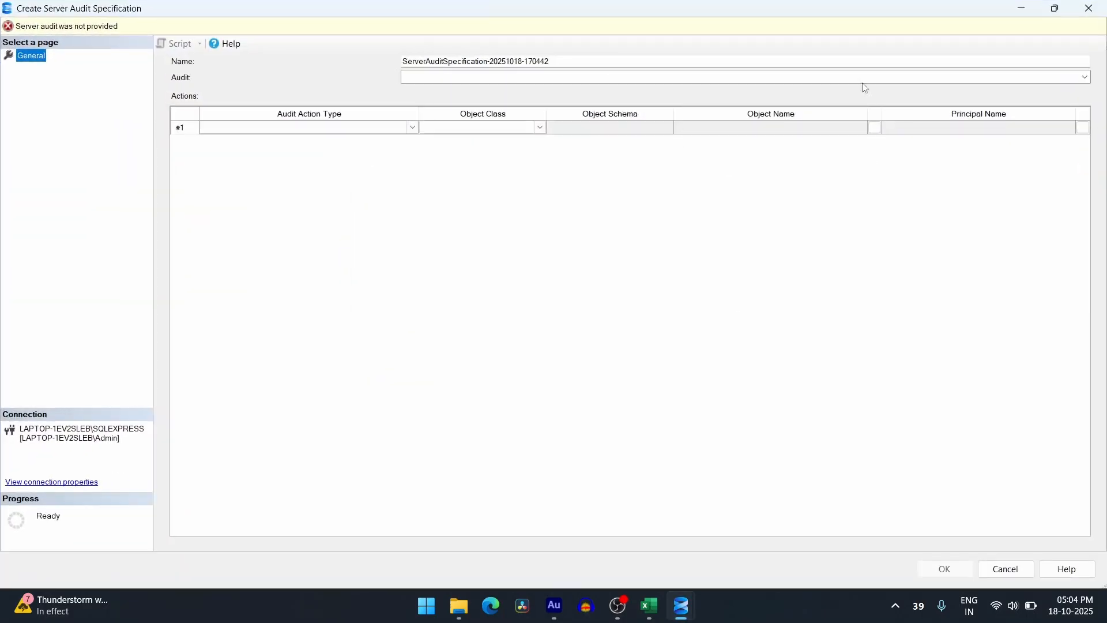
{"action": "left_click", "coordinate": [1084, 77]}
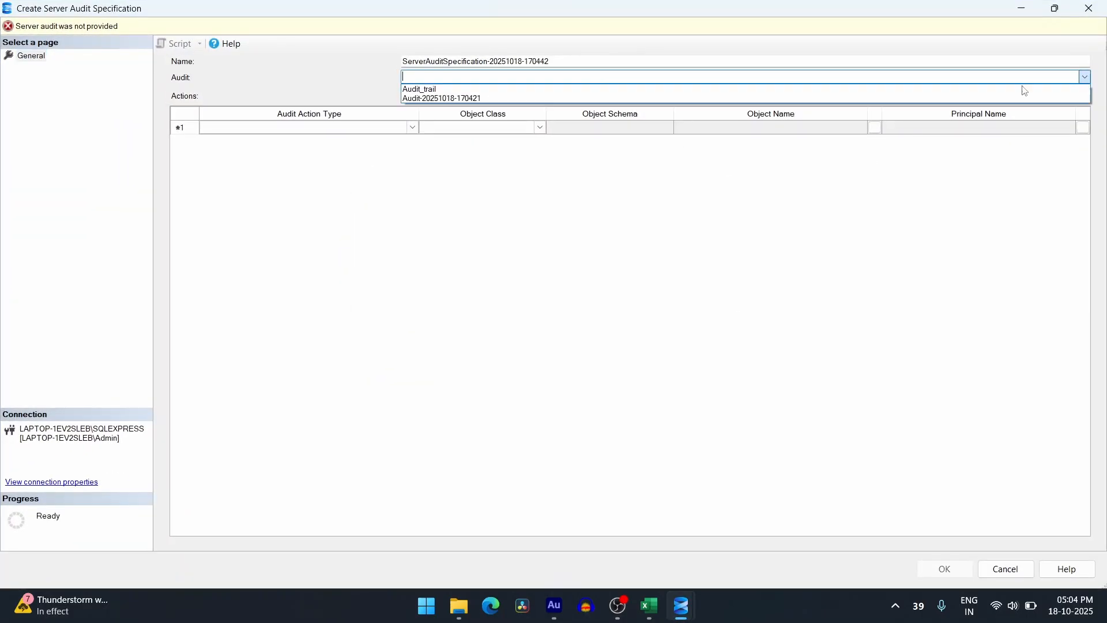
{"action": "left_click", "coordinate": [596, 98]}
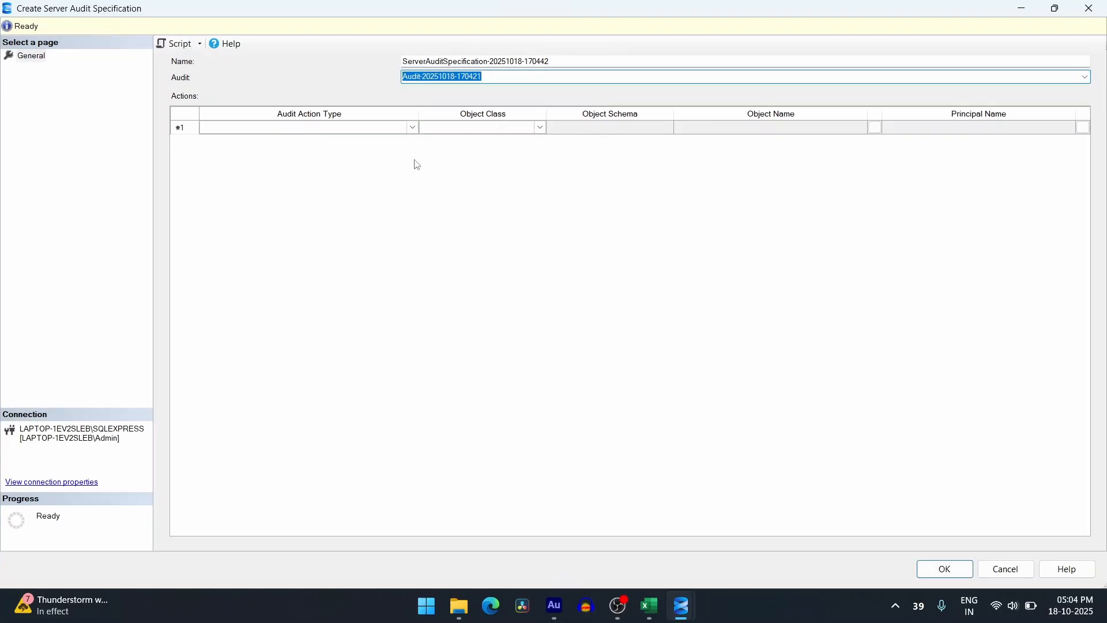
Add SCHEMA_OBJECT_ACCESS_GROUP as the specification's audit action type and create the server audit specification
{"action": "left_click", "coordinate": [413, 127]}
{"action": "left_click", "coordinate": [413, 128]}
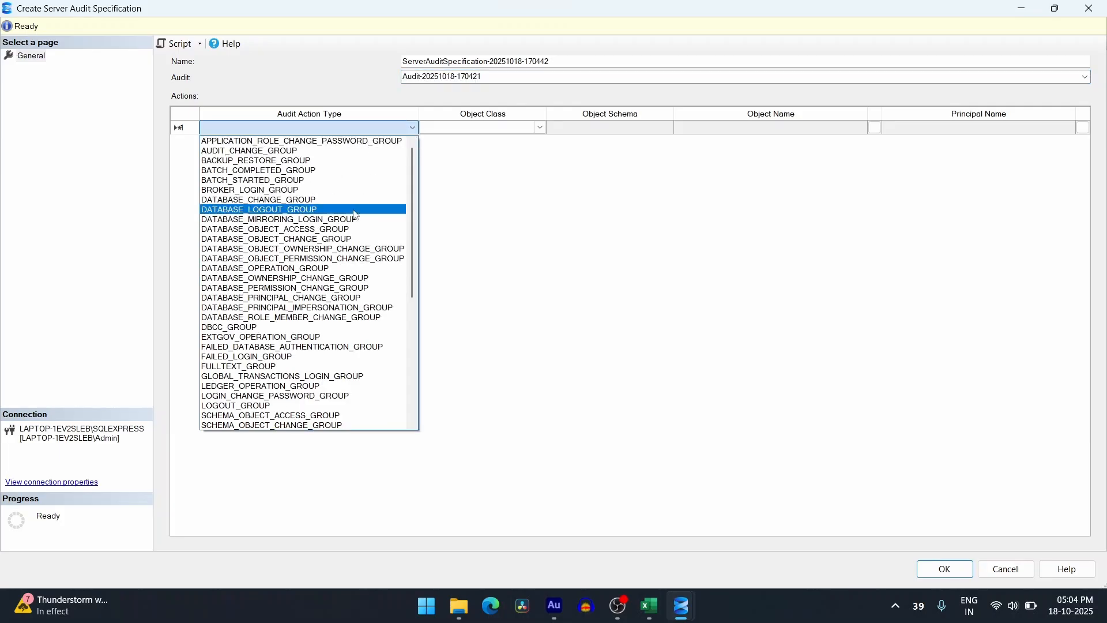
{"action": "scroll", "coordinate": [356, 218], "scroll_direction": "down", "scroll_amount": 6}
{"action": "scroll", "coordinate": [356, 218], "scroll_direction": "down", "scroll_amount": 4}
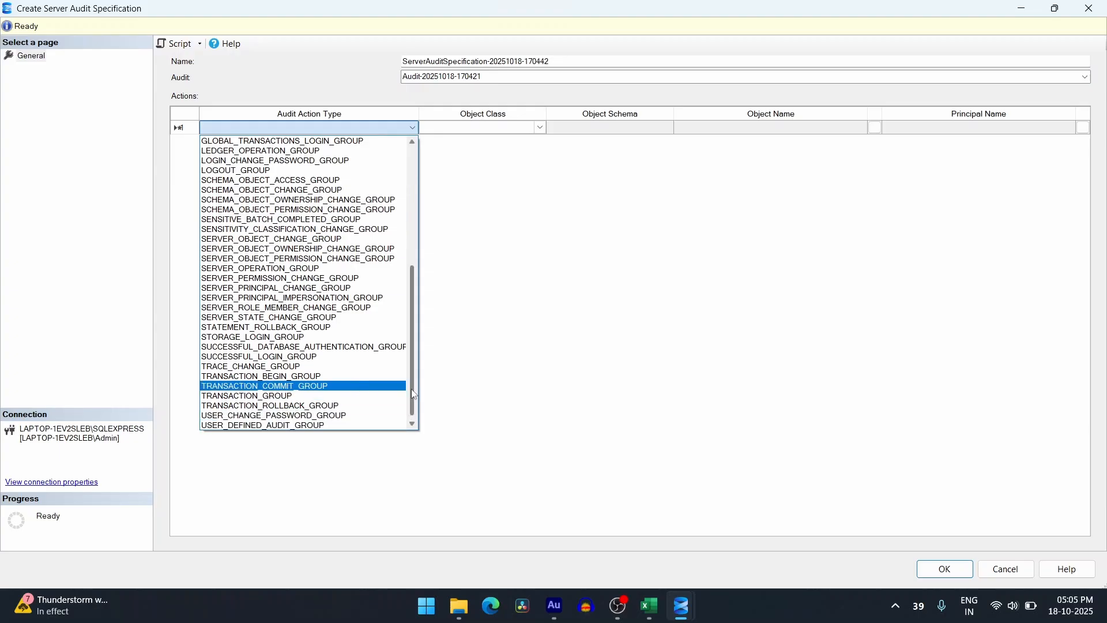
{"action": "left_click", "coordinate": [313, 181]}
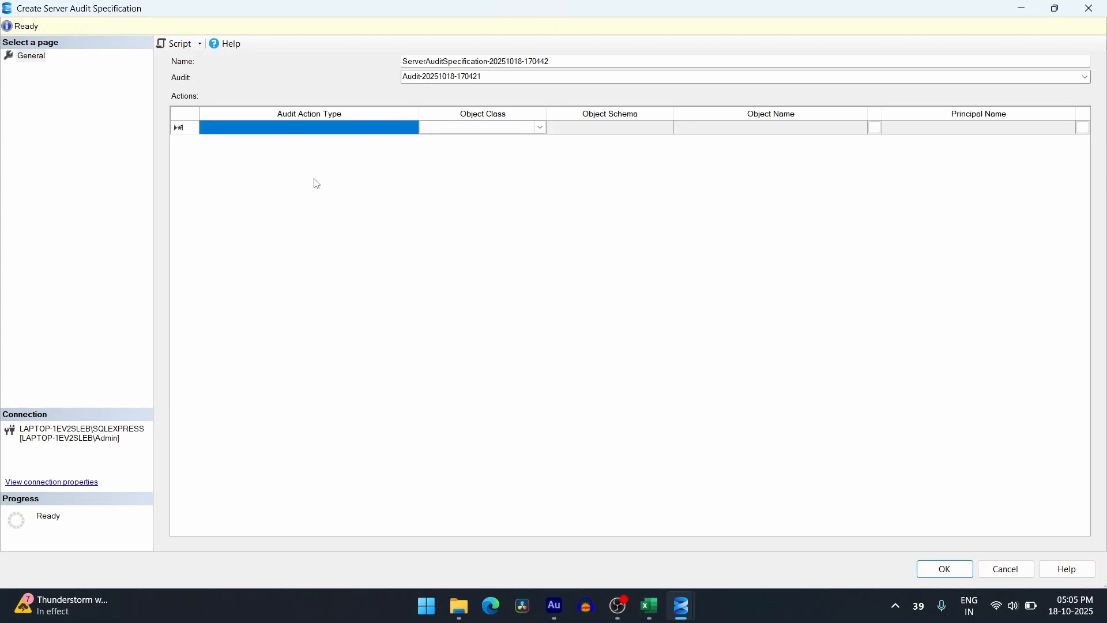
{"action": "left_click", "coordinate": [501, 132]}
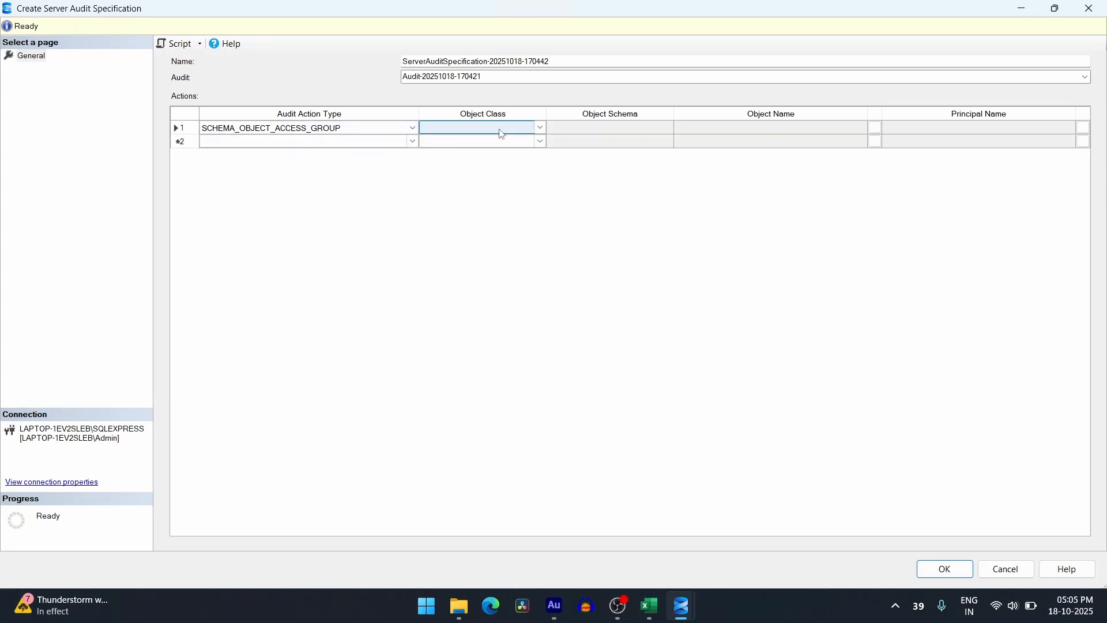
{"action": "left_click", "coordinate": [212, 128]}
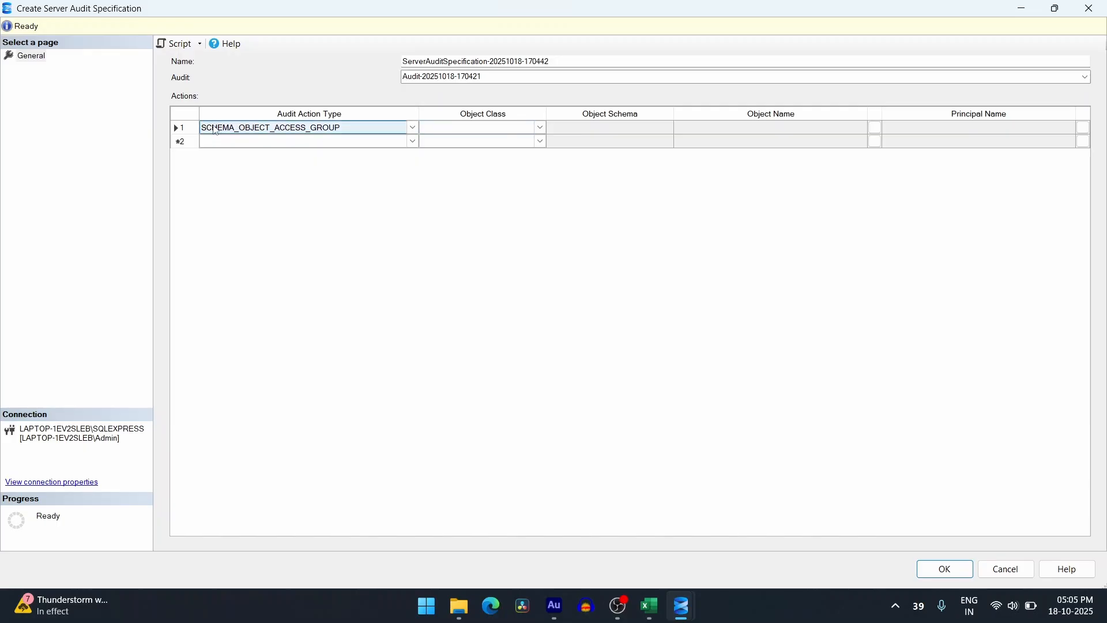
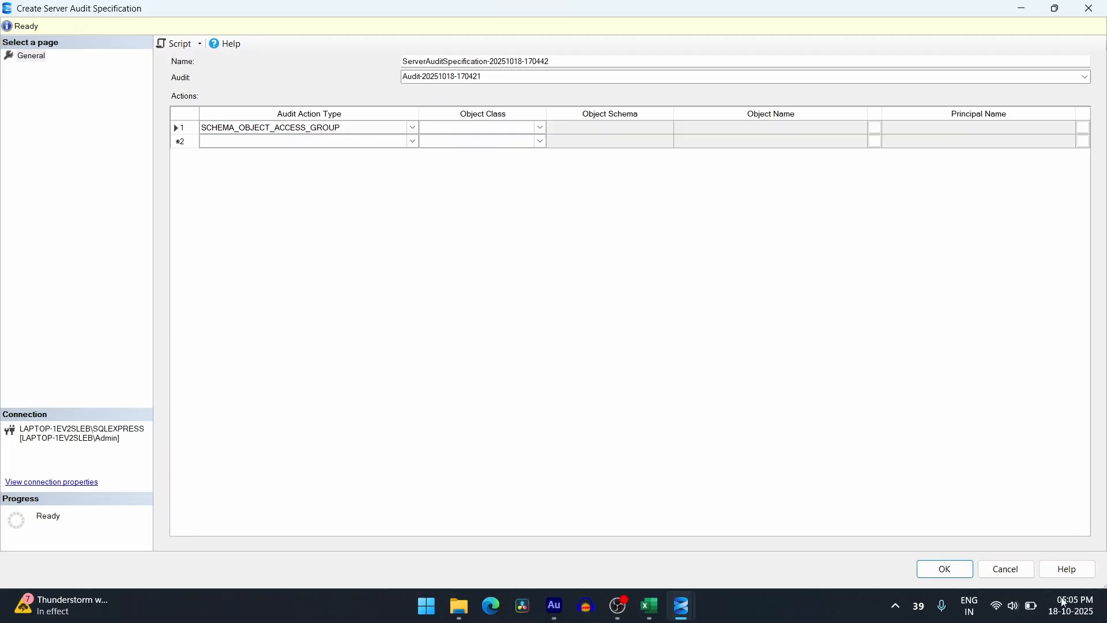
{"action": "left_click", "coordinate": [945, 569]}
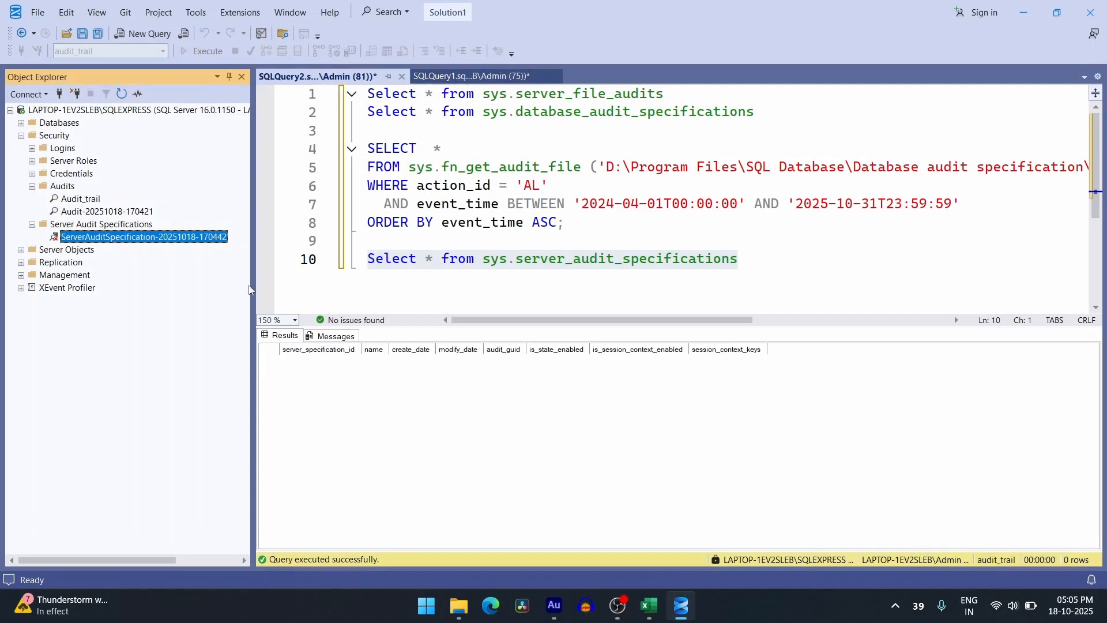
Enable the new server audit specification, dismiss the result dialog, and switch to the HR.Employees query in SQLQuery1
{"action": "right_click", "coordinate": [178, 235]}
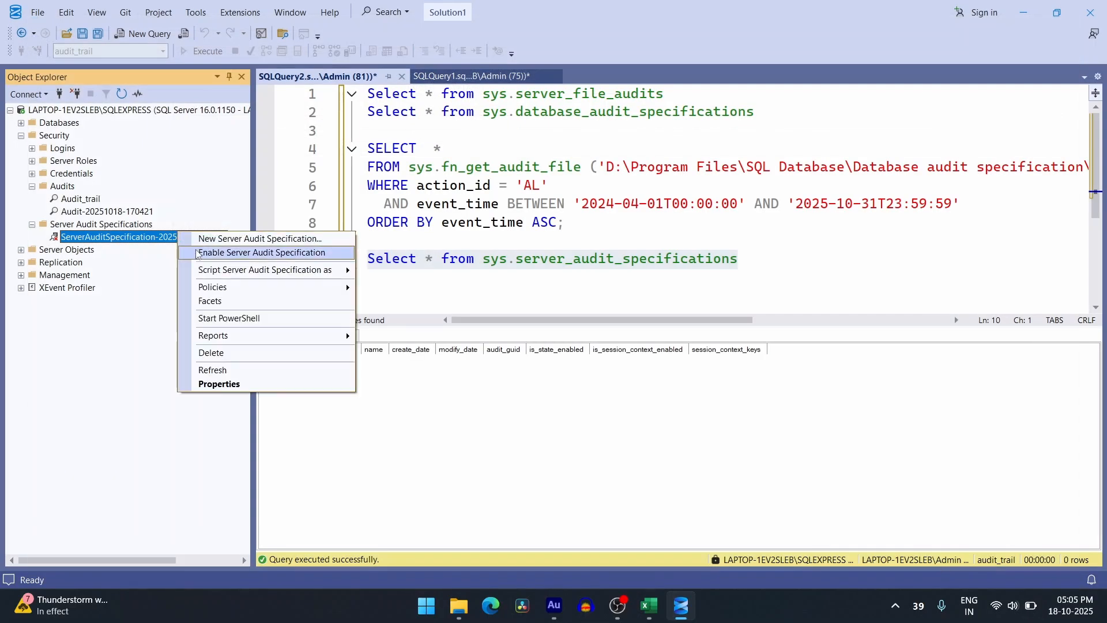
{"action": "left_click", "coordinate": [198, 254]}
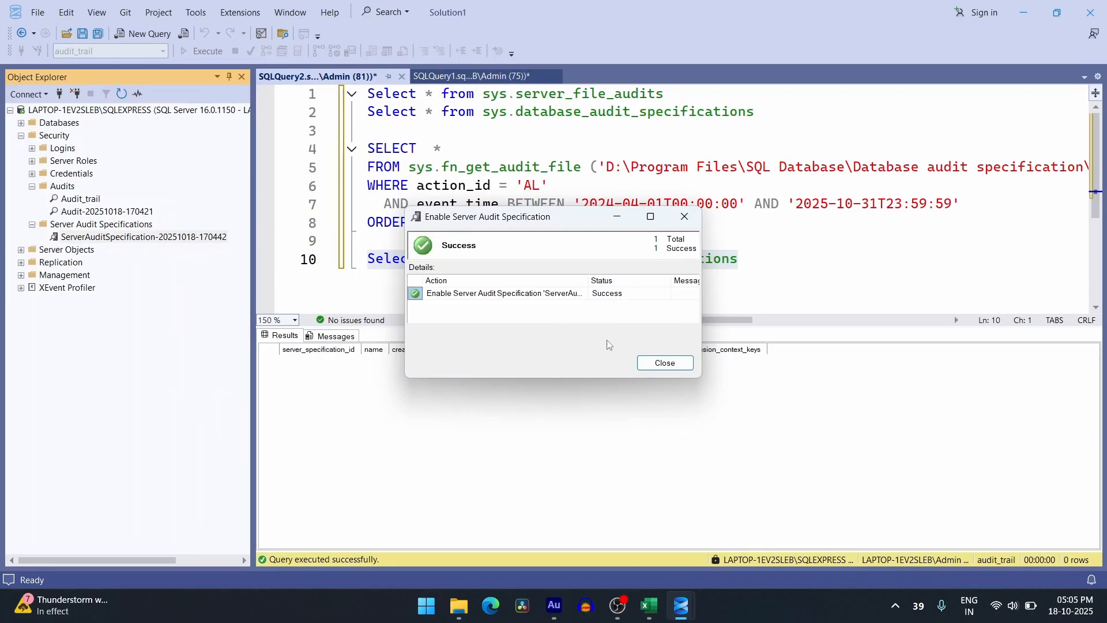
{"action": "left_click", "coordinate": [655, 366]}
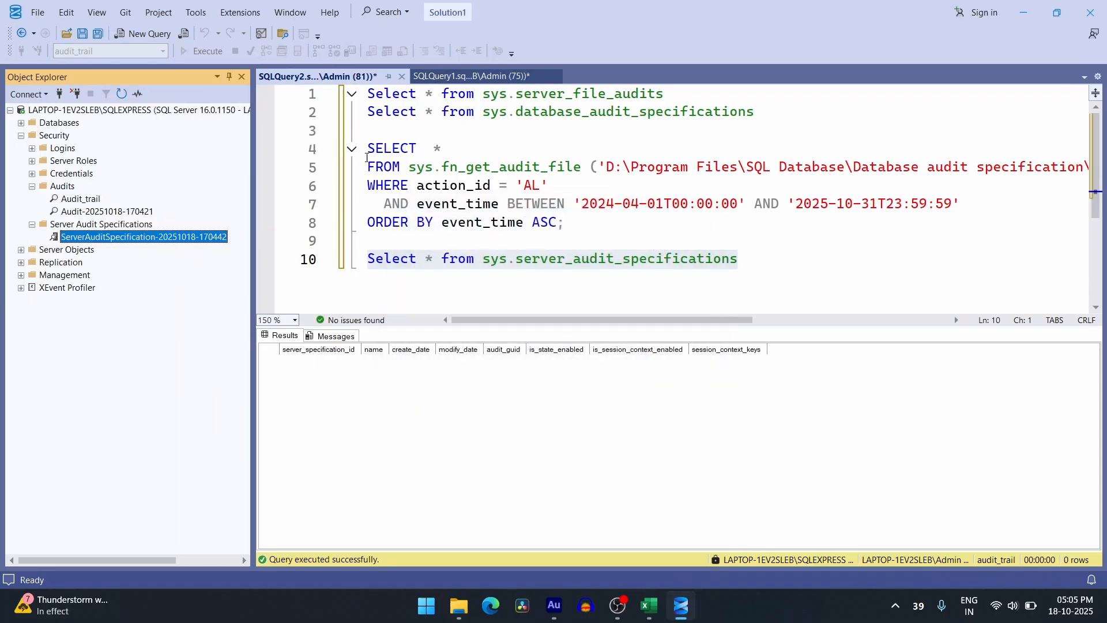
{"action": "left_click", "coordinate": [458, 79]}
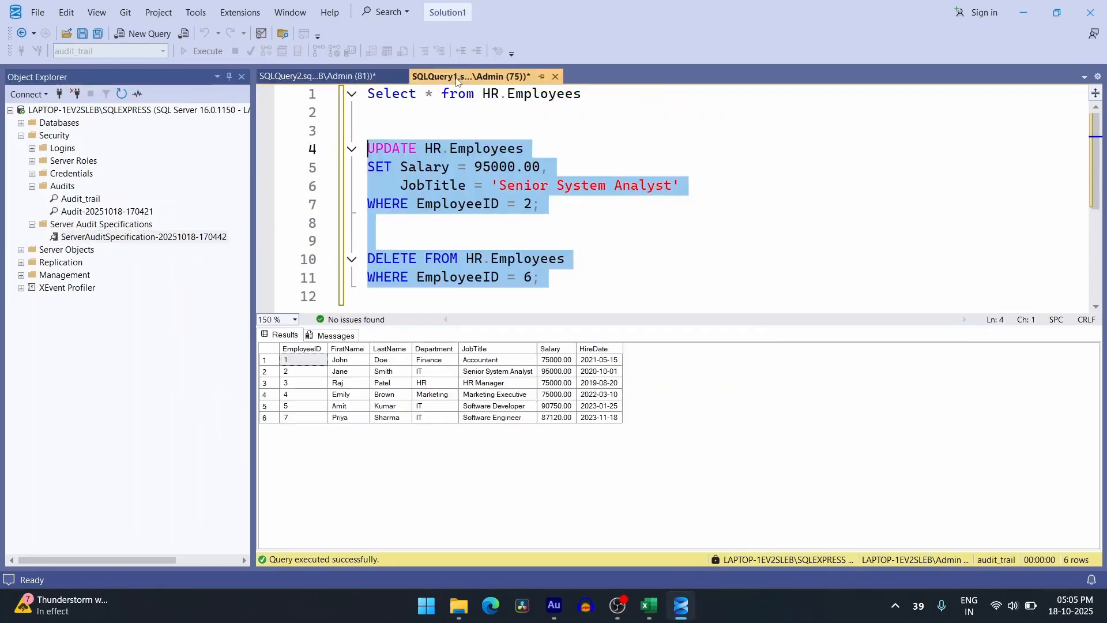
Change the UPDATE statement to EmployeeID = 1 and the DELETE statement to EmployeeID = 2, and execute both statements
{"action": "left_click", "coordinate": [437, 229]}
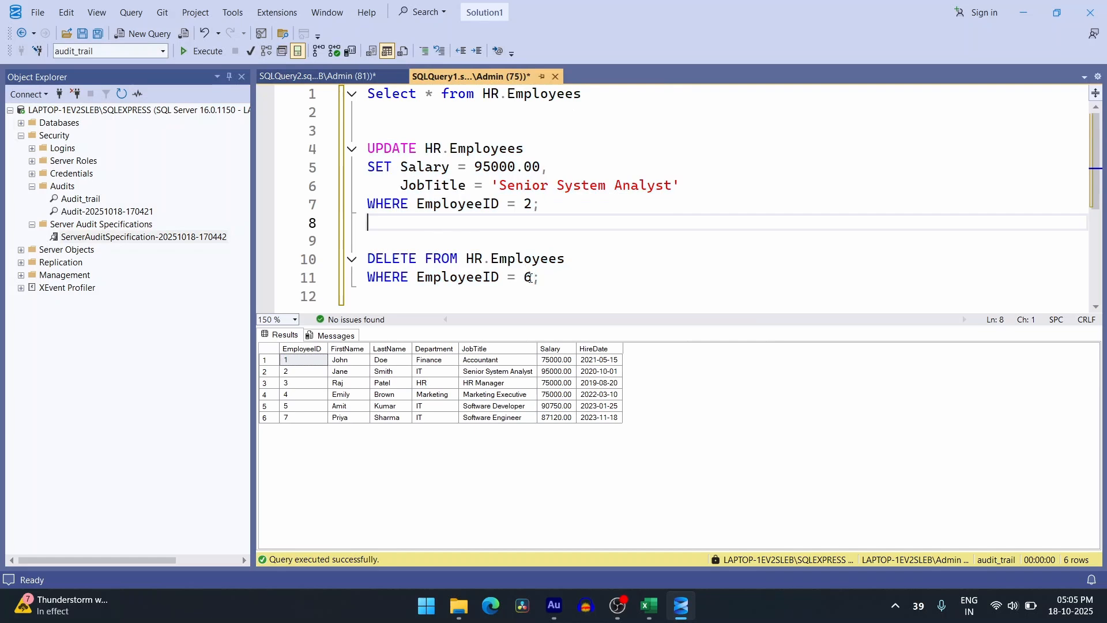
{"action": "left_click", "coordinate": [532, 202]}
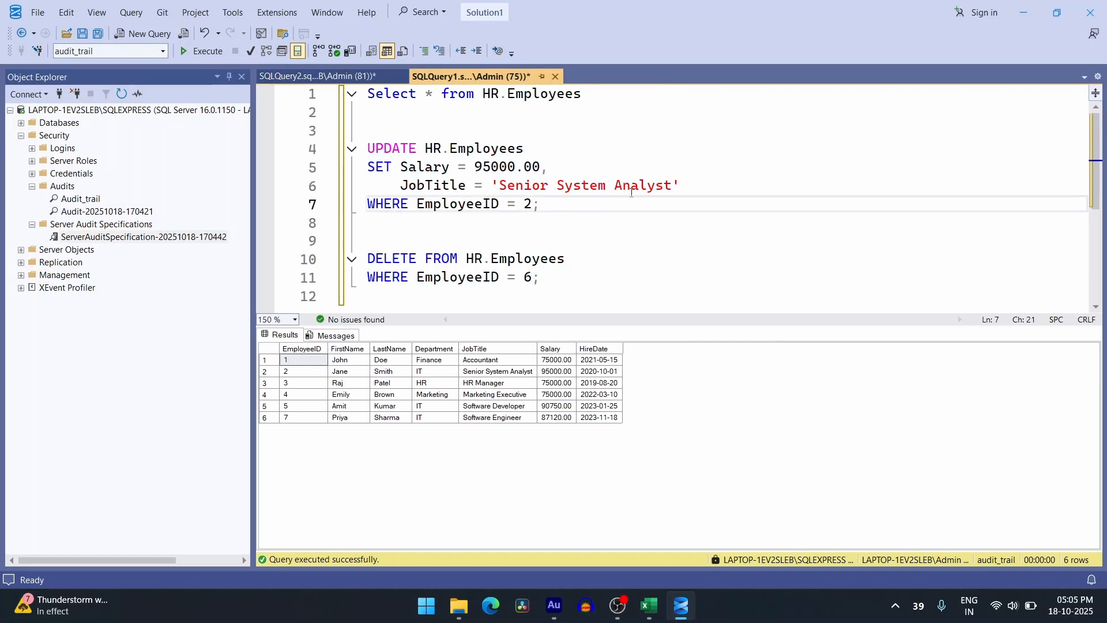
{"action": "key", "text": "BackSpace"}
{"action": "type", "text": "1"}
{"action": "left_click", "coordinate": [539, 277]}
{"action": "key", "text": "BackSpace"}
{"action": "type", "text": "2"}
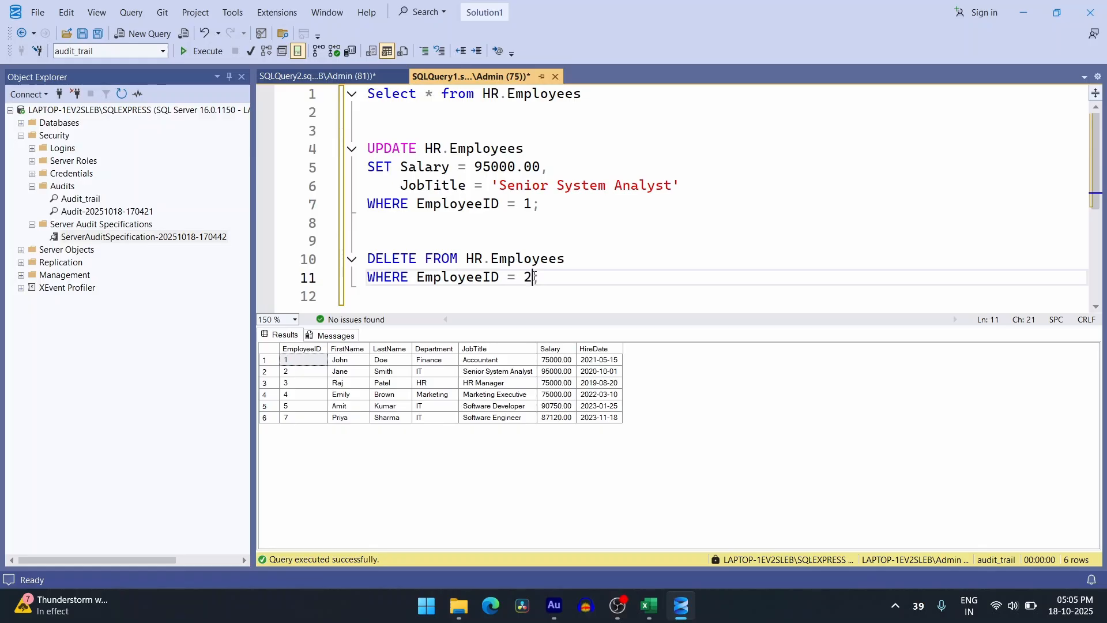
{"action": "left_click_drag", "start_coordinate": [551, 279], "coordinate": [367, 154]}
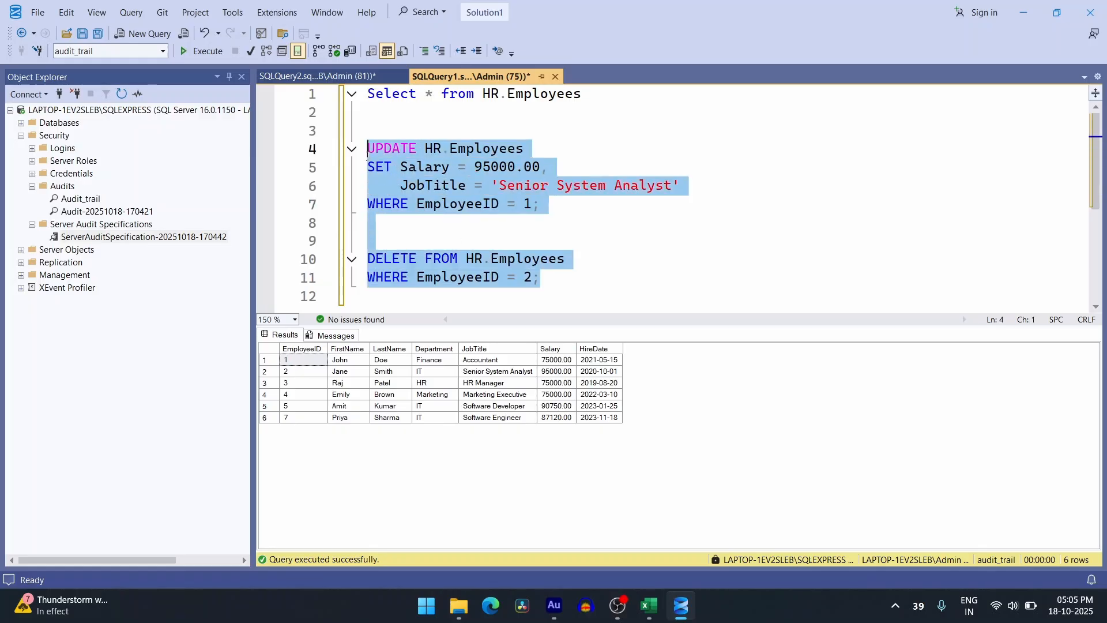
{"action": "left_click", "coordinate": [202, 52]}
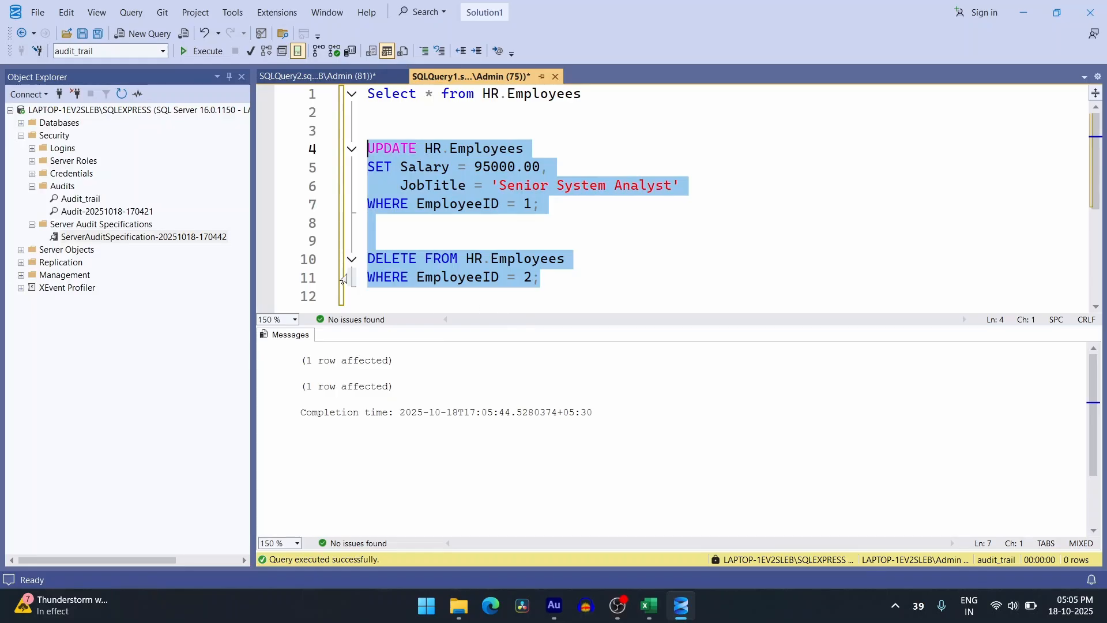
In SQLQuery2, replace the sys.fn_get_audit_file folder with D:\Program Files\SQL Database\Server audit specification, copied from File Explorer
{"action": "left_click", "coordinate": [316, 78]}
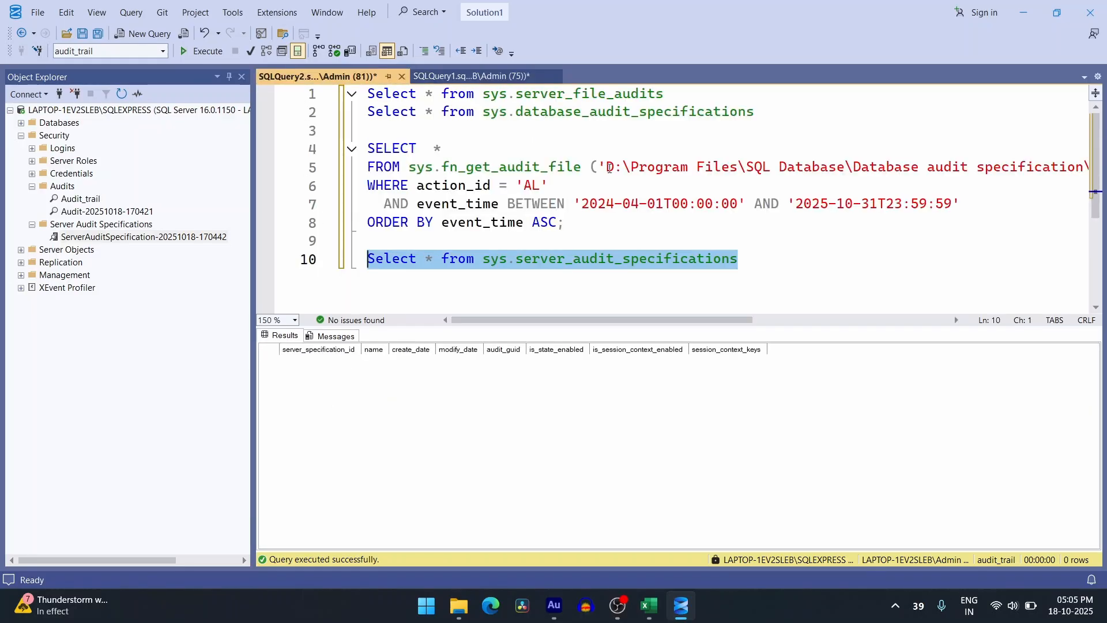
{"action": "key", "text": "alt+Tab"}
{"action": "key", "text": "alt+Tab"}
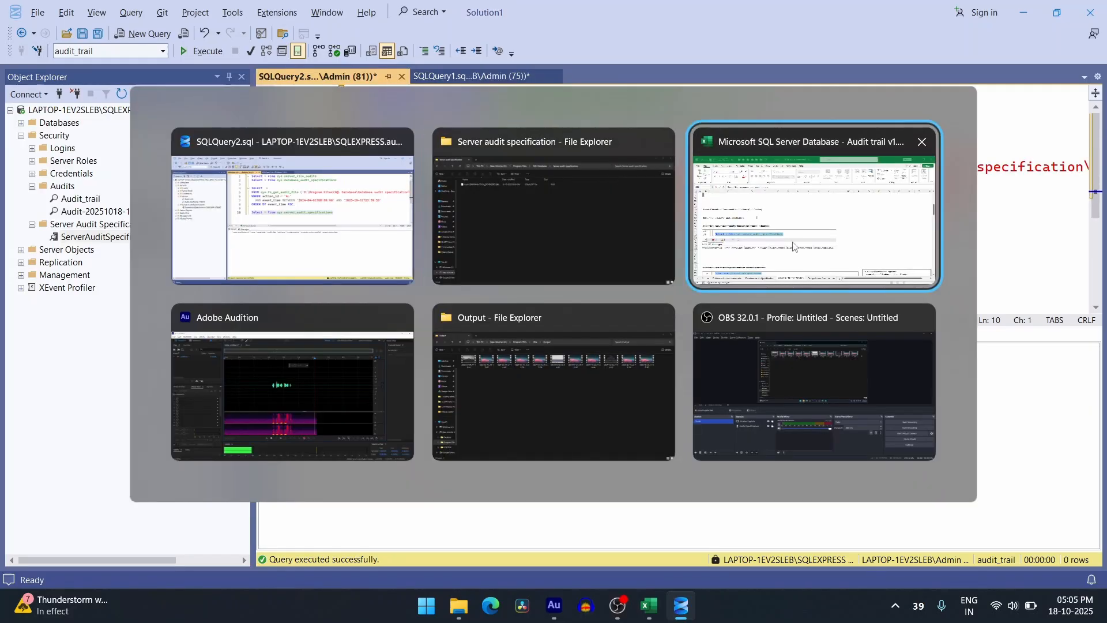
{"action": "left_click", "coordinate": [585, 232]}
{"action": "left_click", "coordinate": [680, 45]}
{"action": "key", "text": "ctrl+c"}
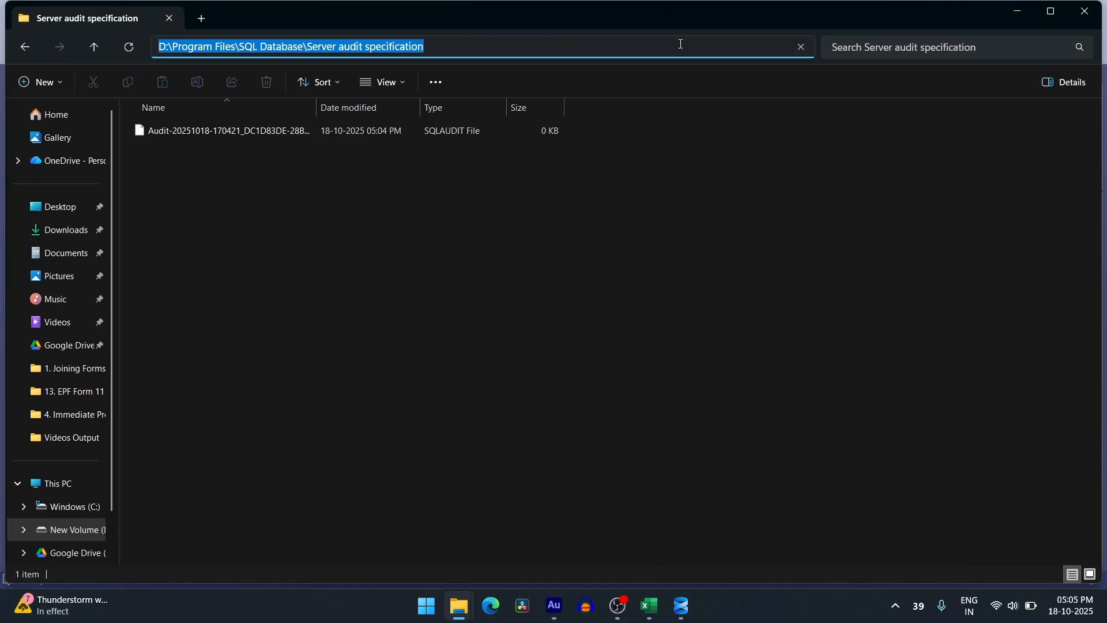
{"action": "key", "text": "alt+Tab"}
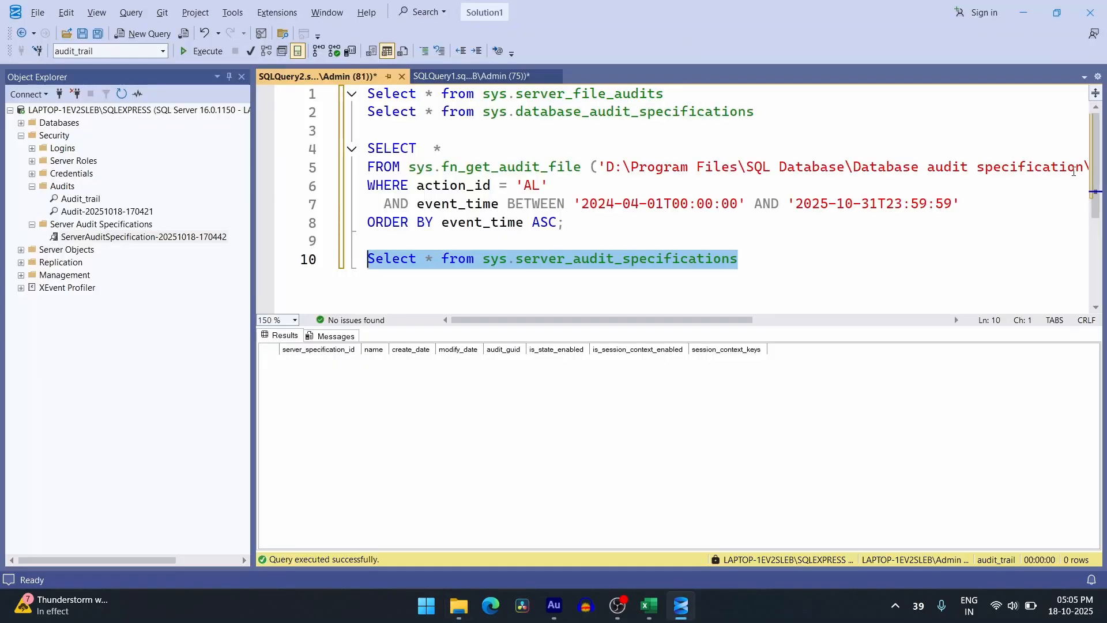
{"action": "left_click_drag", "start_coordinate": [1084, 167], "coordinate": [606, 167]}
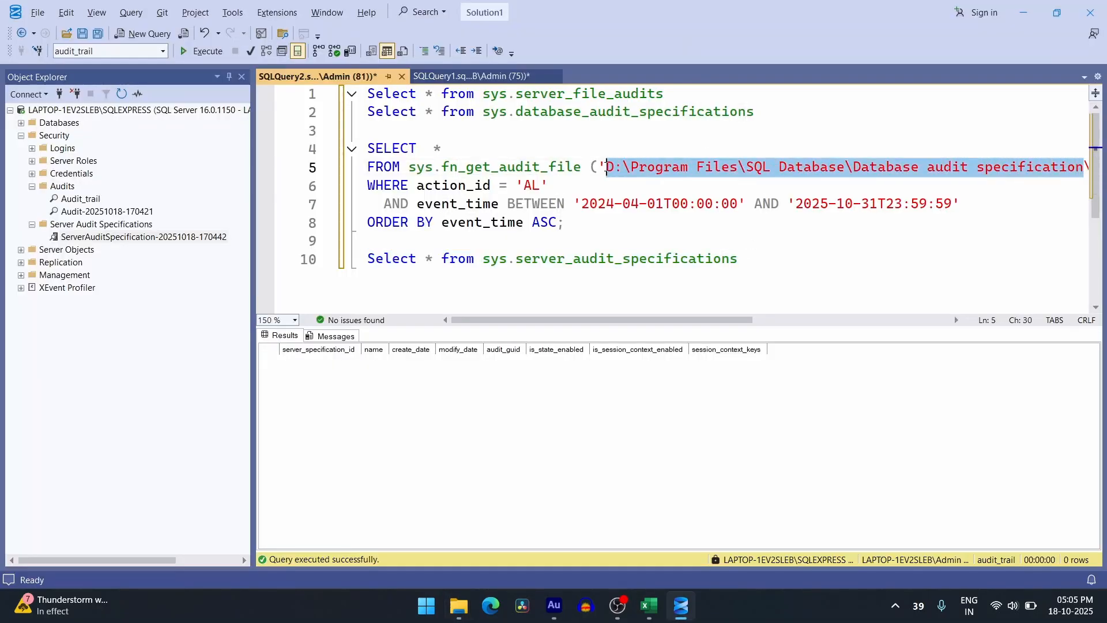
{"action": "key", "text": "ctrl+v"}
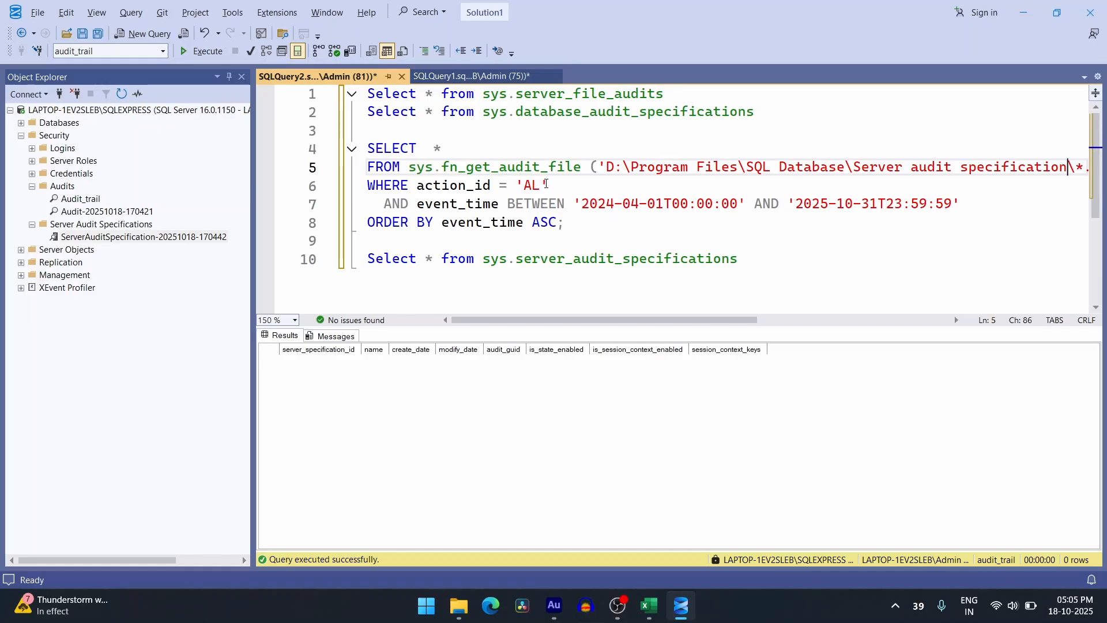
In the Excel guide's Step 3 DML log query, copy the condition action_id = 'IN' or action_id = 'UP' or action_id = 'DL'
{"action": "key", "text": "alt+Tab"}
{"action": "key", "text": "alt+Tab"}
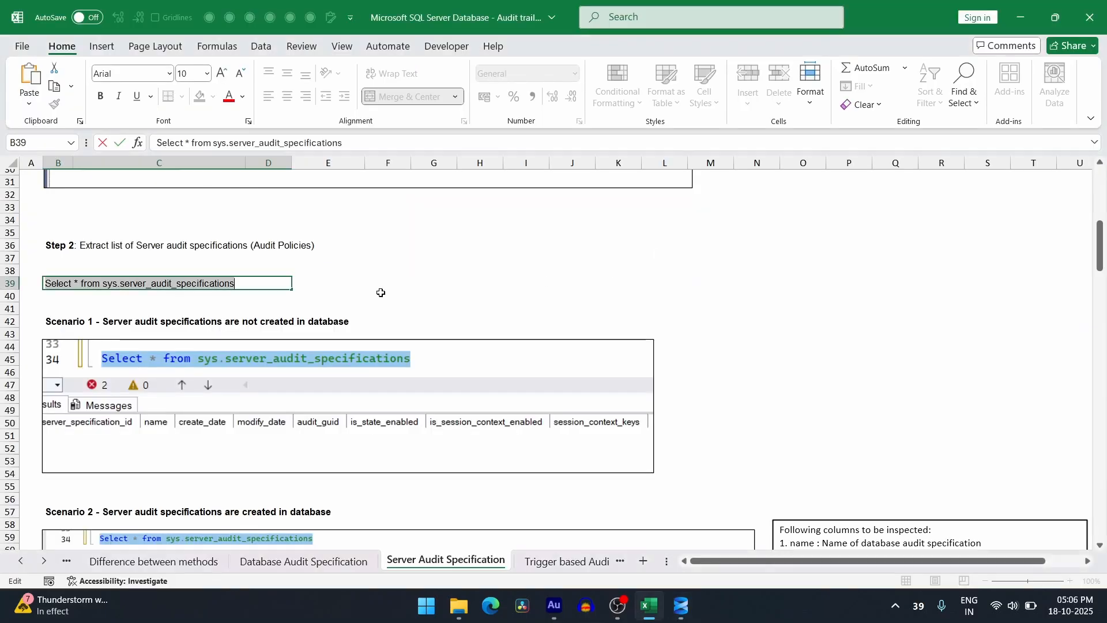
{"action": "scroll", "coordinate": [373, 316], "scroll_direction": "down", "scroll_amount": 12}
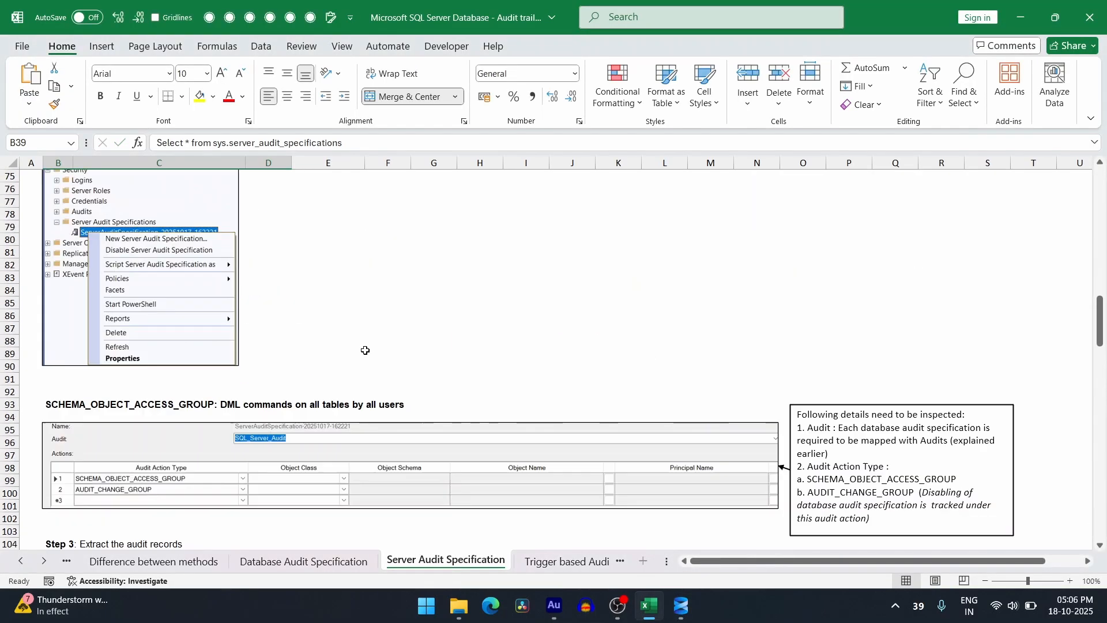
{"action": "scroll", "coordinate": [365, 350], "scroll_direction": "down", "scroll_amount": 6}
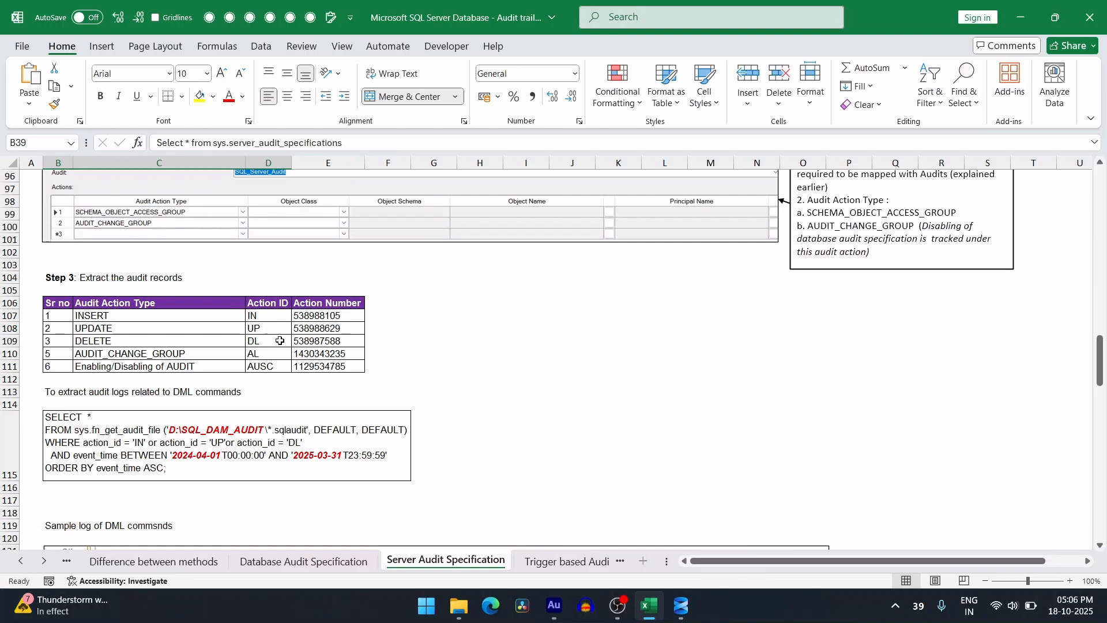
{"action": "scroll", "coordinate": [291, 346], "scroll_direction": "down", "scroll_amount": 2}
{"action": "double_click", "coordinate": [308, 375]}
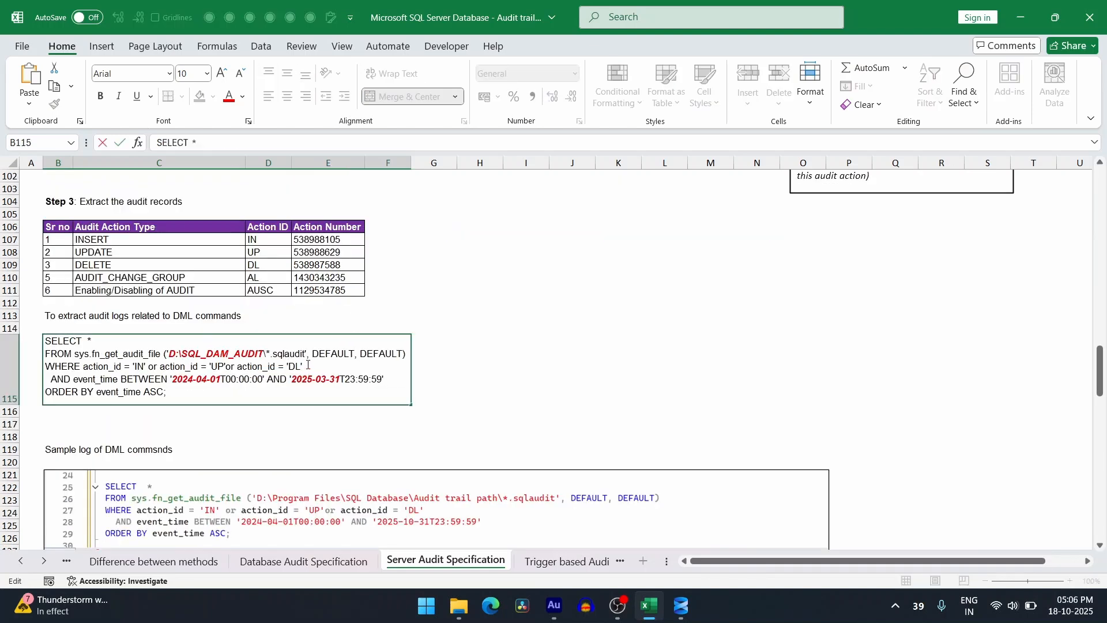
{"action": "left_click_drag", "start_coordinate": [307, 365], "coordinate": [85, 365]}
{"action": "key", "text": "ctrl+c"}
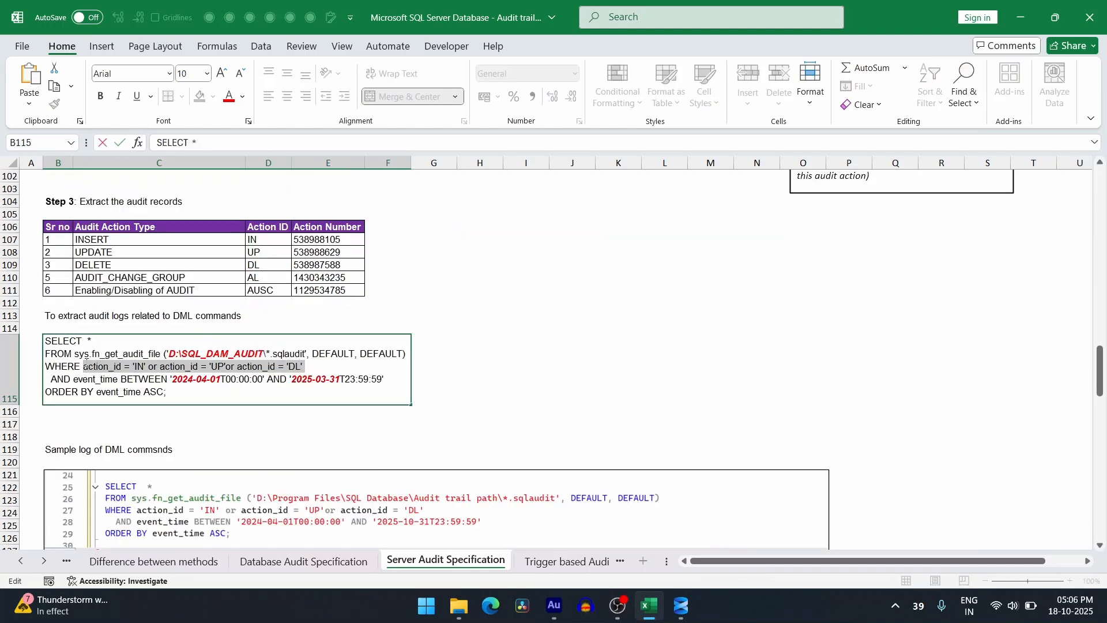
Replace the SQLQuery2 filter action_id = 'AL' with the copied IN, UP and DL condition and execute the audit log query
{"action": "key", "text": "alt+Tab"}
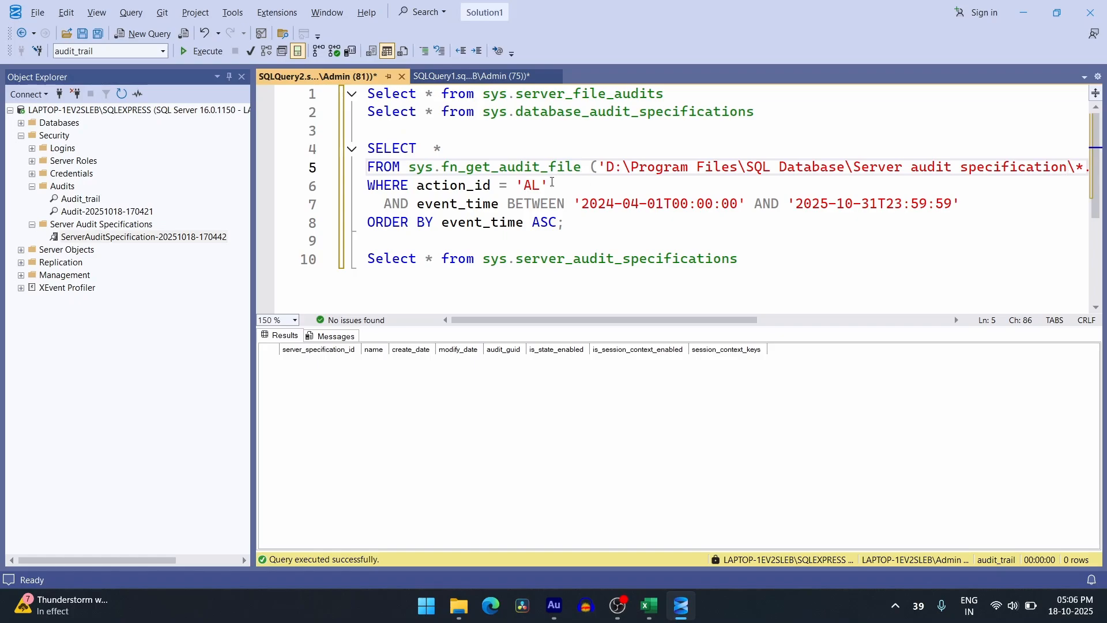
{"action": "left_click_drag", "start_coordinate": [551, 182], "coordinate": [416, 185]}
{"action": "key", "text": "ctrl+v"}
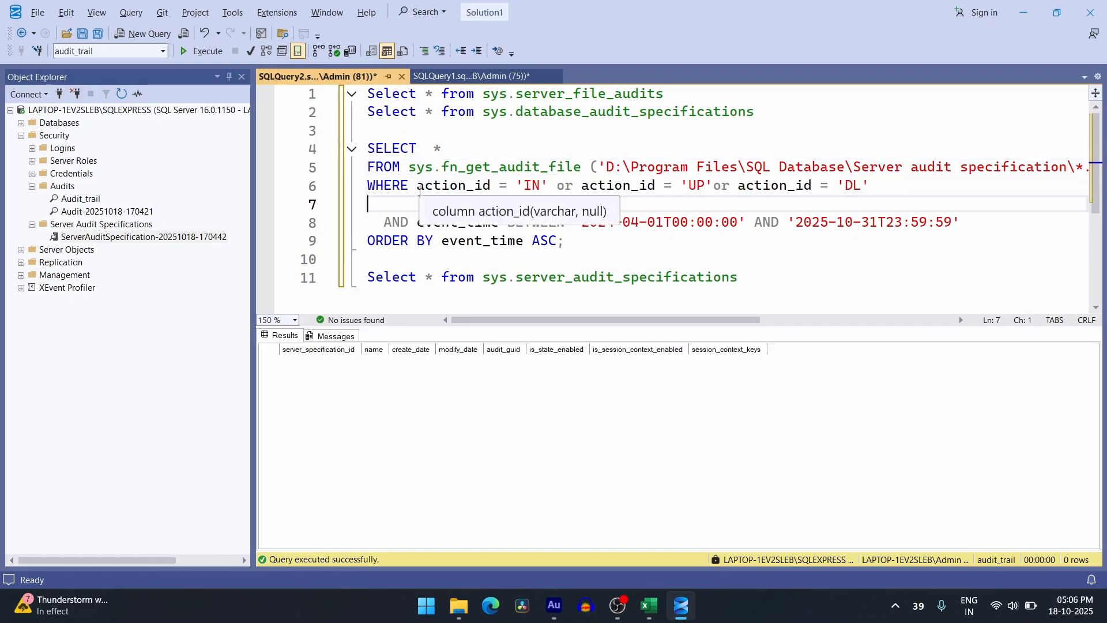
{"action": "key", "text": "BackSpace"}
{"action": "left_click_drag", "start_coordinate": [567, 224], "coordinate": [368, 151]}
{"action": "left_click", "coordinate": [202, 51]}
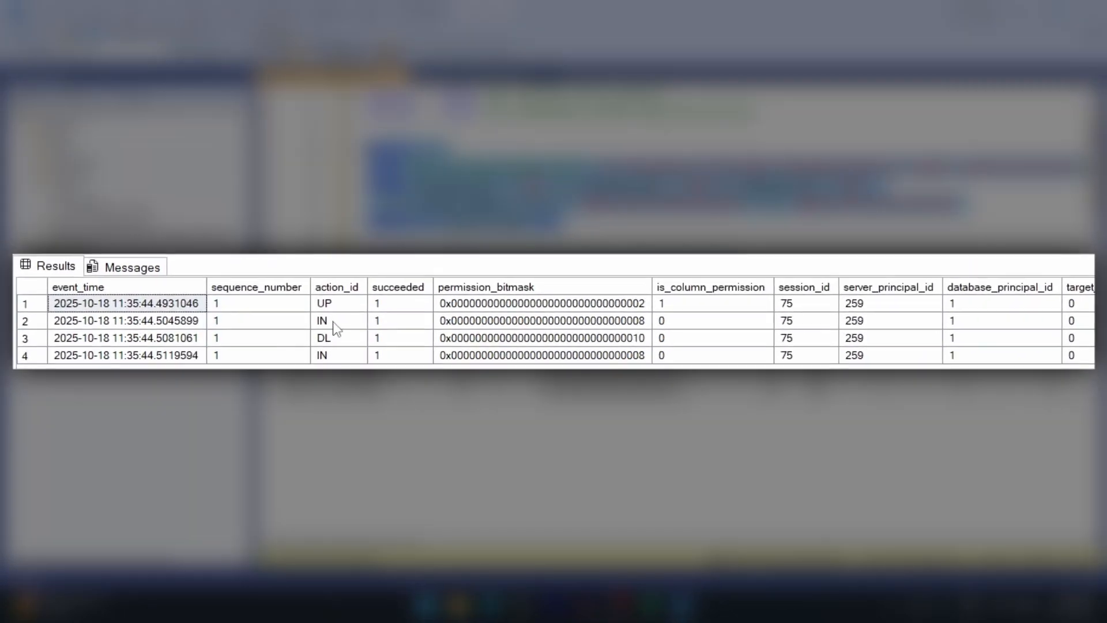
Examine the action_id, object_name and statement columns of the extracted audit records
{"action": "left_click", "coordinate": [403, 347]}
{"action": "left_click", "coordinate": [328, 301]}
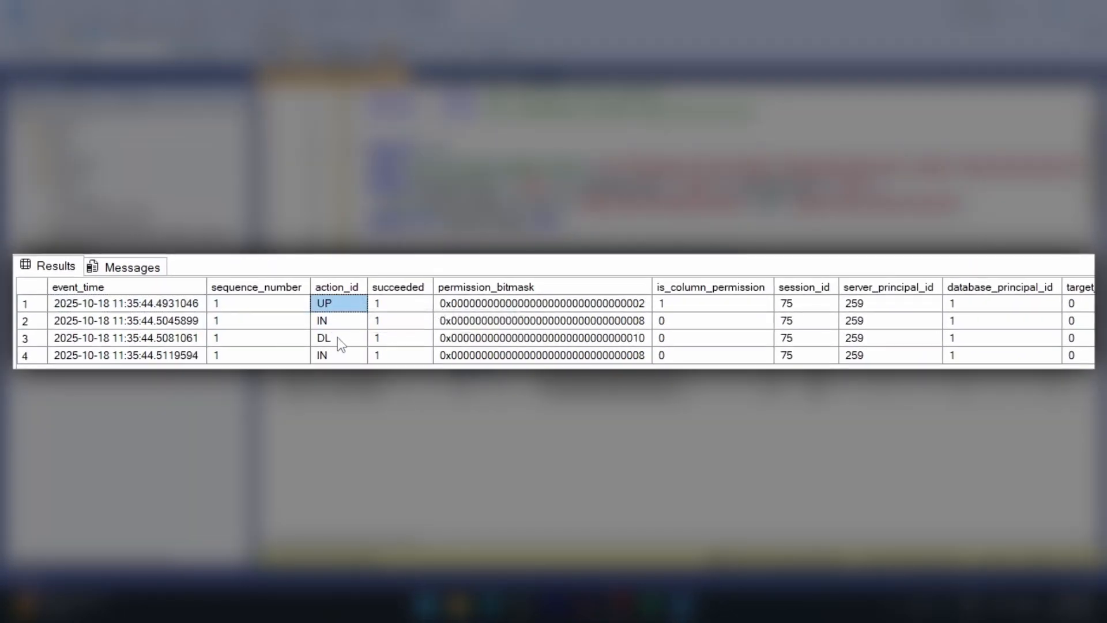
{"action": "left_click", "coordinate": [338, 336]}
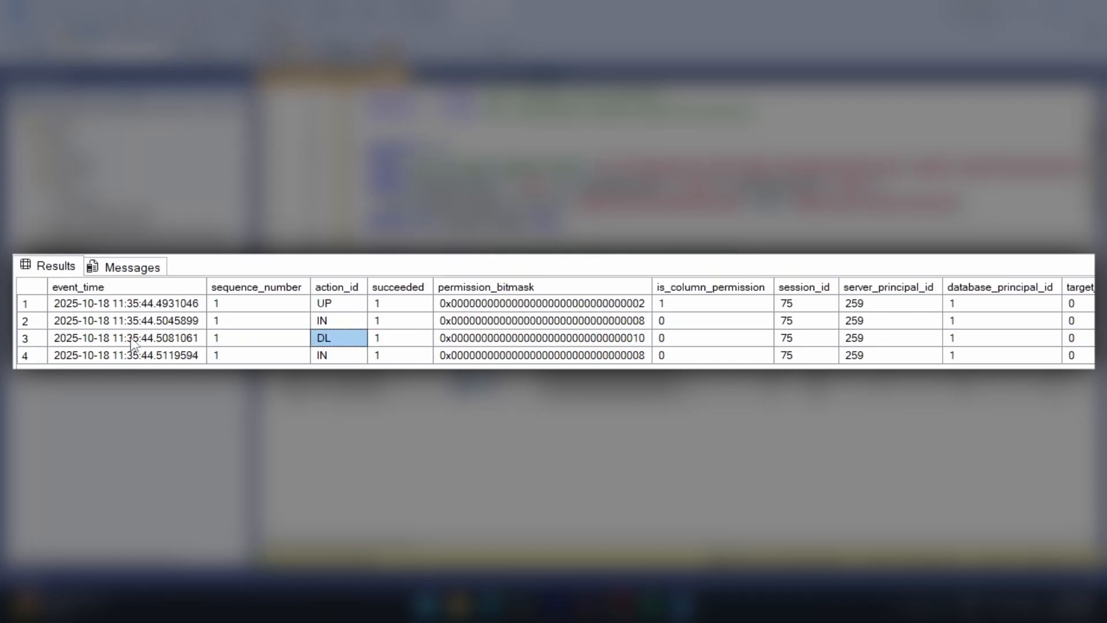
{"action": "left_click_drag", "start_coordinate": [352, 541], "coordinate": [713, 541]}
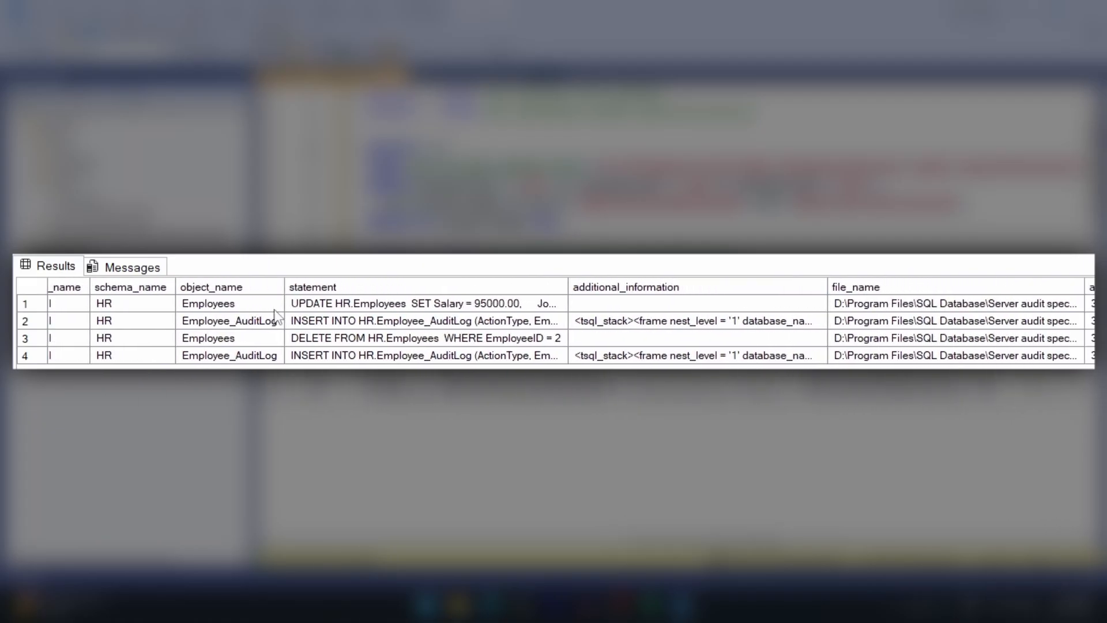
{"action": "left_click", "coordinate": [336, 305]}
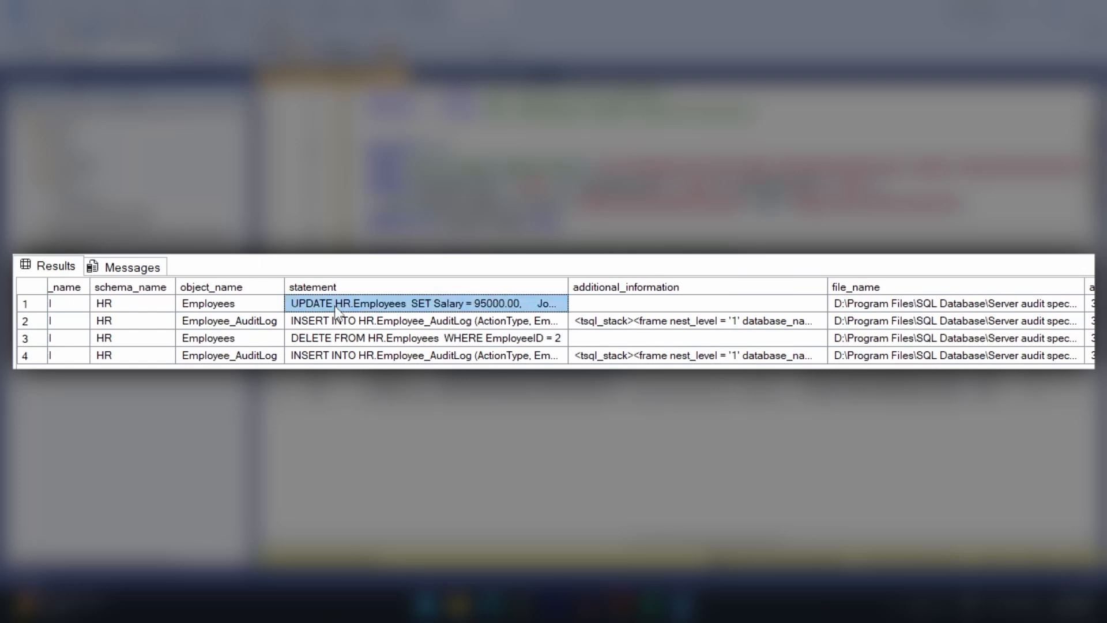
{"action": "left_click", "coordinate": [338, 339]}
{"action": "left_click", "coordinate": [230, 306]}
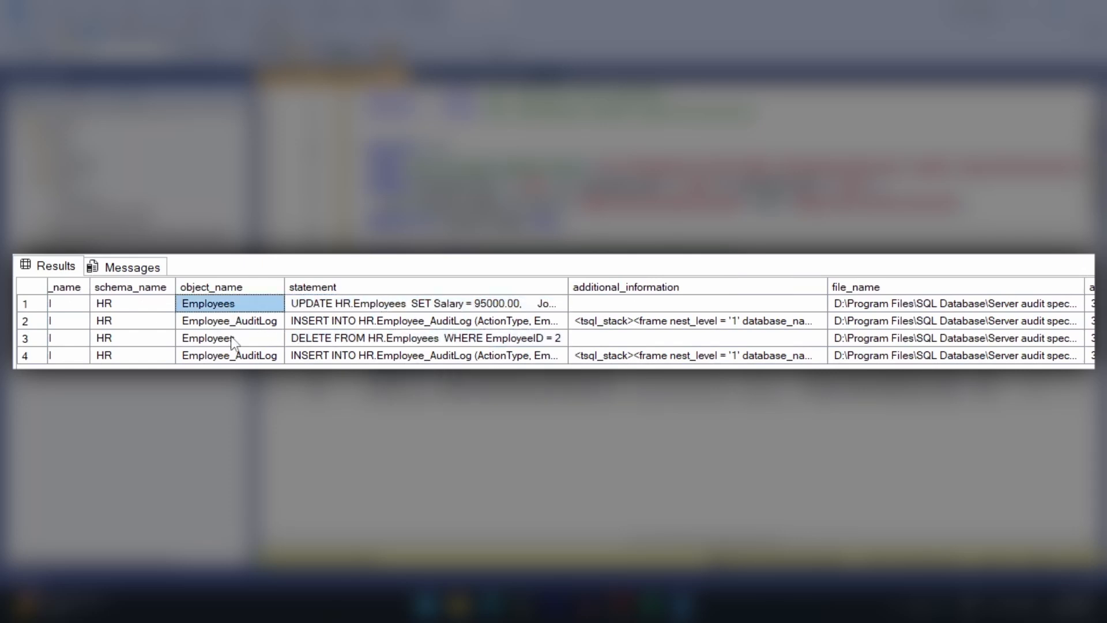
{"action": "left_click", "coordinate": [231, 339]}
{"action": "left_click", "coordinate": [231, 308]}
{"action": "left_click", "coordinate": [230, 323]}
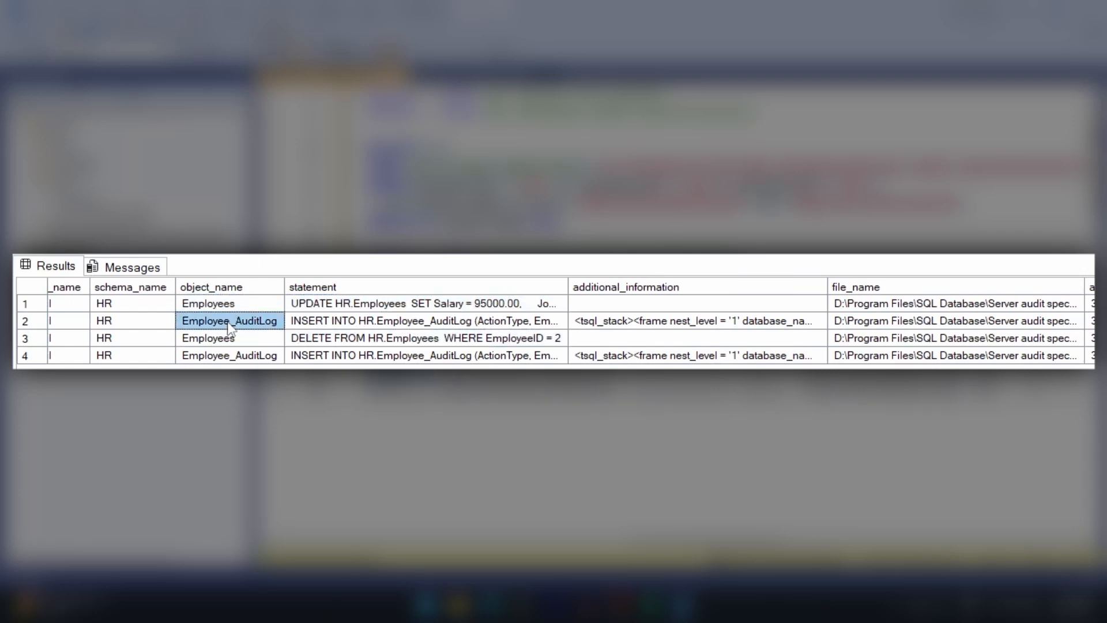
{"action": "left_click", "coordinate": [245, 360]}
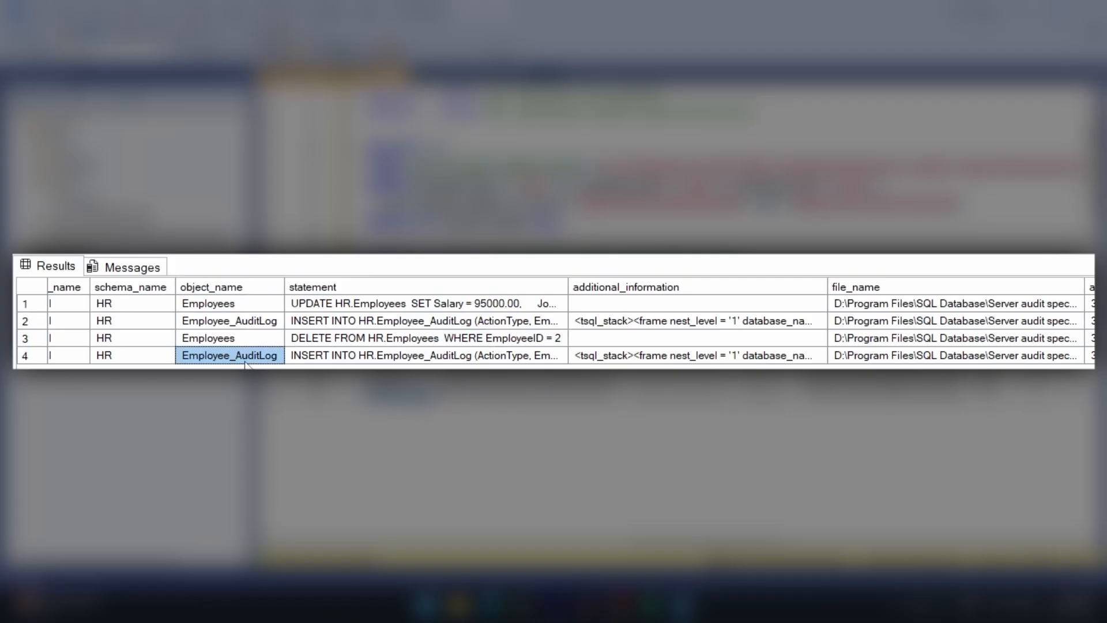
{"action": "left_click", "coordinate": [248, 326]}
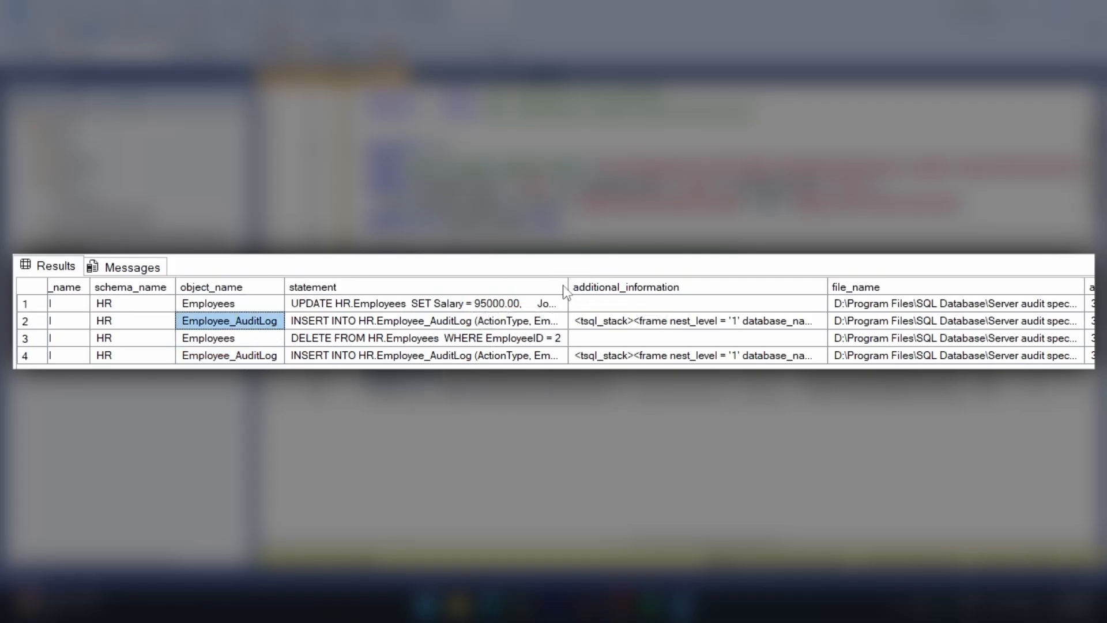
Widen the statement column of the results and read the logged UPDATE and DELETE statements in full
{"action": "left_click_drag", "start_coordinate": [565, 282], "coordinate": [987, 341]}
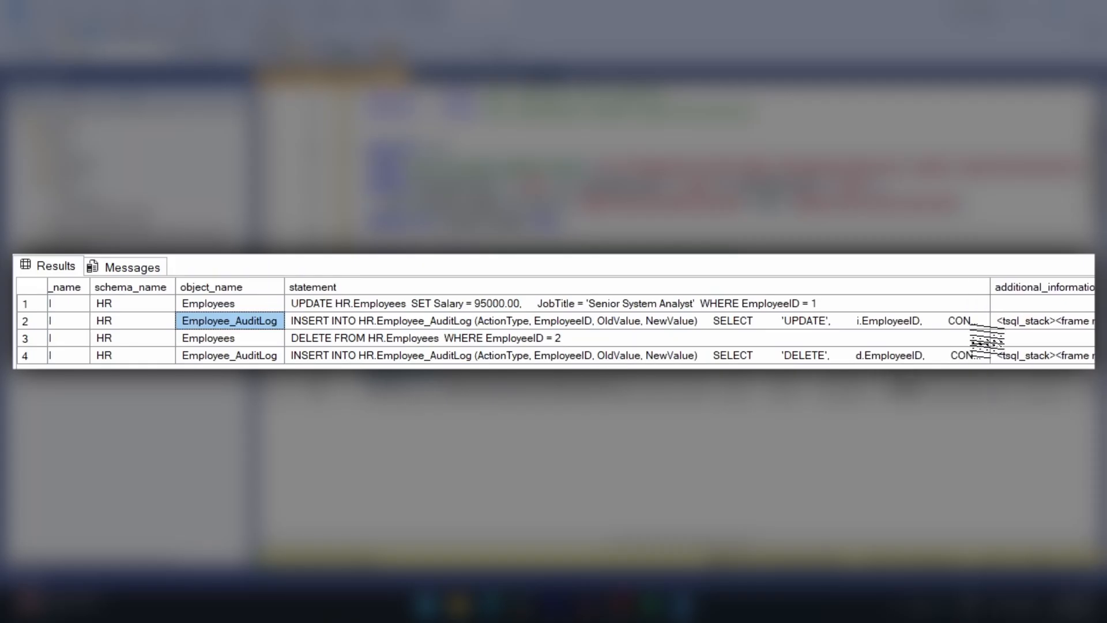
{"action": "right_click", "coordinate": [987, 340]}
{"action": "left_click", "coordinate": [340, 312]}
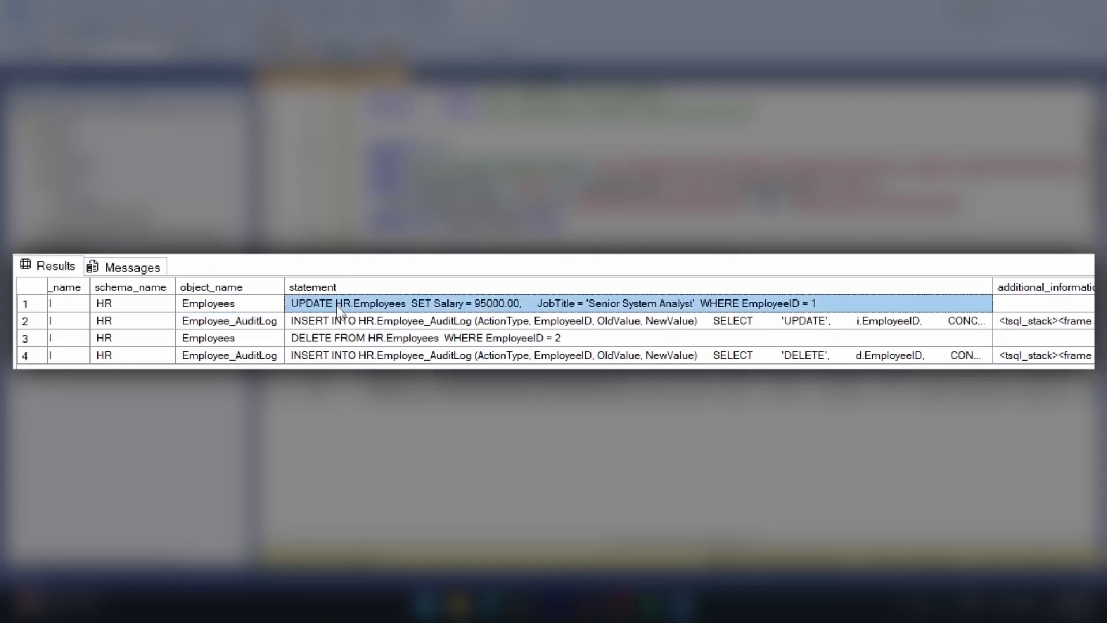
{"action": "left_click", "coordinate": [328, 340]}
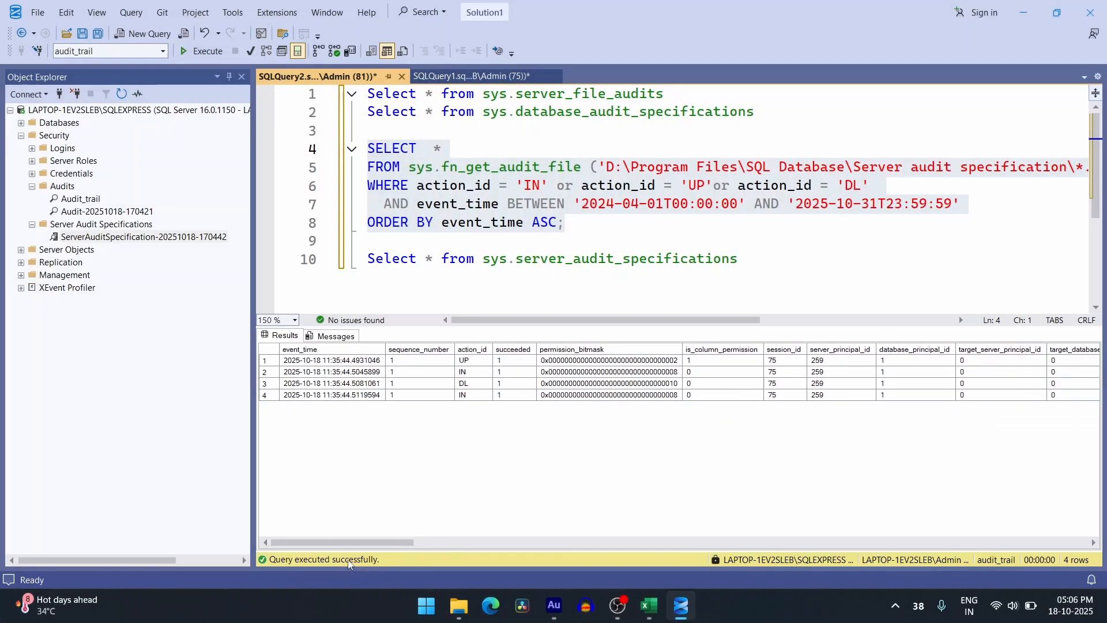
Return to the Excel guide and review Step 4 on logs of enabling/disabling audit, with its AUSC query and sample output
{"action": "key", "text": "alt+Tab"}
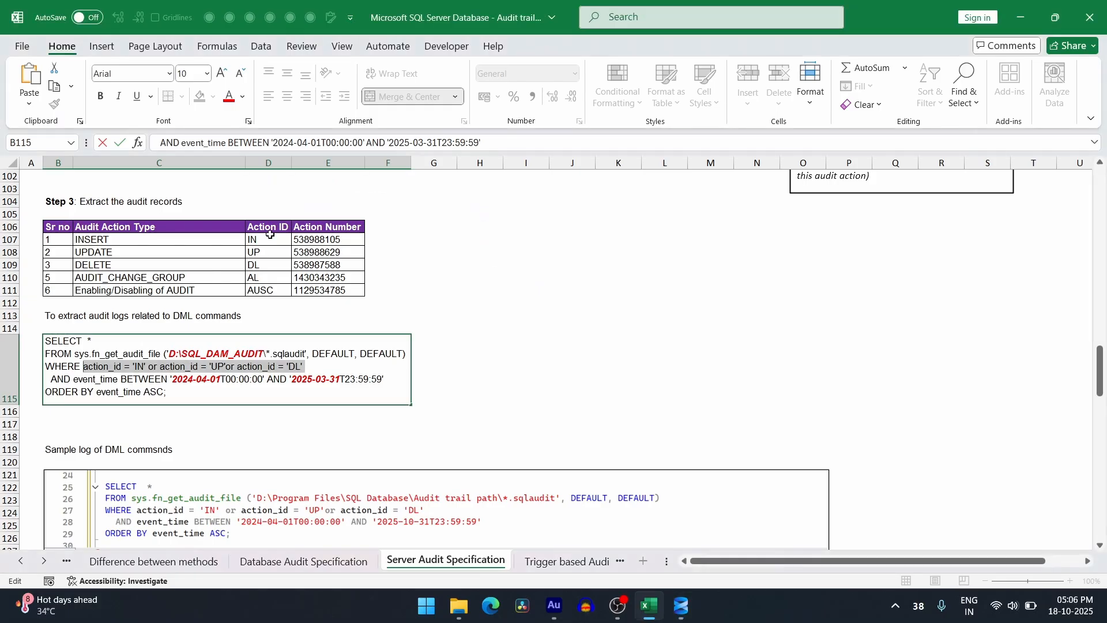
{"action": "left_click", "coordinate": [442, 311]}
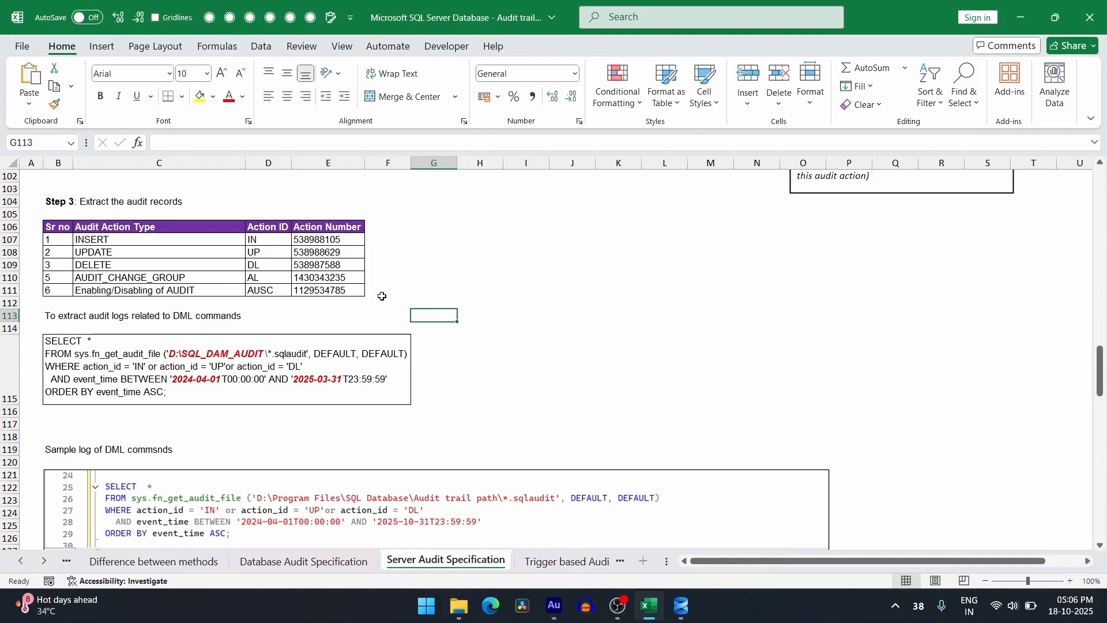
{"action": "scroll", "coordinate": [381, 296], "scroll_direction": "down", "scroll_amount": 10}
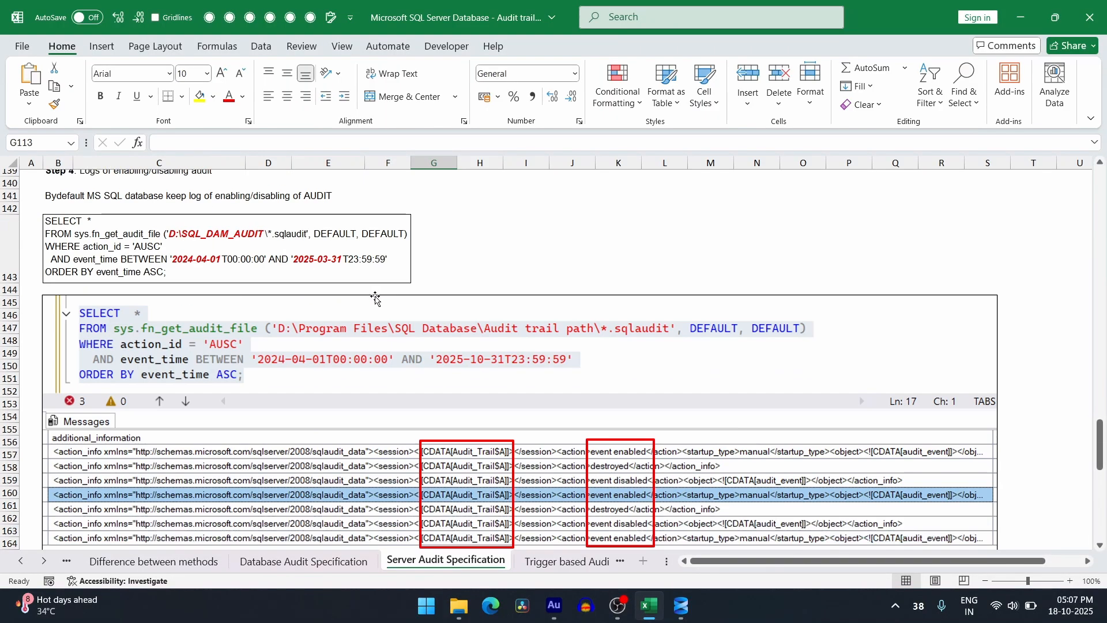
{"action": "left_click", "coordinate": [50, 249]}
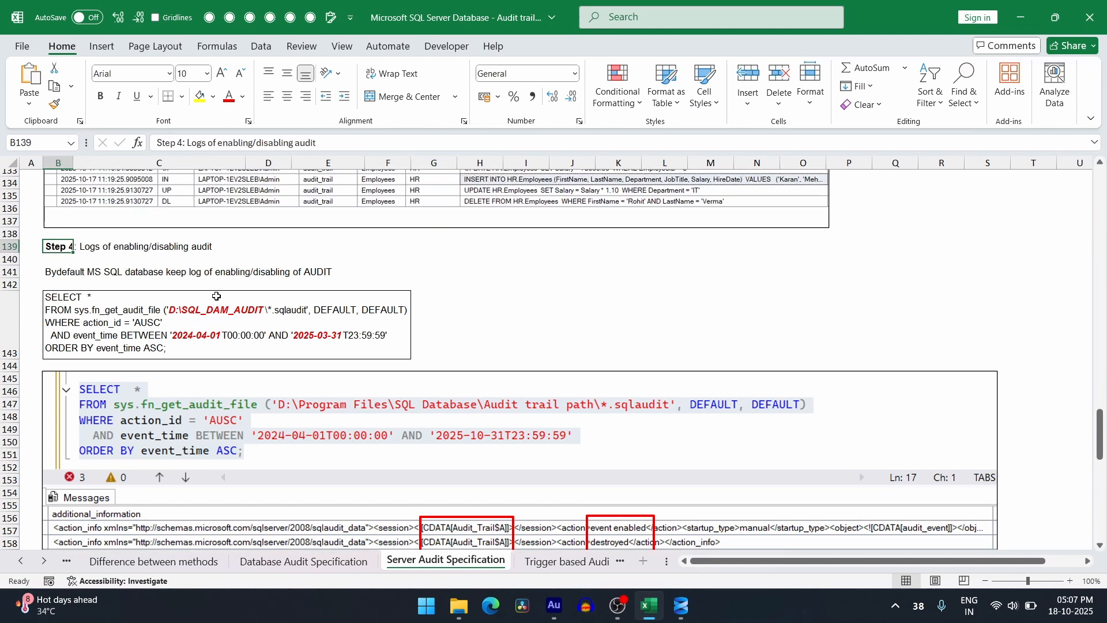
{"action": "scroll", "coordinate": [217, 296], "scroll_direction": "down", "scroll_amount": 5}
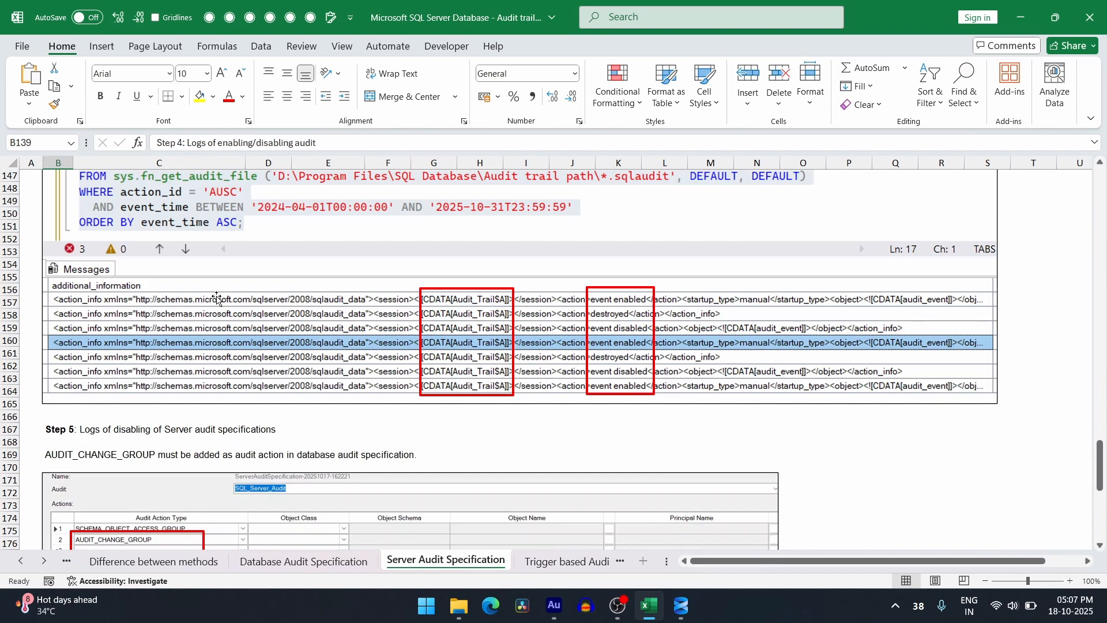
{"action": "key", "text": "alt+Tab"}
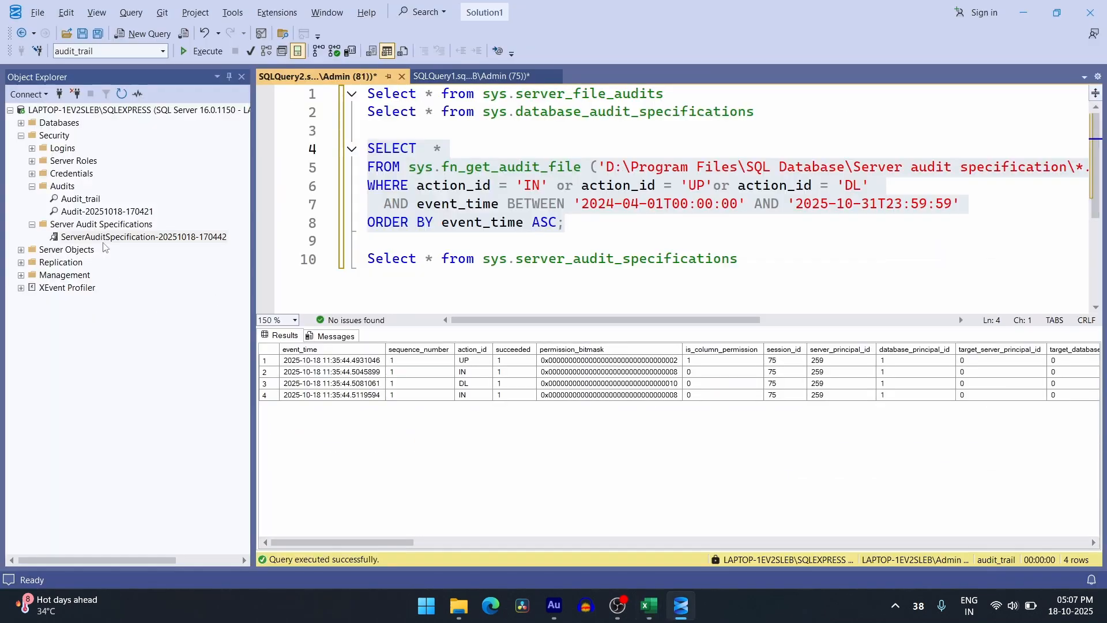
{"action": "right_click", "coordinate": [148, 239]}
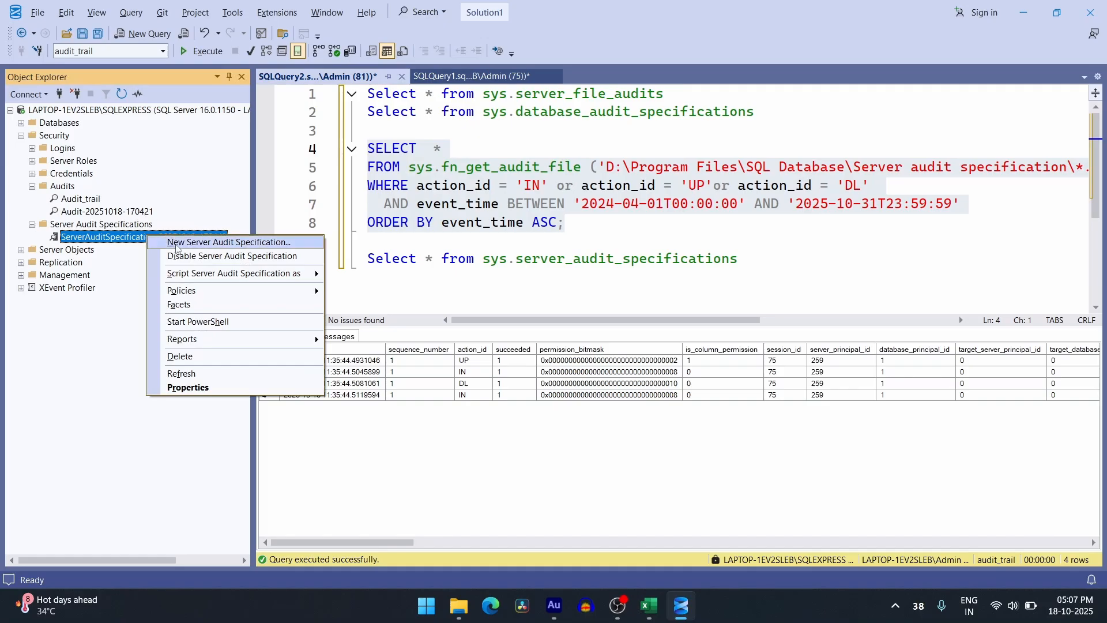
{"action": "left_click", "coordinate": [149, 244]}
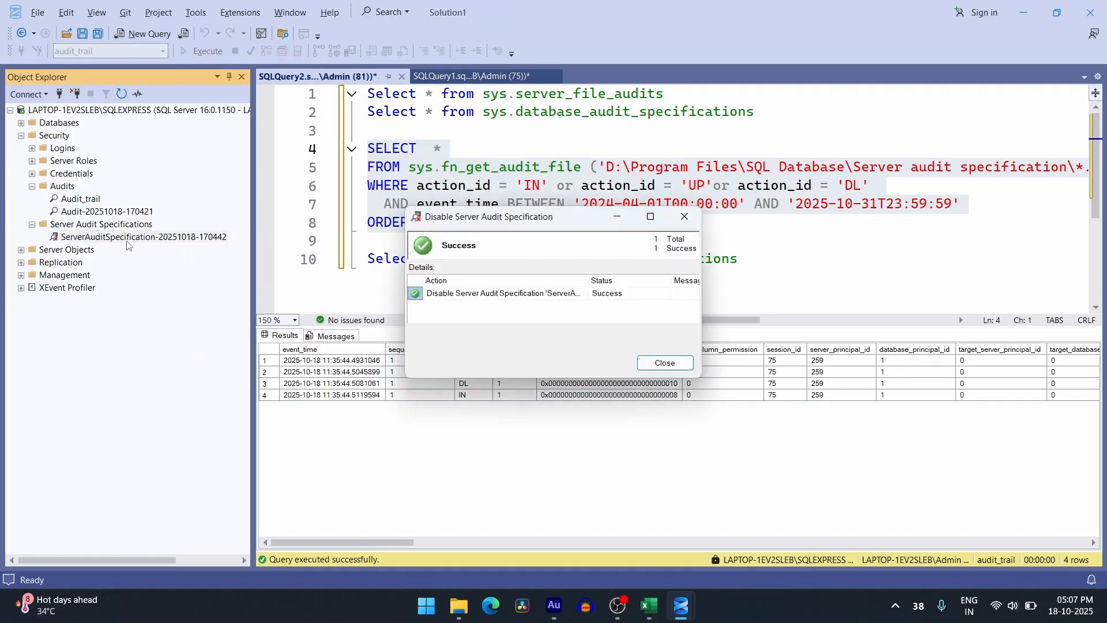
{"action": "left_click", "coordinate": [668, 363]}
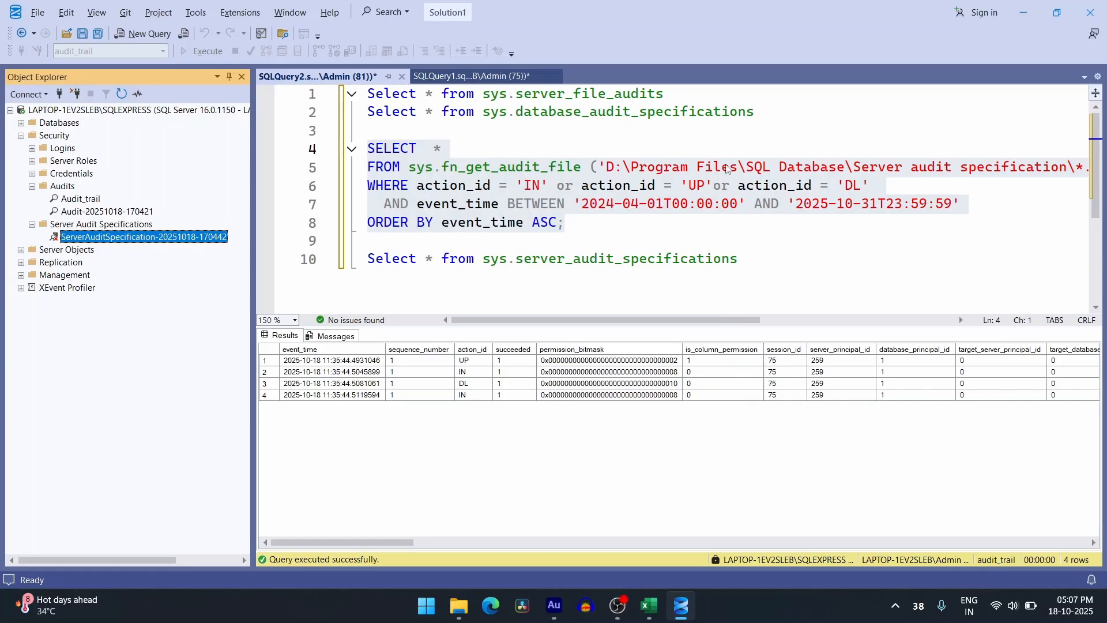
Add AUDIT_CHANGE_GROUP as a second audit action type in the properties of the disabled server audit specification
{"action": "left_click", "coordinate": [699, 99]}
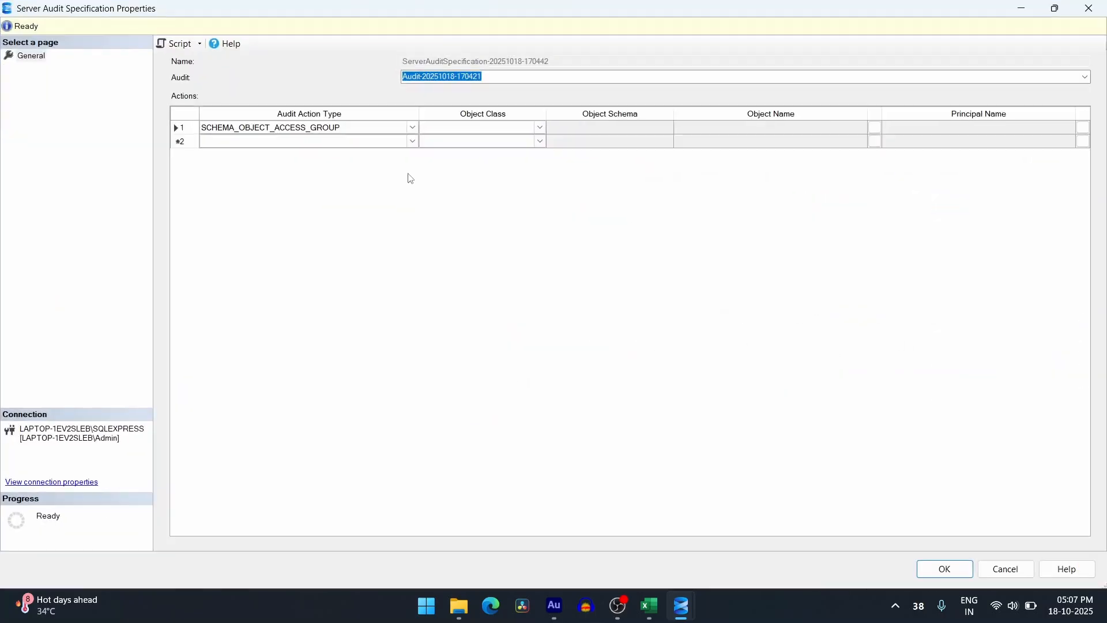
{"action": "left_click", "coordinate": [411, 141]}
{"action": "left_click", "coordinate": [411, 142]}
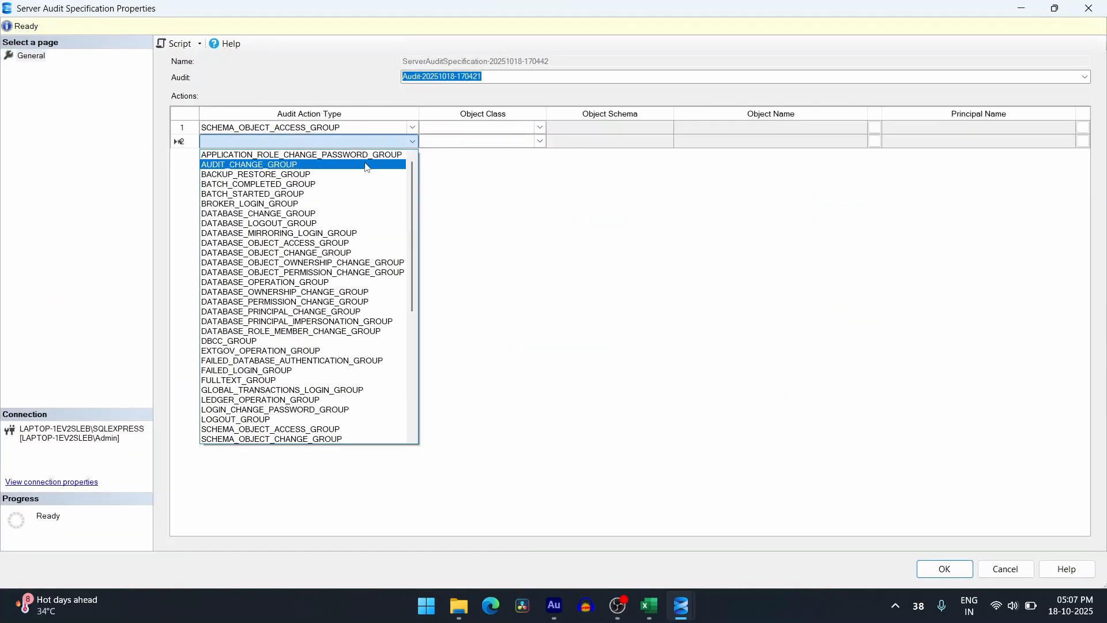
{"action": "left_click", "coordinate": [365, 165]}
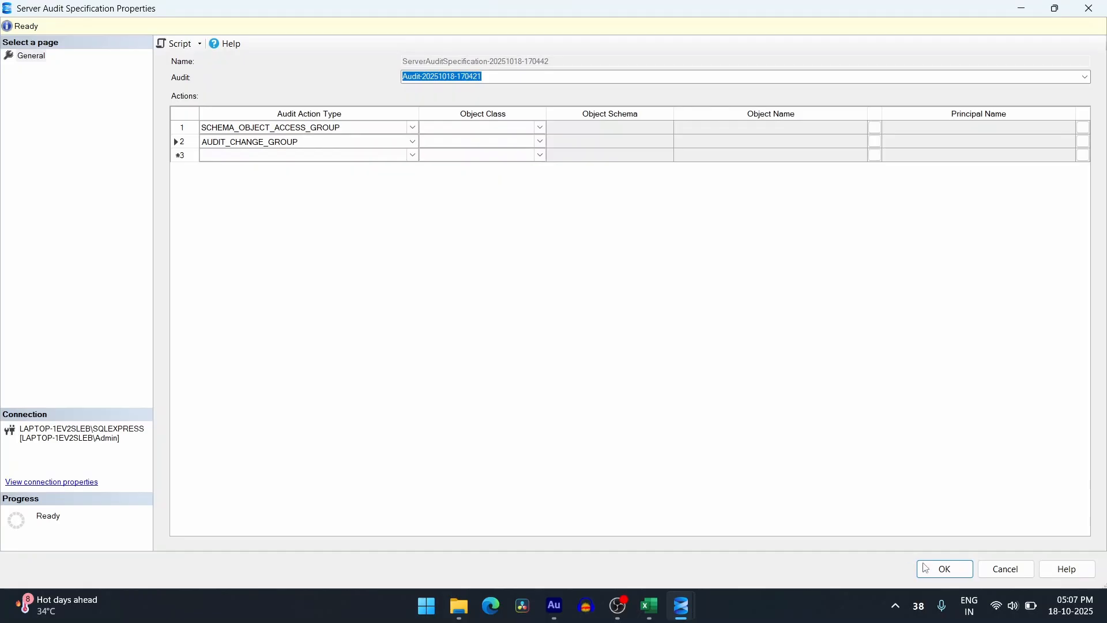
{"action": "left_click", "coordinate": [941, 569]}
Enable the server audit specification with its added audit action
{"action": "right_click", "coordinate": [107, 238]}
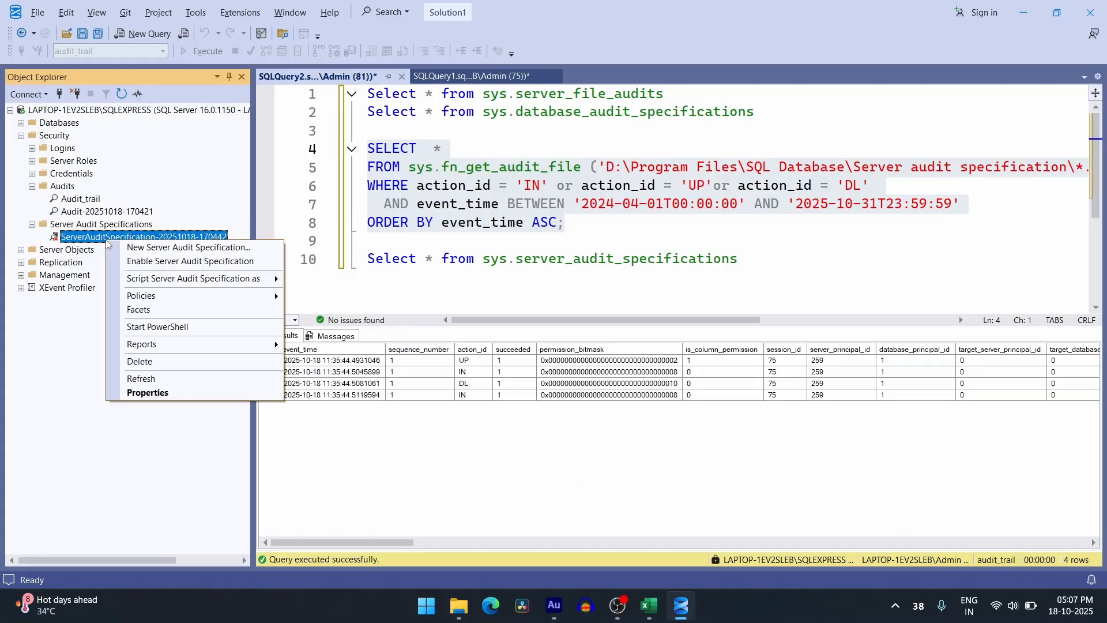
{"action": "left_click", "coordinate": [117, 262]}
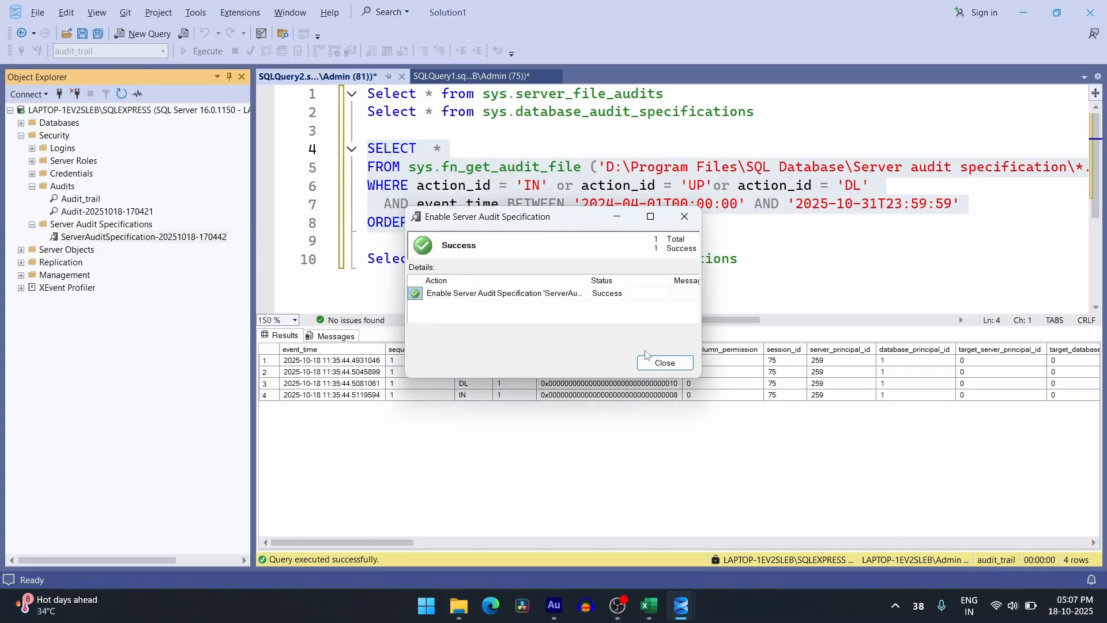
{"action": "left_click", "coordinate": [660, 365]}
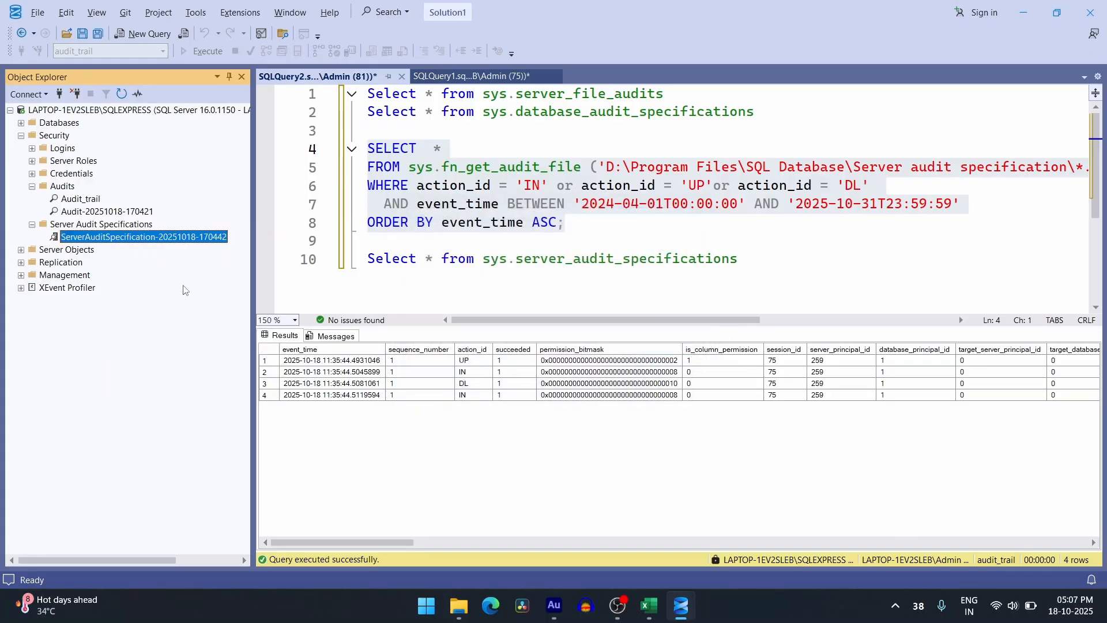
Disable the server audit specification once more and re-enable it to generate a change log entry
{"action": "right_click", "coordinate": [175, 242]}
{"action": "left_click", "coordinate": [207, 257]}
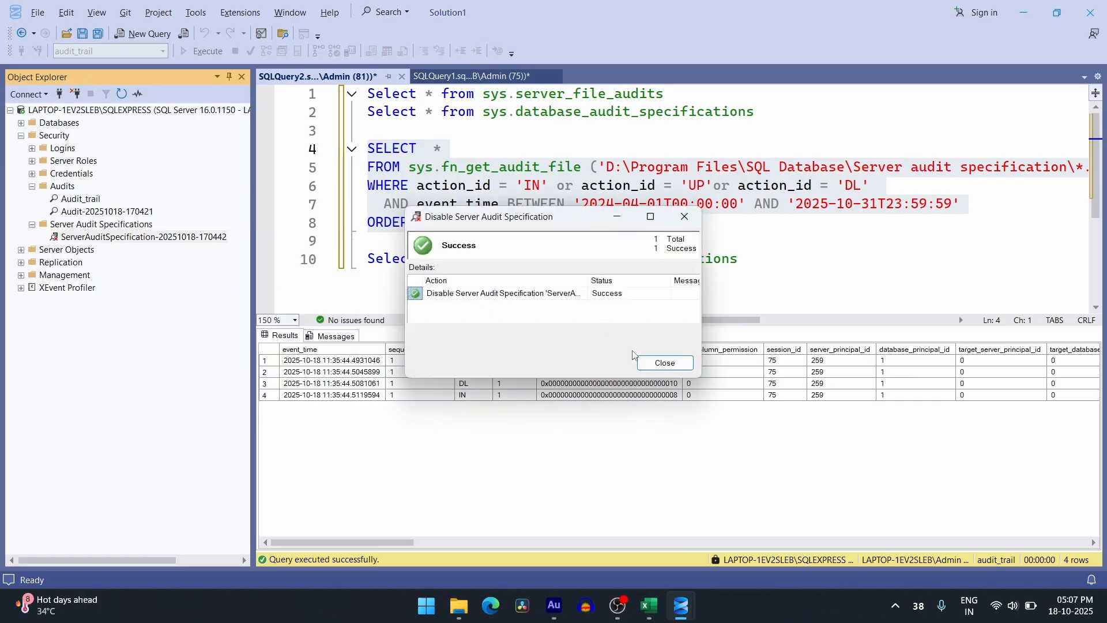
{"action": "left_click", "coordinate": [663, 362]}
{"action": "right_click", "coordinate": [101, 240]}
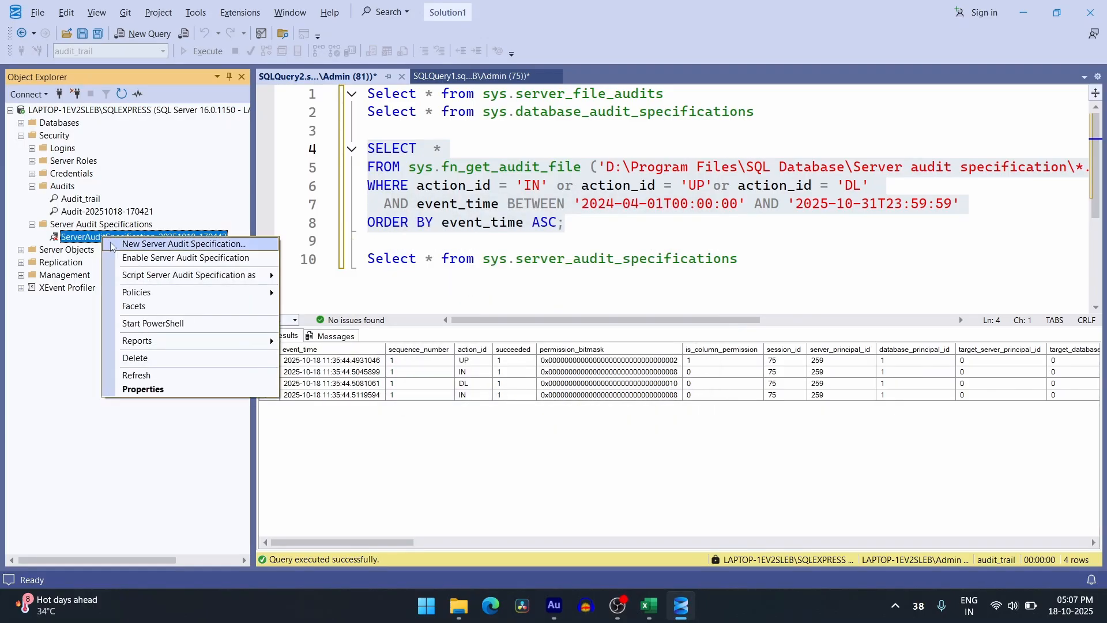
{"action": "left_click", "coordinate": [116, 260]}
{"action": "left_click", "coordinate": [663, 363]}
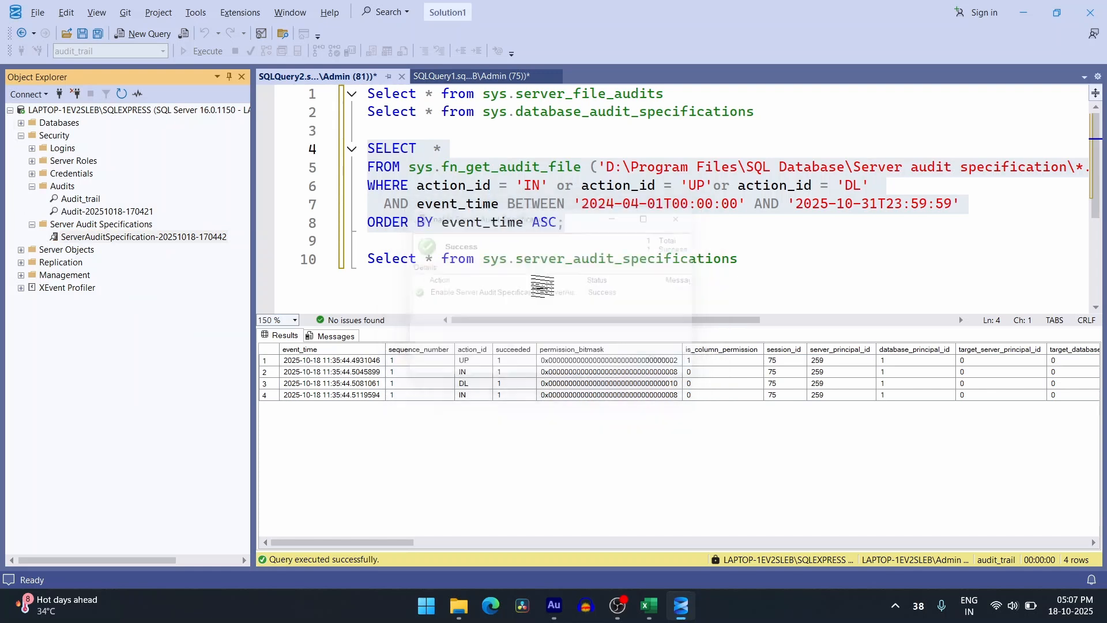
Replace the IN, UP and DL condition in SQLQuery2 with action_id = 'AL' and execute only the audit log query
{"action": "left_click", "coordinate": [507, 185]}
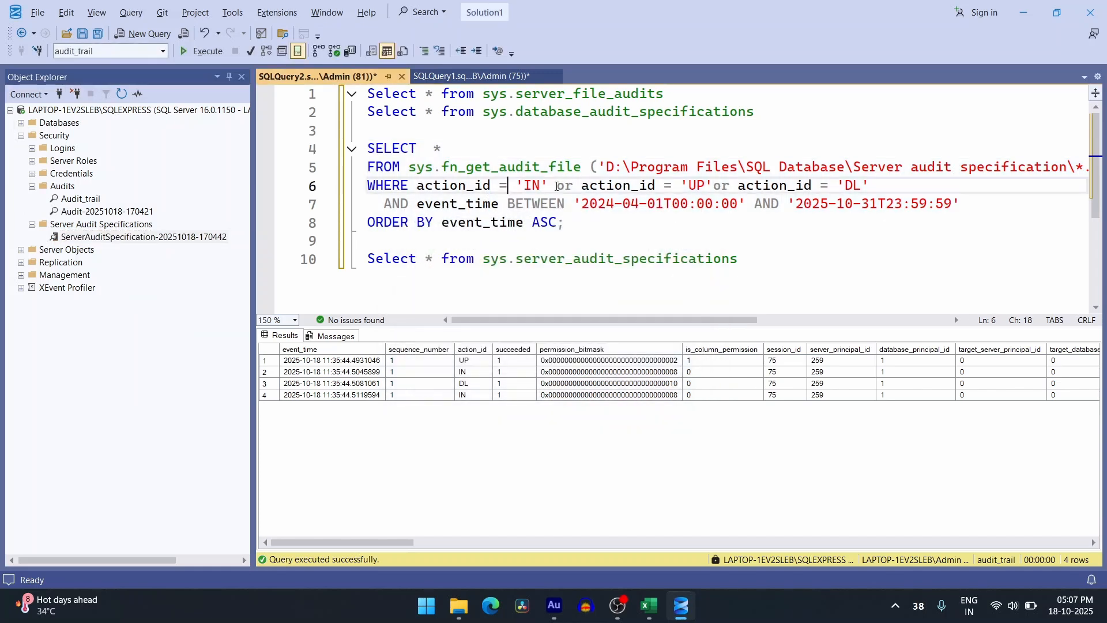
{"action": "left_click_drag", "start_coordinate": [556, 186], "coordinate": [892, 185]}
{"action": "key", "text": "BackSpace"}
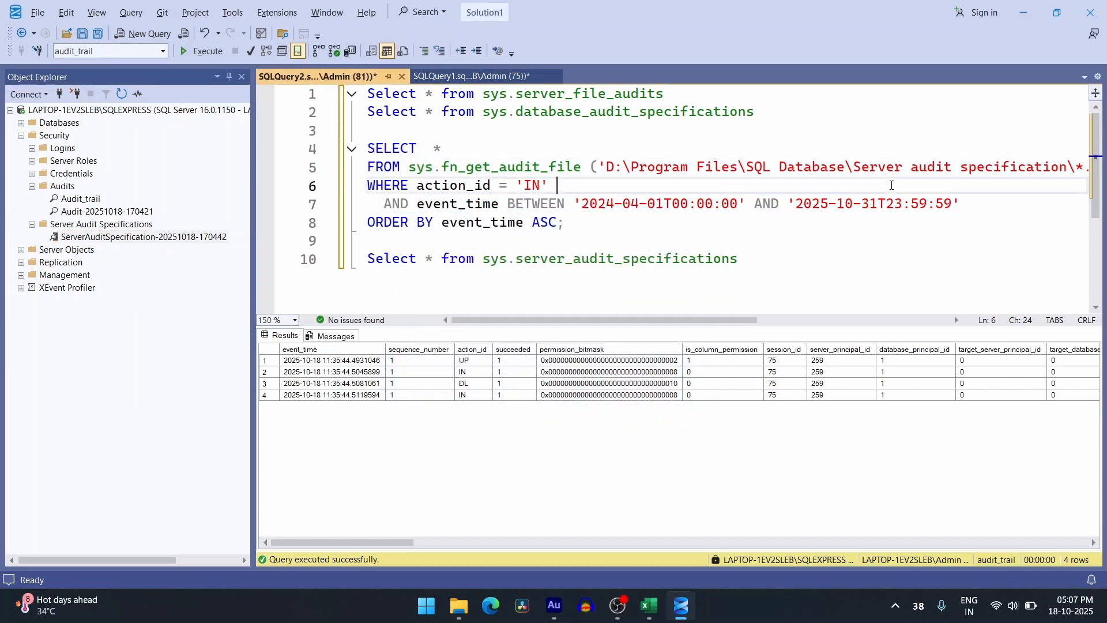
{"action": "key", "text": "alt+Tab"}
{"action": "key", "text": "alt+Tab"}
{"action": "key", "text": "BackSpace"}
{"action": "type", "text": "AL"}
{"action": "left_click_drag", "start_coordinate": [574, 225], "coordinate": [364, 149]}
{"action": "left_click", "coordinate": [188, 52]}
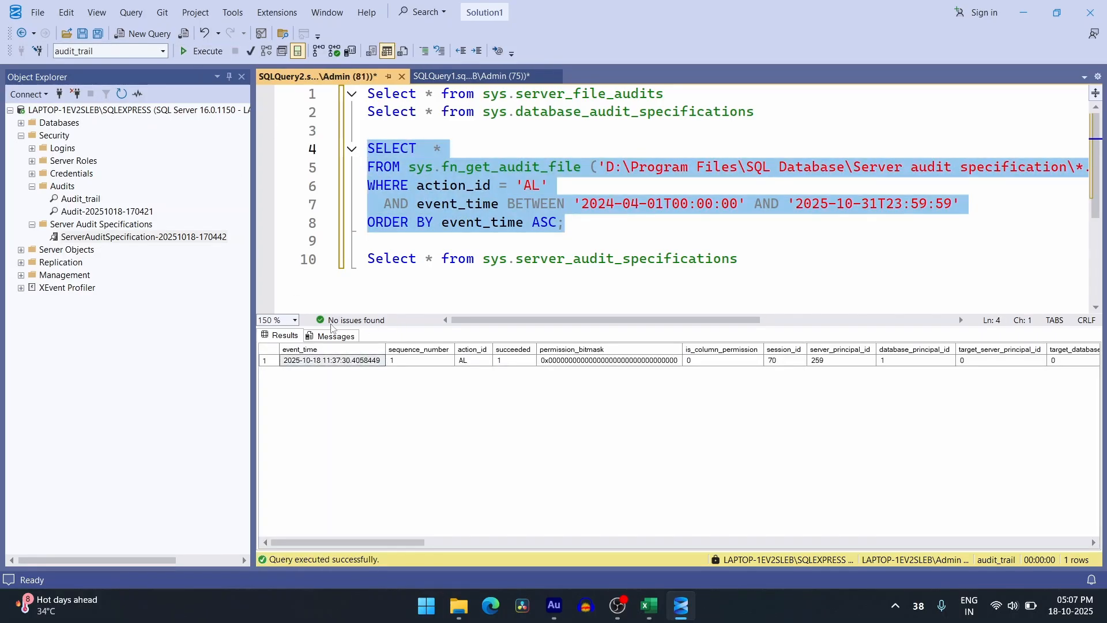
Examine the AL record's action_id, full statement text in a widened column, and session_server_principal_name
{"action": "left_click", "coordinate": [464, 360]}
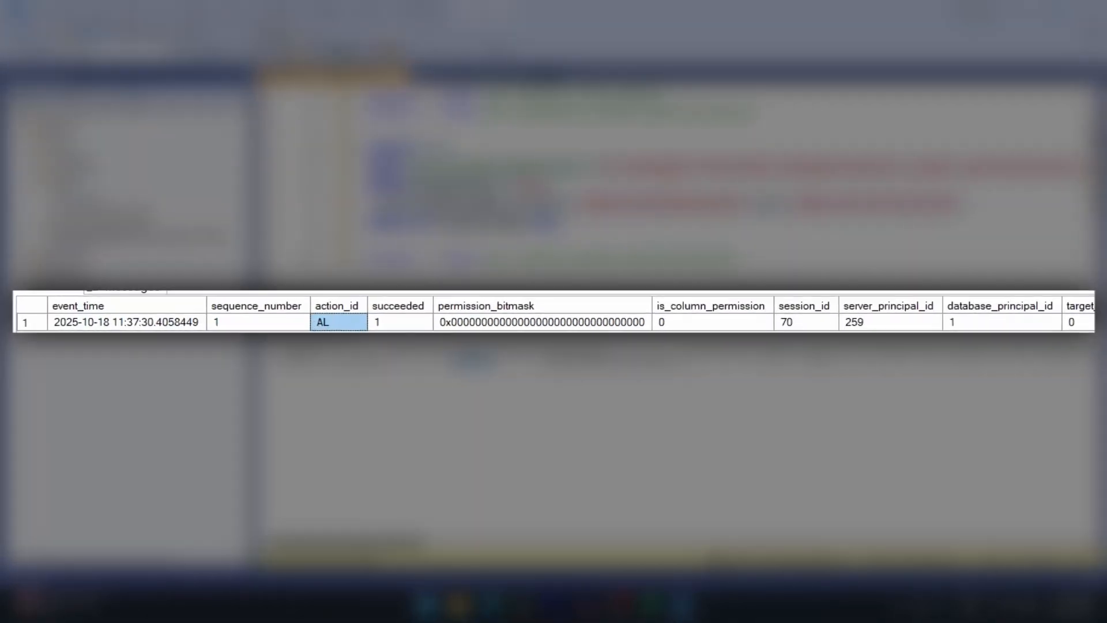
{"action": "left_click_drag", "start_coordinate": [349, 543], "coordinate": [694, 543]}
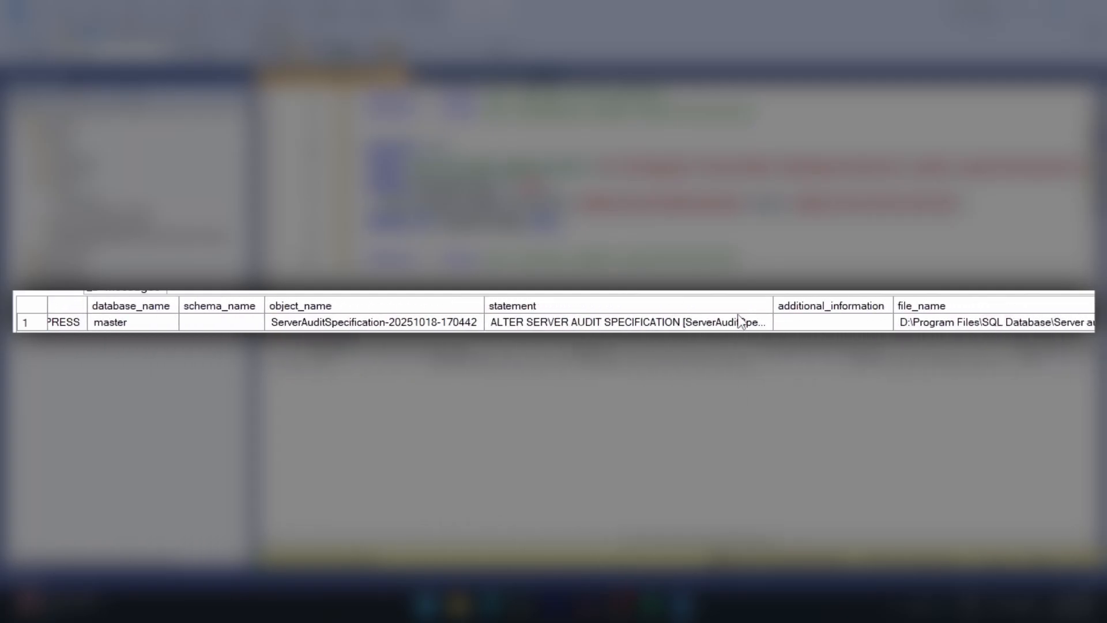
{"action": "double_click", "coordinate": [773, 307]}
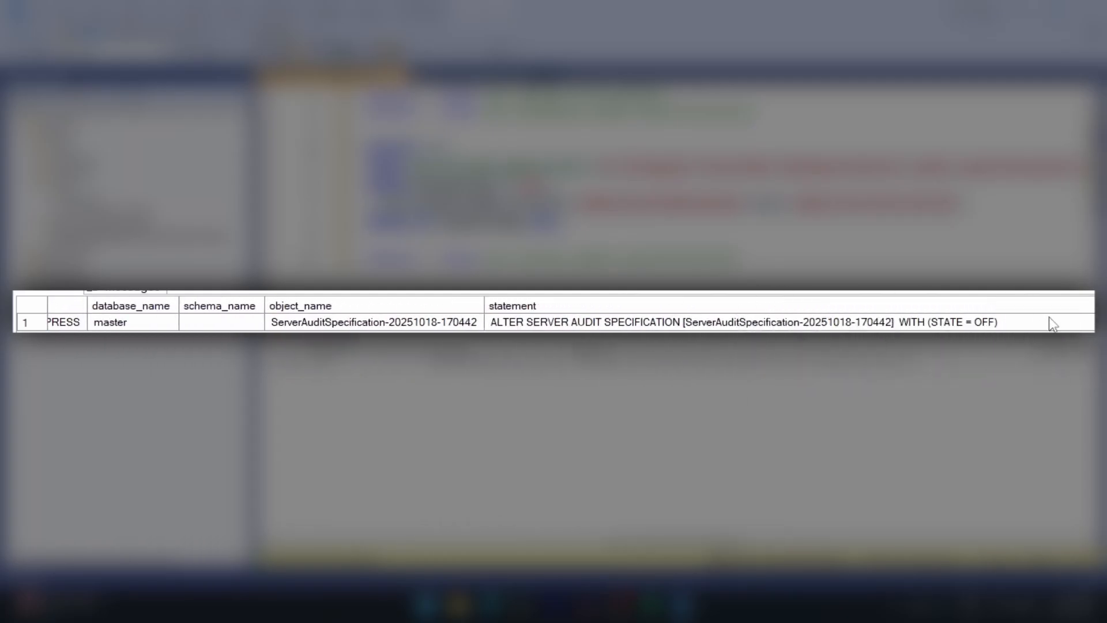
{"action": "left_click", "coordinate": [688, 326]}
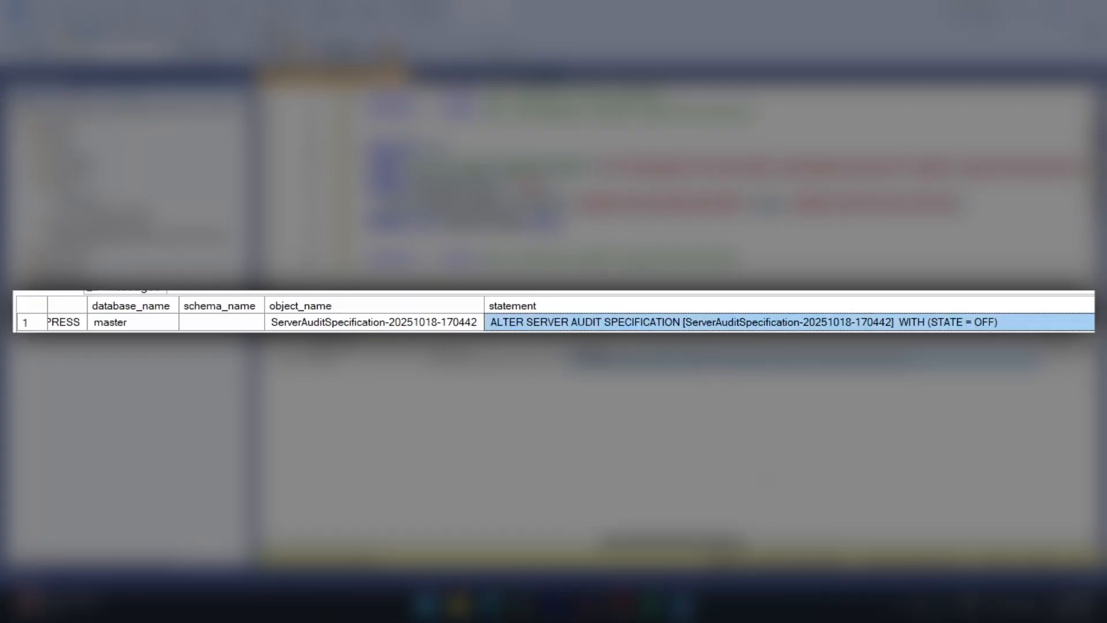
{"action": "left_click_drag", "start_coordinate": [674, 543], "coordinate": [346, 543]}
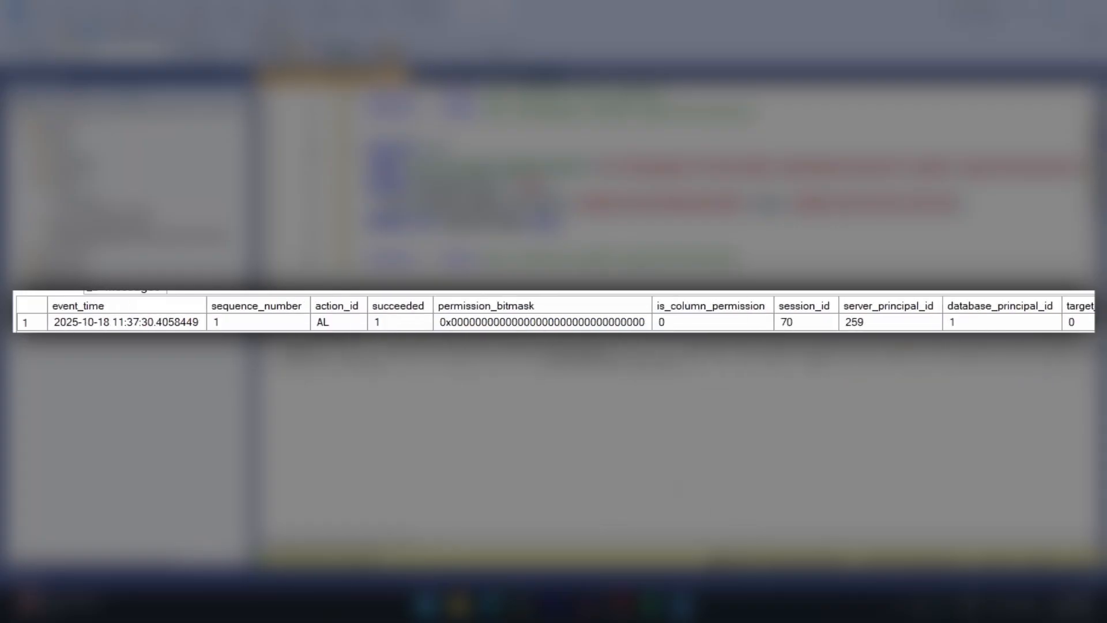
{"action": "left_click_drag", "start_coordinate": [344, 543], "coordinate": [445, 543]}
{"action": "left_click", "coordinate": [586, 321]}
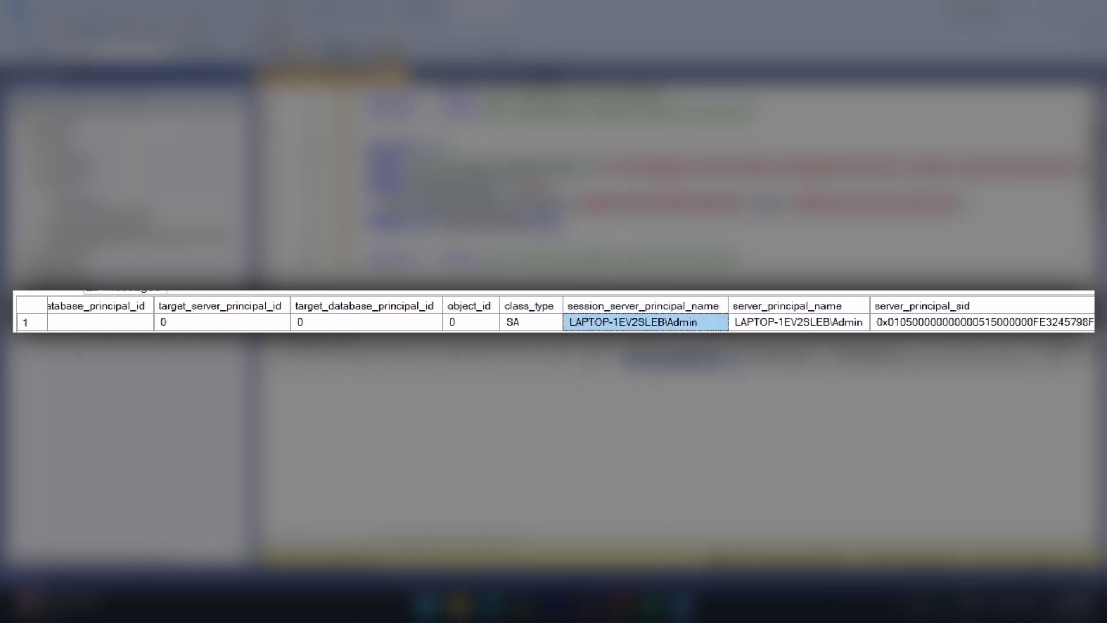
Switch to the Excel guide, return to the start of the Server Audit Specification sheet and open the Trigger based Auditing sheet
{"action": "key", "text": "alt+Tab"}
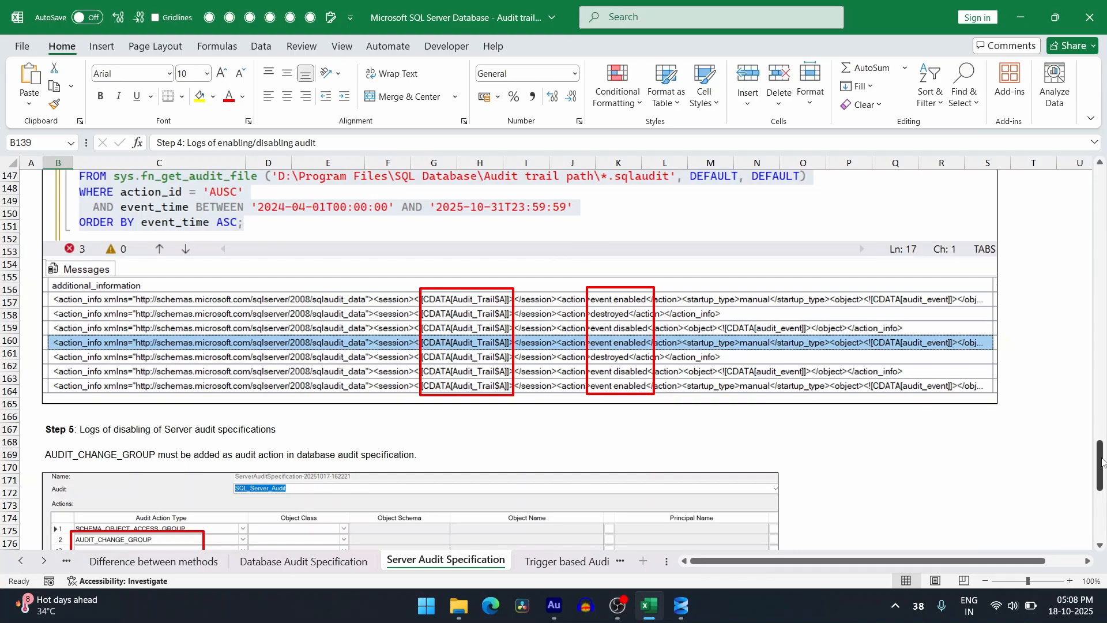
{"action": "left_click_drag", "start_coordinate": [1102, 461], "coordinate": [1099, 168]}
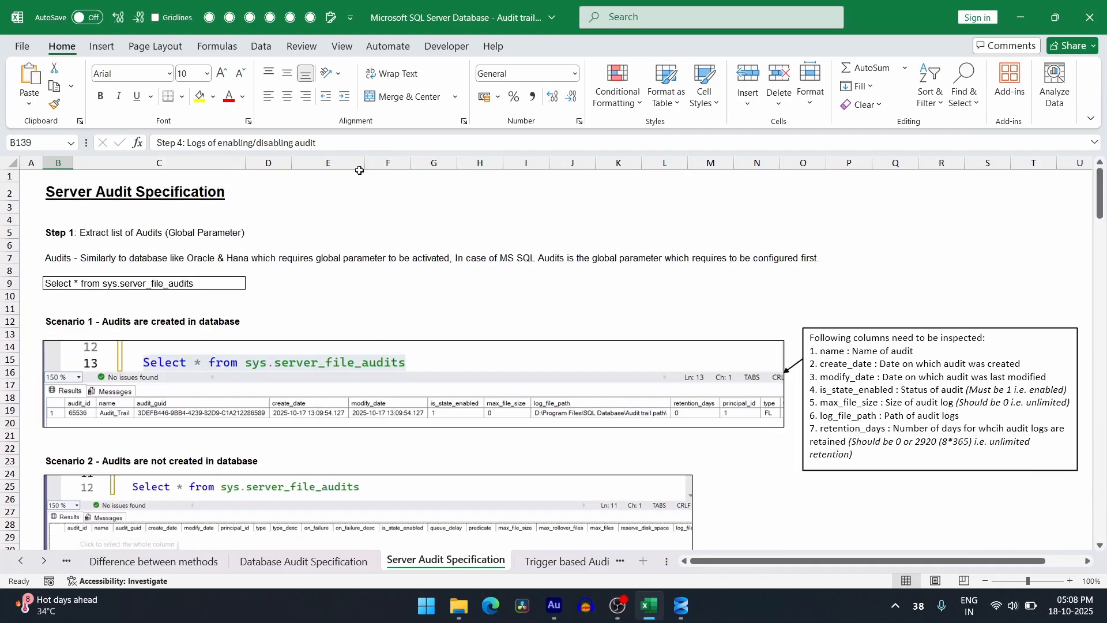
{"action": "left_click", "coordinate": [555, 561]}
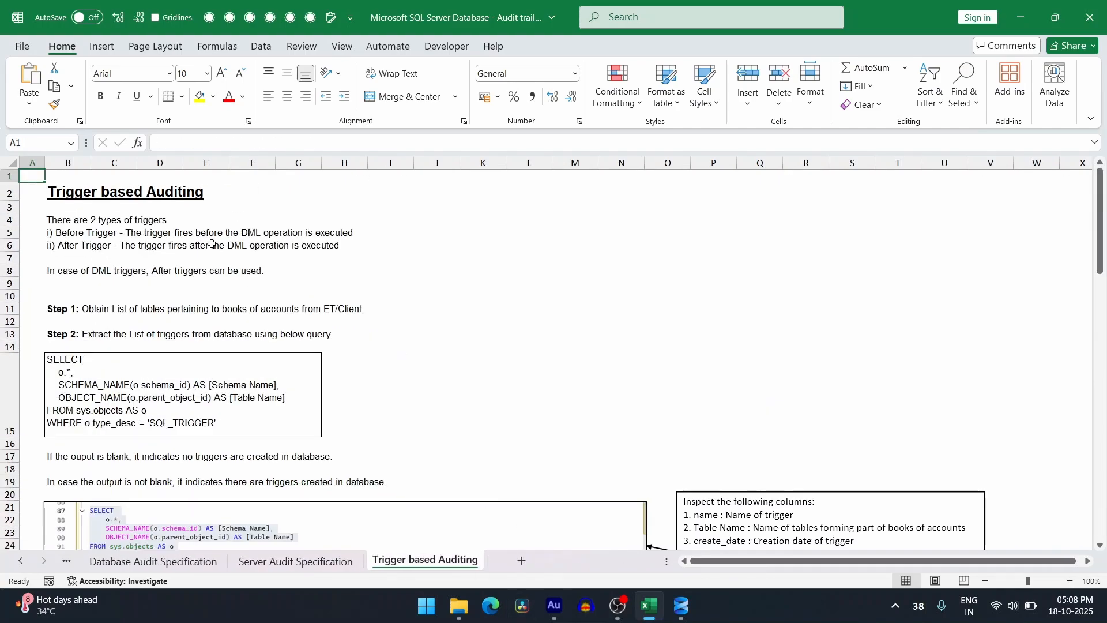
{"action": "left_click", "coordinate": [57, 192]}
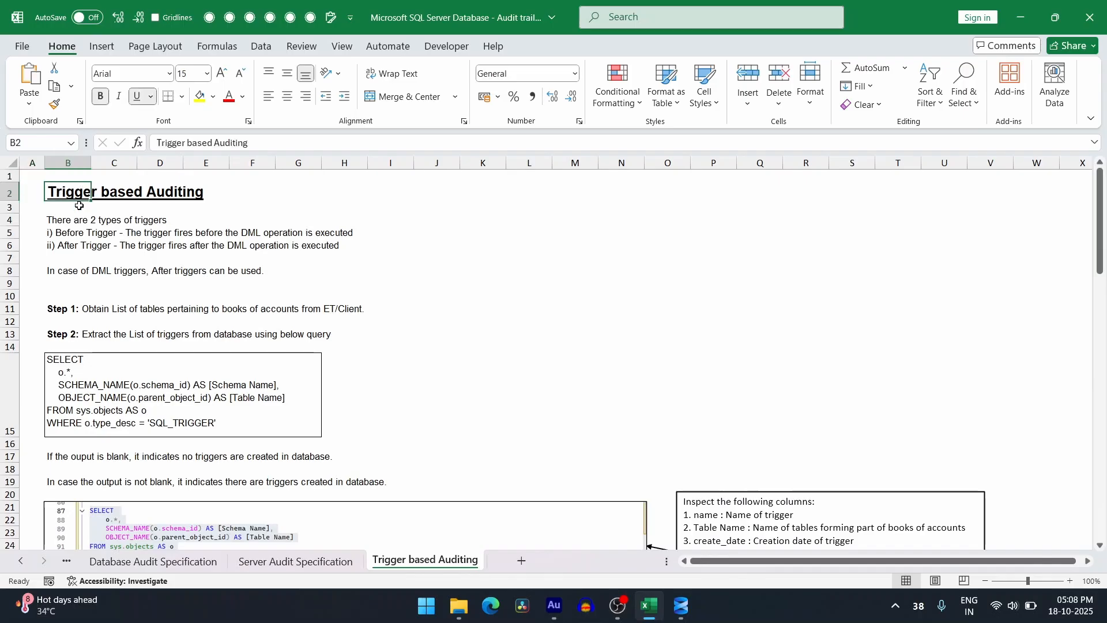
Return to SQL Server Management Studio and collapse the Server Audit Specifications, Audits and server-level Security folders in the object tree
{"action": "key", "text": "alt+Tab"}
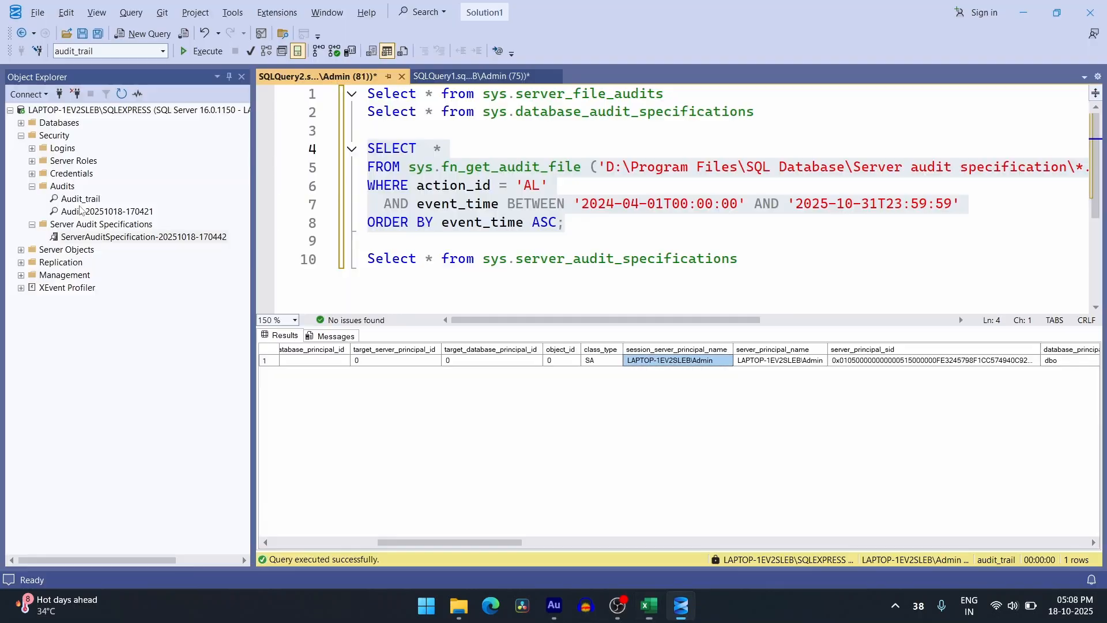
{"action": "left_click", "coordinate": [32, 225]}
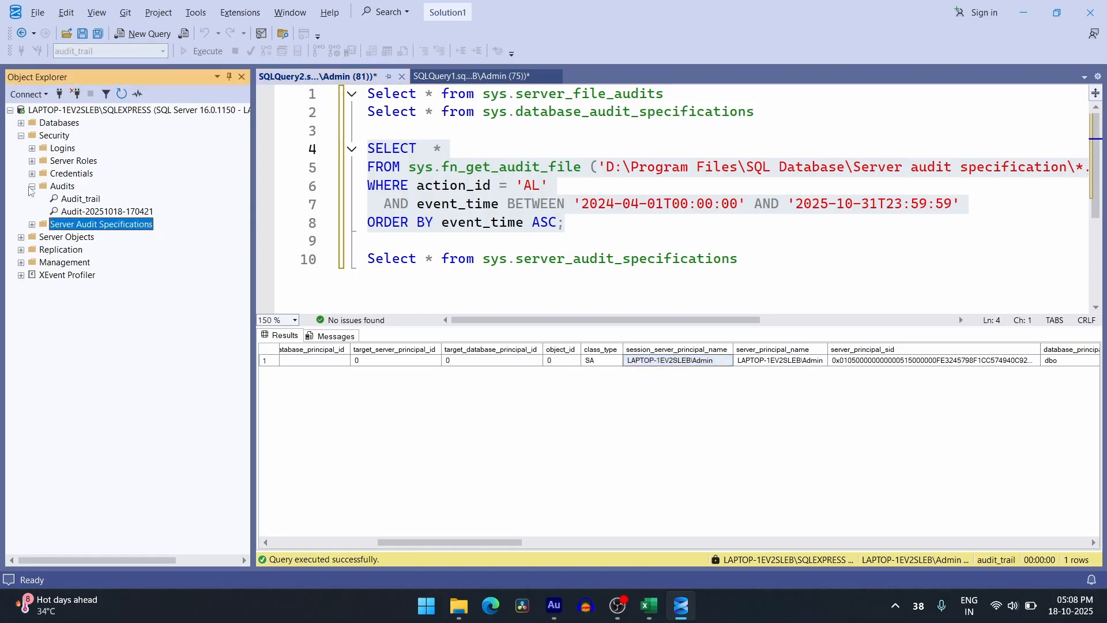
{"action": "left_click", "coordinate": [32, 186]}
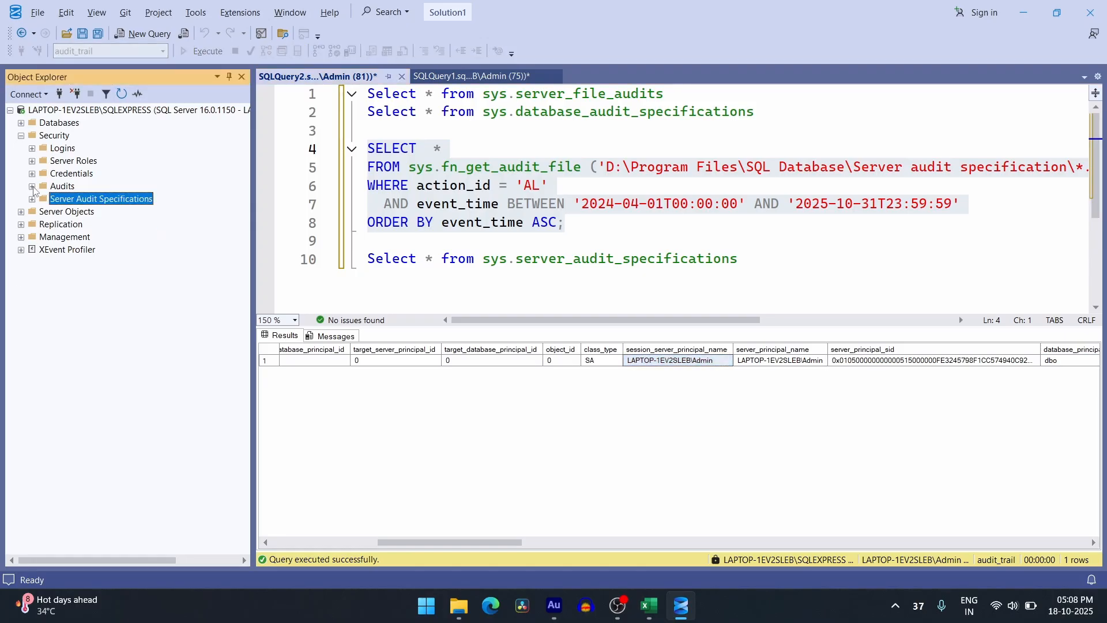
{"action": "left_click", "coordinate": [21, 136]}
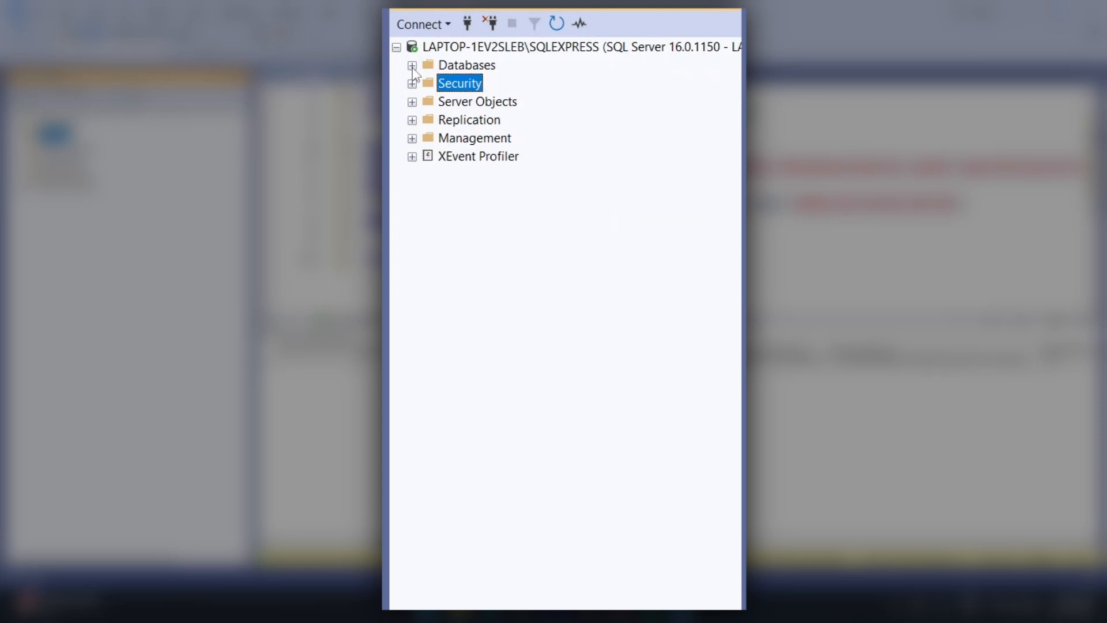
Expand the audit_trail database's tables and show the triggers defined on the HR.Employees table
{"action": "left_click", "coordinate": [21, 122]}
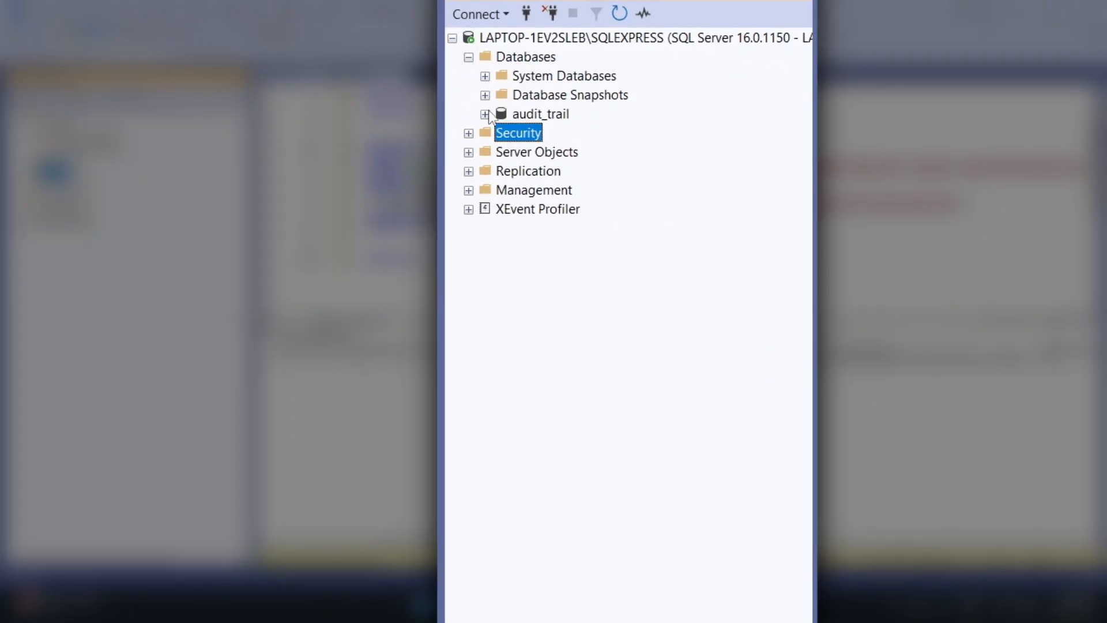
{"action": "left_click", "coordinate": [485, 115]}
{"action": "left_click", "coordinate": [502, 152]}
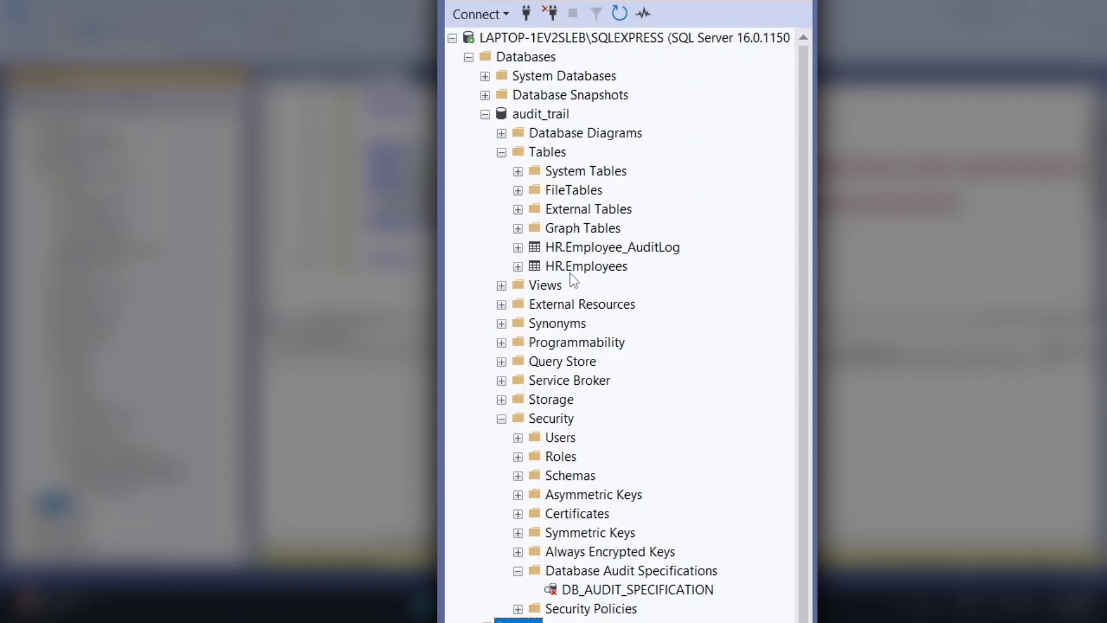
{"action": "left_click", "coordinate": [559, 253]}
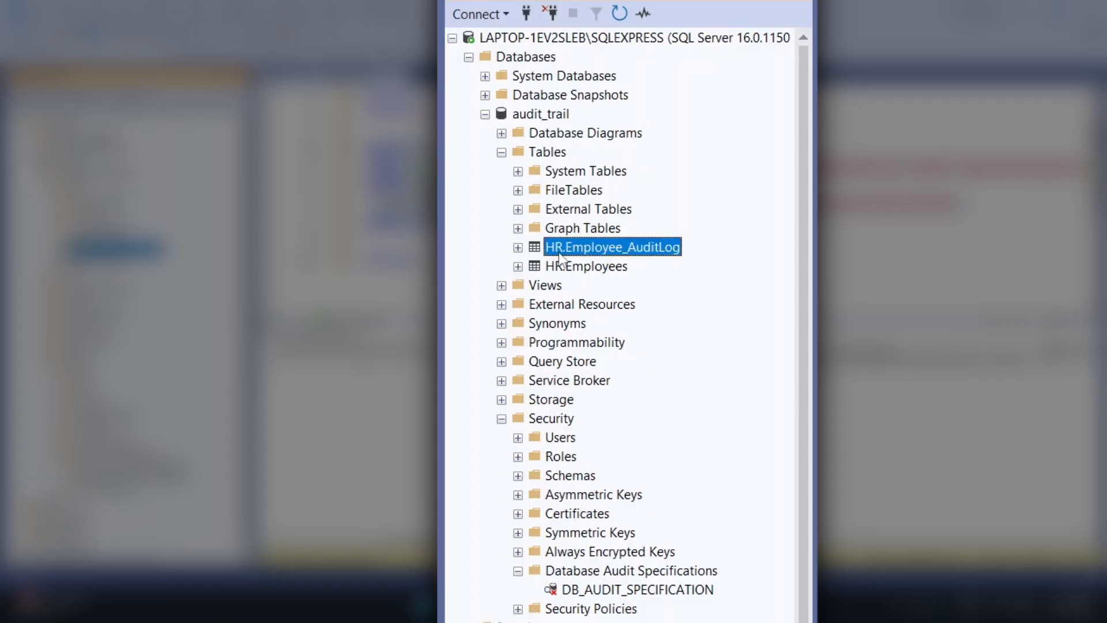
{"action": "left_click", "coordinate": [518, 266]}
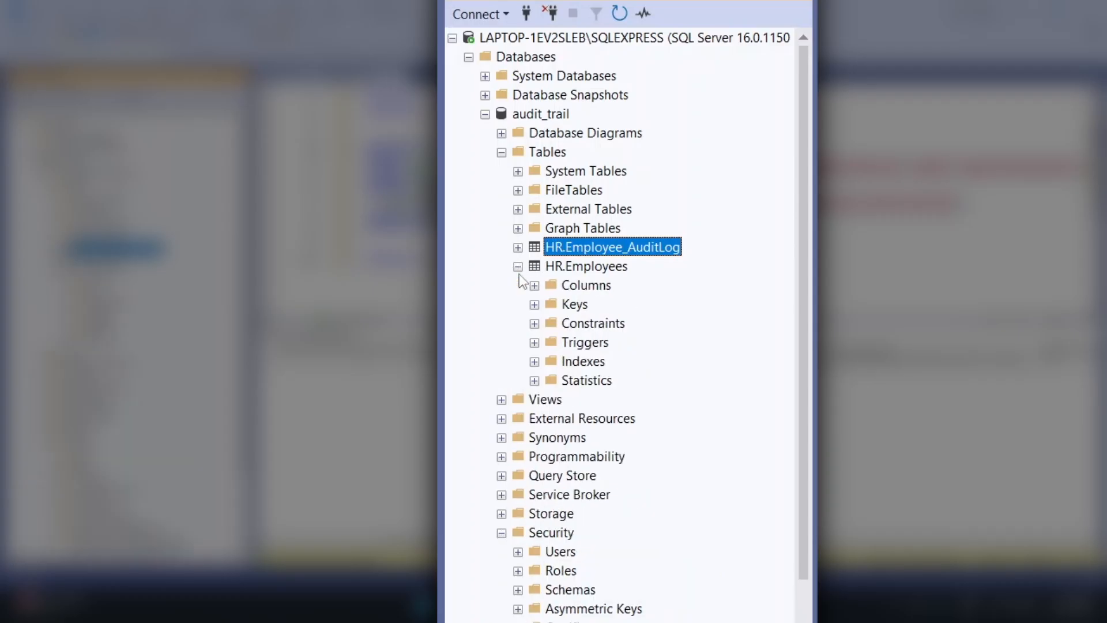
{"action": "left_click", "coordinate": [534, 343]}
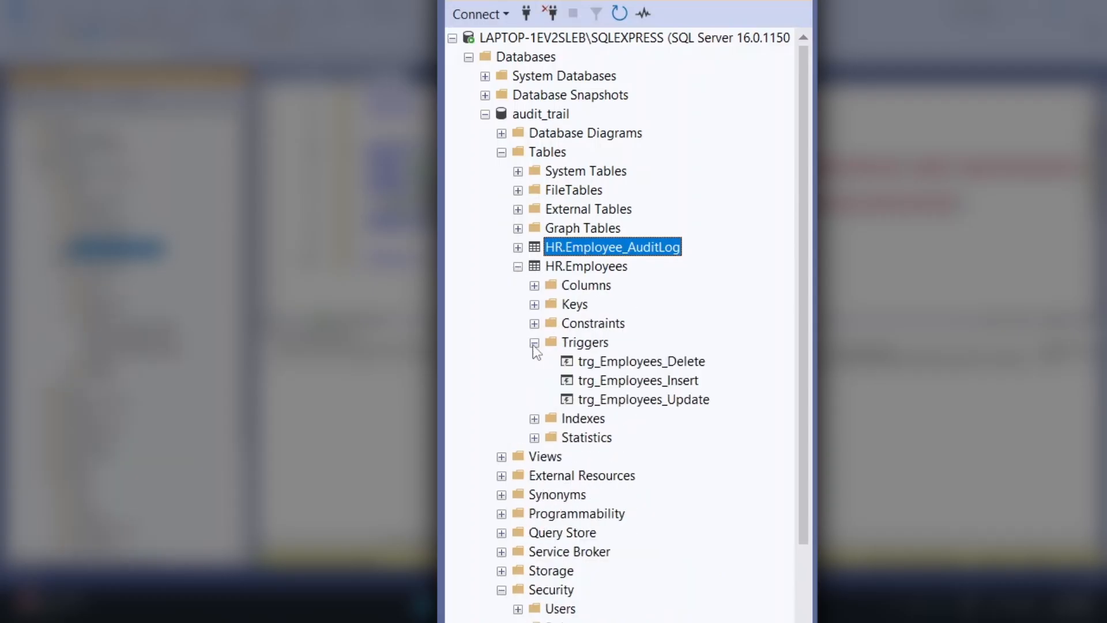
Review the delete, insert and update triggers on HR.Employees, and collapse the audit_trail database and the Databases folder
{"action": "left_click", "coordinate": [596, 369]}
{"action": "left_click", "coordinate": [597, 380]}
{"action": "left_click", "coordinate": [598, 400]}
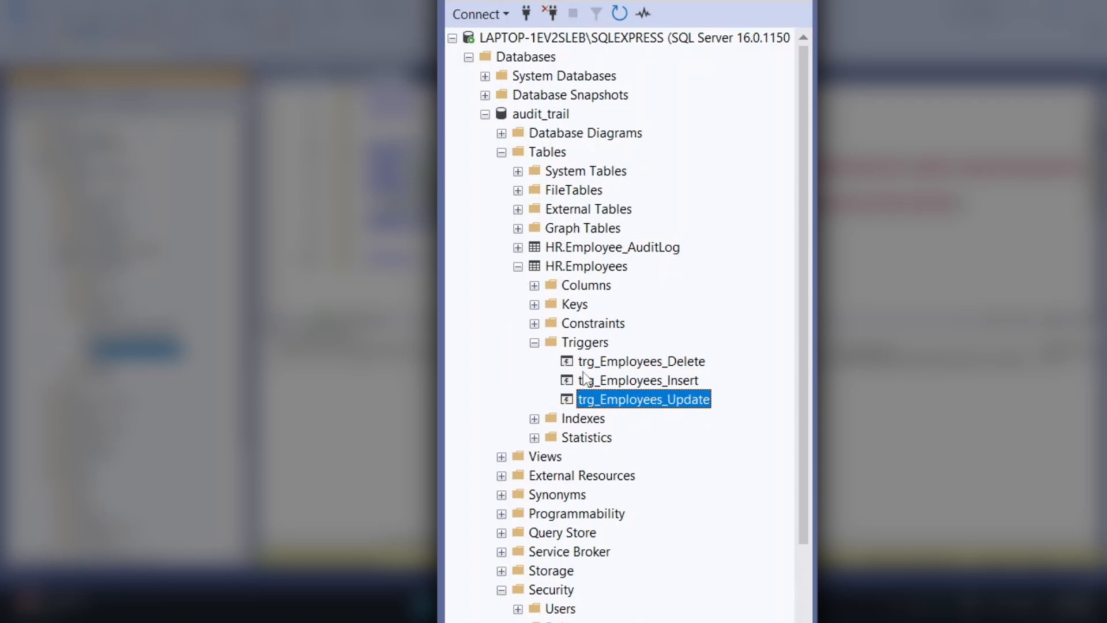
{"action": "left_click", "coordinate": [585, 379]}
{"action": "left_click", "coordinate": [580, 363]}
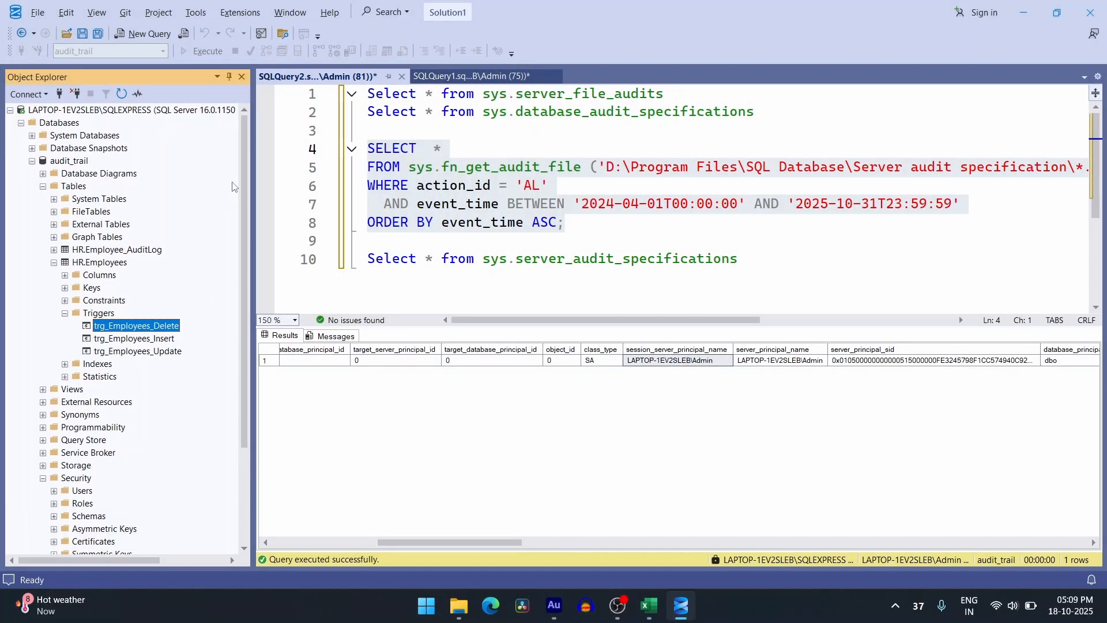
{"action": "left_click", "coordinate": [33, 161]}
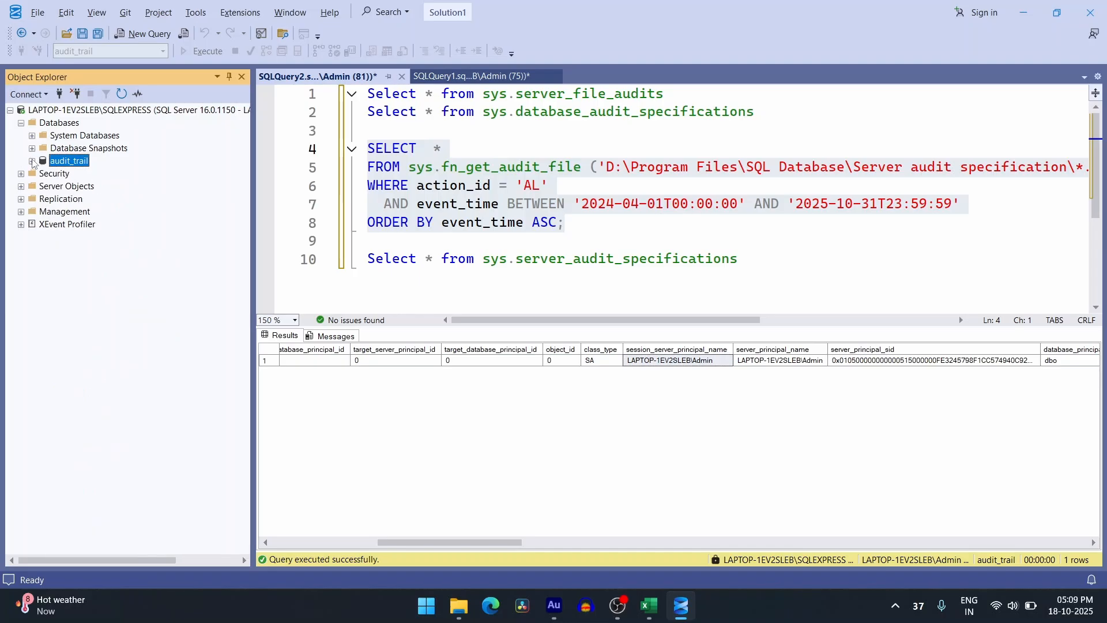
{"action": "left_click", "coordinate": [22, 123]}
Switch to the Excel guide and copy the Step 2 query that extracts the list of triggers from sys.objects
{"action": "key", "text": "alt+Tab"}
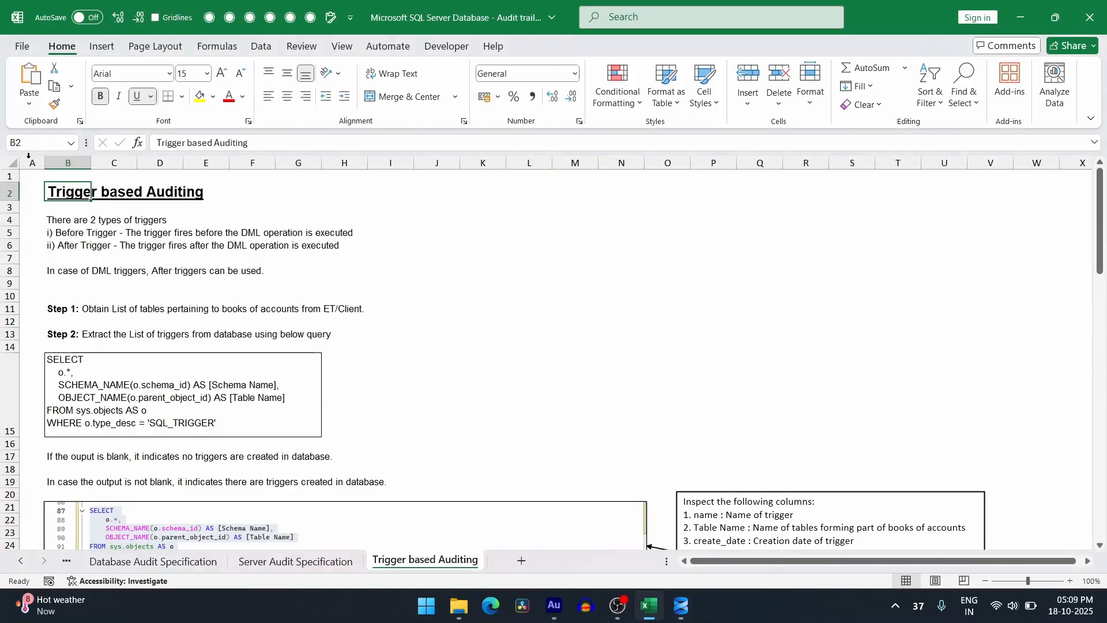
{"action": "left_click", "coordinate": [134, 383]}
{"action": "key", "text": "F2"}
{"action": "key", "text": "ctrl+a"}
{"action": "key", "text": "ctrl+c"}
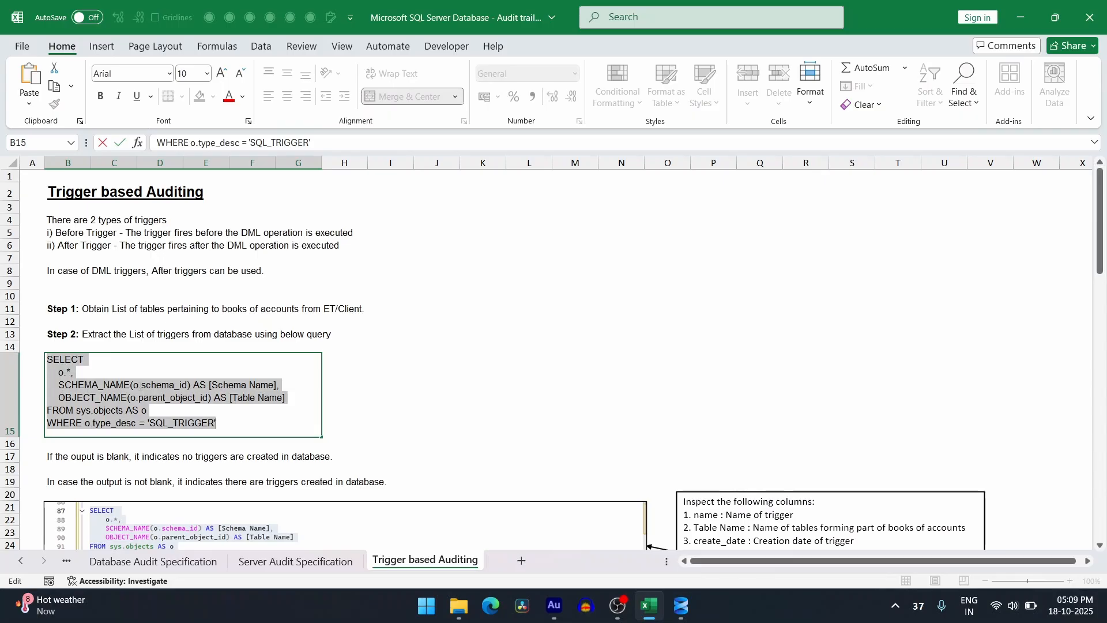
{"action": "key", "text": "Escape"}
Return to SQL Server Management Studio, paste the trigger list query below the server_audit_specifications query, and run only that query
{"action": "key", "text": "alt+Tab"}
{"action": "left_click", "coordinate": [755, 245]}
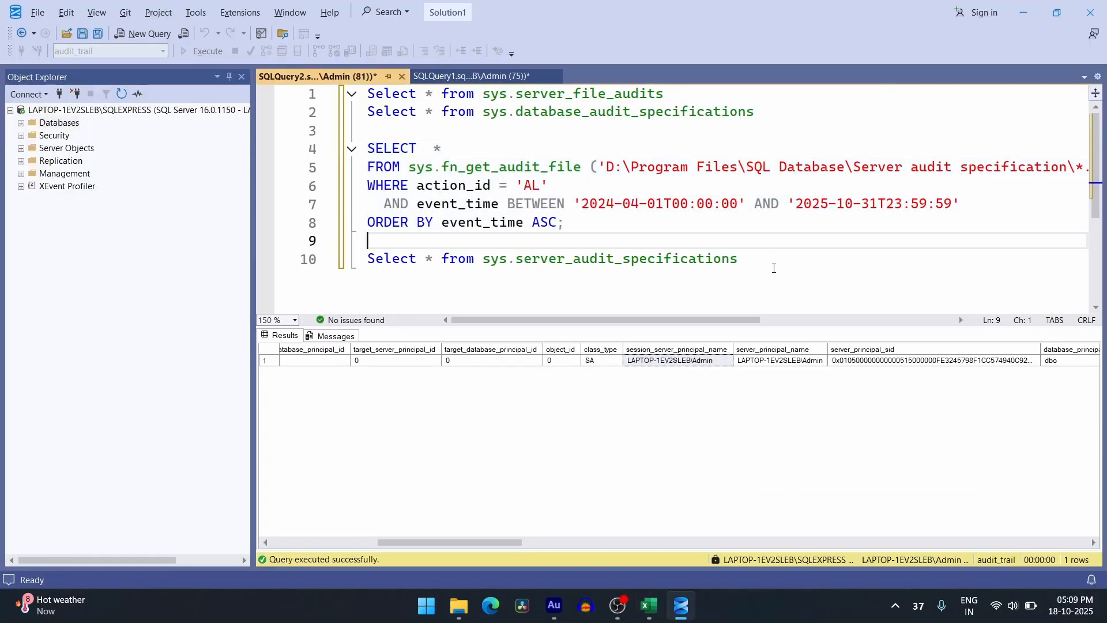
{"action": "left_click", "coordinate": [773, 266]}
{"action": "key", "text": "Return"}
{"action": "key", "text": "Return"}
{"action": "key", "text": "Return"}
{"action": "key", "text": "Return"}
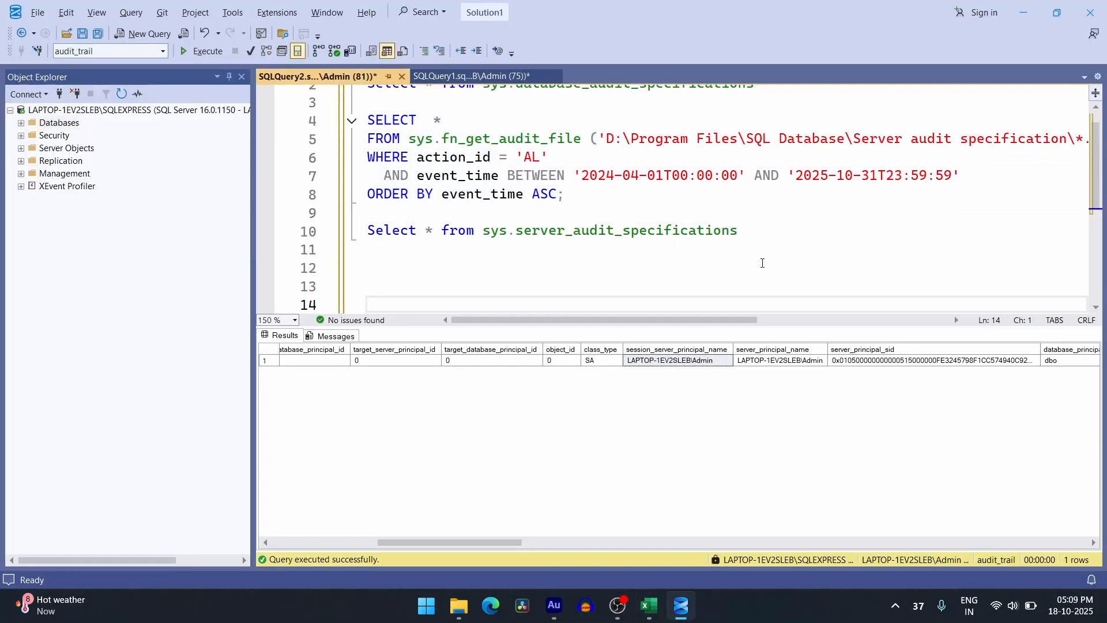
{"action": "key", "text": "ctrl+v"}
{"action": "left_click_drag", "start_coordinate": [639, 304], "coordinate": [368, 212]}
{"action": "left_click", "coordinate": [205, 51]}
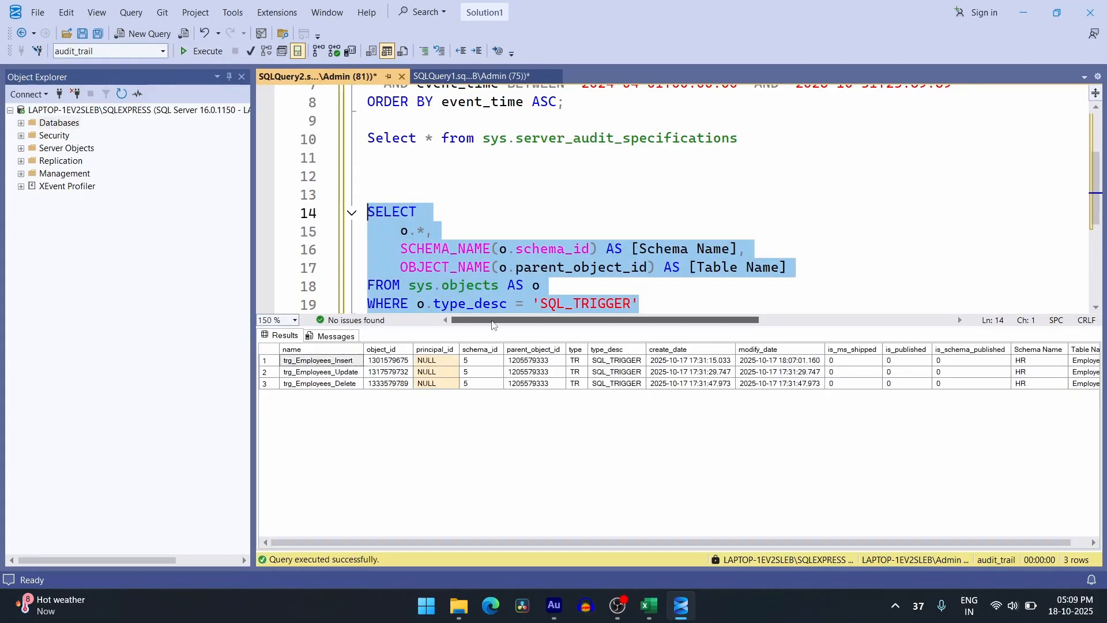
Examine the name, create_date, modify_date, Schema Name and Table Name columns of the trigger list
{"action": "left_click", "coordinate": [338, 349]}
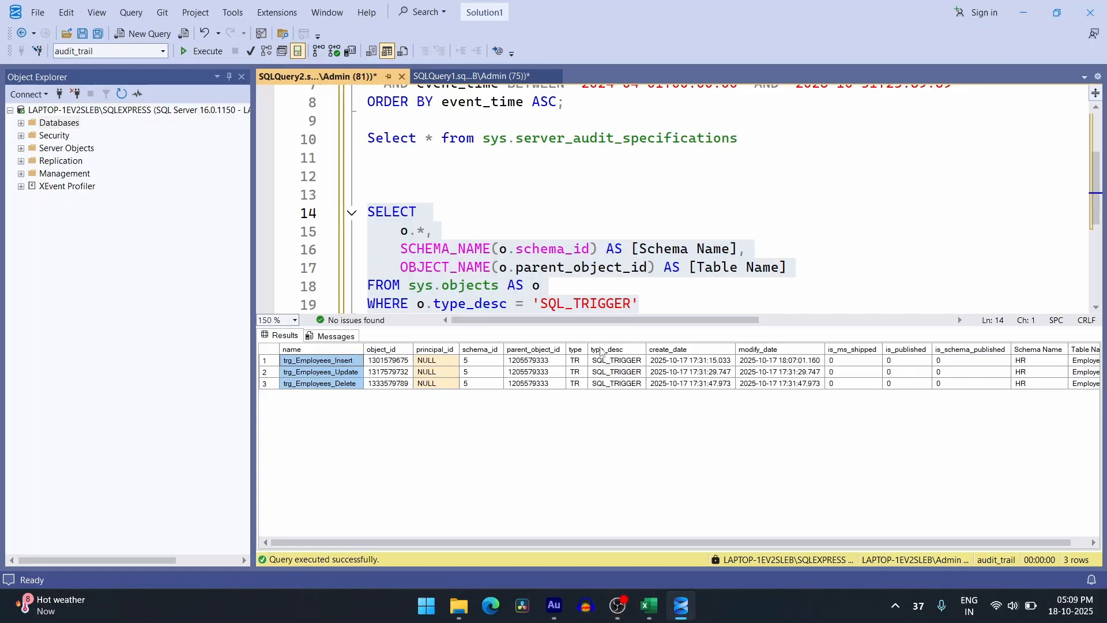
{"action": "left_click", "coordinate": [665, 354]}
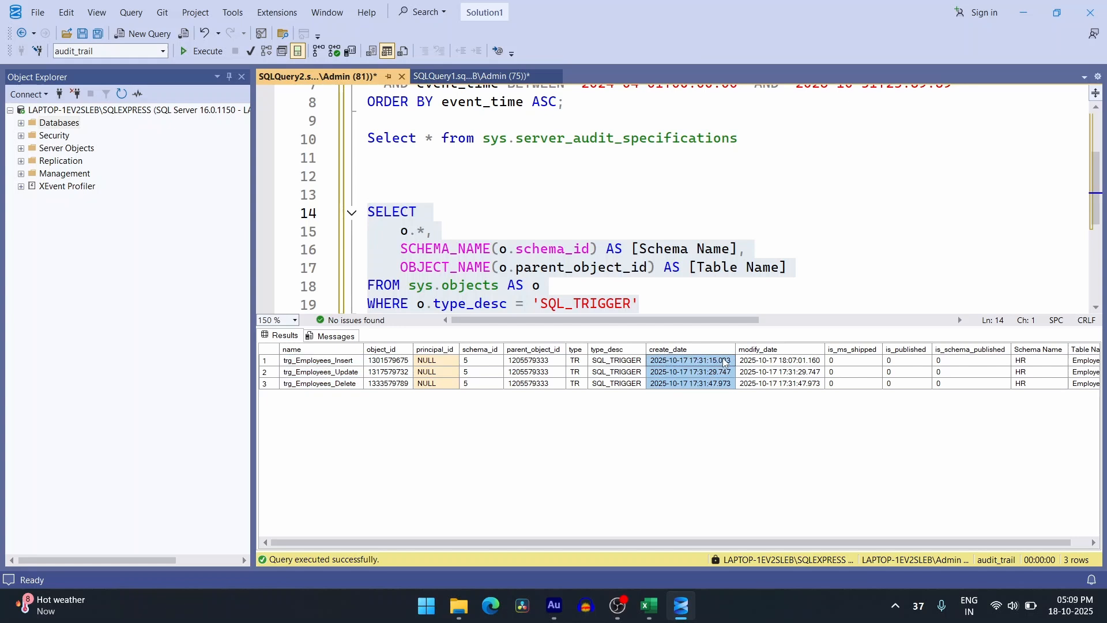
{"action": "left_click", "coordinate": [767, 352]}
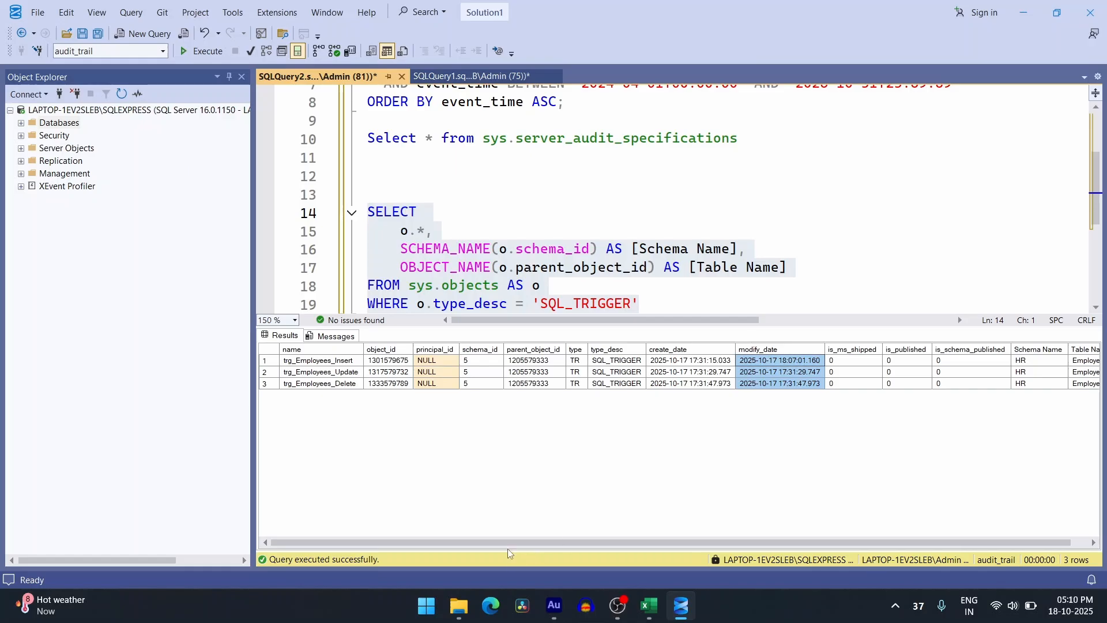
{"action": "left_click_drag", "start_coordinate": [584, 542], "coordinate": [600, 535]}
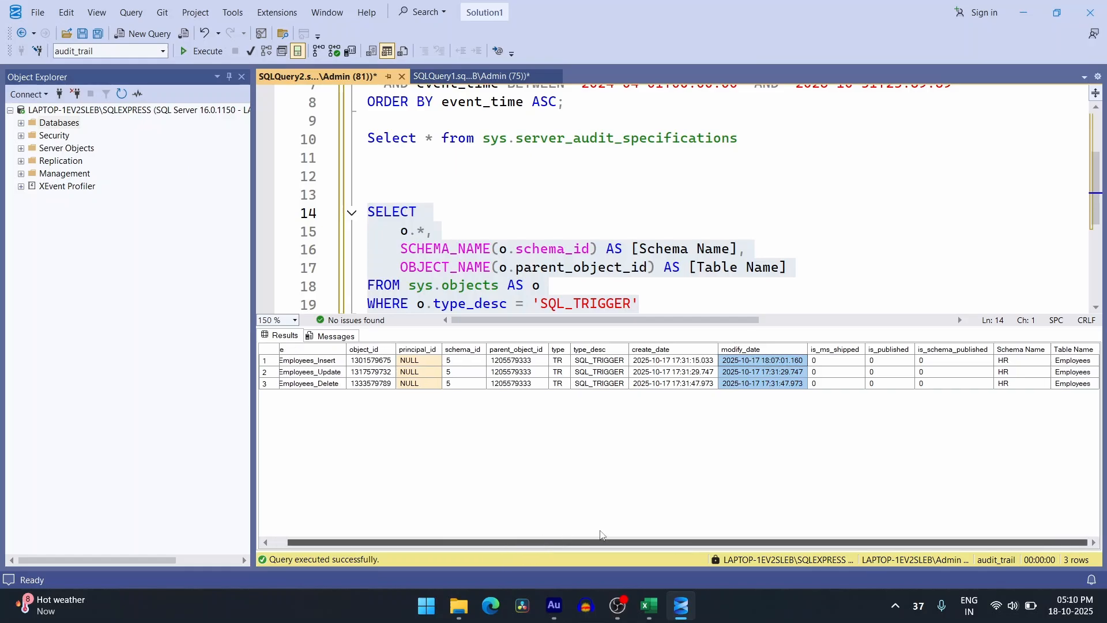
{"action": "left_click", "coordinate": [1023, 349]}
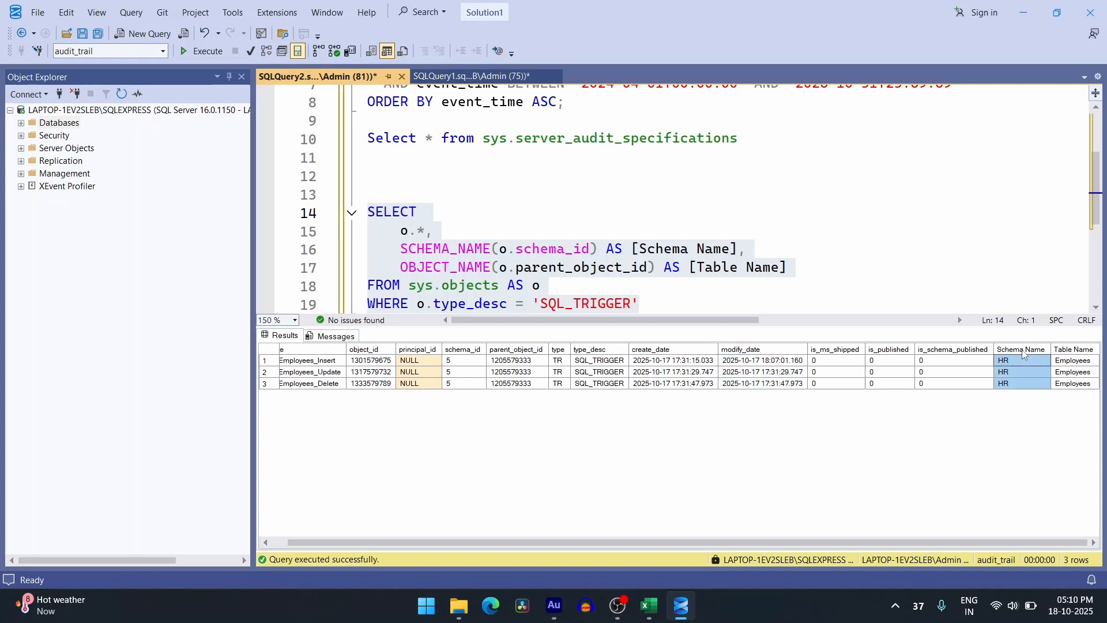
{"action": "left_click", "coordinate": [1065, 349]}
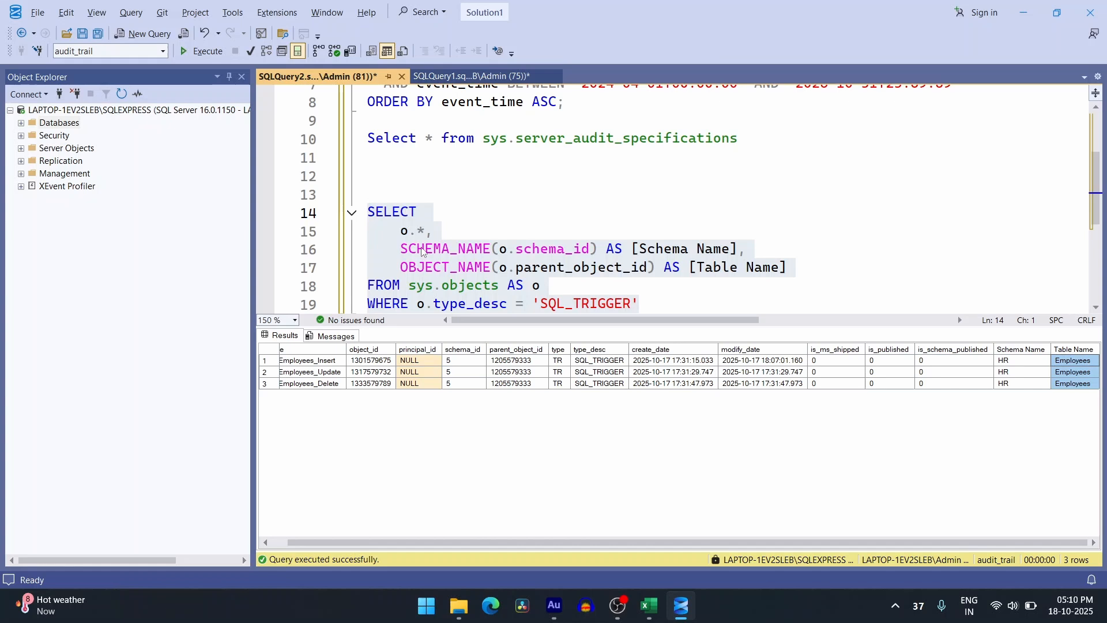
Switch to the Excel guide and copy the Step 3 query that extracts the actions and status of triggers
{"action": "key", "text": "alt+Tab"}
{"action": "scroll", "coordinate": [341, 277], "scroll_direction": "down", "scroll_amount": 10}
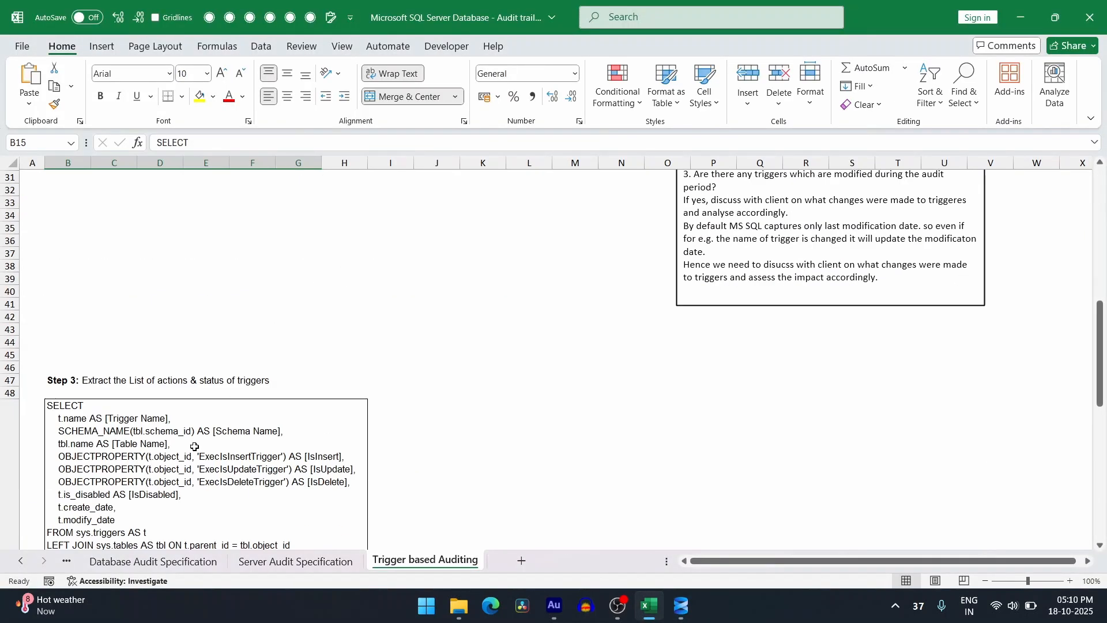
{"action": "double_click", "coordinate": [195, 447]}
{"action": "key", "text": "ctrl+a"}
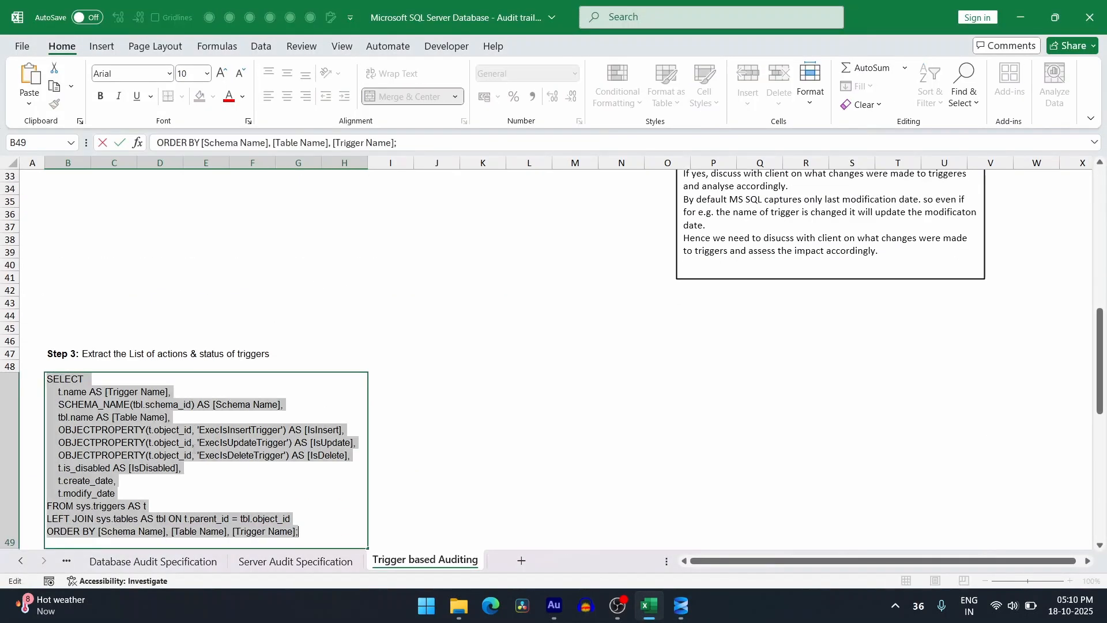
{"action": "key", "text": "ctrl+c"}
{"action": "key", "text": "Escape"}
Return to SQL Server Management Studio, paste the trigger status query below the SQL_TRIGGER query, and run only that query
{"action": "key", "text": "alt+Tab"}
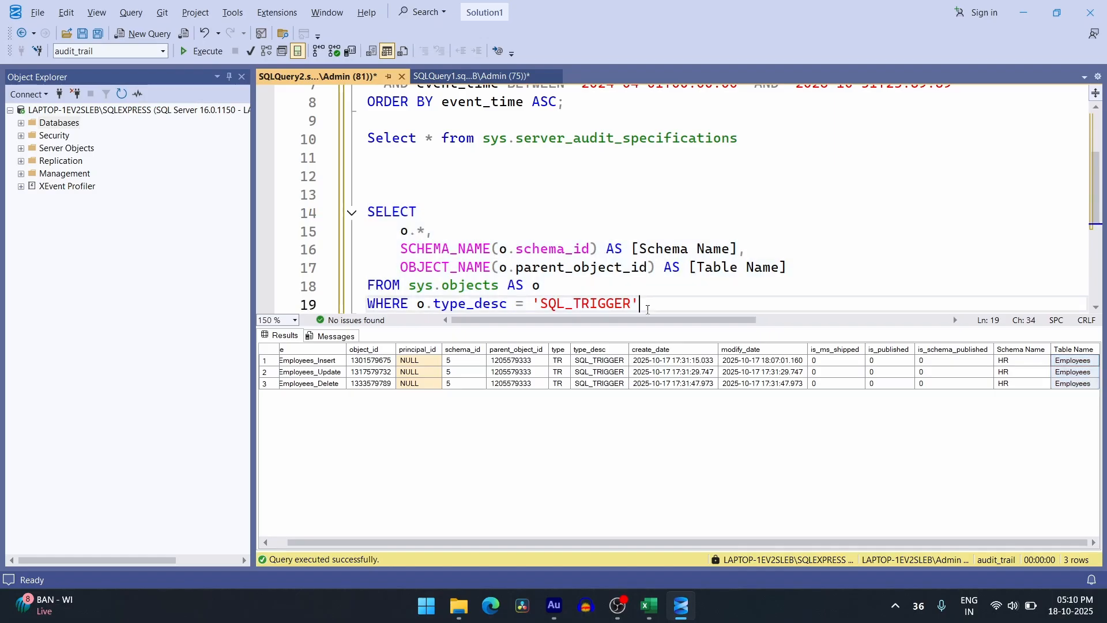
{"action": "key", "text": "Return"}
{"action": "key", "text": "Return"}
{"action": "key", "text": "ctrl+v"}
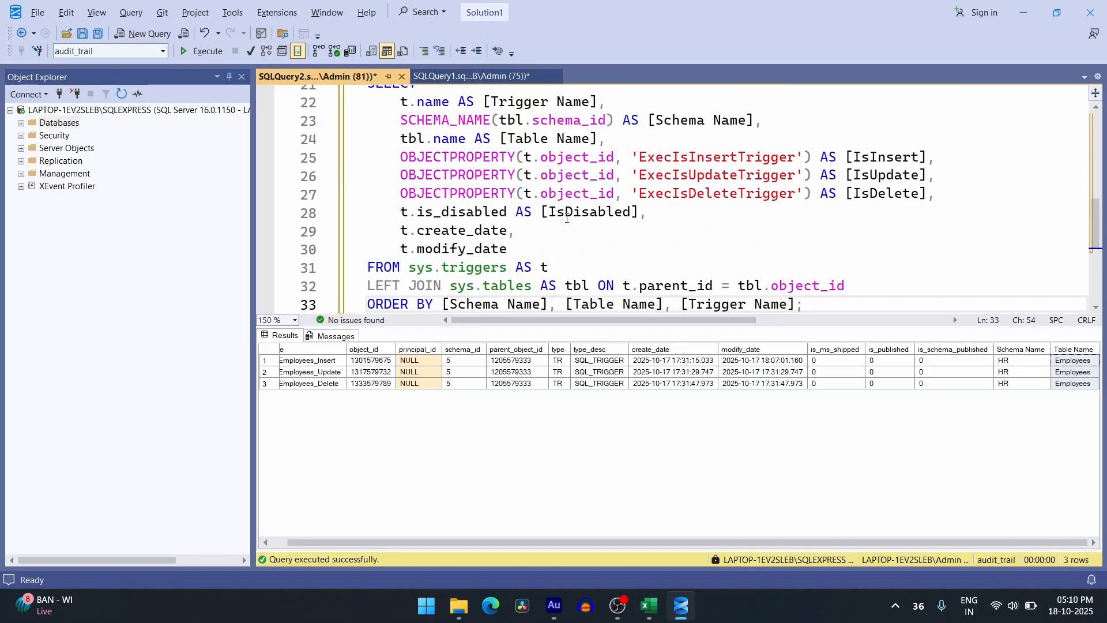
{"action": "scroll", "coordinate": [566, 218], "scroll_direction": "up", "scroll_amount": 1}
{"action": "left_click_drag", "start_coordinate": [368, 139], "coordinate": [806, 252]}
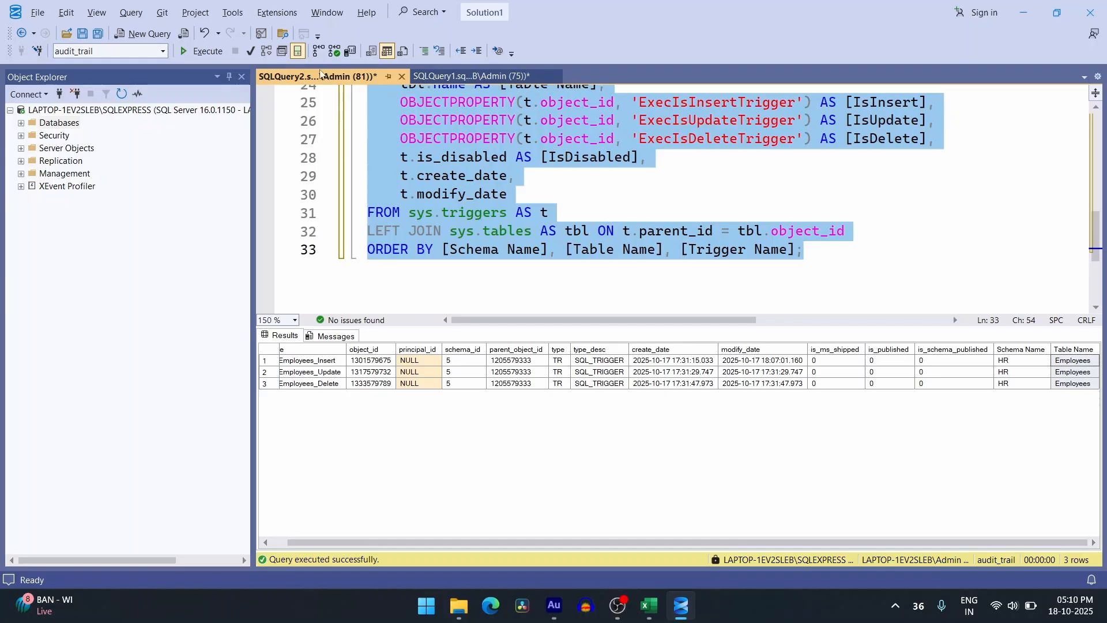
{"action": "key", "text": "F5"}
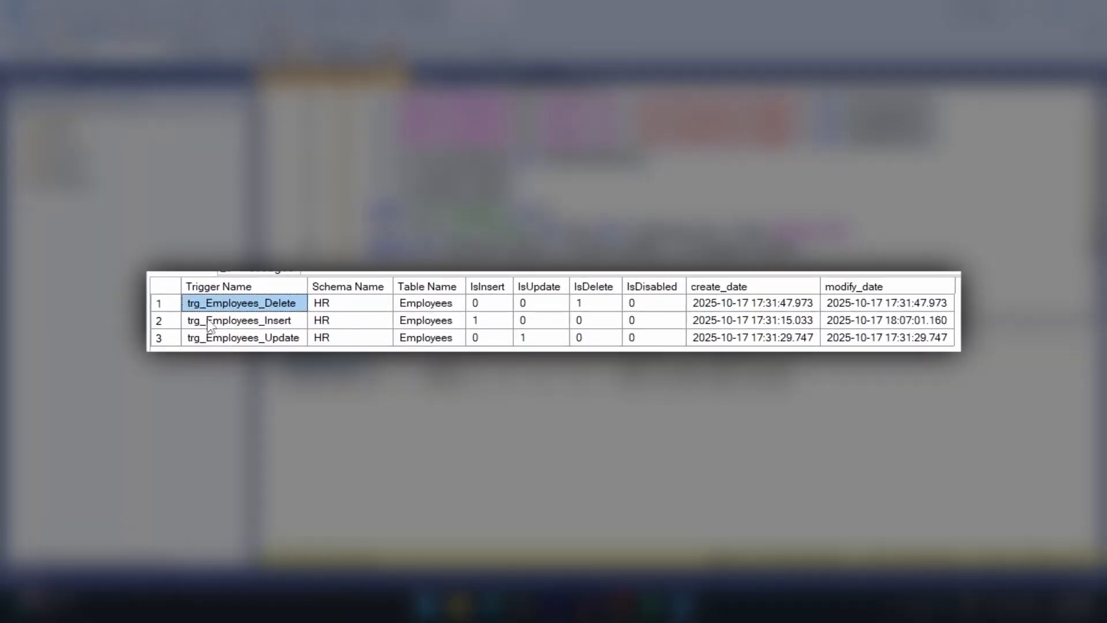
Check each trigger's table name and its matching IsDelete, IsInsert or IsUpdate flag in the results
{"action": "left_click", "coordinate": [297, 372]}
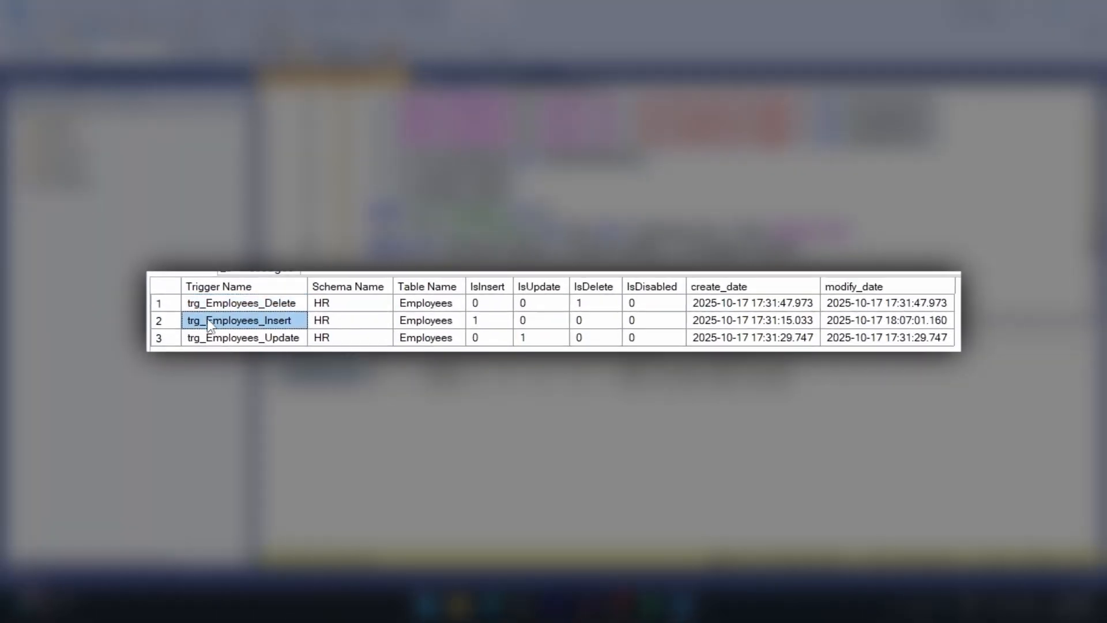
{"action": "left_click", "coordinate": [426, 286]}
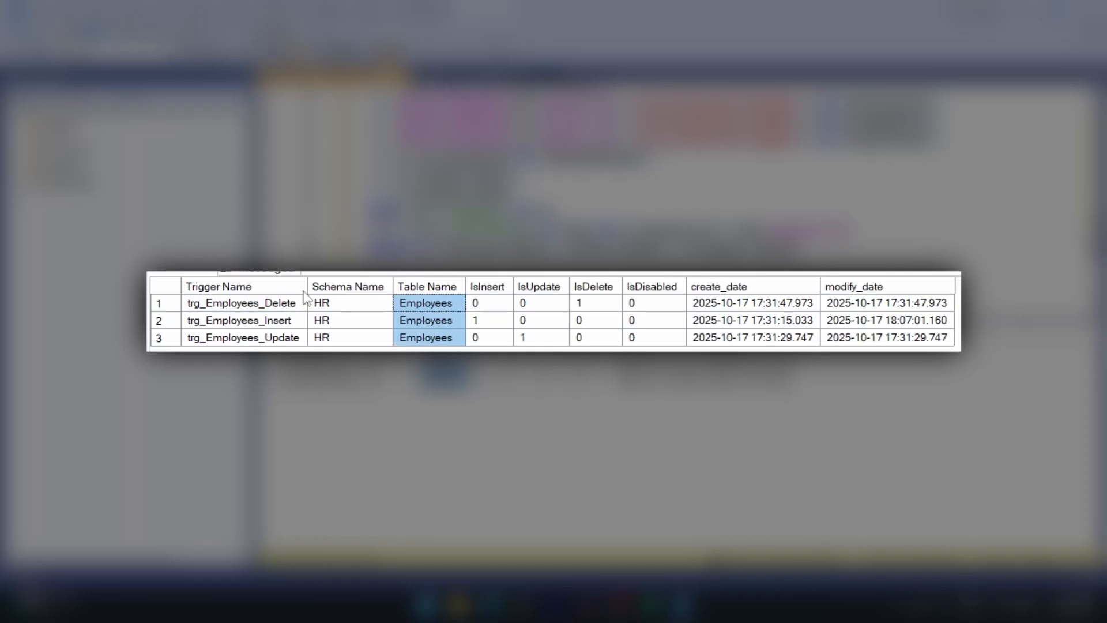
{"action": "left_click", "coordinate": [492, 291]}
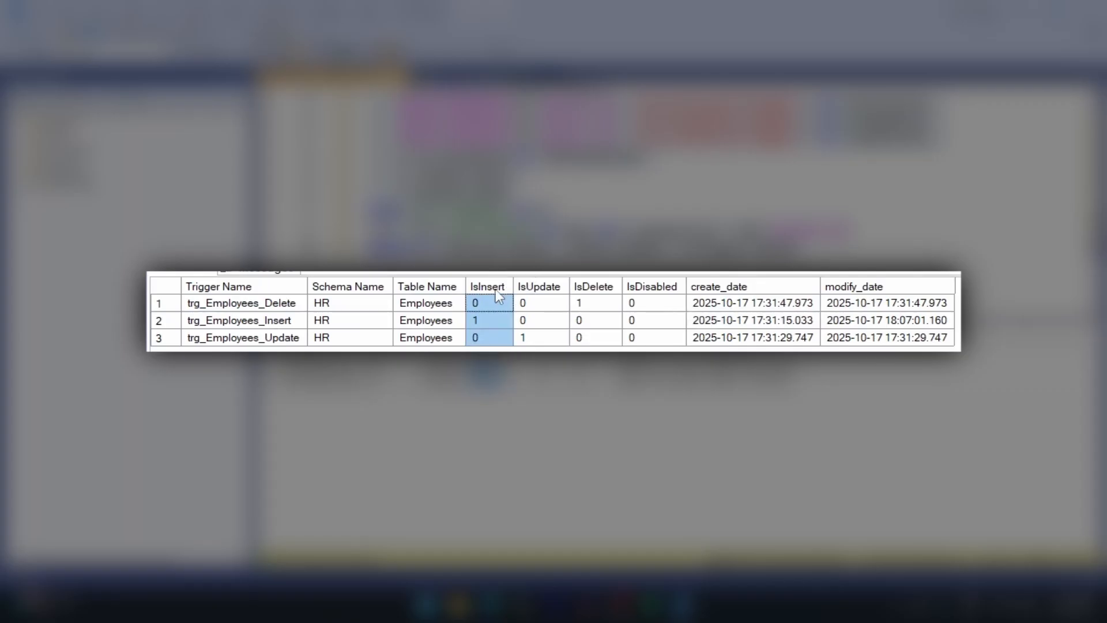
{"action": "left_click", "coordinate": [213, 308]}
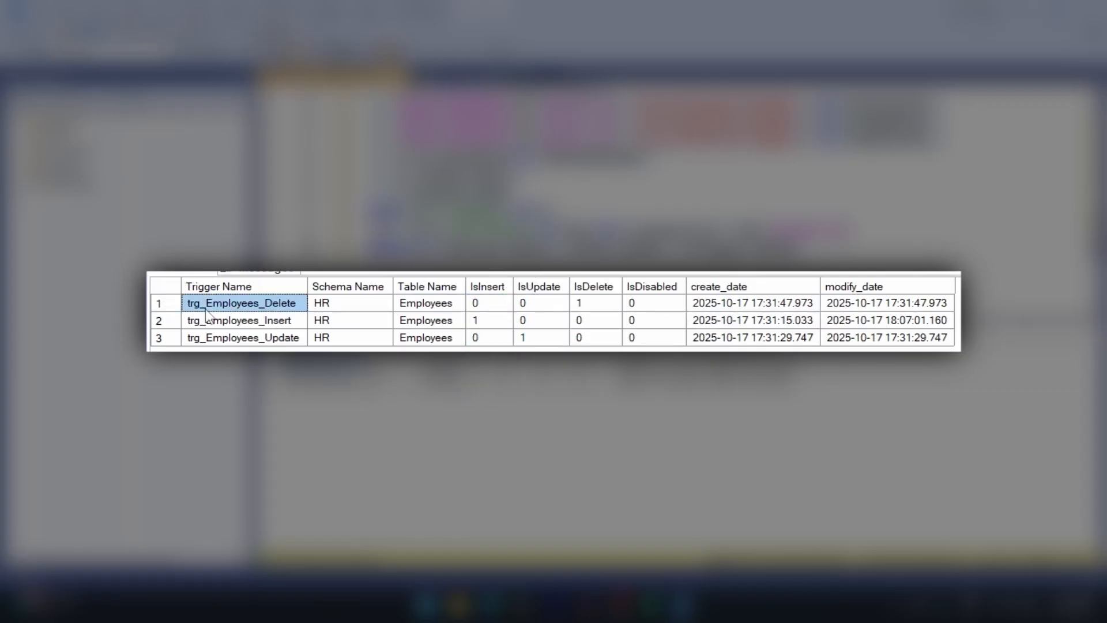
{"action": "left_click", "coordinate": [588, 307]}
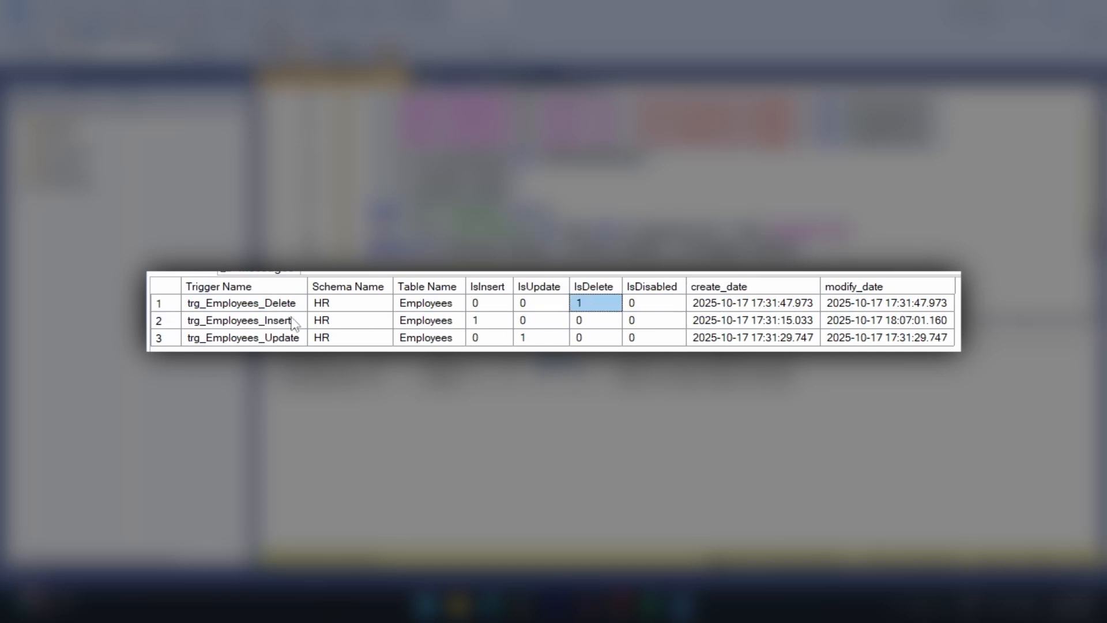
{"action": "left_click", "coordinate": [252, 322]}
{"action": "left_click", "coordinate": [489, 323]}
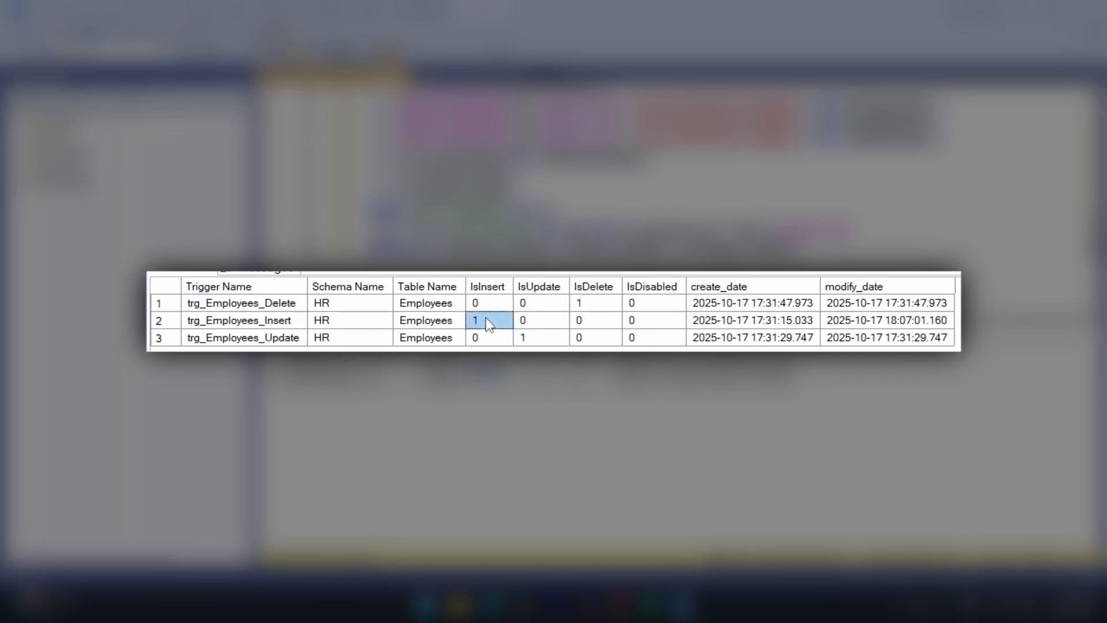
{"action": "left_click", "coordinate": [274, 337]}
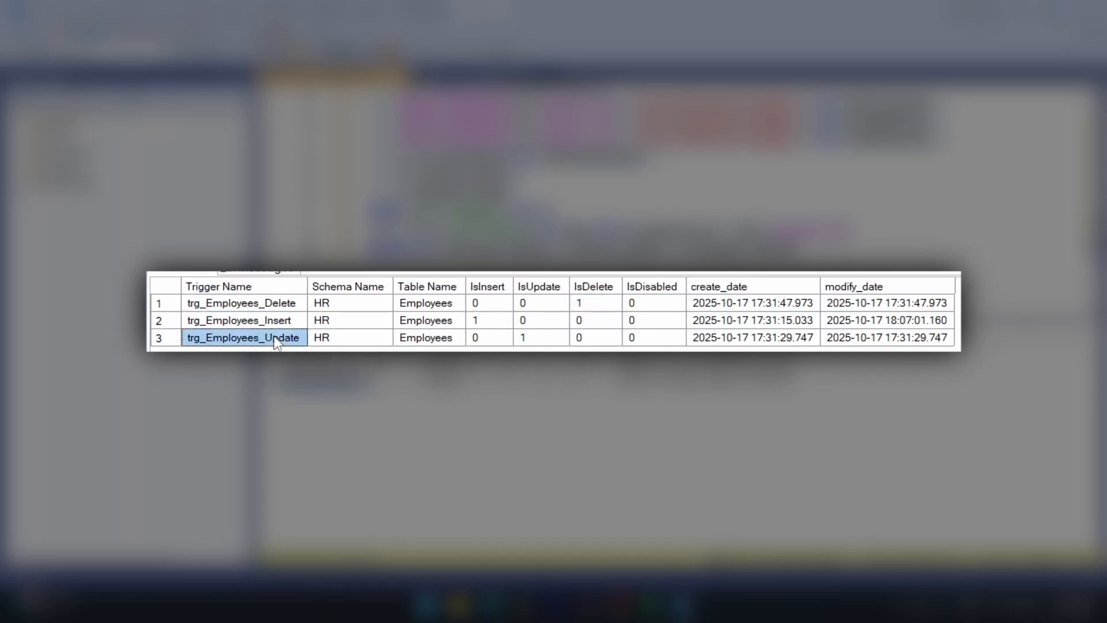
{"action": "left_click", "coordinate": [539, 339]}
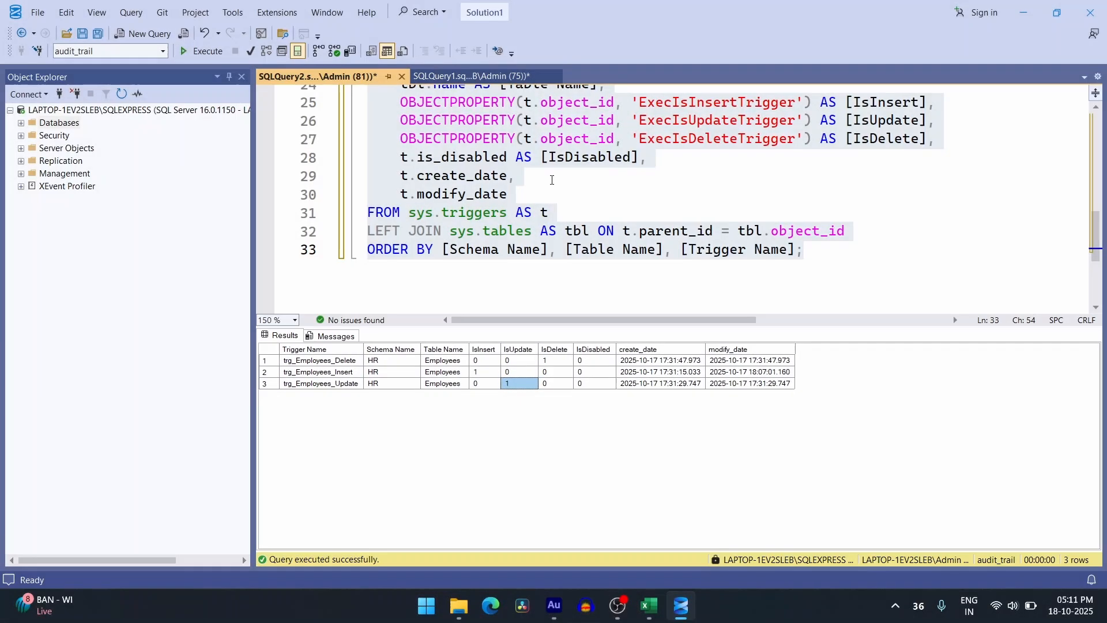
{"action": "left_click", "coordinate": [552, 179]}
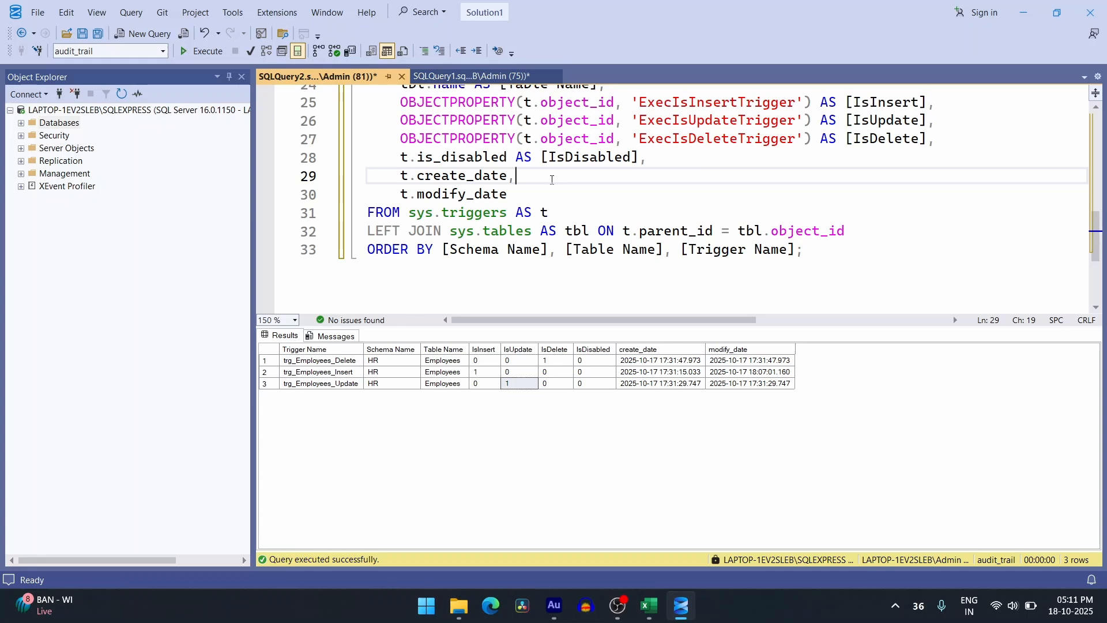
Switch to the Excel guide and read Step 4 on the DBA walkthrough and Step 5 on DDL trigger statements
{"action": "key", "text": "alt+Tab"}
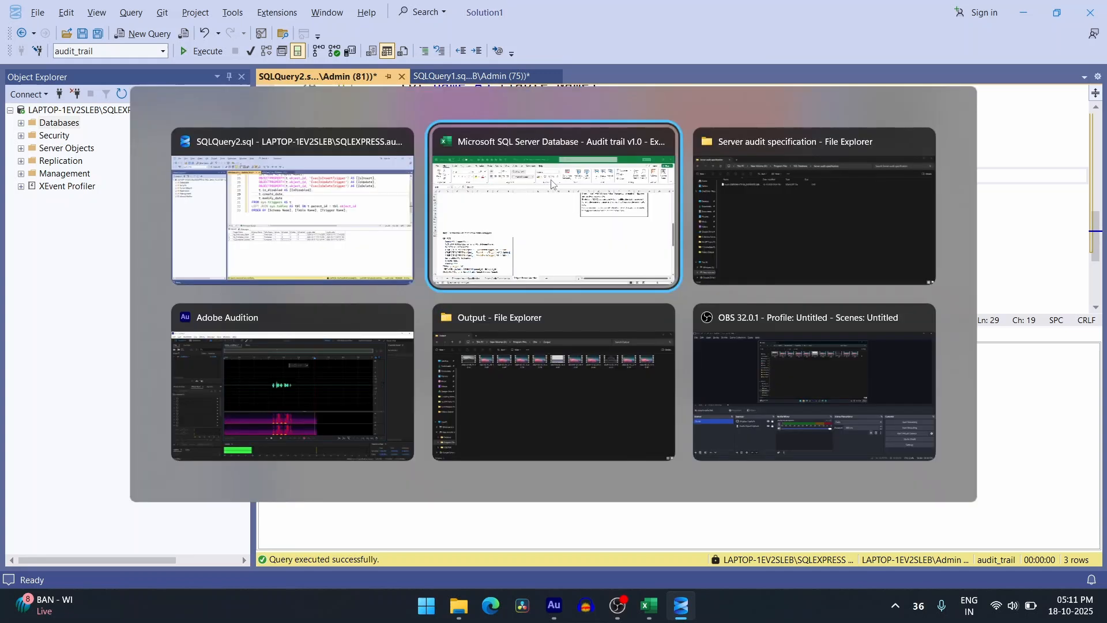
{"action": "scroll", "coordinate": [275, 275], "scroll_direction": "down", "scroll_amount": 6}
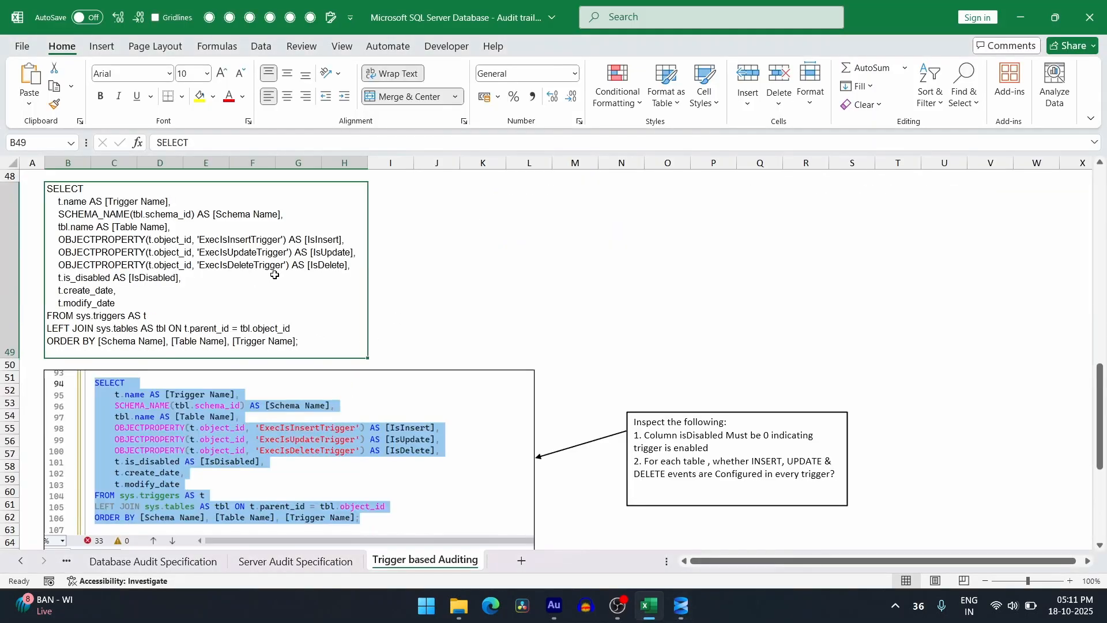
{"action": "scroll", "coordinate": [274, 275], "scroll_direction": "down", "scroll_amount": 5}
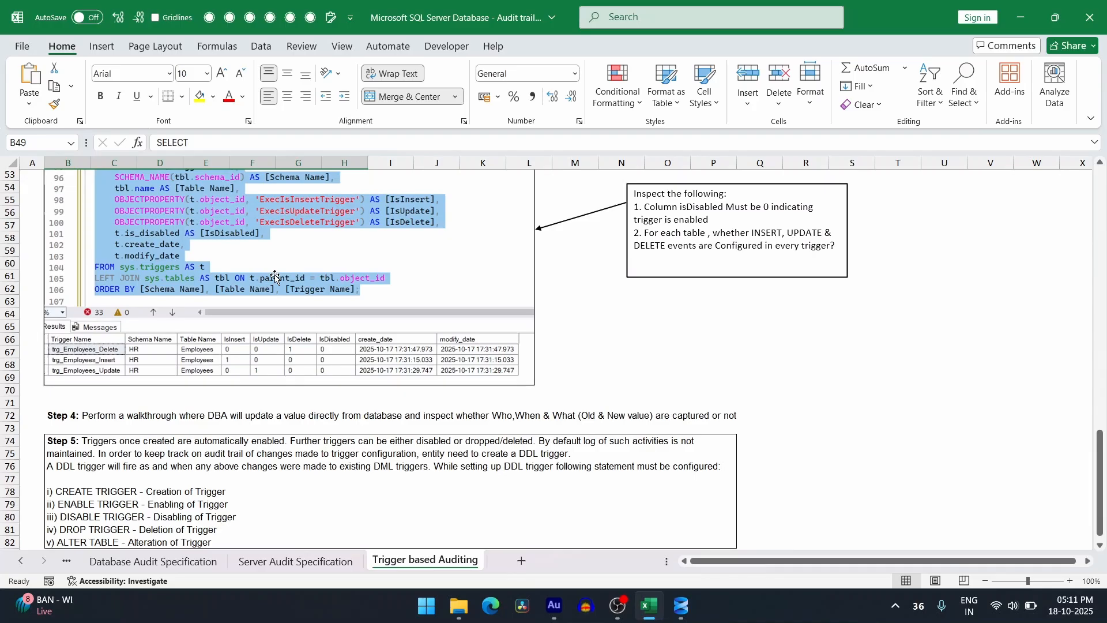
{"action": "left_click", "coordinate": [57, 417]}
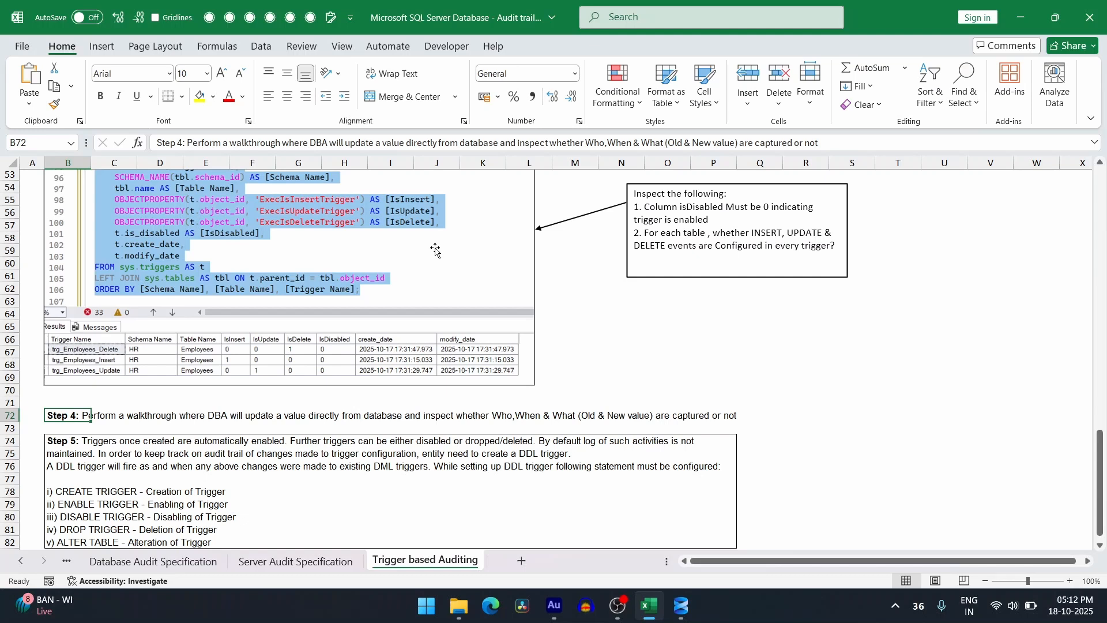
{"action": "scroll", "coordinate": [435, 250], "scroll_direction": "down", "scroll_amount": 4}
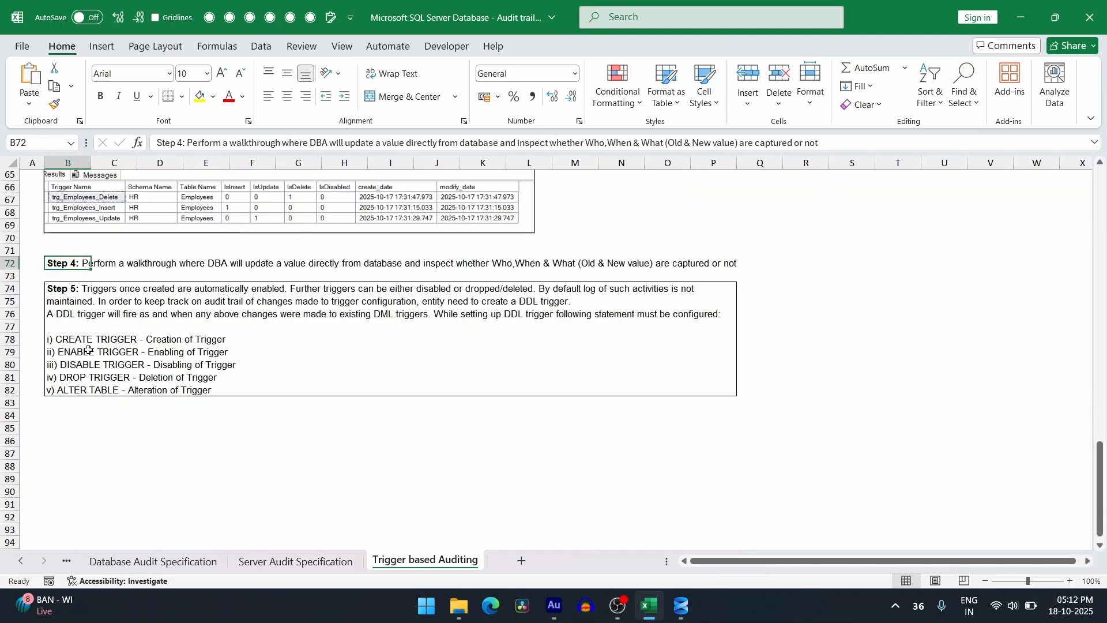
{"action": "left_click", "coordinate": [75, 341]}
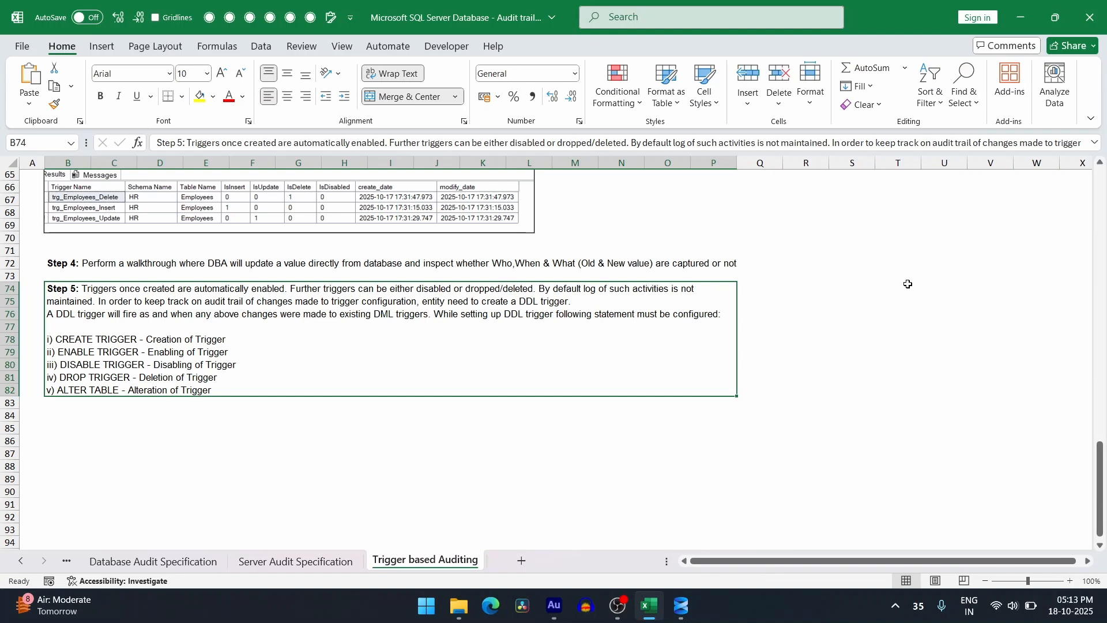
Go back through the Database Audit Specification and Difference between methods sheets to Methods toimplement audit trail, and show the desktop
{"action": "left_click", "coordinate": [98, 566]}
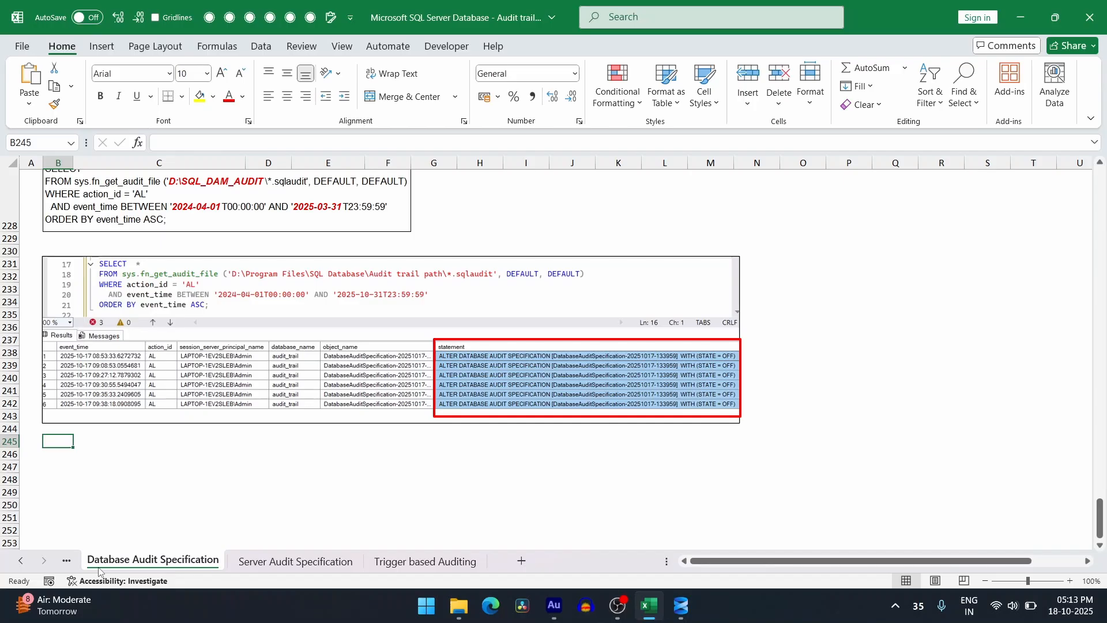
{"action": "key", "text": "ctrl+Page_Up"}
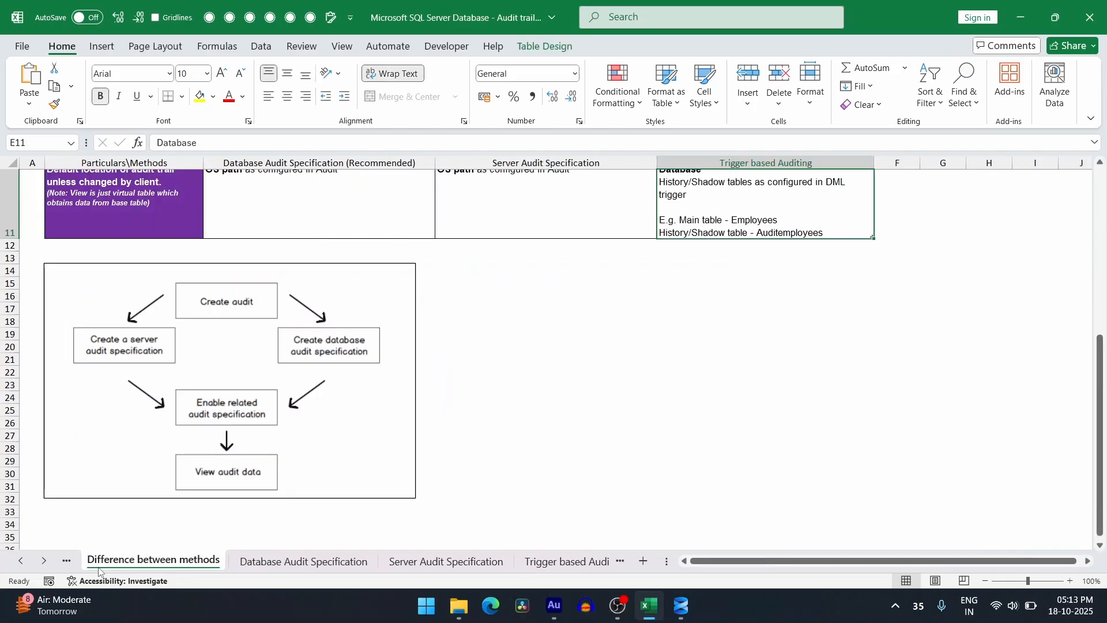
{"action": "key", "text": "ctrl+Page_Up"}
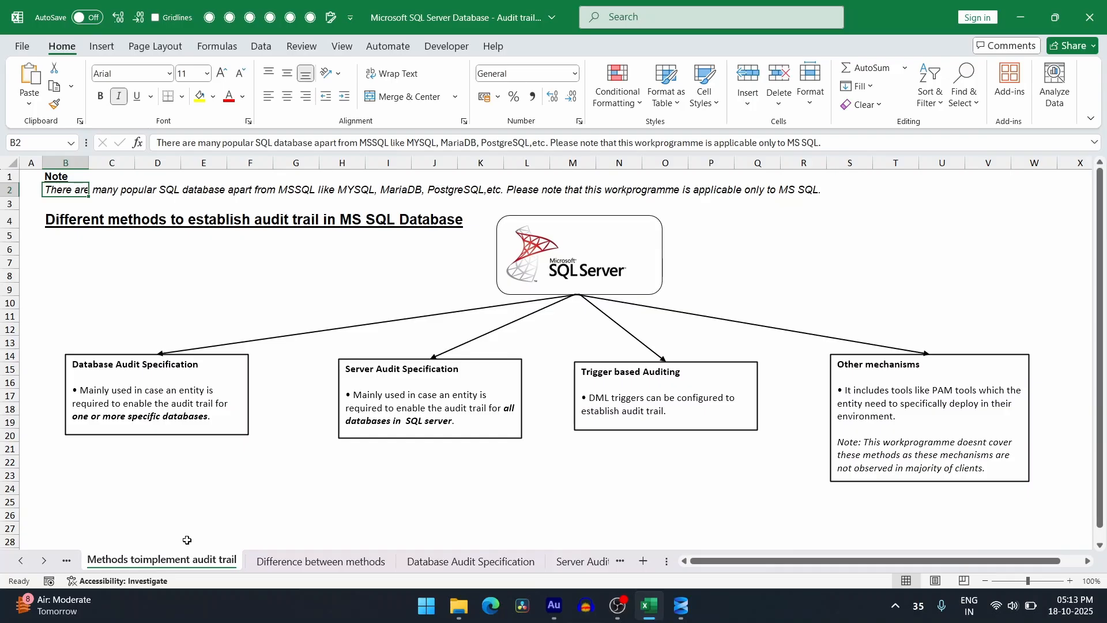
{"action": "key", "text": "super+d"}
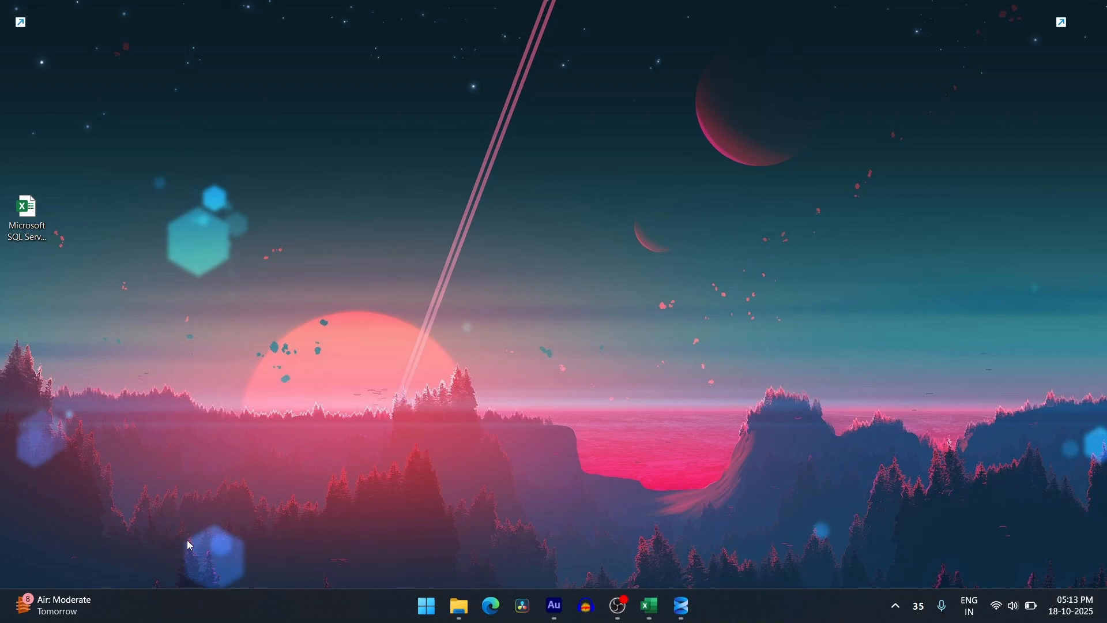